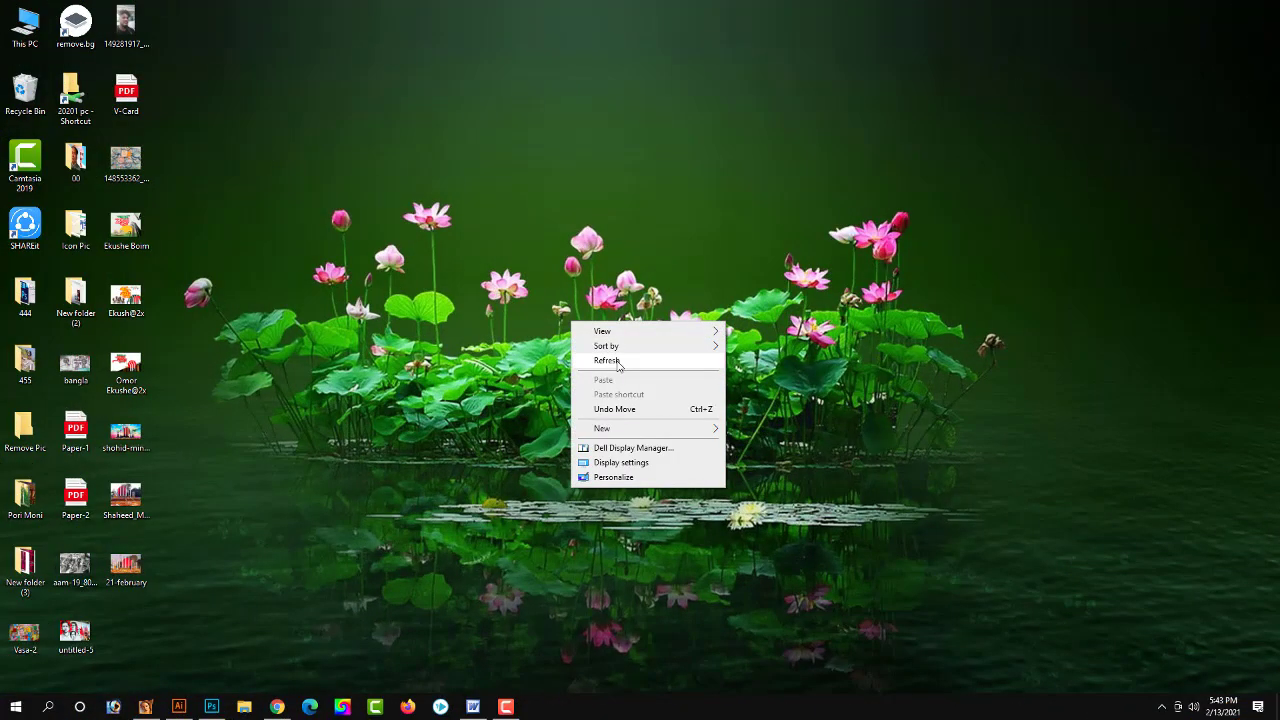
Step: Refresh the Windows desktop and bring the Photoshop window to the front
{"action": "left_click", "coordinate": [605, 345]}
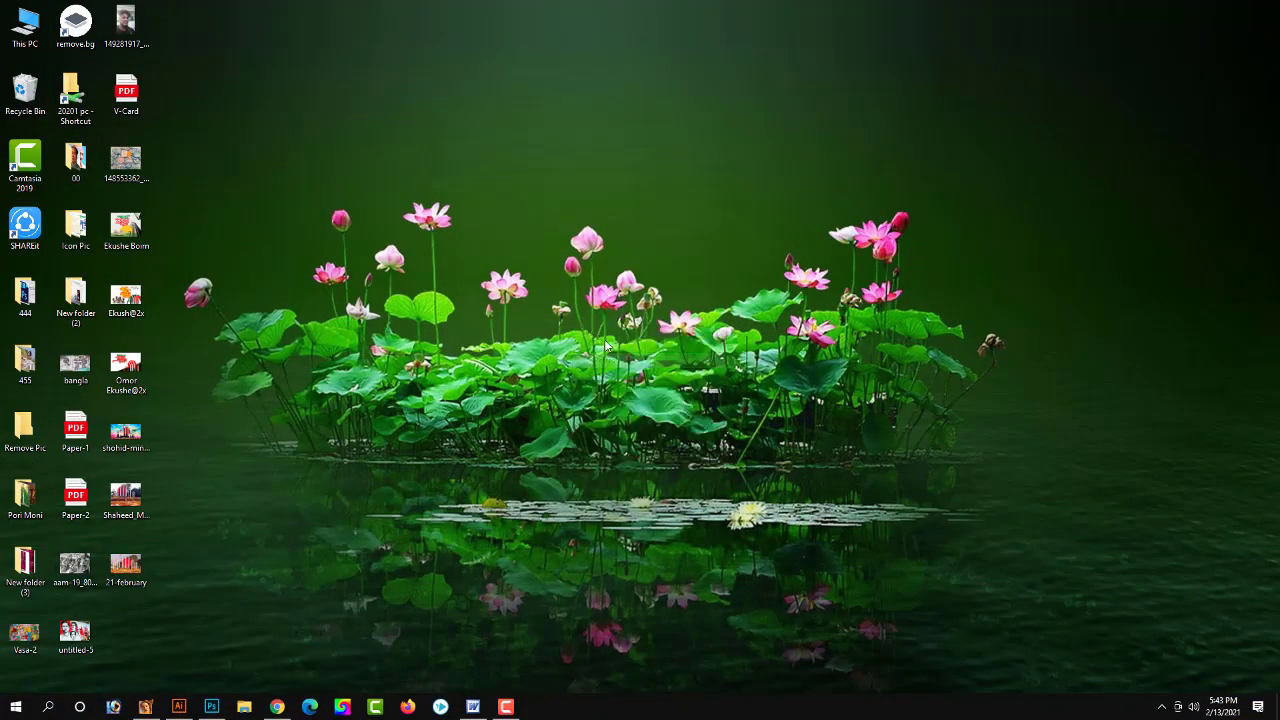
{"action": "right_click", "coordinate": [605, 345]}
{"action": "left_click", "coordinate": [622, 376]}
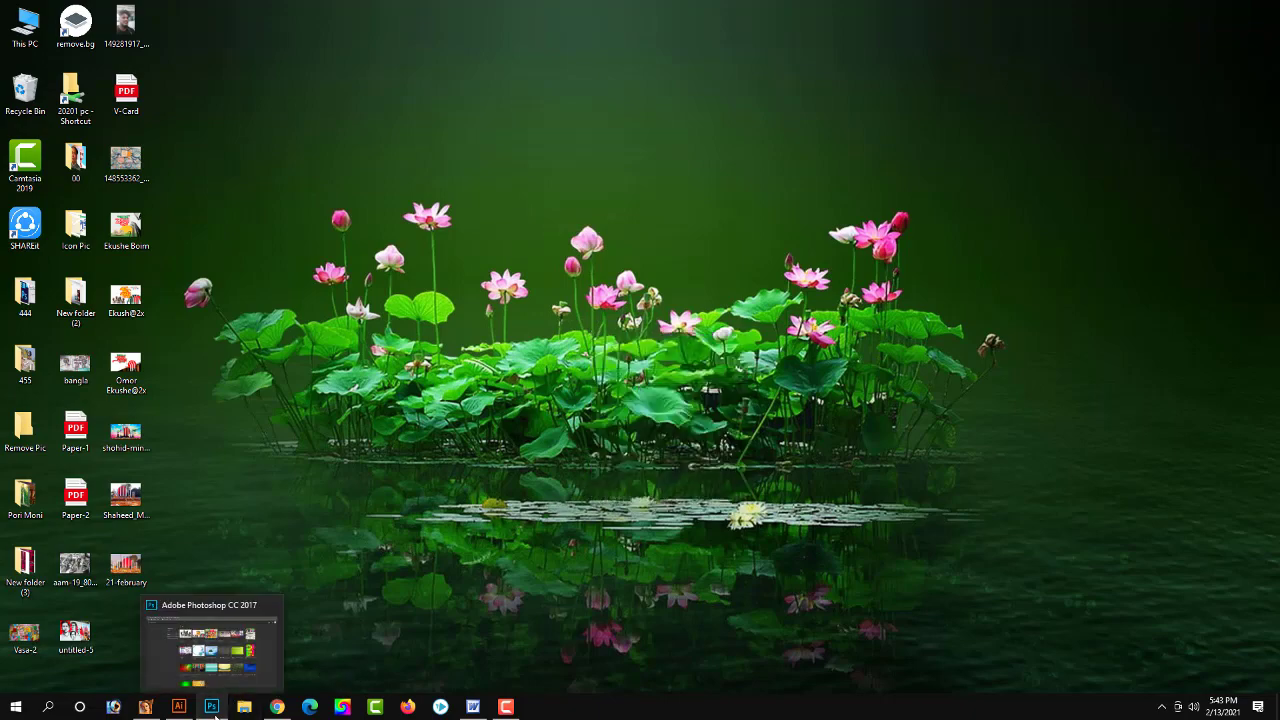
{"action": "left_click", "coordinate": [212, 707]}
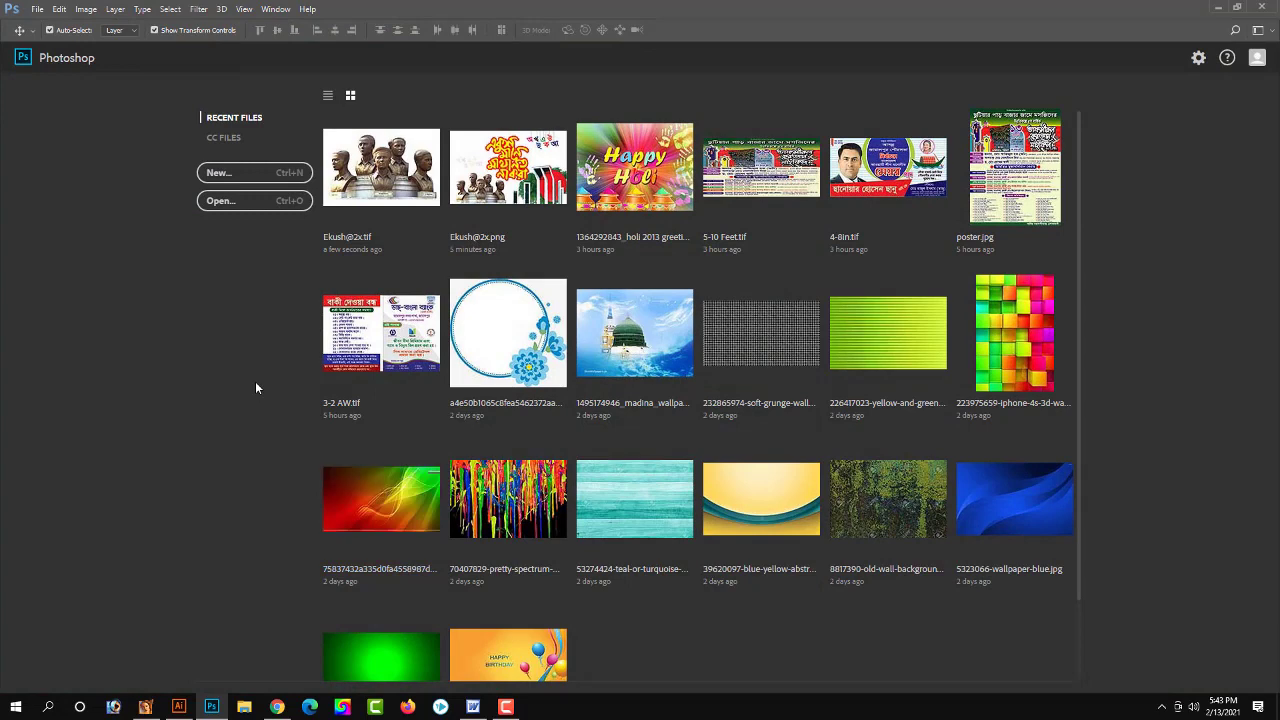
Step: Create a new document in inches, 96 wide by 36 high, in CMYK Color mode
{"action": "key", "text": "ctrl+n"}
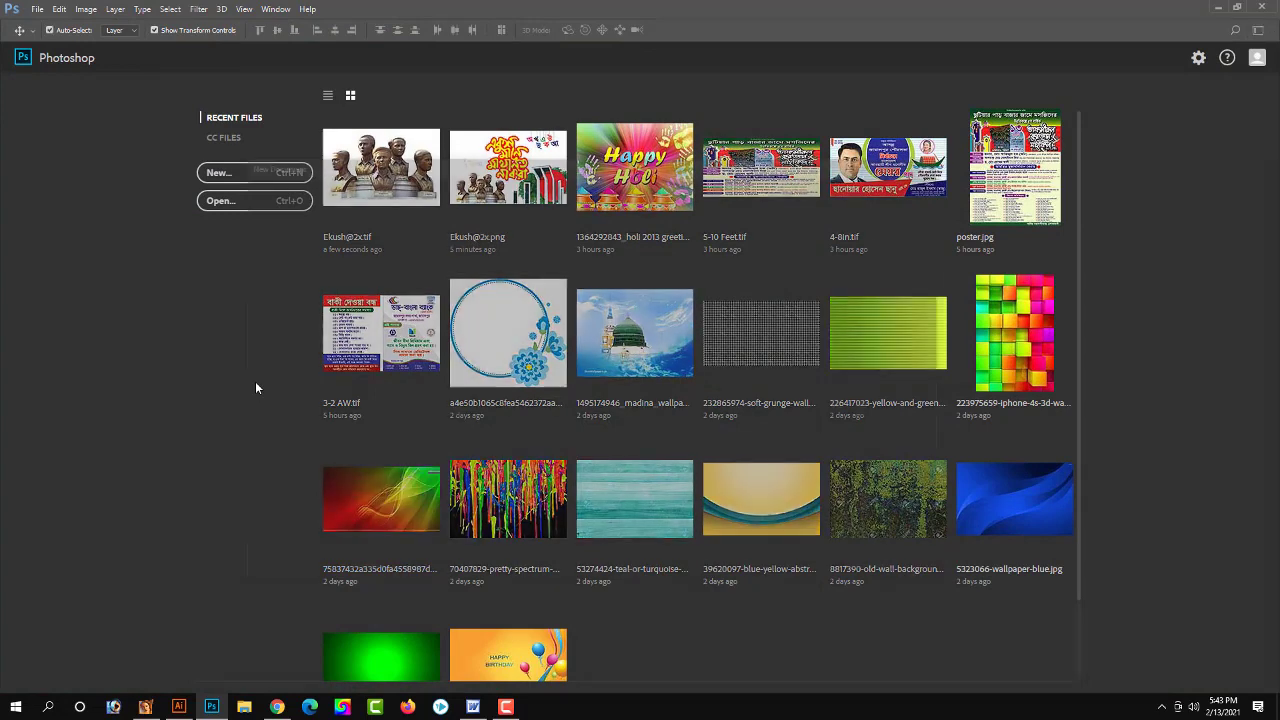
{"action": "left_click", "coordinate": [834, 287]}
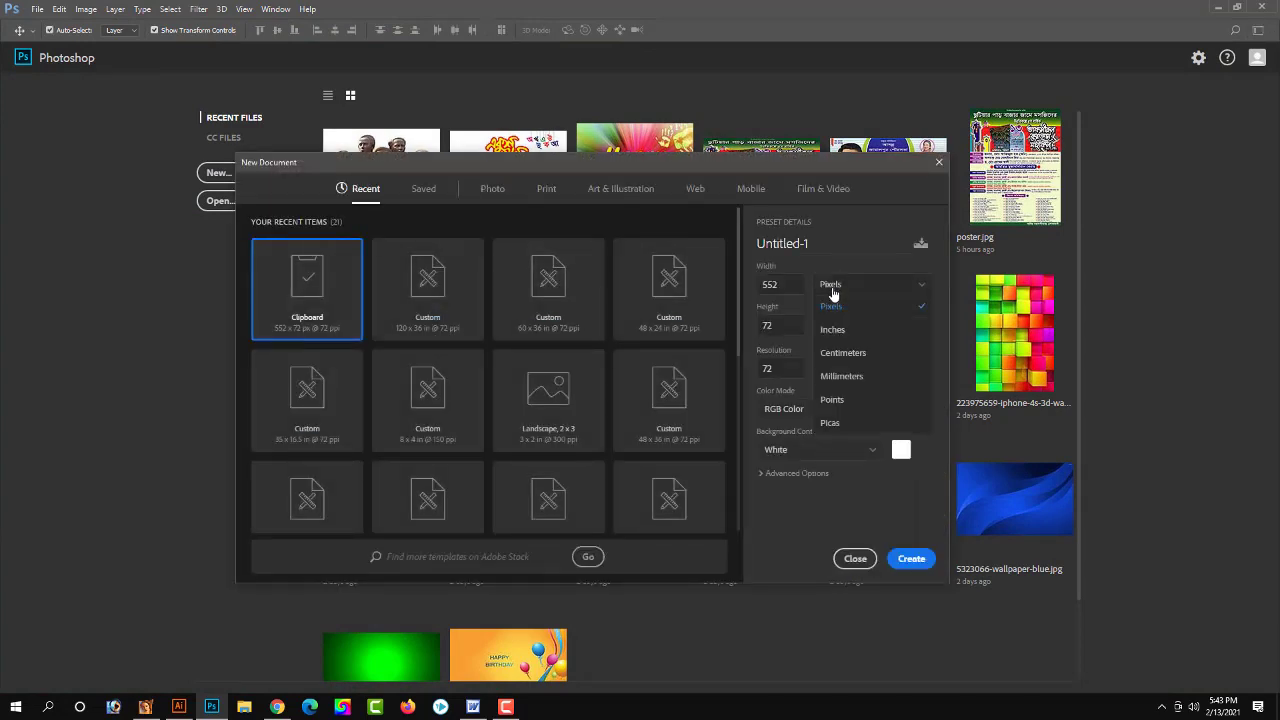
{"action": "left_click", "coordinate": [835, 332]}
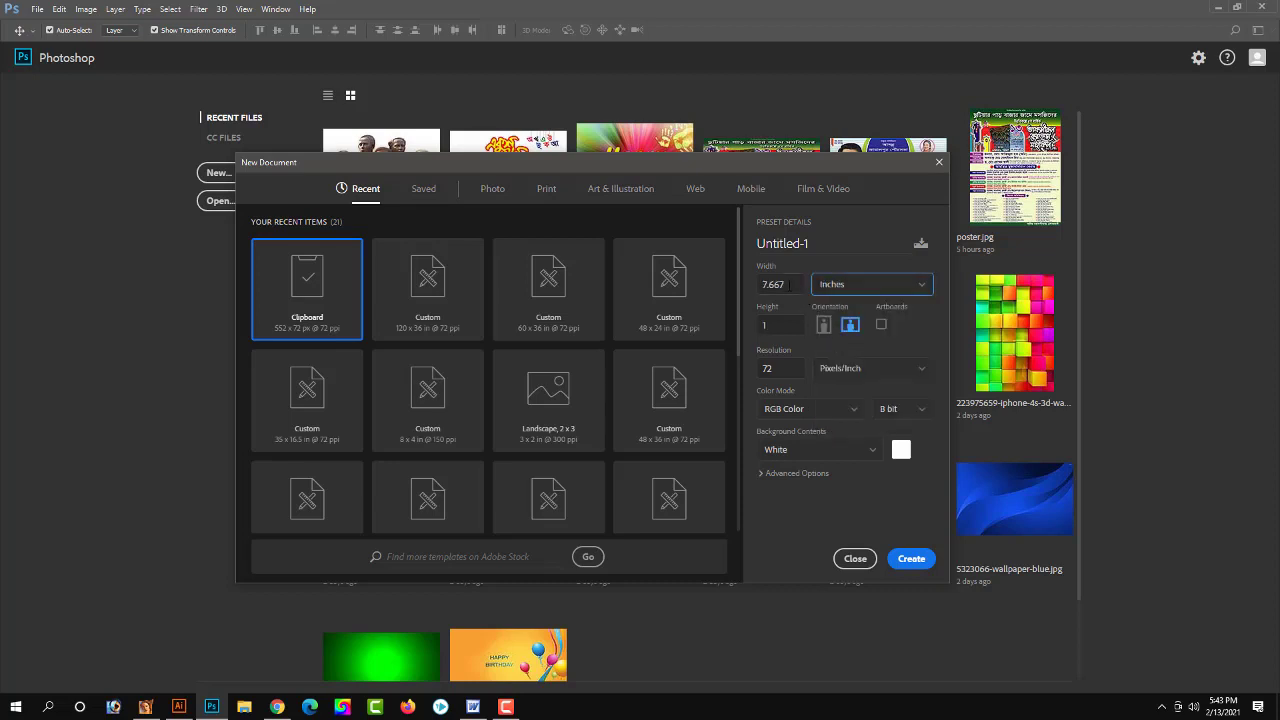
{"action": "double_click", "coordinate": [789, 285]}
{"action": "type", "text": "1"}
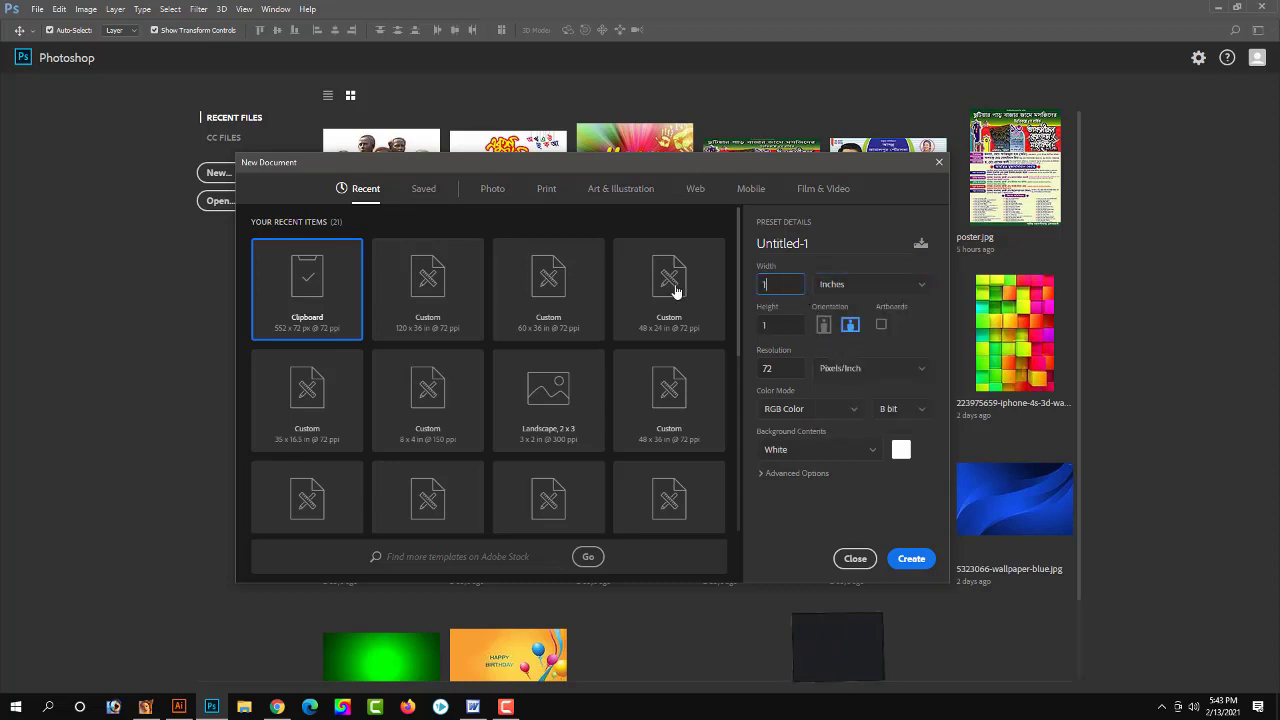
{"action": "type", "text": "20"}
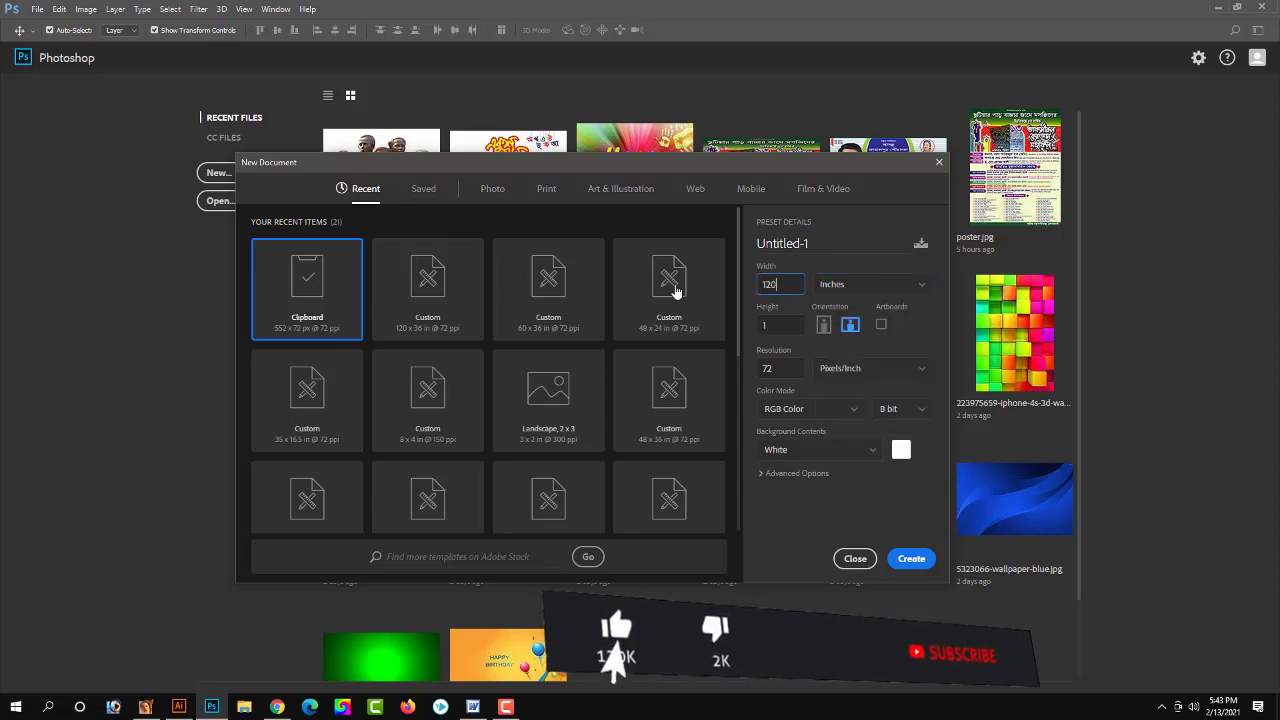
{"action": "key", "text": "BackSpace"}
{"action": "key", "text": "BackSpace"}
{"action": "key", "text": "BackSpace"}
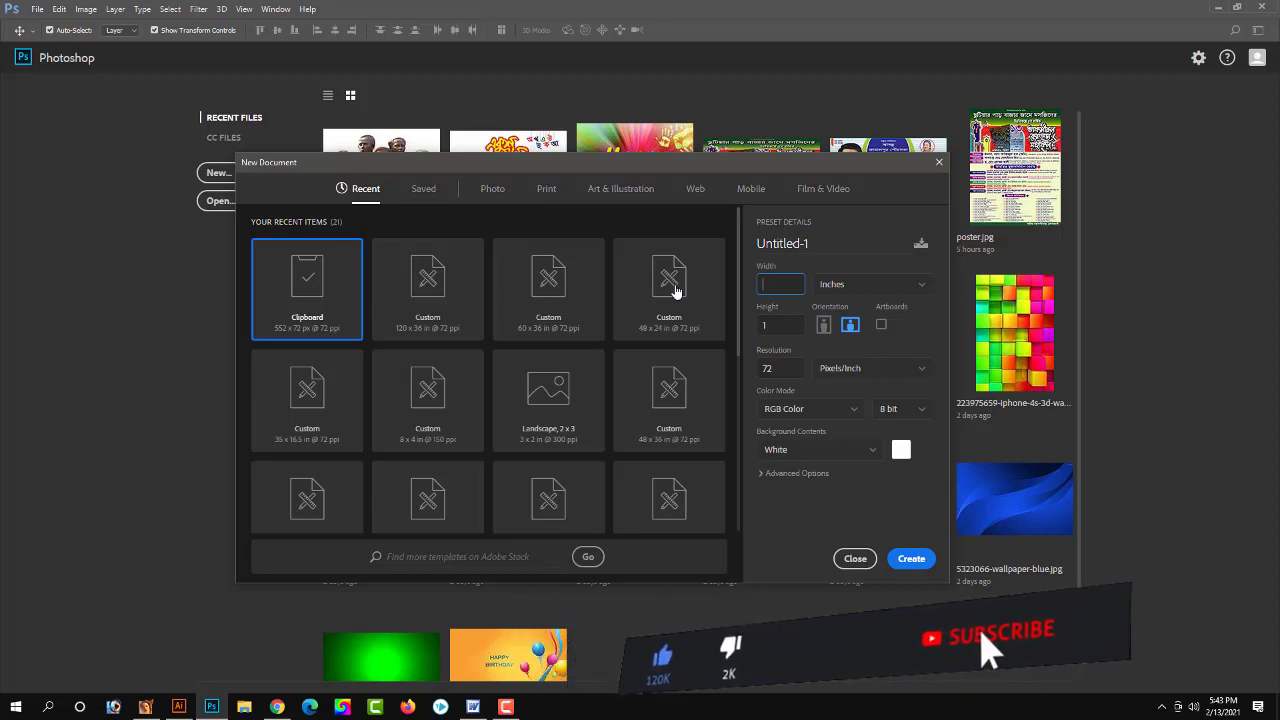
{"action": "type", "text": "96"}
{"action": "key", "text": "Tab"}
{"action": "type", "text": "36"}
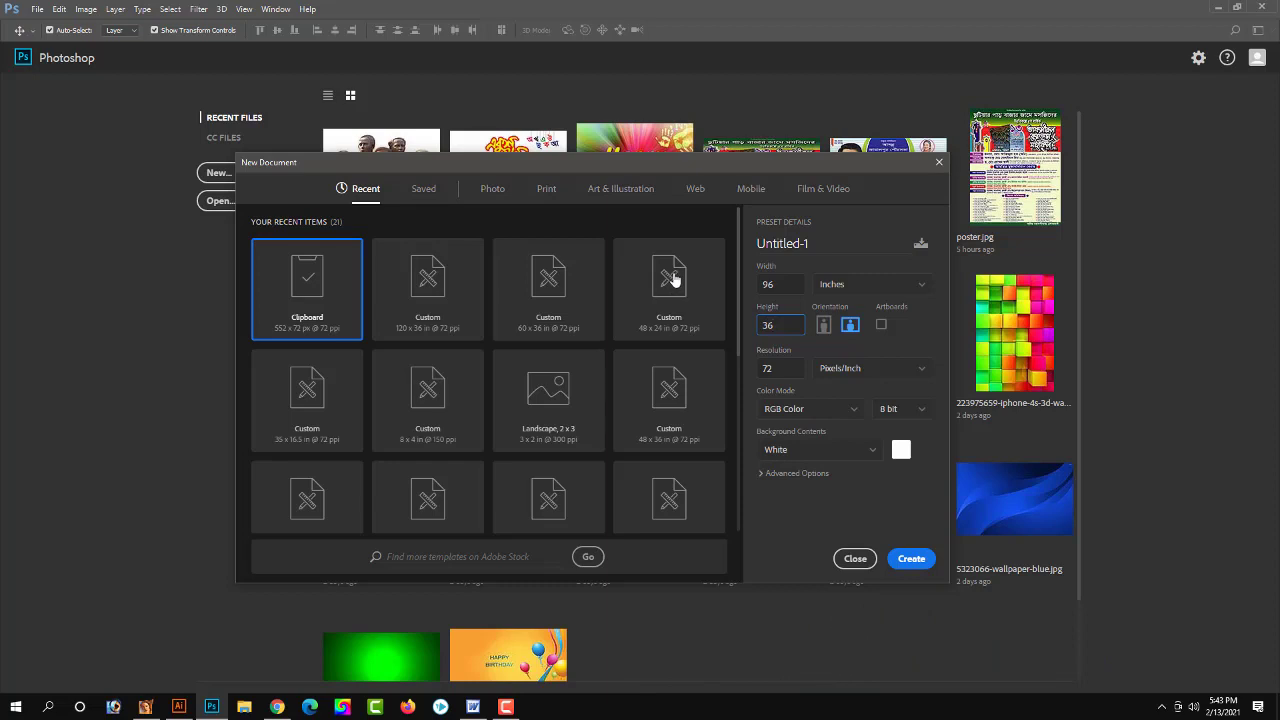
{"action": "left_click", "coordinate": [803, 410]}
{"action": "left_click", "coordinate": [801, 505]}
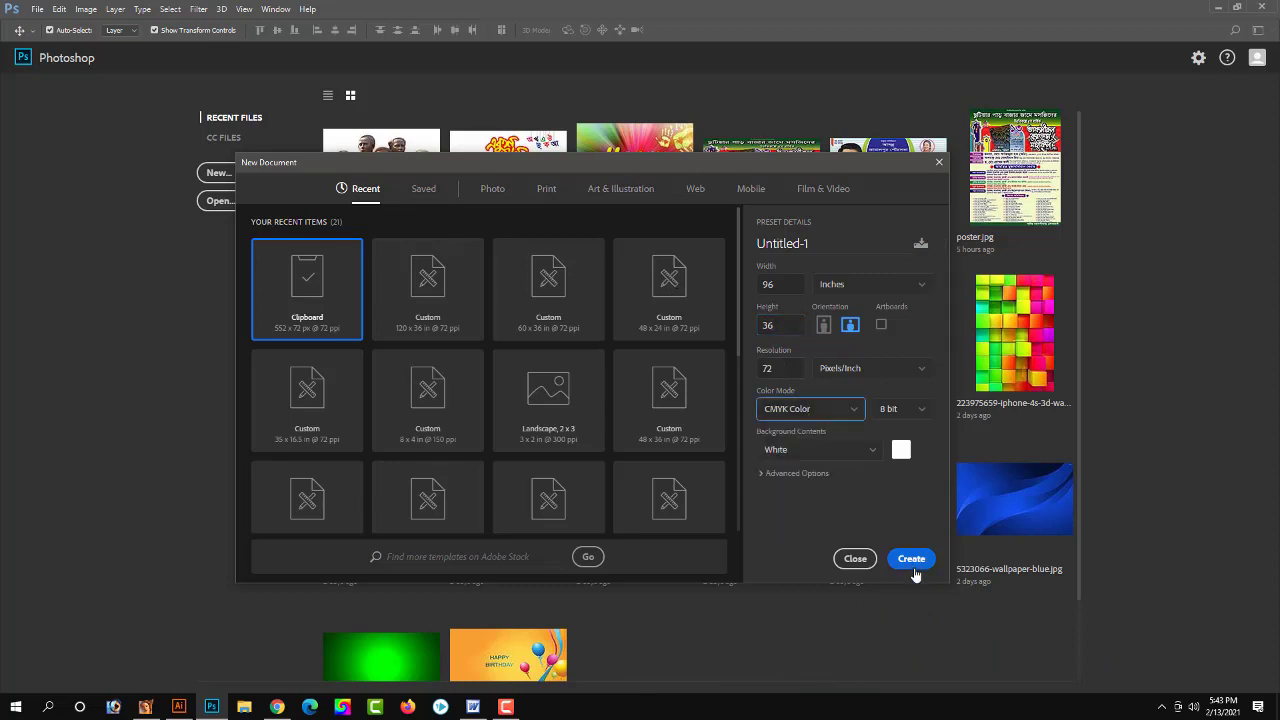
{"action": "left_click", "coordinate": [911, 560]}
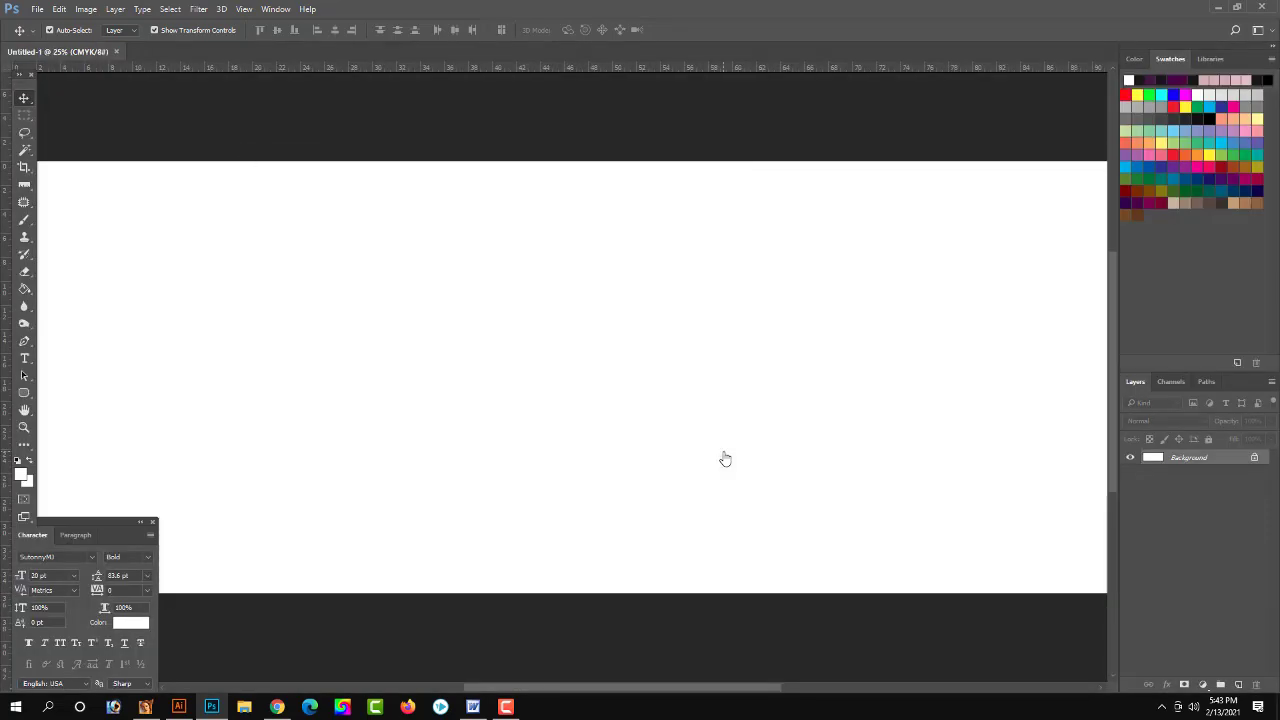
Step: Zoom out and place a vertical guide at the banner's horizontal centre
{"action": "left_click", "coordinate": [506, 706]}
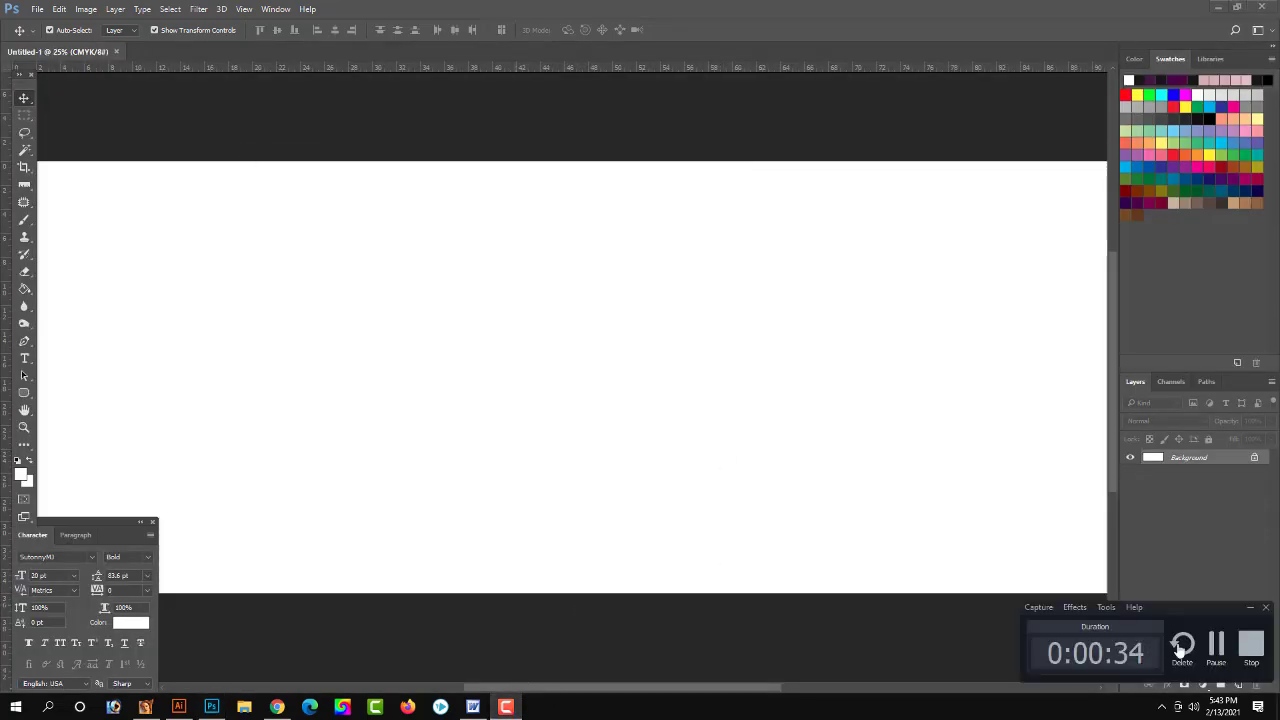
{"action": "left_click", "coordinate": [1218, 648]}
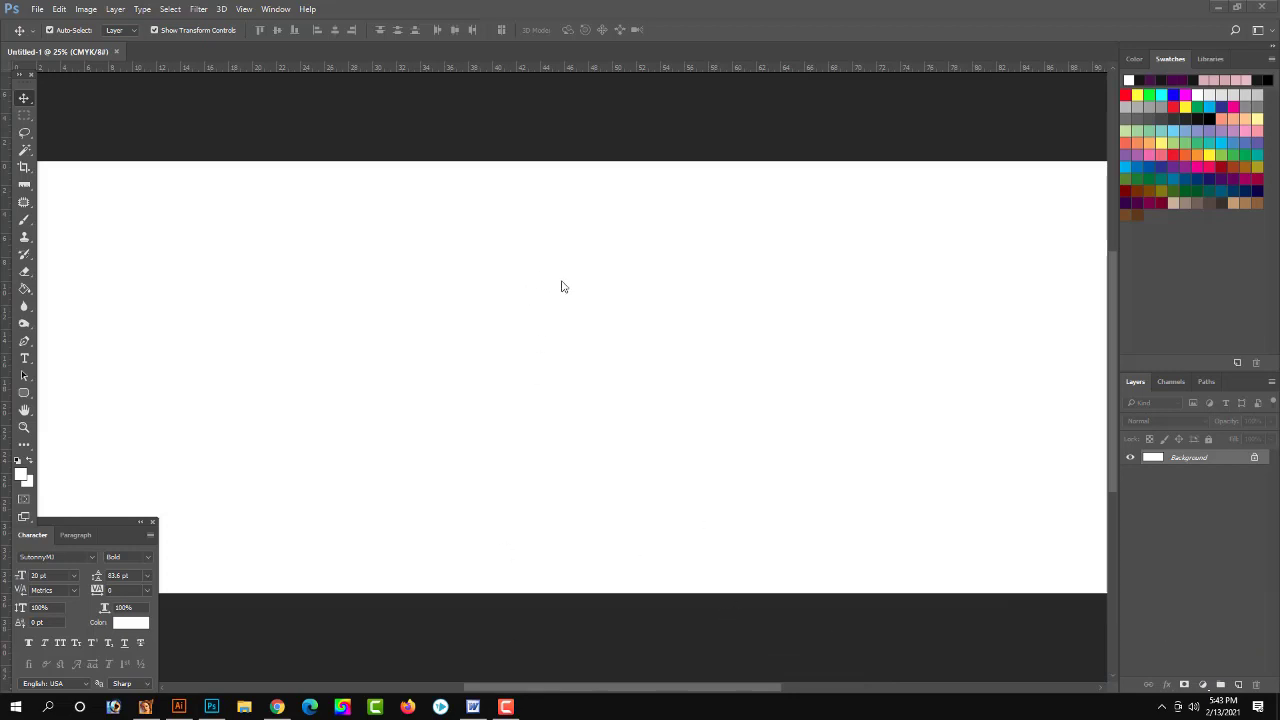
{"action": "left_click", "coordinate": [552, 355], "text": "alt"}
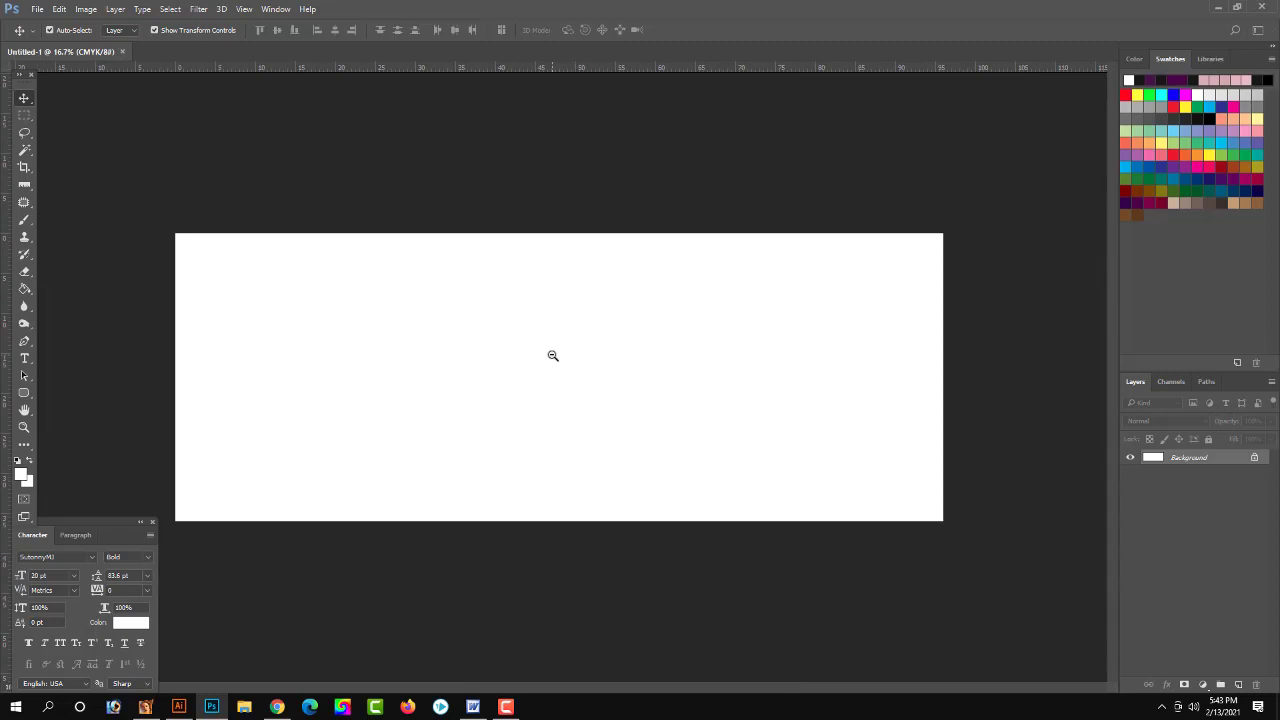
{"action": "left_click", "coordinate": [24, 168]}
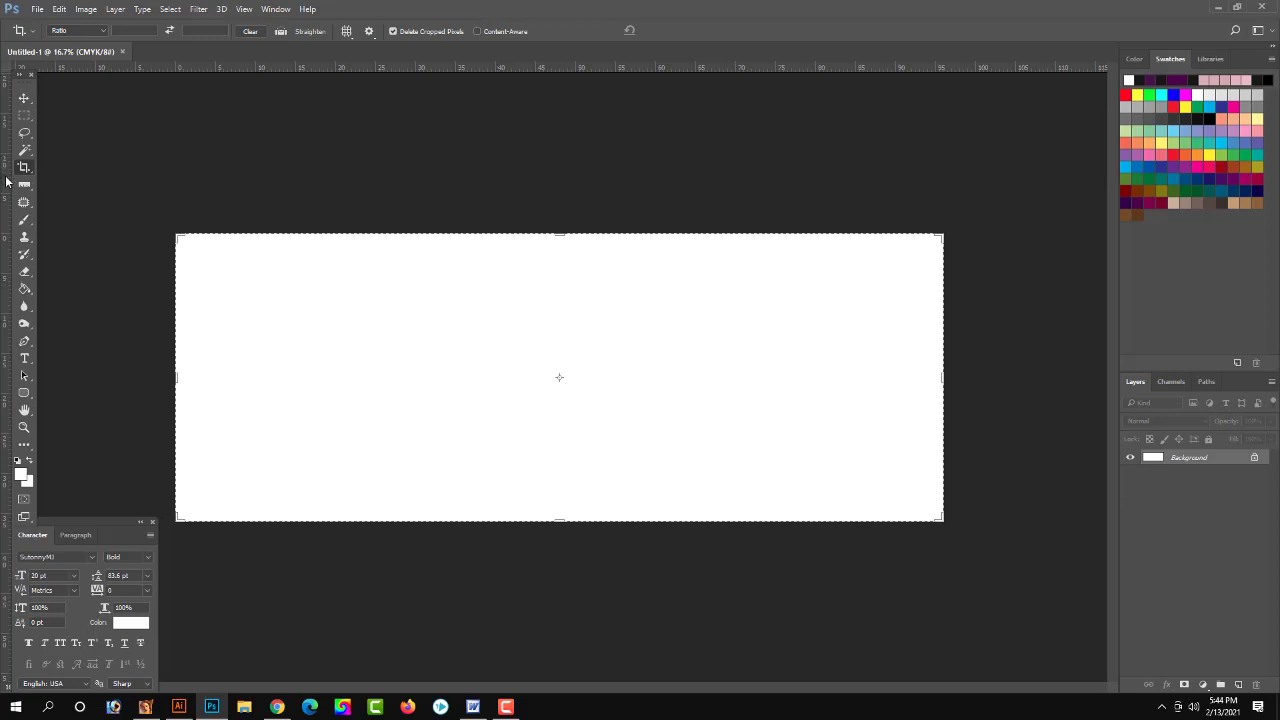
{"action": "left_click_drag", "start_coordinate": [6, 181], "coordinate": [559, 264]}
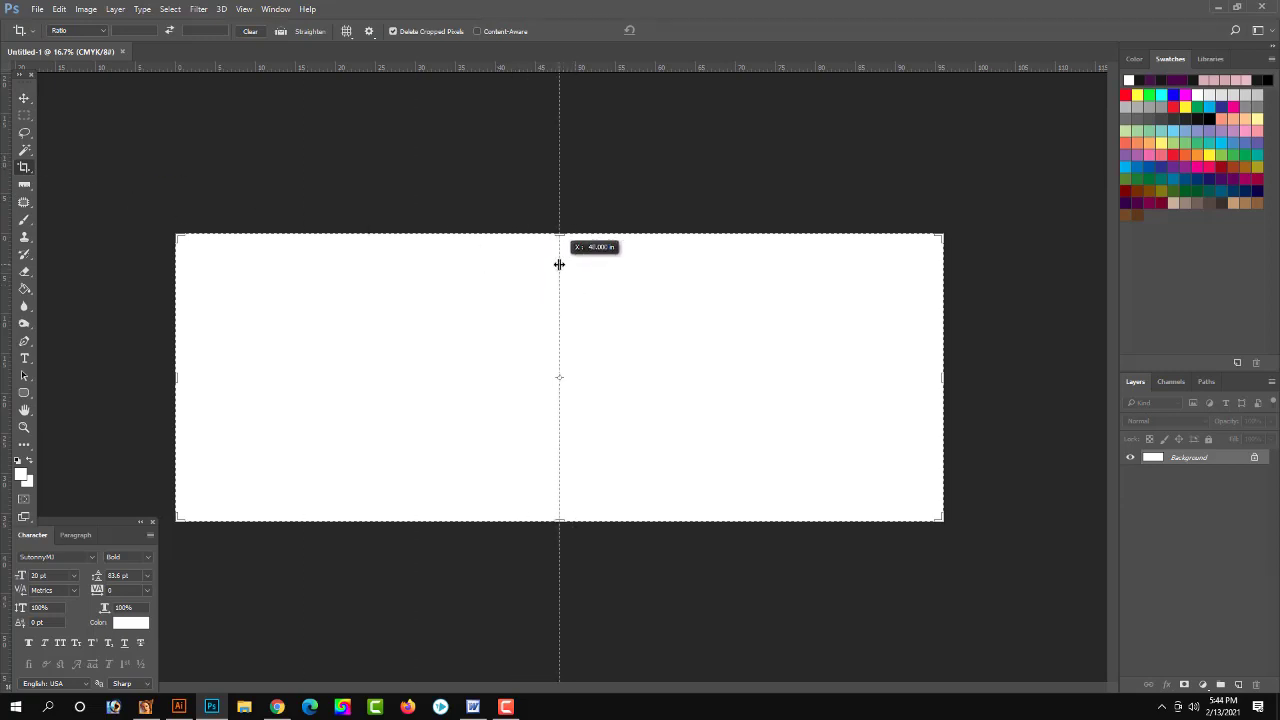
Step: Start a text layer on the banner's left half with black as the text colour
{"action": "left_click", "coordinate": [24, 98]}
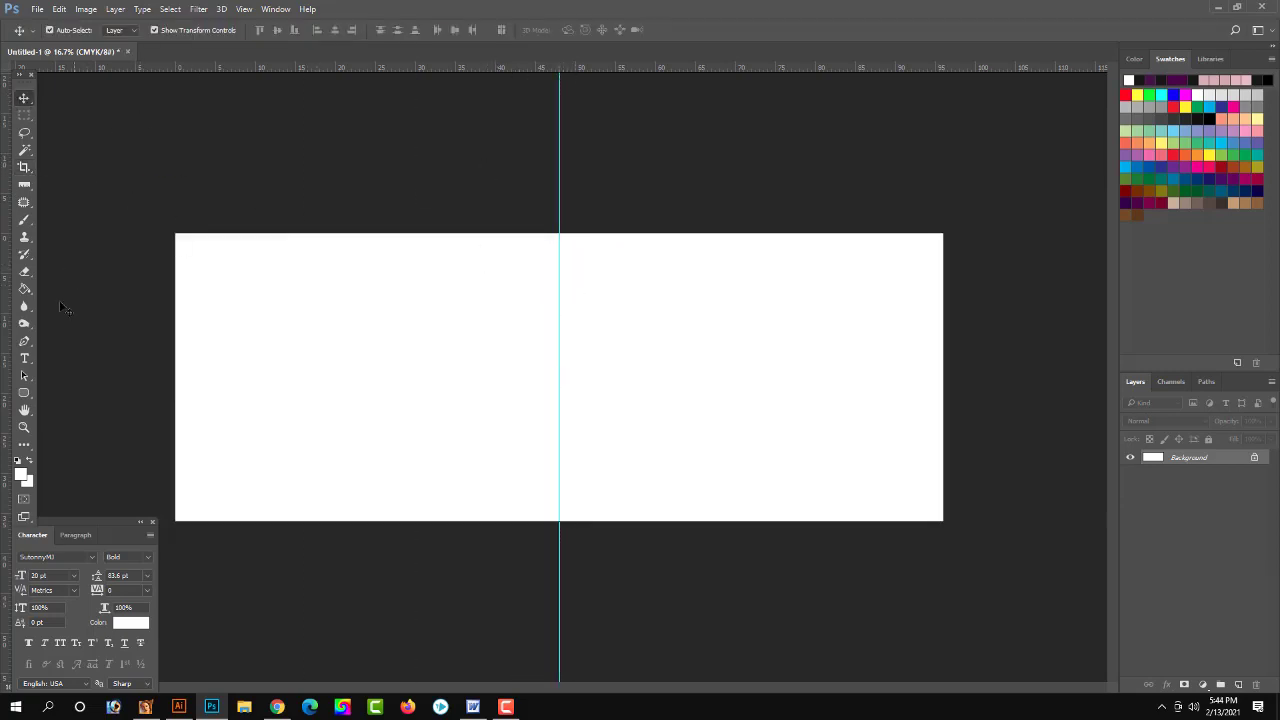
{"action": "left_click", "coordinate": [24, 358]}
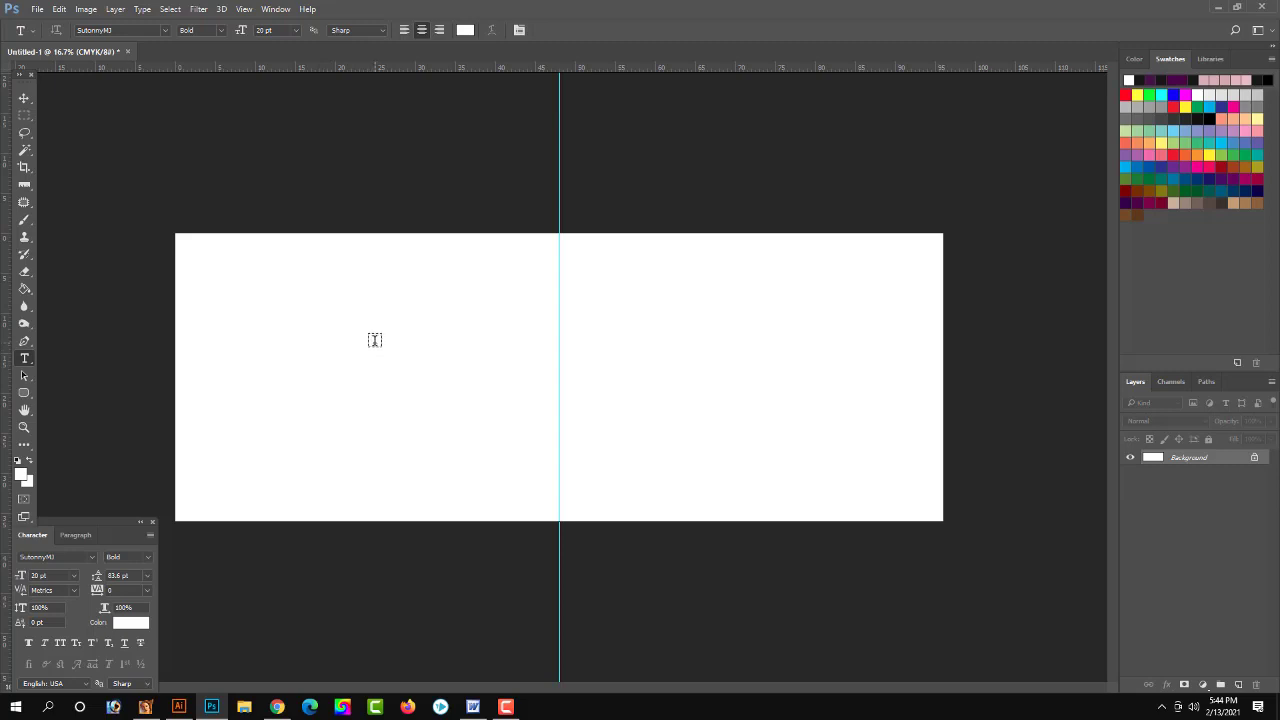
{"action": "left_click", "coordinate": [432, 340]}
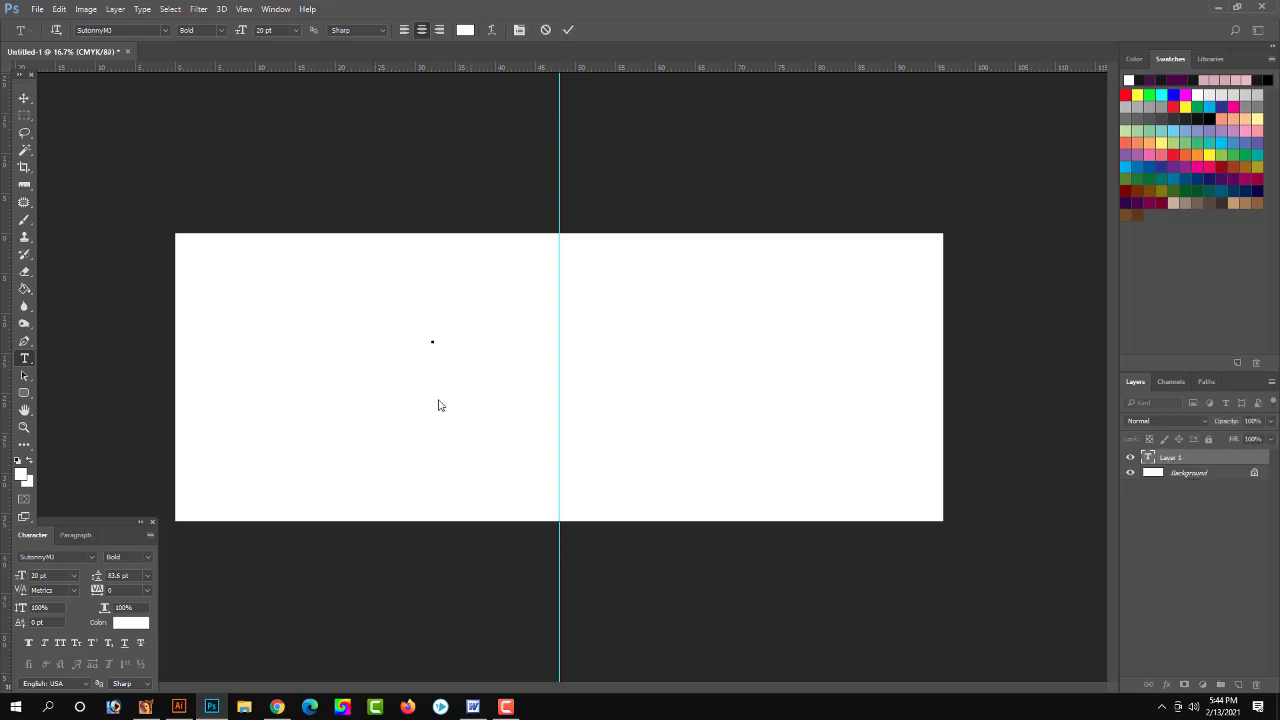
{"action": "left_click", "coordinate": [130, 622]}
{"action": "left_click", "coordinate": [1033, 428]}
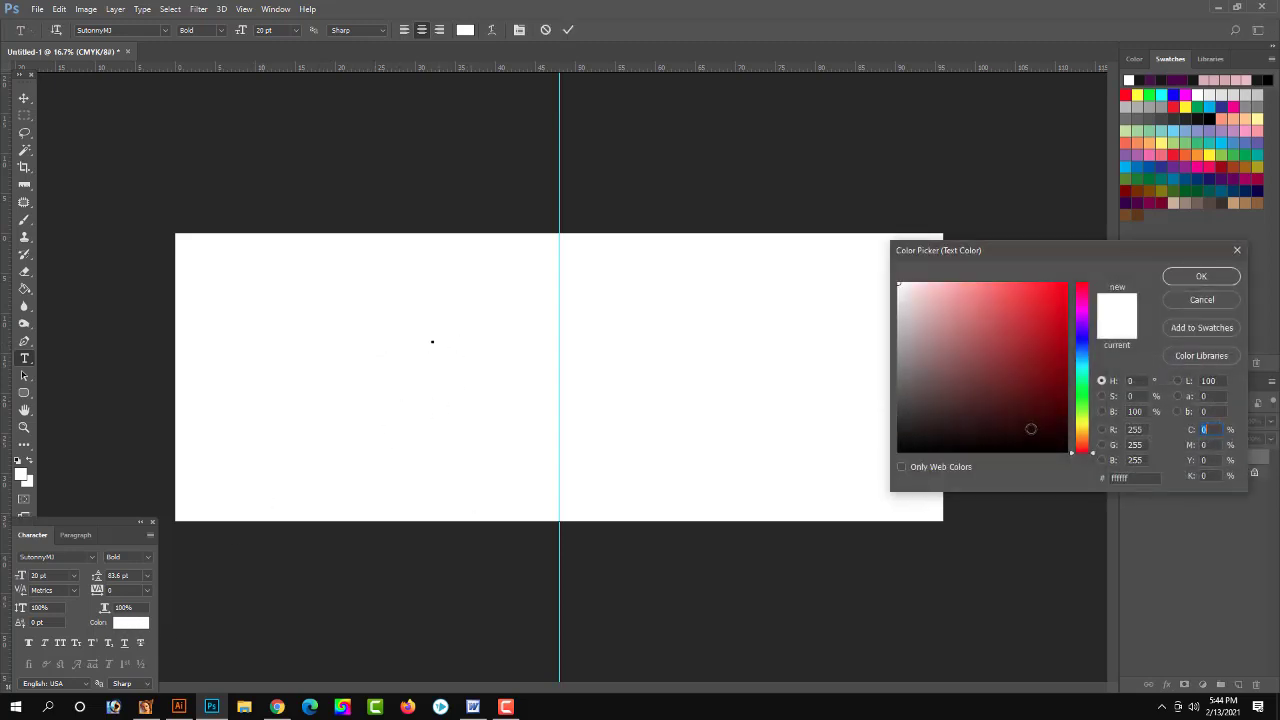
{"action": "left_click", "coordinate": [1201, 278]}
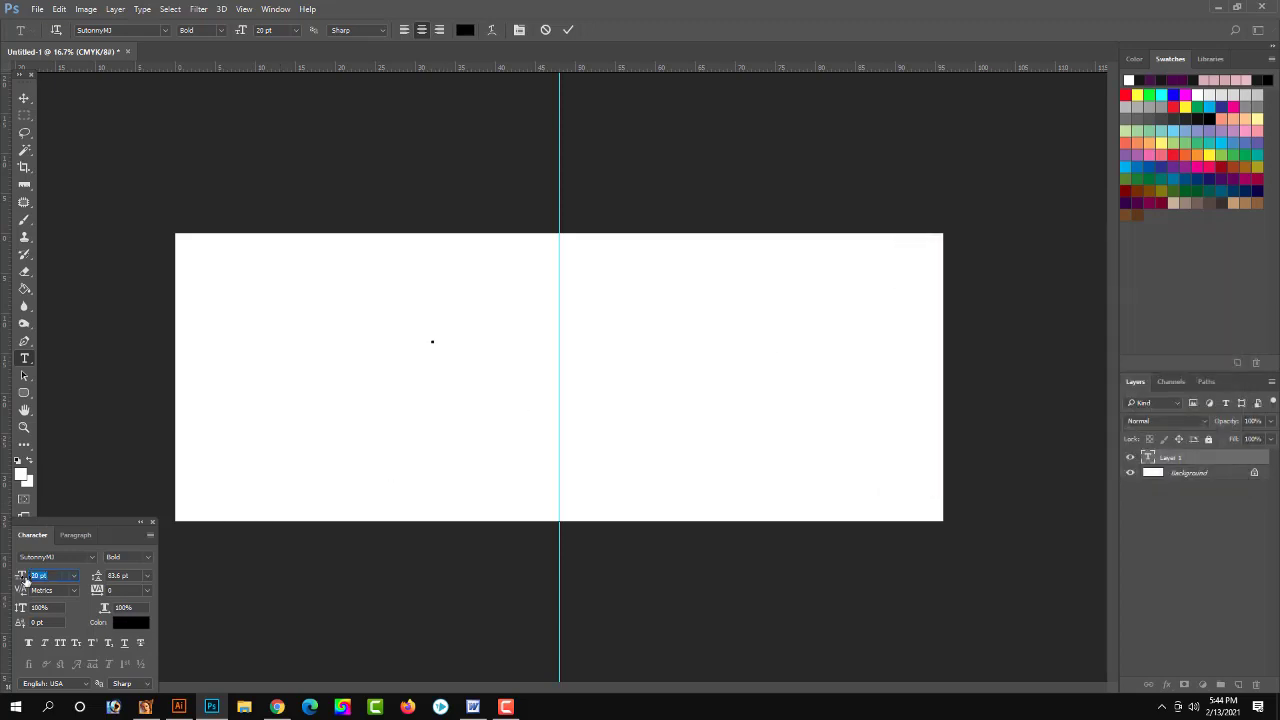
{"action": "type", "text": "15"}
Step: Select the first three lines of the Bengali poem in the Word document
{"action": "left_click", "coordinate": [473, 707]}
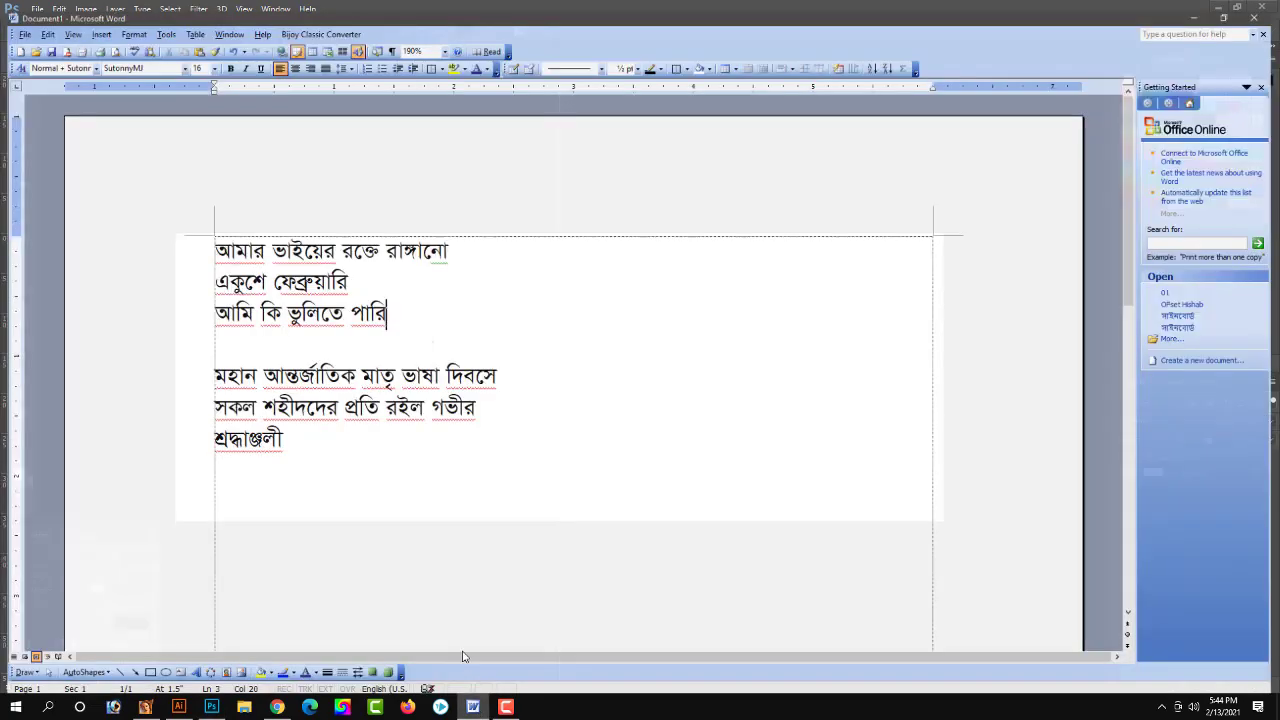
{"action": "left_click_drag", "start_coordinate": [385, 306], "coordinate": [109, 230]}
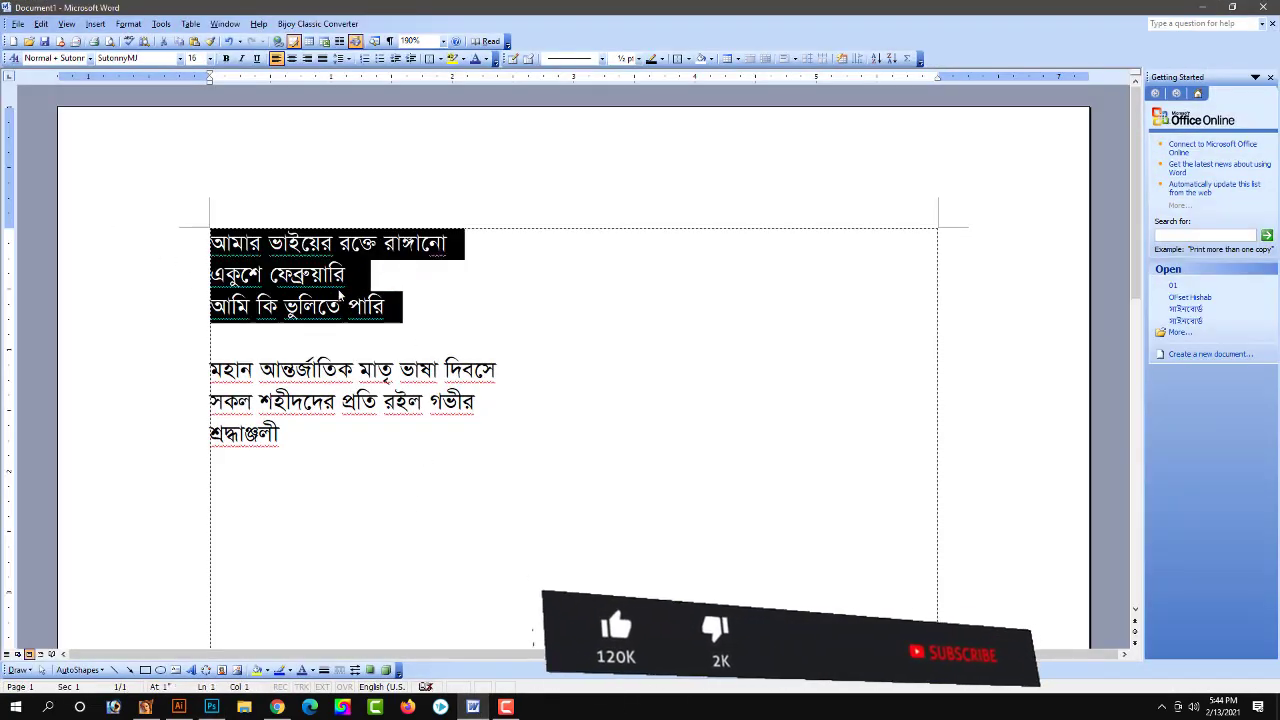
Step: Paste the three poem lines into the text layer with 150 pt line spacing
{"action": "left_click", "coordinate": [210, 707]}
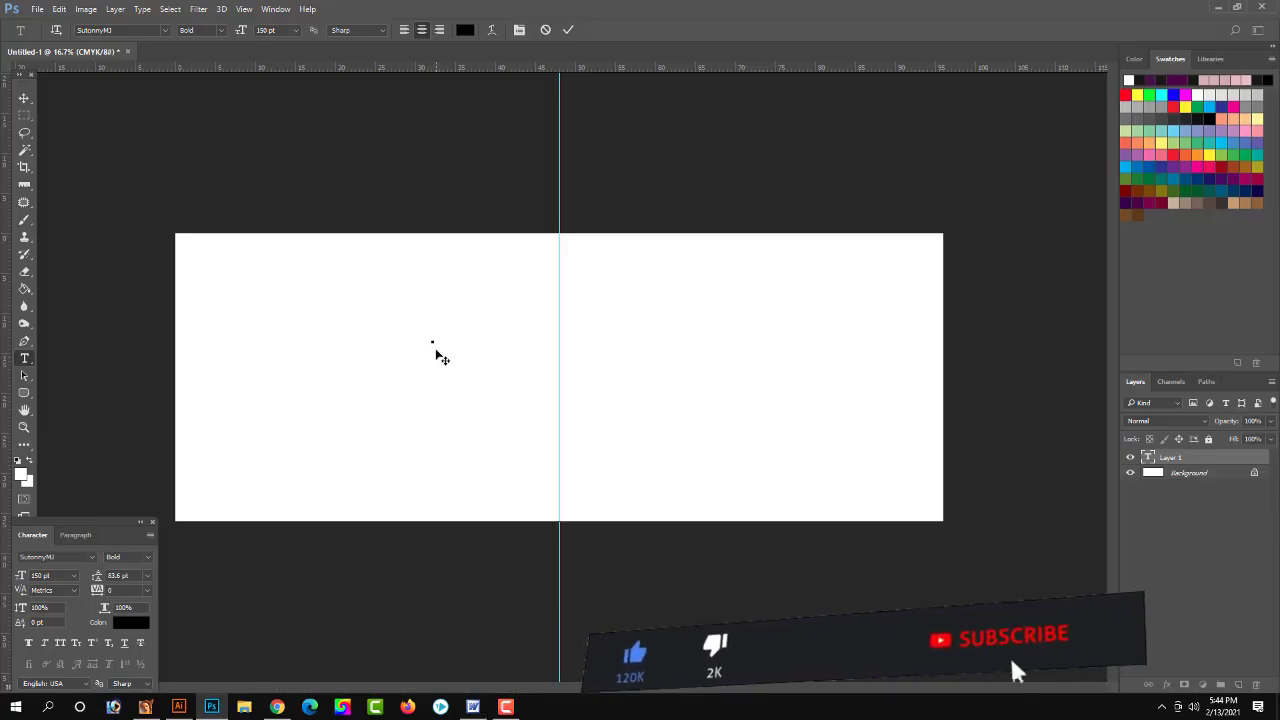
{"action": "key", "text": "ctrl+v"}
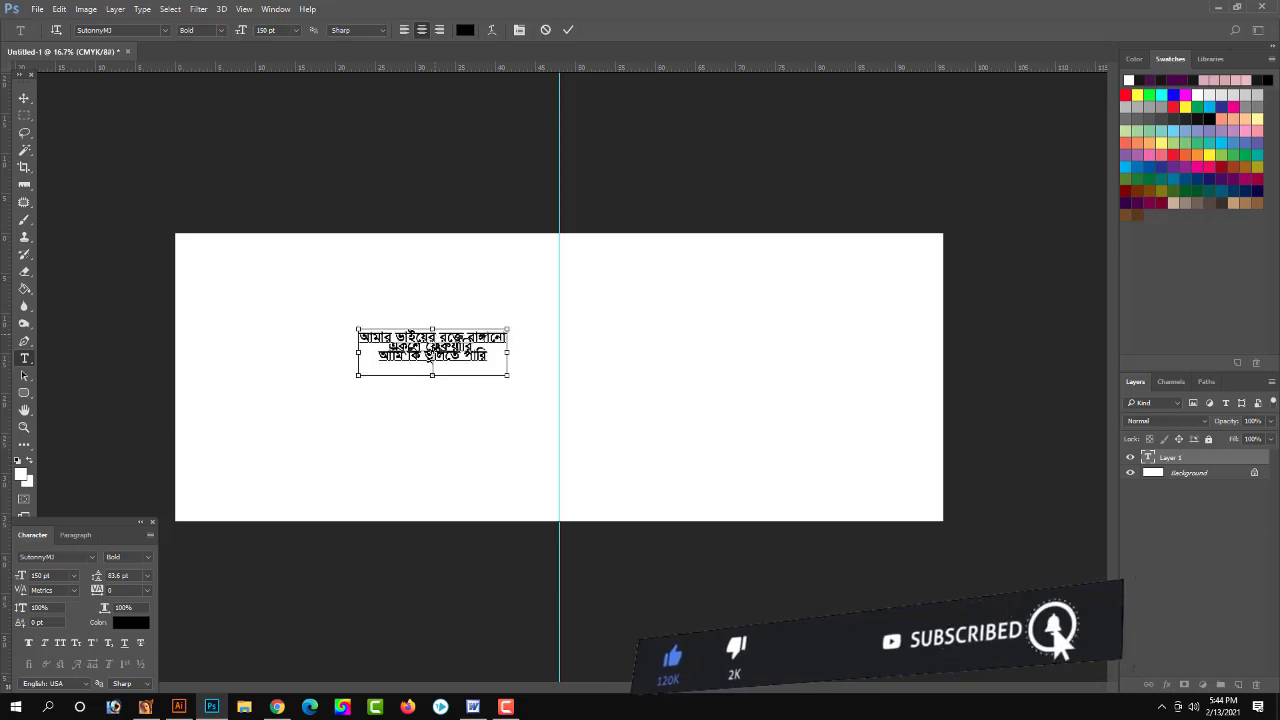
{"action": "left_click", "coordinate": [24, 98]}
{"action": "left_click", "coordinate": [67, 577]}
{"action": "type", "text": "150"}
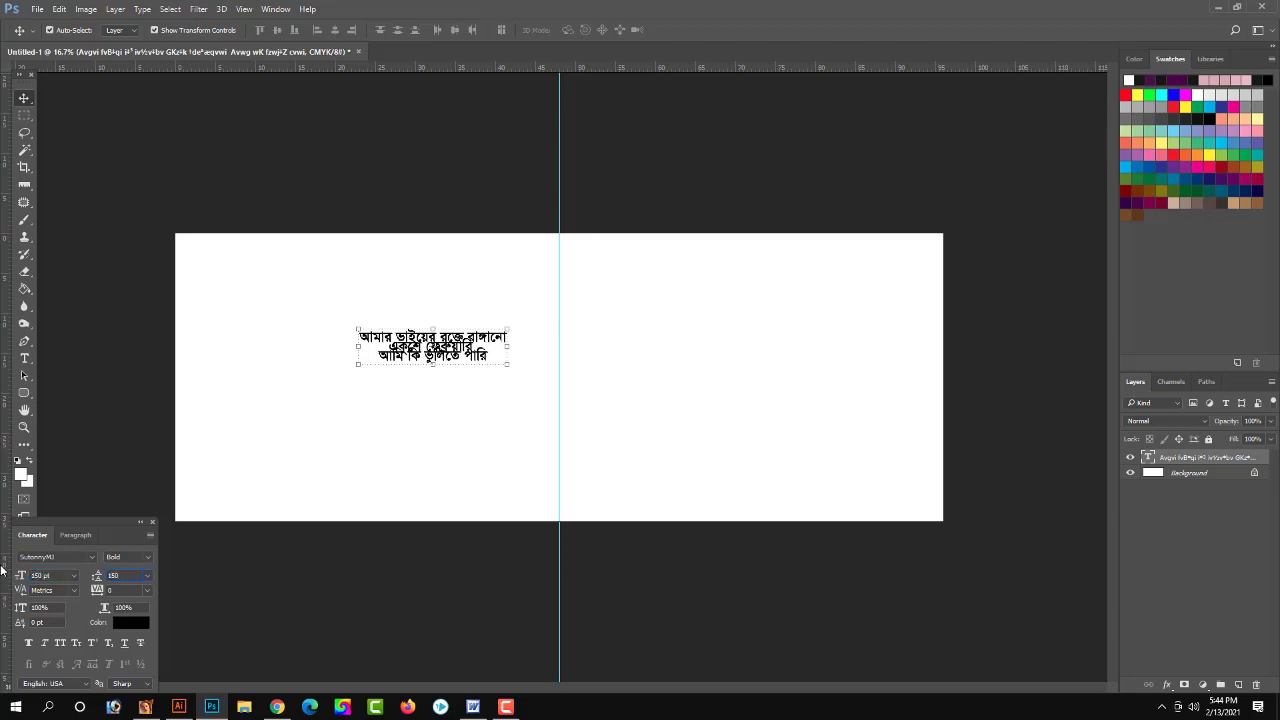
{"action": "key", "text": "Return"}
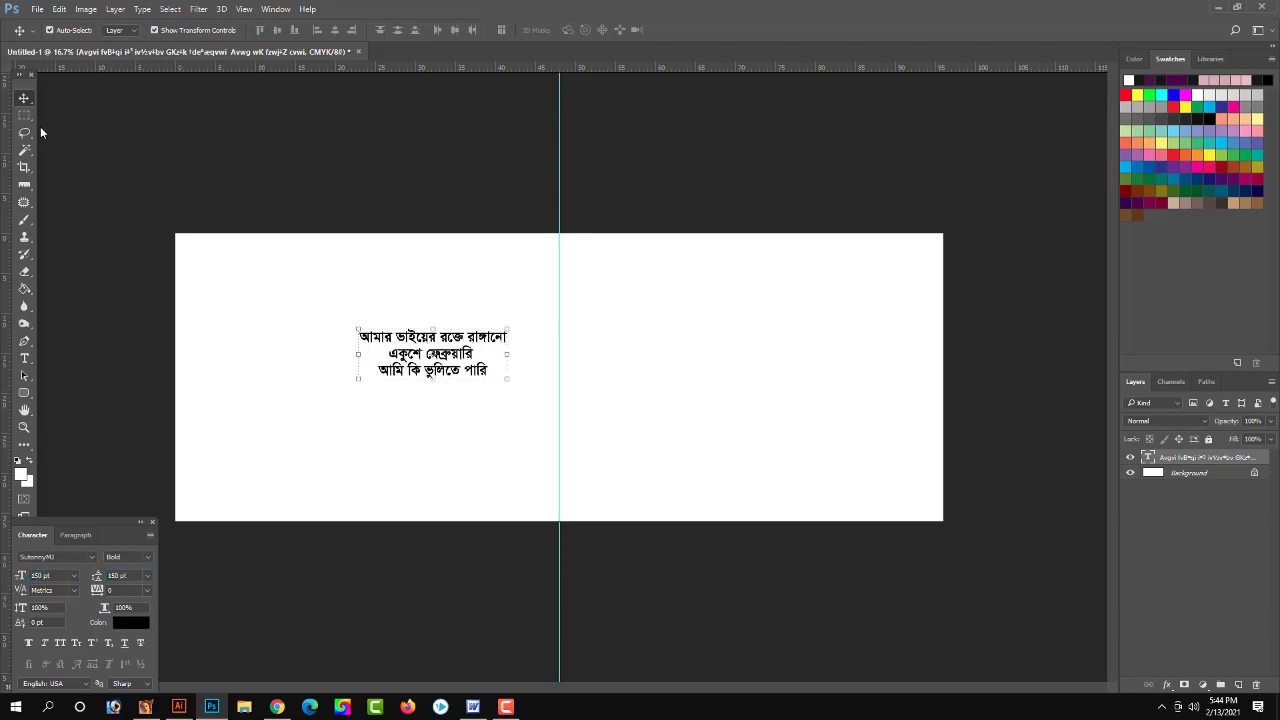
Step: Move the poem up and left near the banner's top, keeping its text black
{"action": "left_click", "coordinate": [402, 324]}
{"action": "left_click_drag", "start_coordinate": [462, 342], "coordinate": [446, 277]}
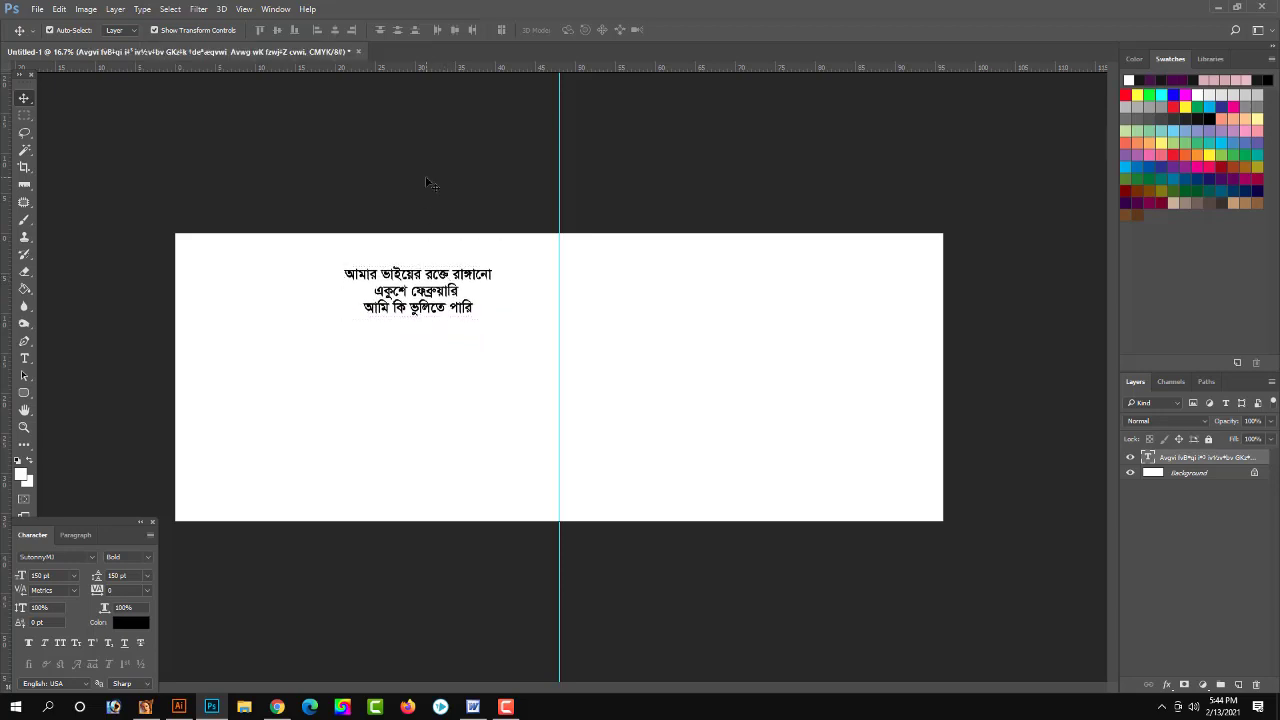
{"action": "left_click", "coordinate": [470, 381]}
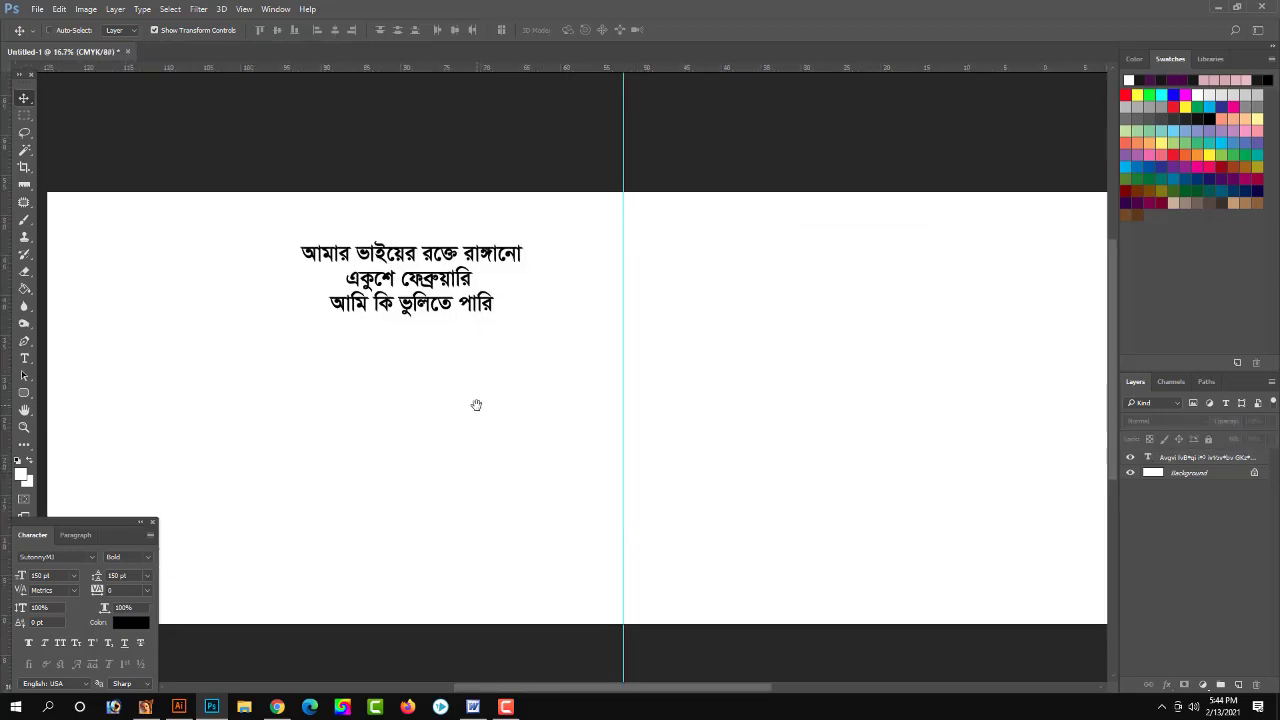
{"action": "key", "text": "ctrl+minus"}
{"action": "left_click", "coordinate": [128, 622]}
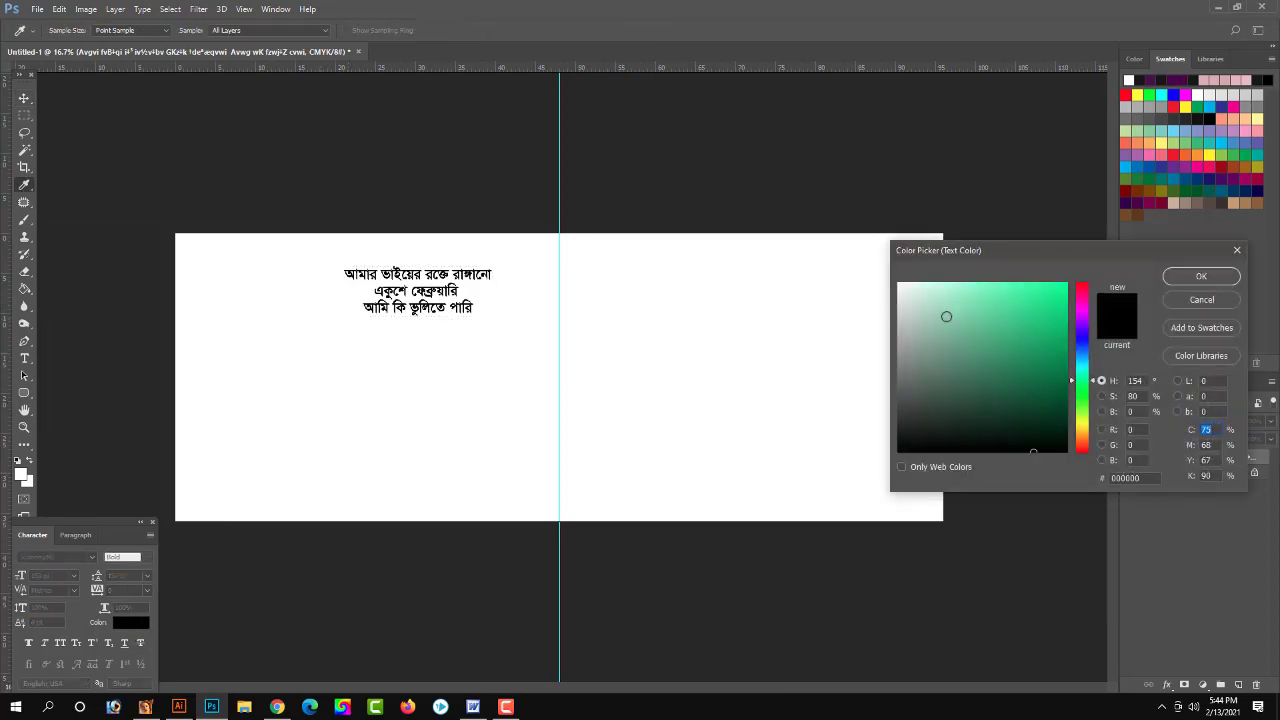
{"action": "left_click", "coordinate": [1200, 277]}
{"action": "key", "text": "ctrl+Return"}
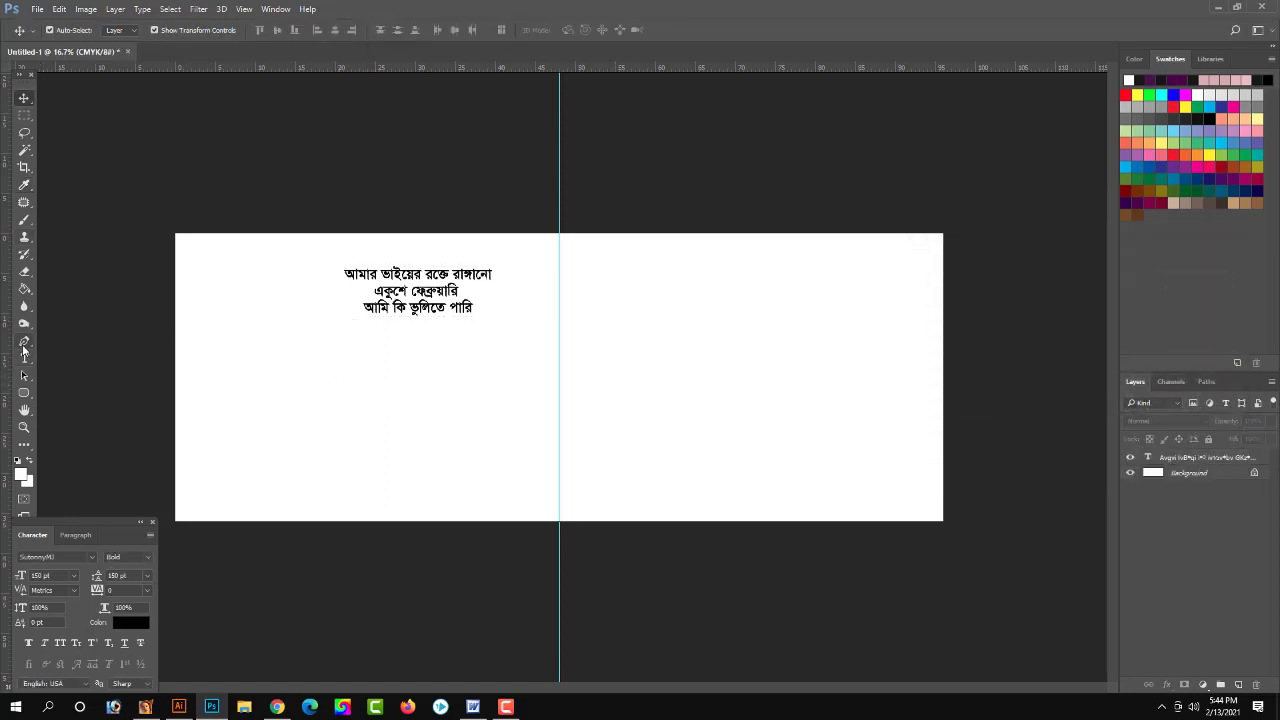
Step: Draw pen anchors down the banner's jagged left edge, starting above the top
{"action": "left_click", "coordinate": [24, 341]}
{"action": "left_click", "coordinate": [282, 225]}
{"action": "left_click", "coordinate": [295, 271]}
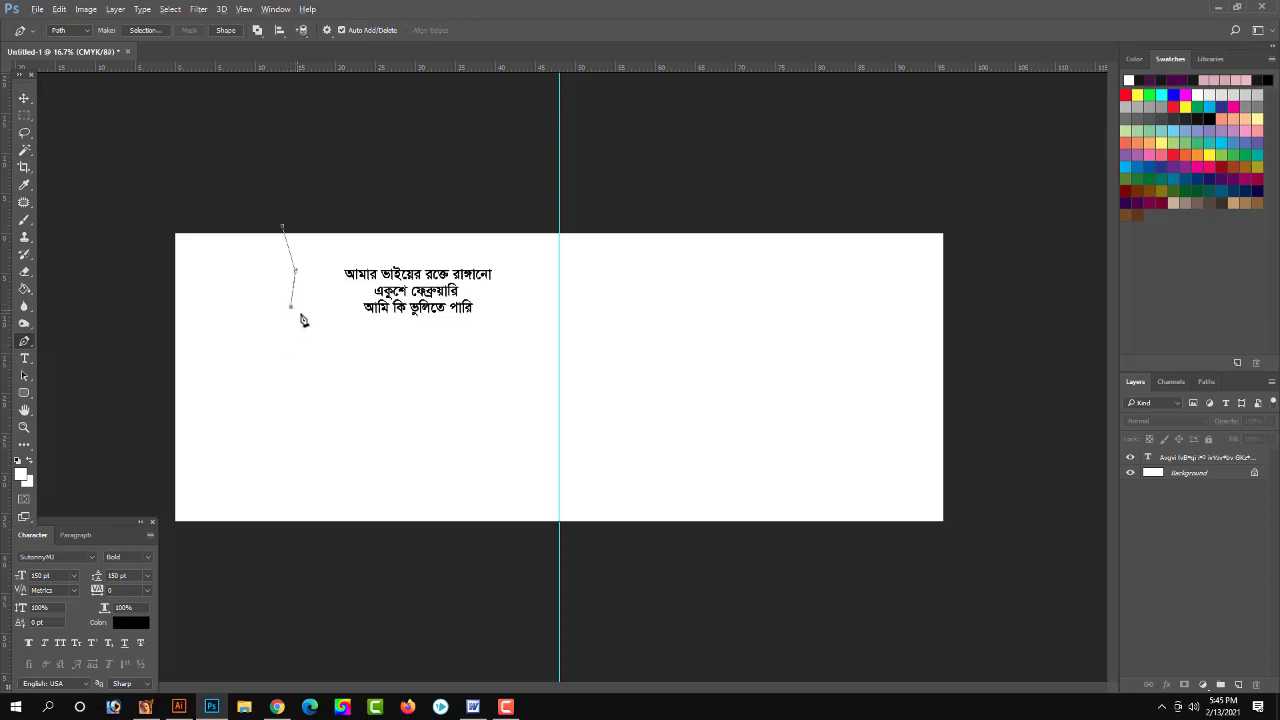
{"action": "left_click", "coordinate": [308, 320]}
{"action": "left_click", "coordinate": [298, 362]}
{"action": "left_click", "coordinate": [270, 370]}
{"action": "left_click", "coordinate": [268, 397]}
{"action": "left_click_drag", "start_coordinate": [260, 436], "coordinate": [237, 471]}
Step: Finish the path past the bottom-left corner, close it, and convert it to a selection
{"action": "left_click", "coordinate": [260, 437], "text": "alt"}
{"action": "left_click_drag", "start_coordinate": [212, 484], "coordinate": [213, 513]}
{"action": "left_click", "coordinate": [198, 499]}
{"action": "left_click", "coordinate": [186, 513]}
{"action": "left_click", "coordinate": [144, 215]}
{"action": "left_click", "coordinate": [285, 228]}
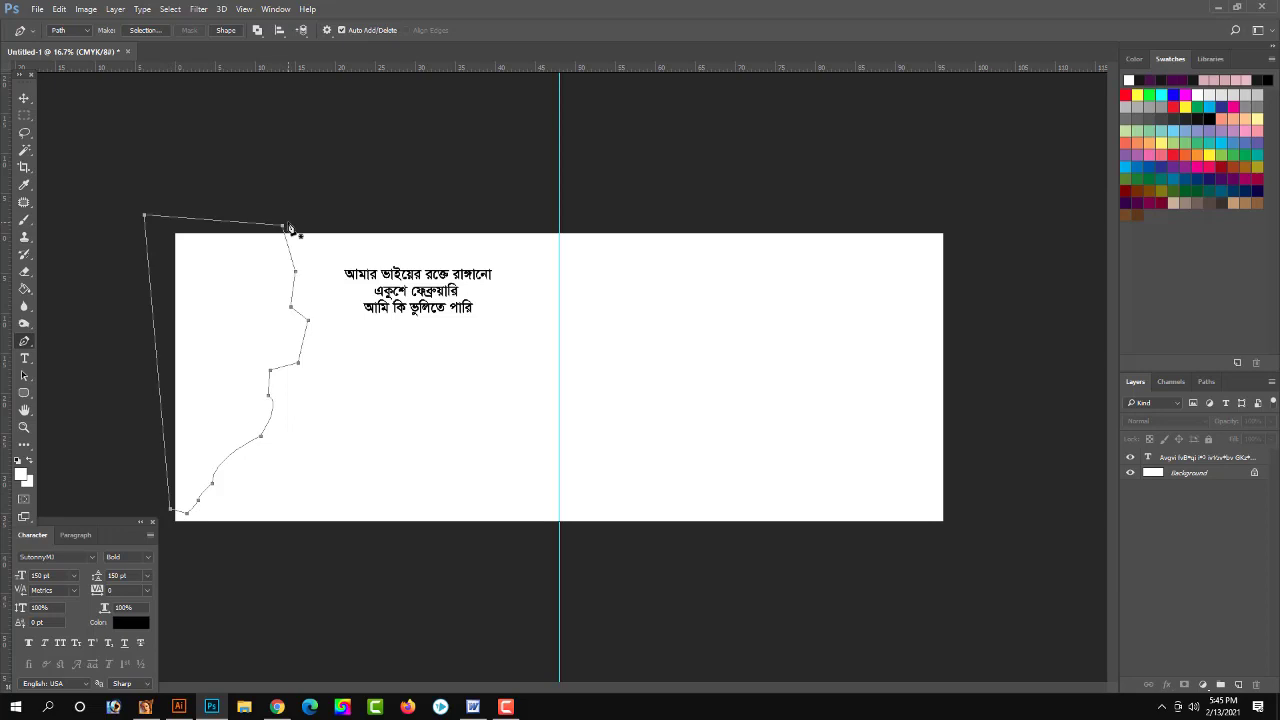
{"action": "key", "text": "ctrl+Return"}
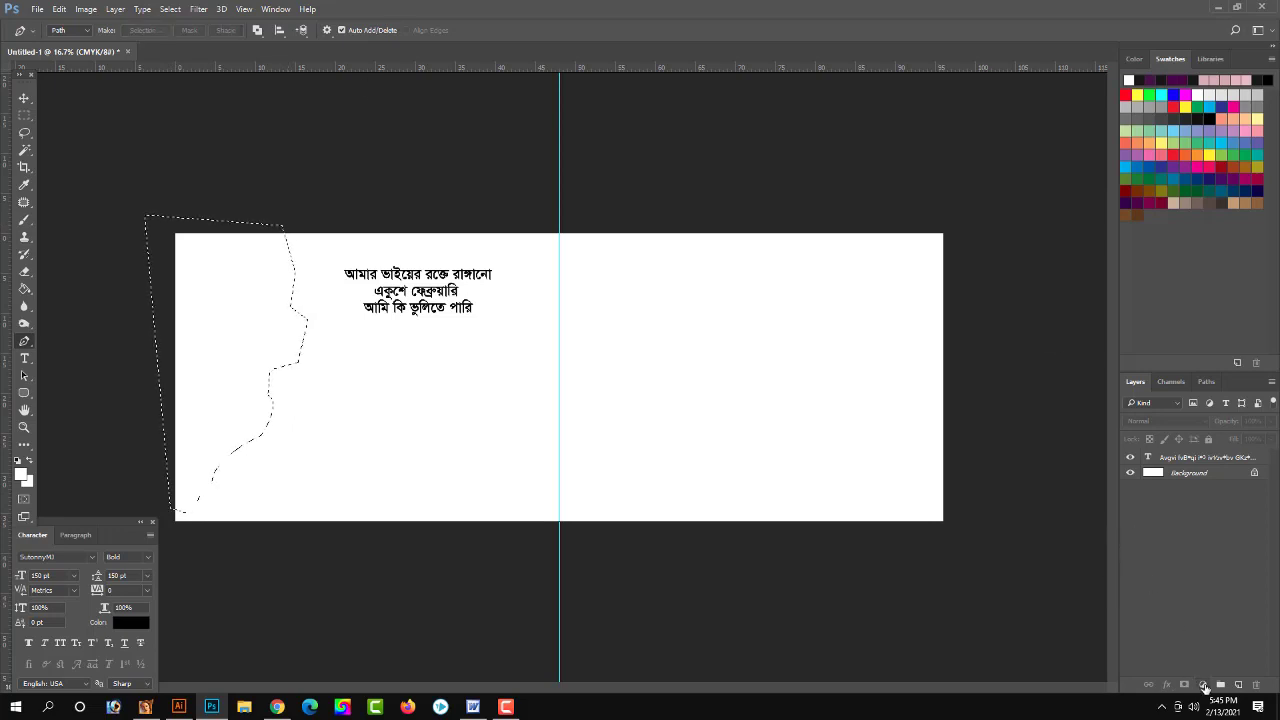
{"action": "left_click", "coordinate": [1202, 685]}
Step: Fill the jagged selection with a green Solid Color fill layer
{"action": "left_click", "coordinate": [1160, 394]}
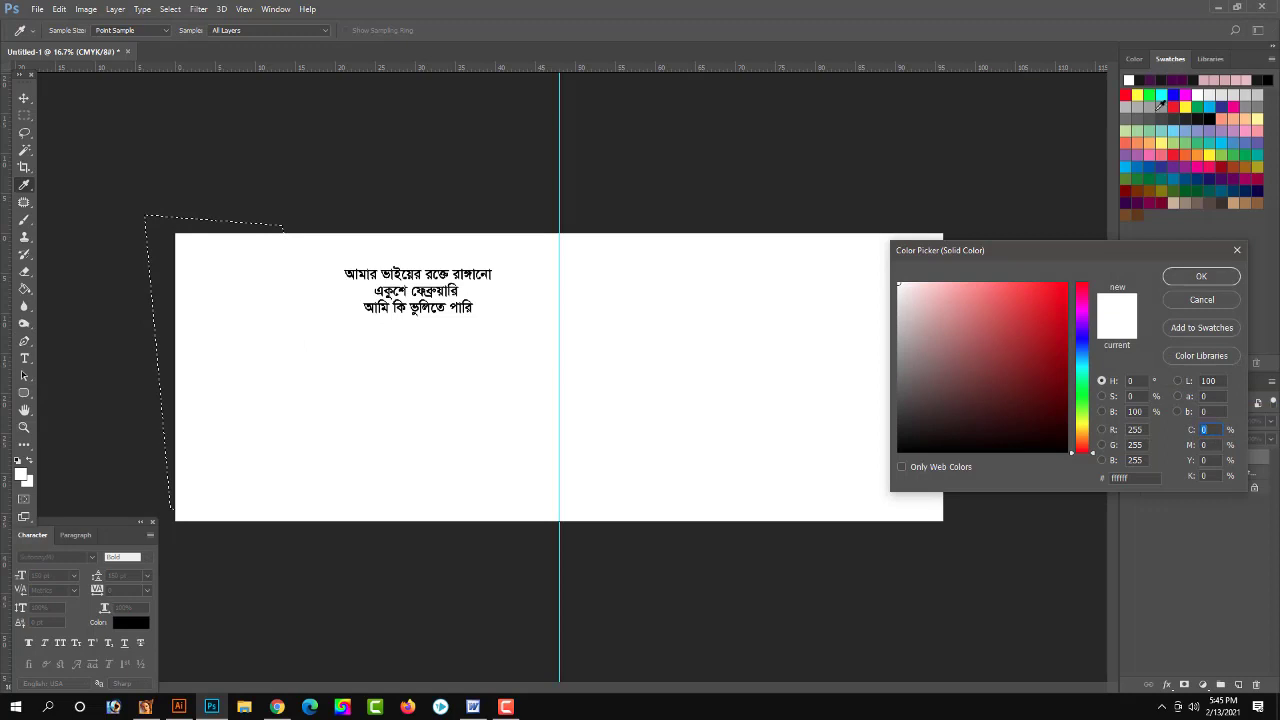
{"action": "left_click", "coordinate": [1146, 178]}
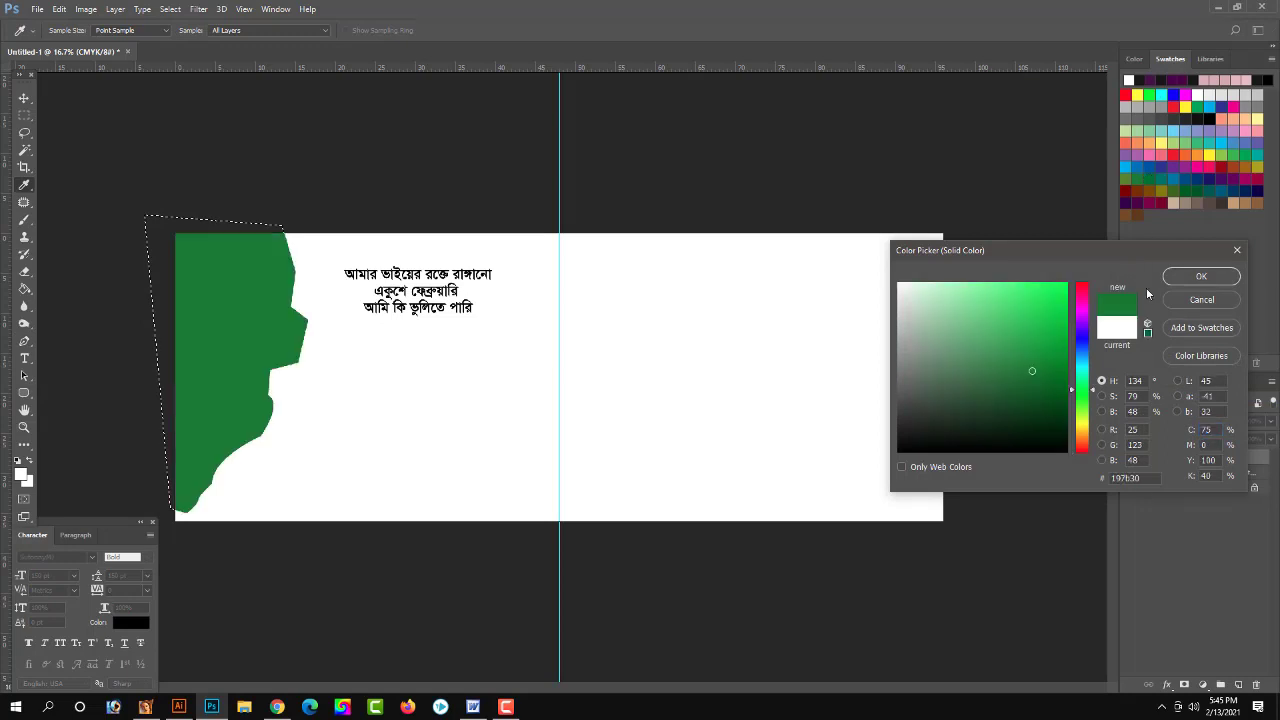
{"action": "left_click", "coordinate": [1201, 276]}
{"action": "left_click", "coordinate": [24, 98]}
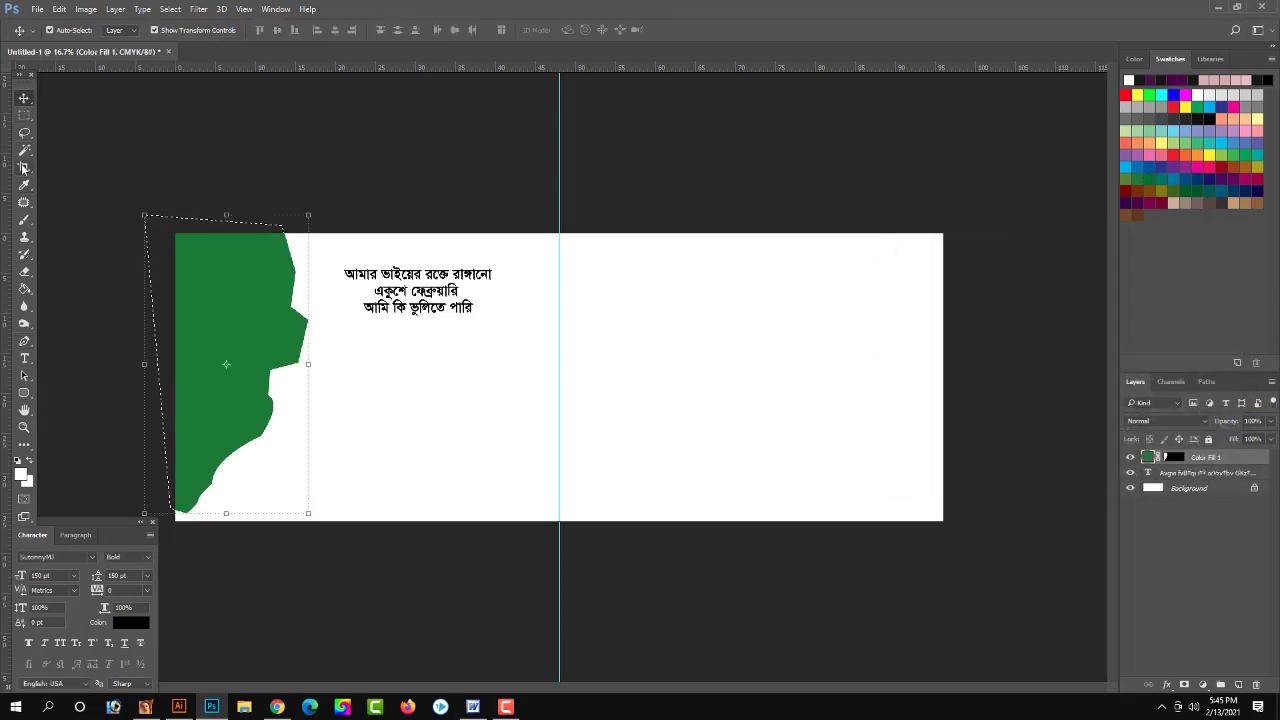
{"action": "left_click", "coordinate": [24, 168]}
{"action": "left_click", "coordinate": [86, 9]}
{"action": "left_click", "coordinate": [28, 108]}
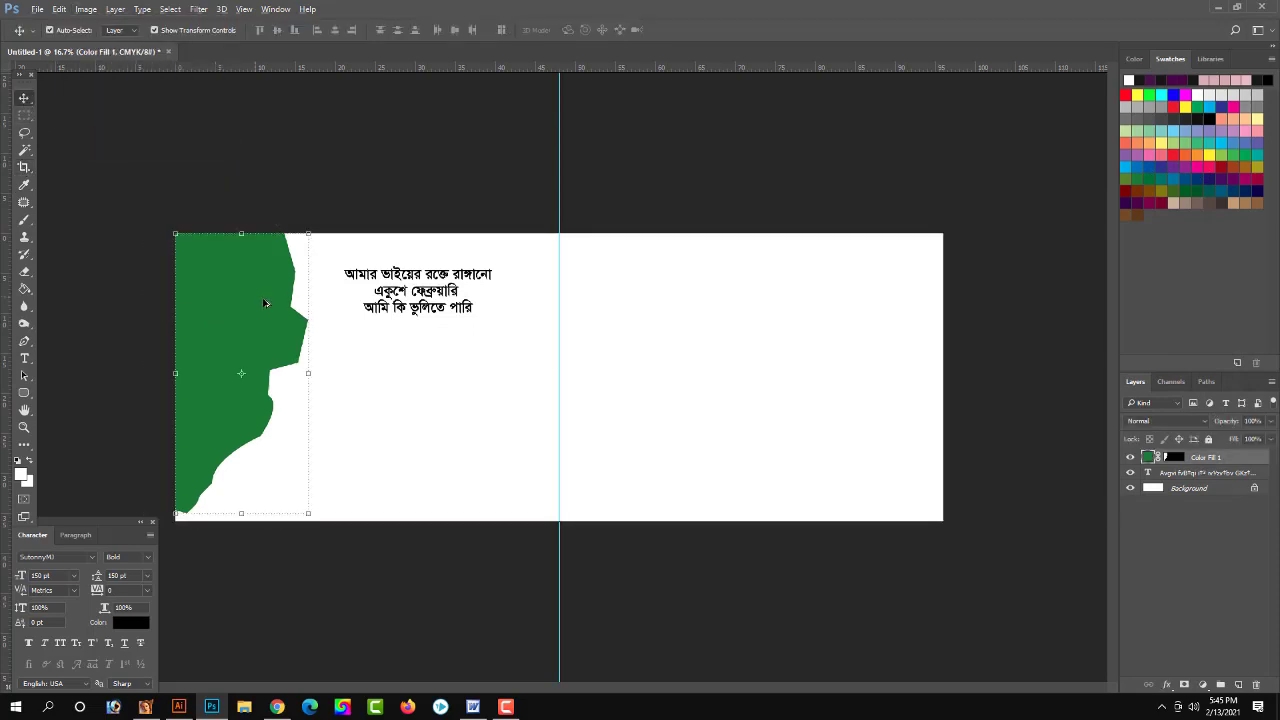
Step: Duplicate the green fill, nudge the copy, and recolour the original to darker green #08551a
{"action": "key", "text": "ctrl+j"}
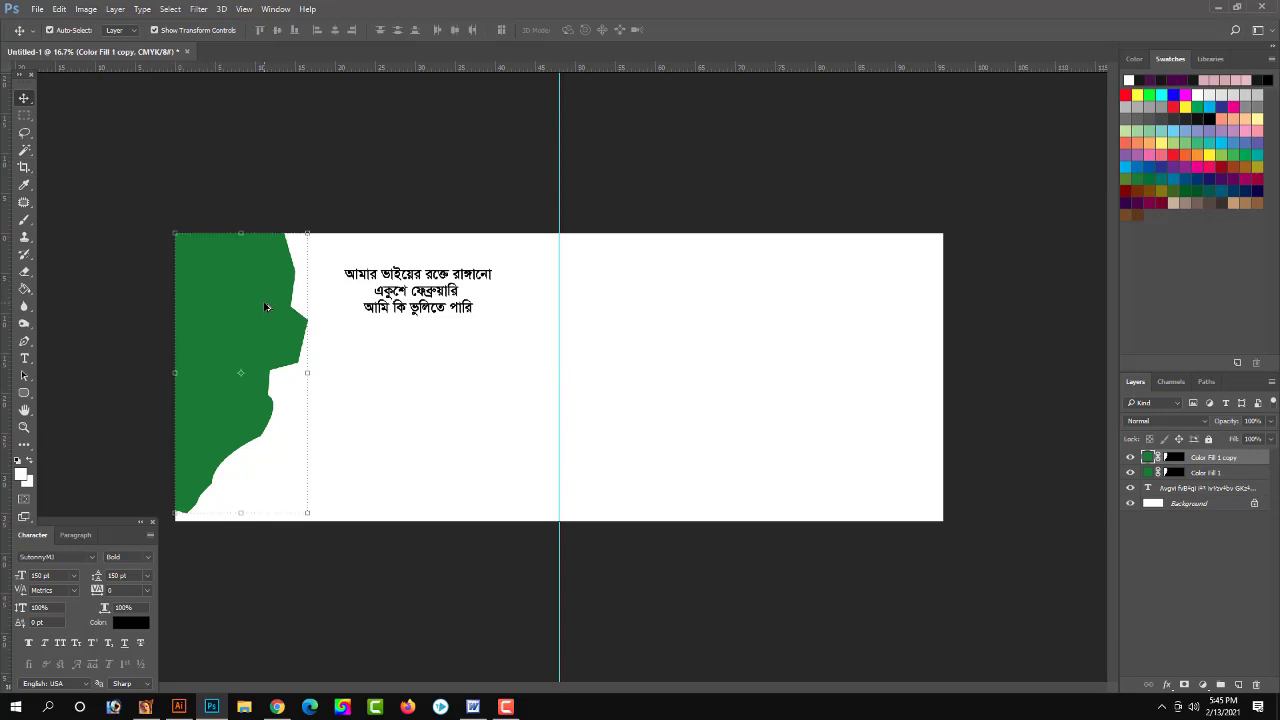
{"action": "key", "text": "shift+Up"}
{"action": "key", "text": "shift+Up"}
{"action": "key", "text": "shift+Up"}
{"action": "key", "text": "shift+Left"}
{"action": "key", "text": "shift+Left"}
{"action": "key", "text": "shift+Left"}
{"action": "key", "text": "shift+Left"}
{"action": "key", "text": "shift+Left"}
{"action": "key", "text": "shift+Left"}
{"action": "key", "text": "shift+Left"}
{"action": "key", "text": "shift+Left"}
{"action": "key", "text": "alt+bracketleft"}
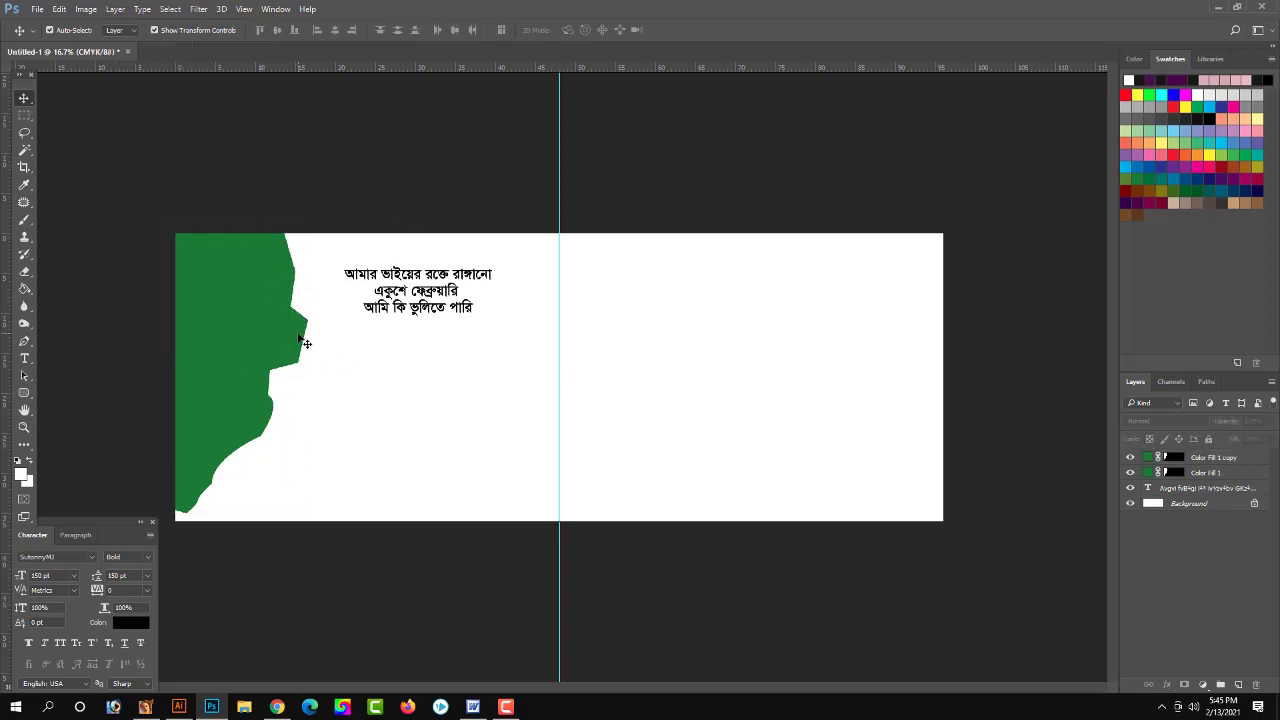
{"action": "double_click", "coordinate": [1150, 472]}
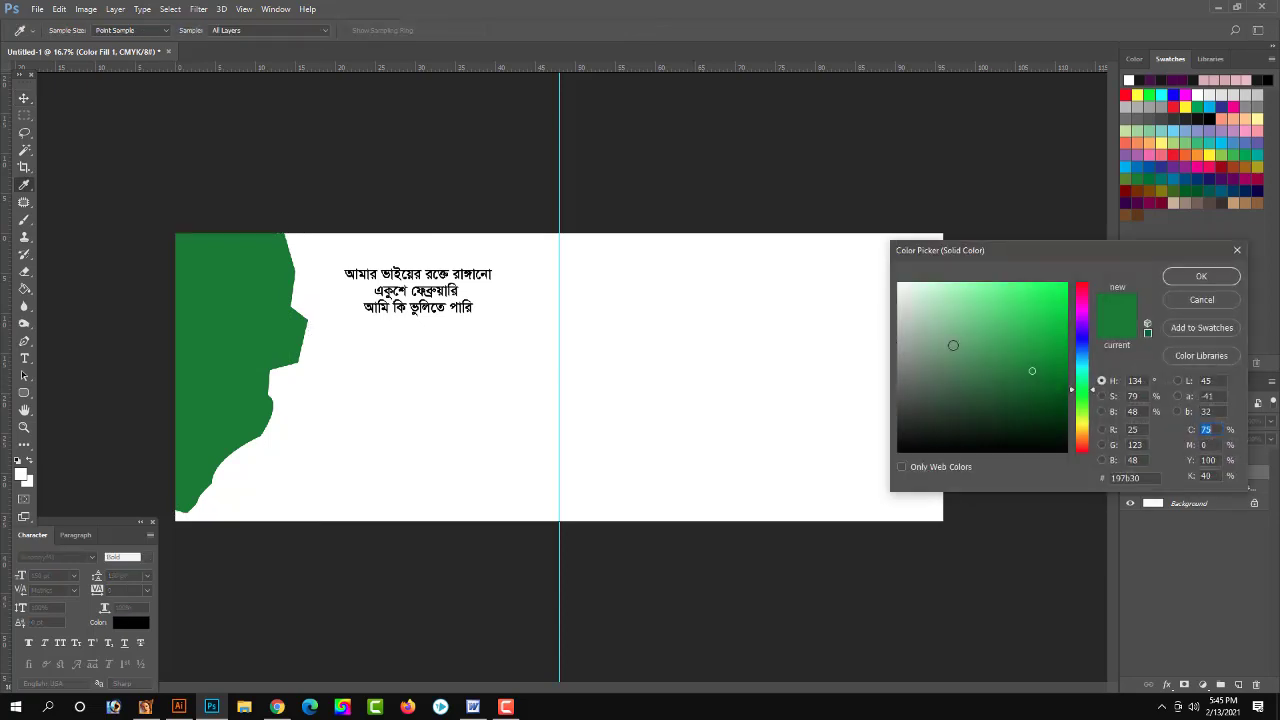
{"action": "left_click", "coordinate": [1052, 396]}
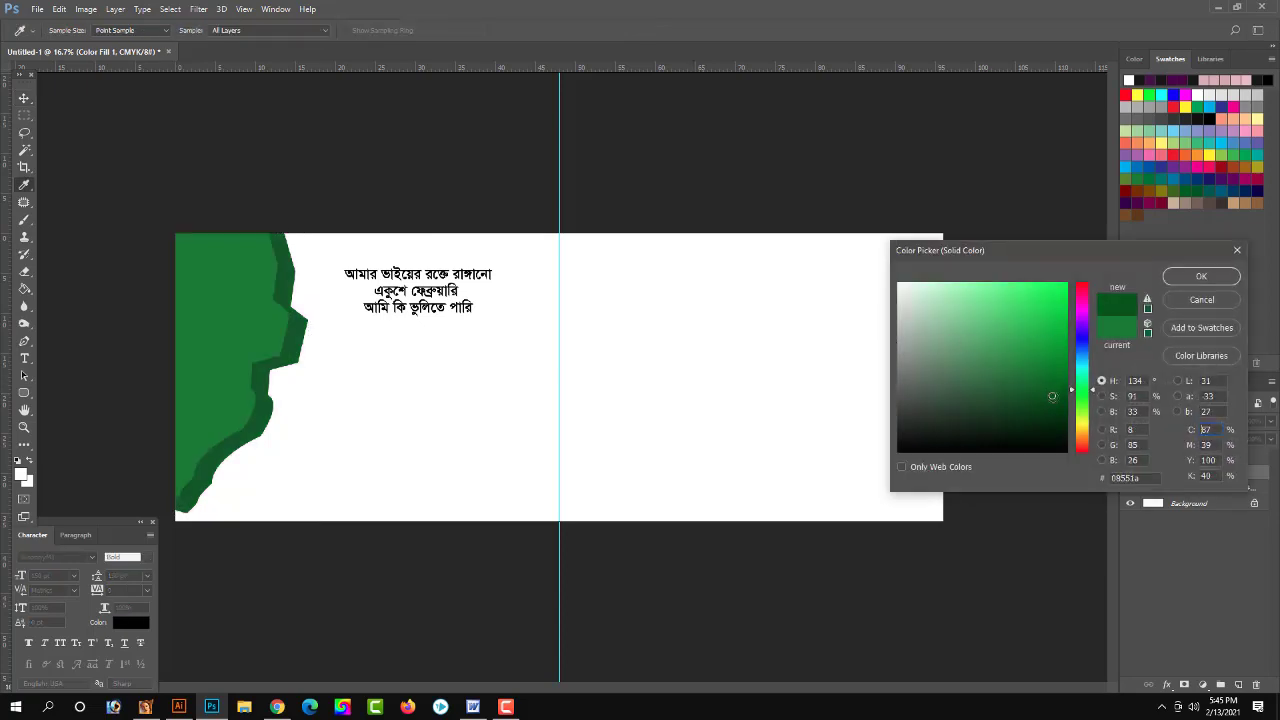
{"action": "key", "text": "Return"}
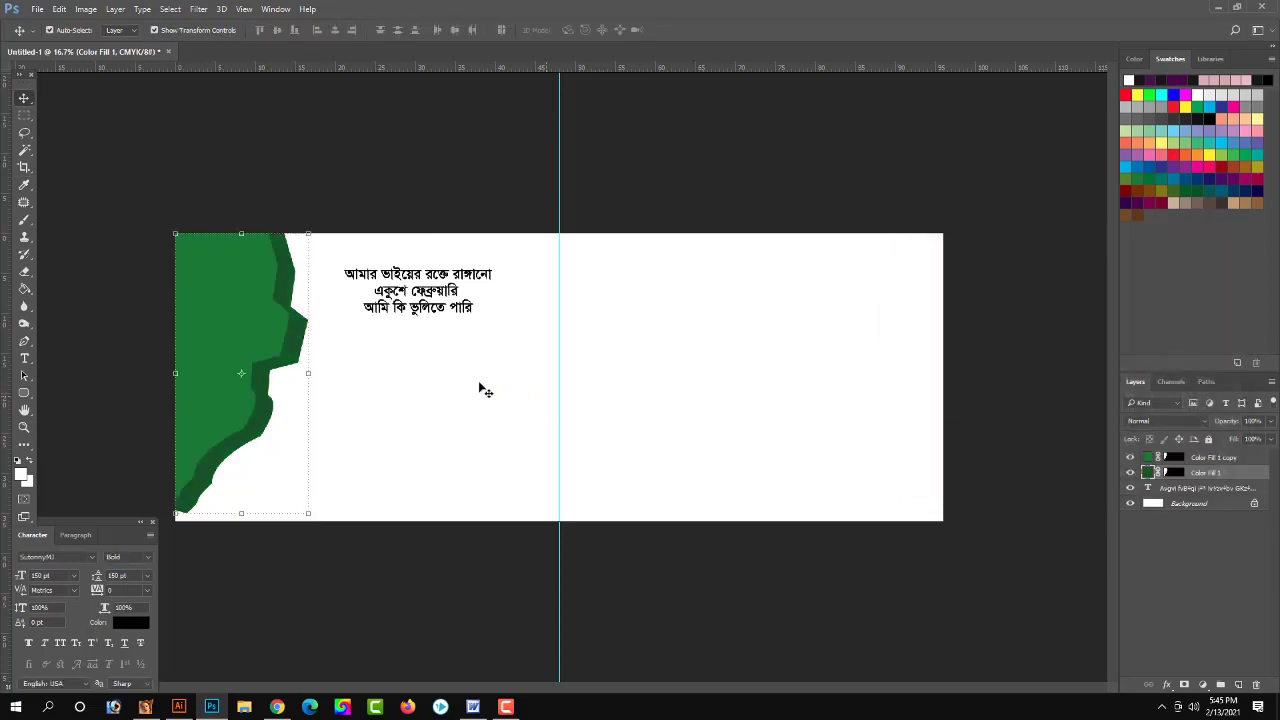
Step: Offset the darker green shape as an edge, then shift both green layers left
{"action": "key", "text": "shift+Up"}
{"action": "key", "text": "shift+Up"}
{"action": "key", "text": "shift+Up"}
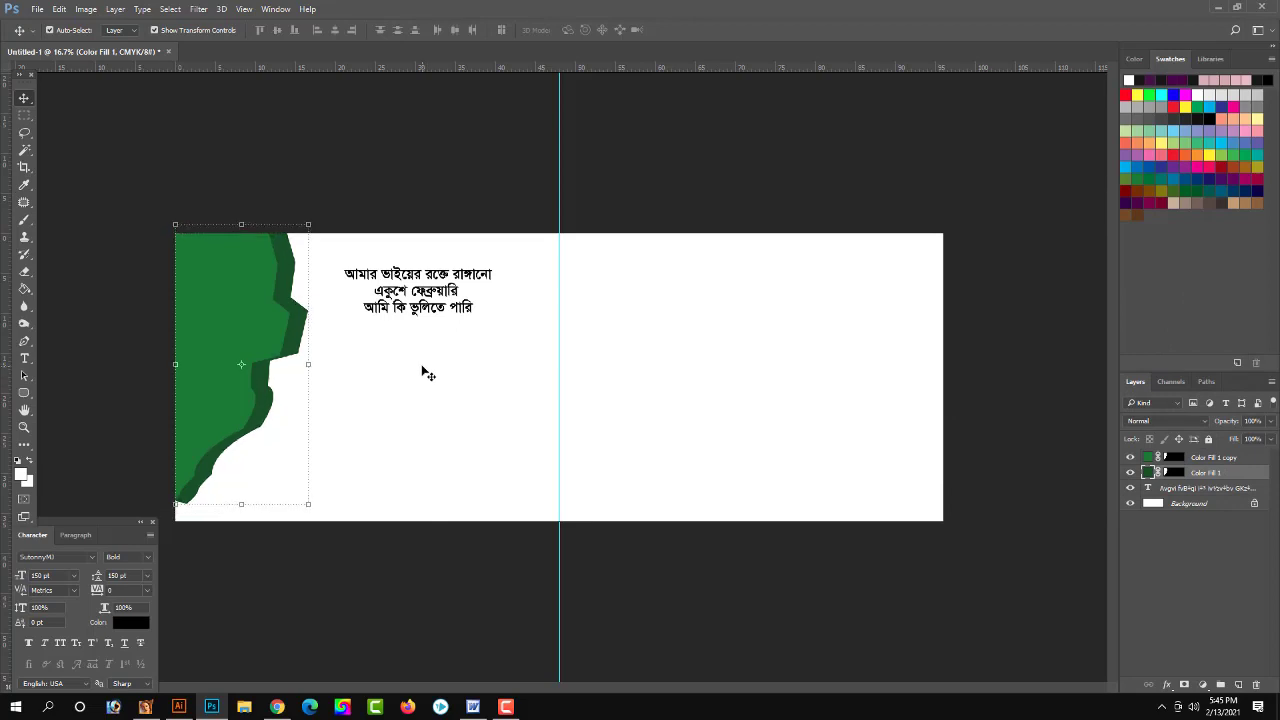
{"action": "key", "text": "shift+Up"}
{"action": "key", "text": "shift+Up"}
{"action": "key", "text": "shift+Up"}
{"action": "key", "text": "shift+Left"}
{"action": "key", "text": "shift+Left"}
{"action": "key", "text": "shift+Down"}
{"action": "key", "text": "shift+Down"}
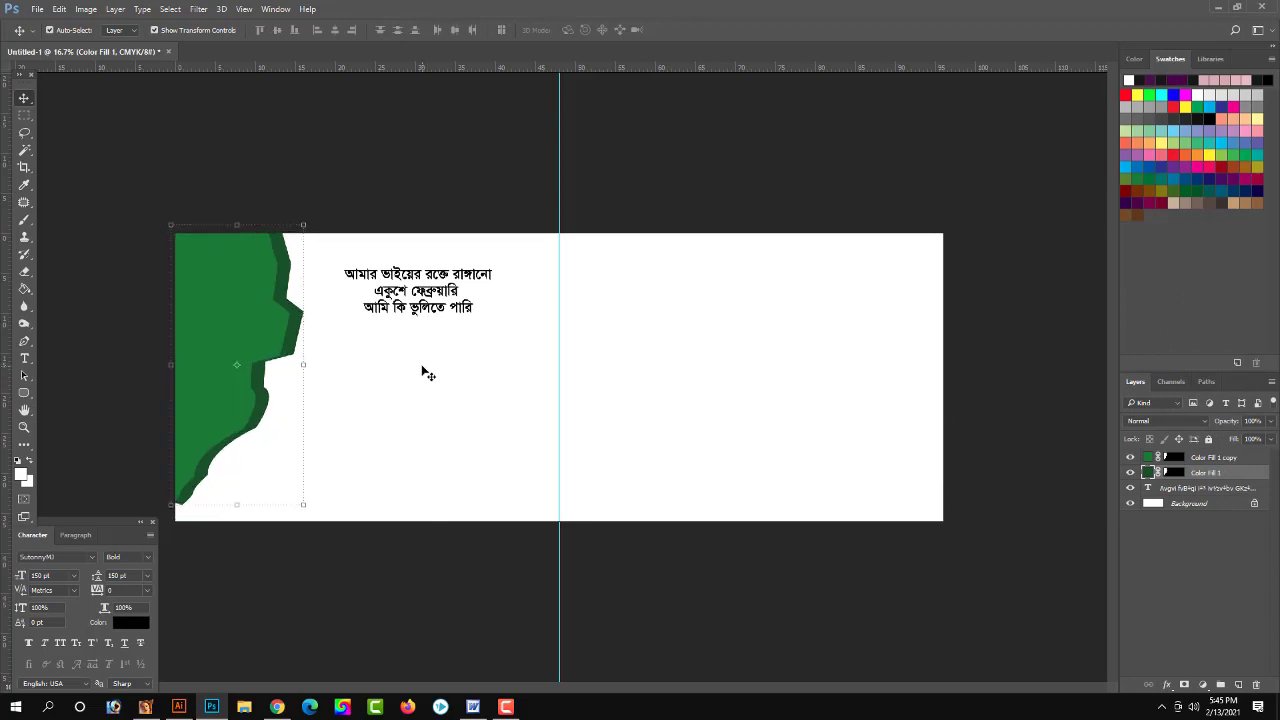
{"action": "key", "text": "shift+Down"}
{"action": "key", "text": "shift+Down"}
{"action": "key", "text": "shift+Down"}
{"action": "key", "text": "shift+Left"}
{"action": "key", "text": "shift+Up"}
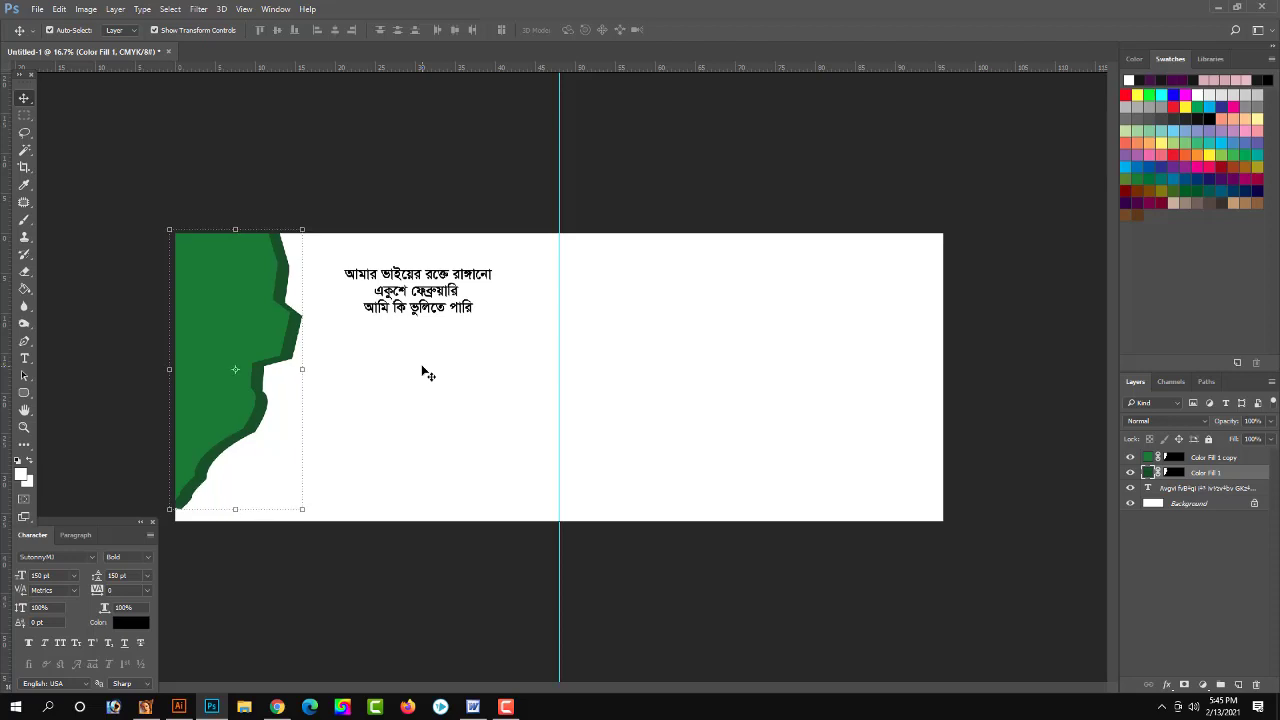
{"action": "key", "text": "shift+Up"}
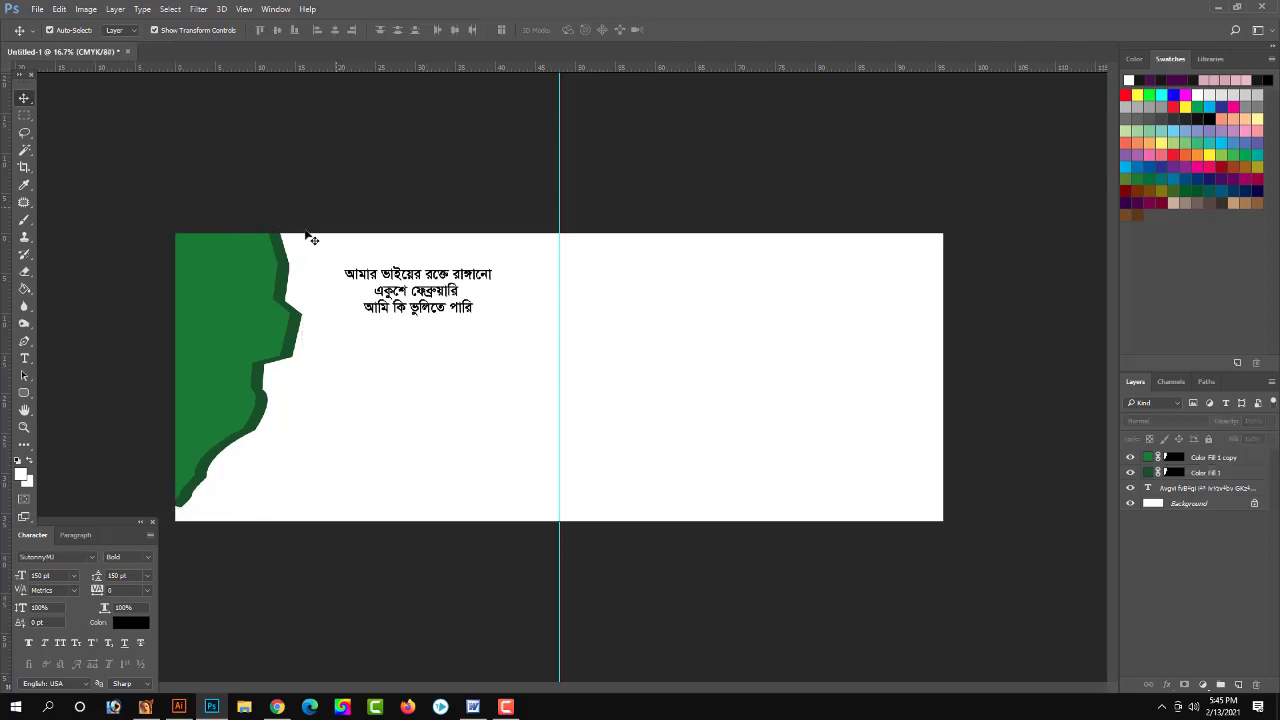
{"action": "left_click", "coordinate": [248, 290], "text": "shift"}
{"action": "key", "text": "shift+Left"}
{"action": "key", "text": "shift+Left"}
{"action": "key", "text": "shift+Left"}
{"action": "key", "text": "shift+Left"}
{"action": "key", "text": "shift+Left"}
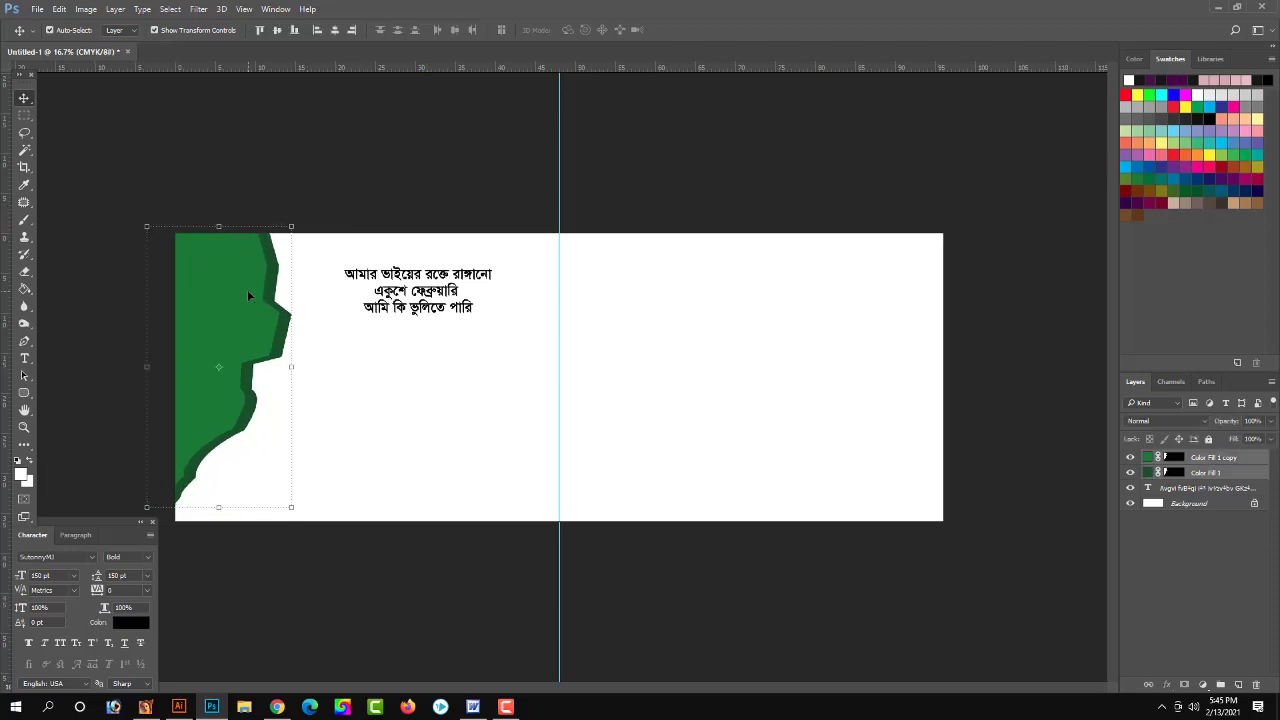
{"action": "key", "text": "shift+Left"}
{"action": "key", "text": "shift+Left"}
{"action": "key", "text": "shift+Left"}
{"action": "key", "text": "shift+Left"}
{"action": "key", "text": "shift+Left"}
{"action": "key", "text": "shift+Left"}
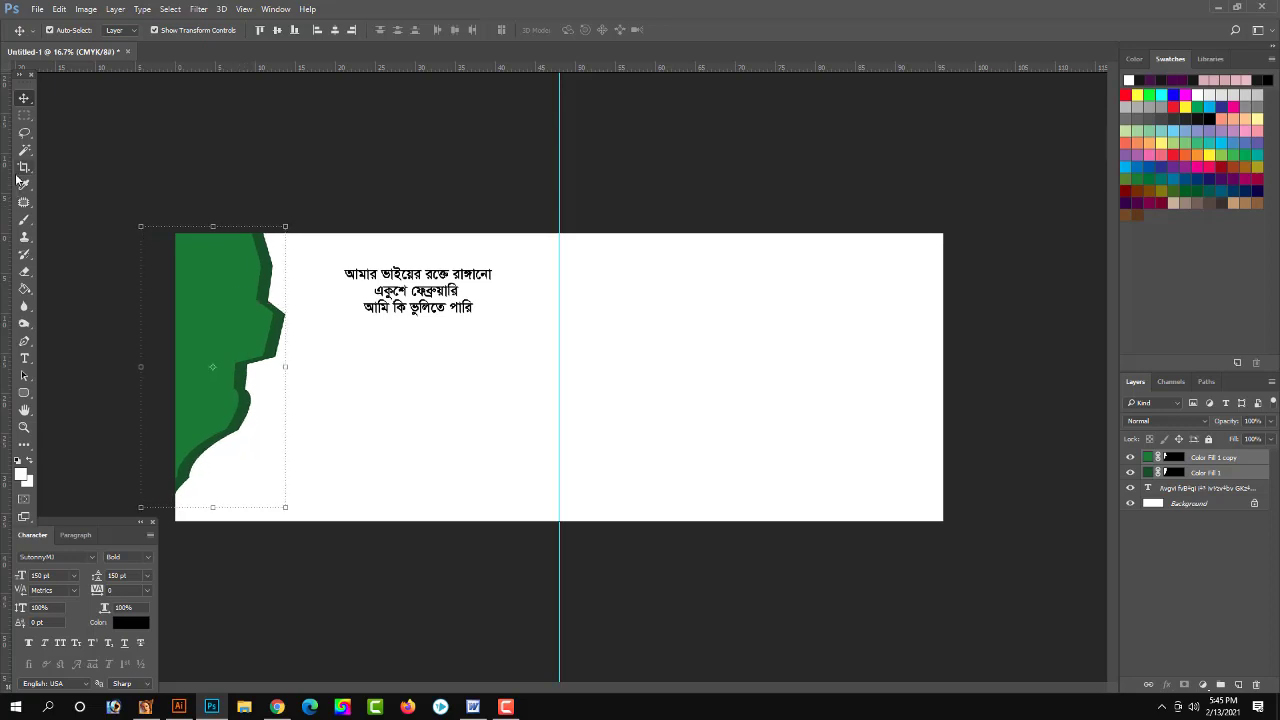
{"action": "left_click", "coordinate": [24, 167]}
{"action": "left_click", "coordinate": [86, 9]}
Step: Crop to the banner and move the poem right beside the centre guide, slightly lower
{"action": "left_click", "coordinate": [111, 143]}
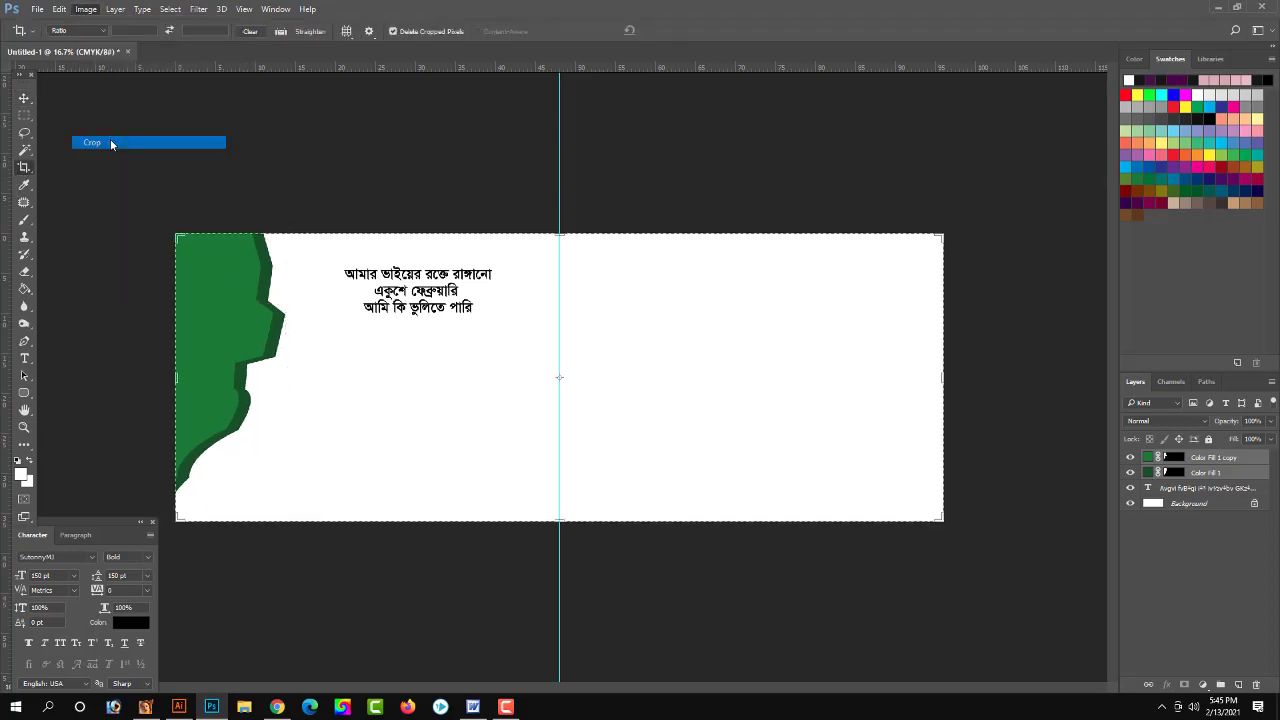
{"action": "left_click", "coordinate": [24, 99]}
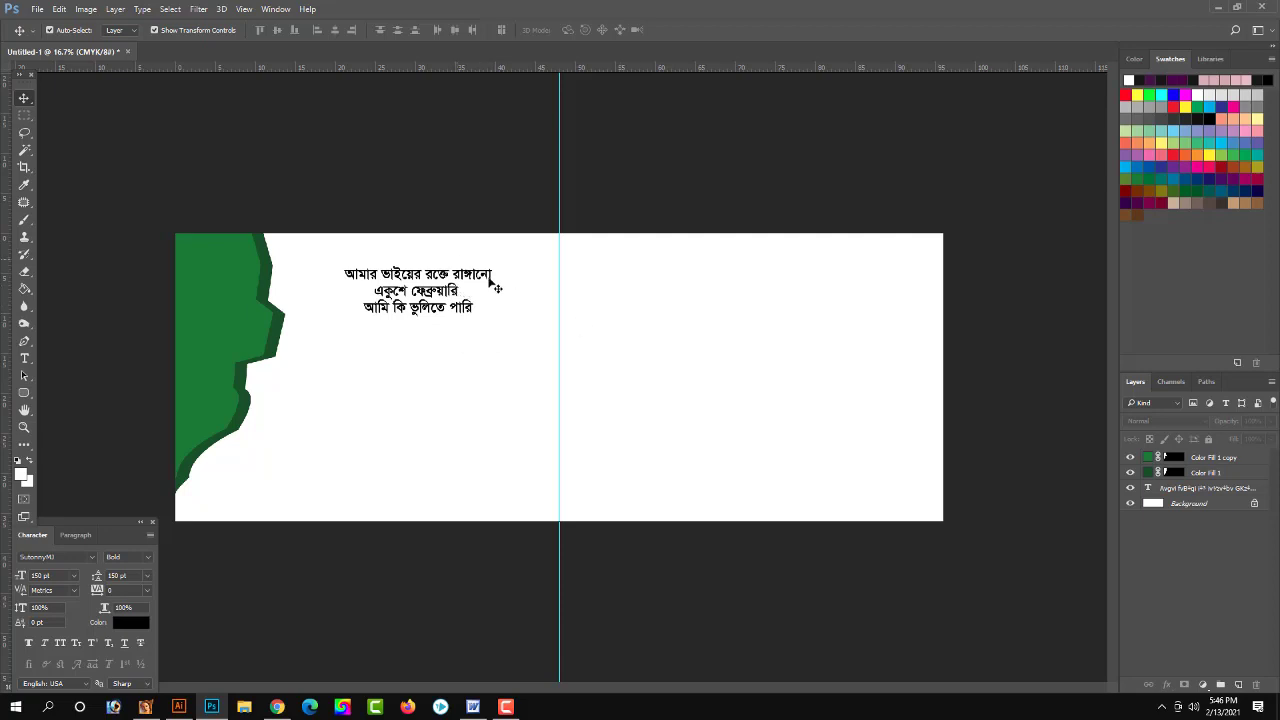
{"action": "left_click_drag", "start_coordinate": [484, 266], "coordinate": [553, 268]}
{"action": "left_click", "coordinate": [665, 340]}
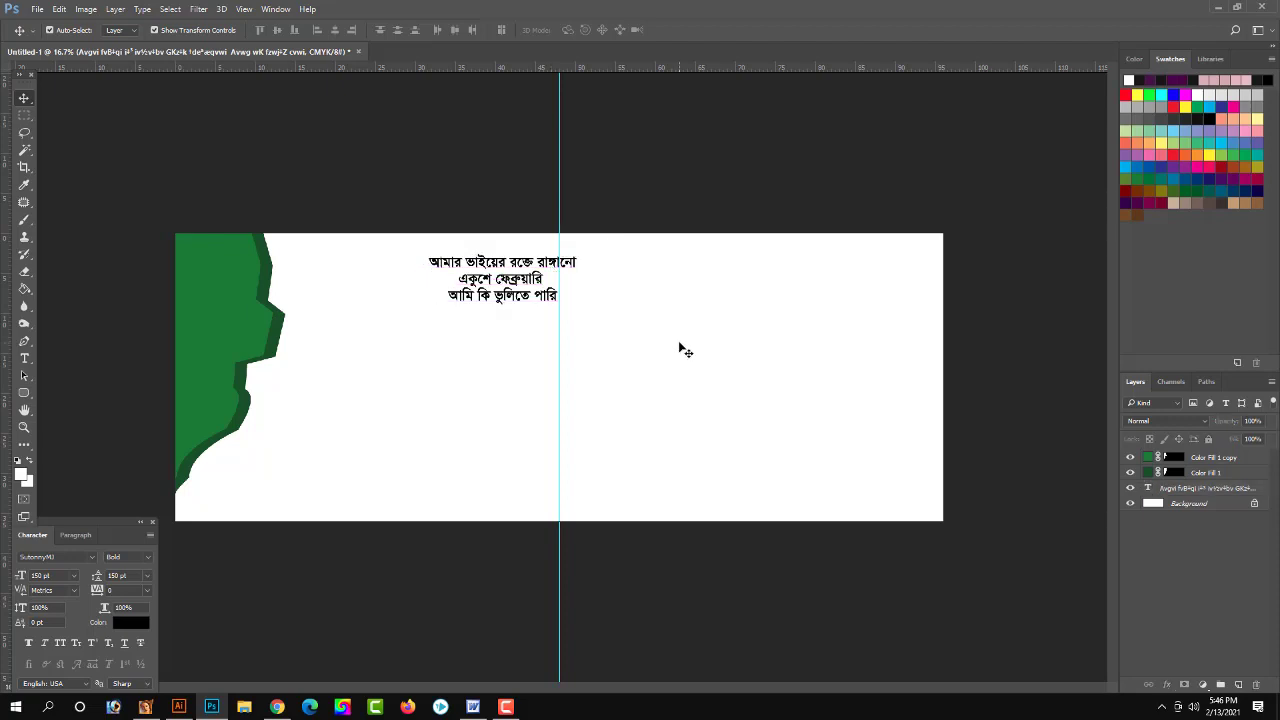
{"action": "left_click", "coordinate": [541, 266]}
{"action": "key", "text": "shift+Down"}
{"action": "key", "text": "shift+Down"}
{"action": "key", "text": "Down"}
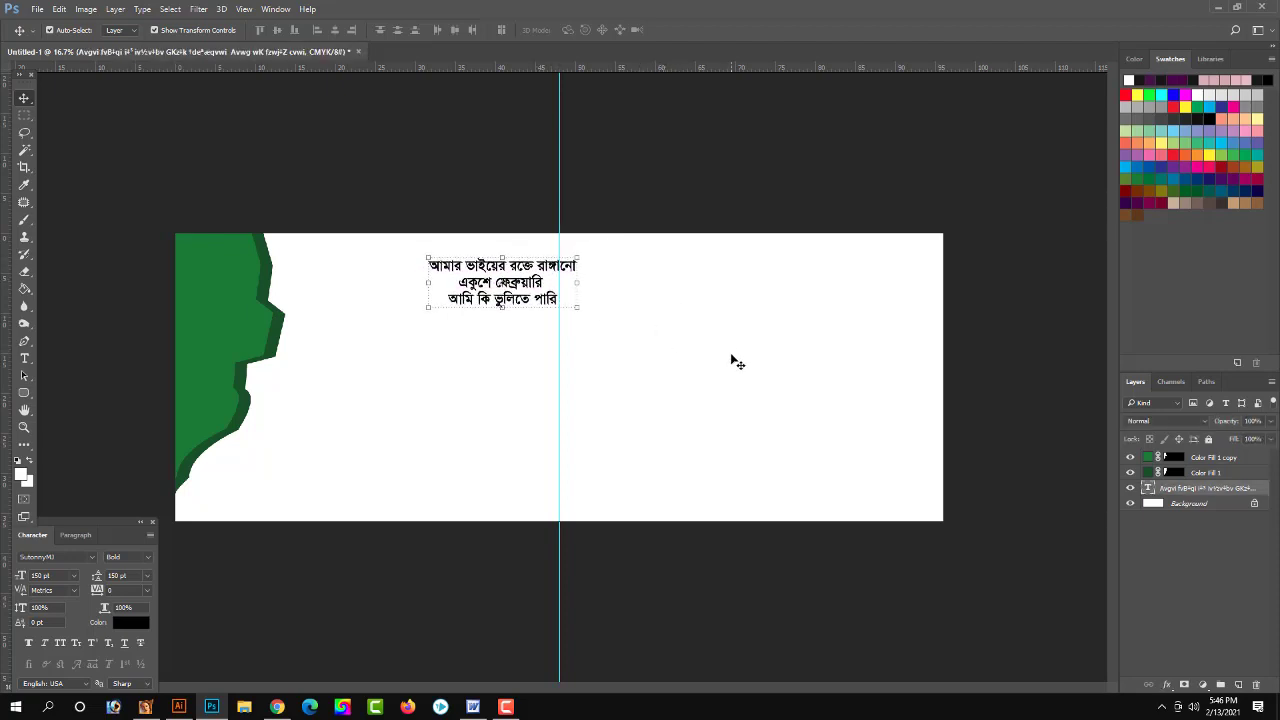
{"action": "left_click", "coordinate": [731, 362]}
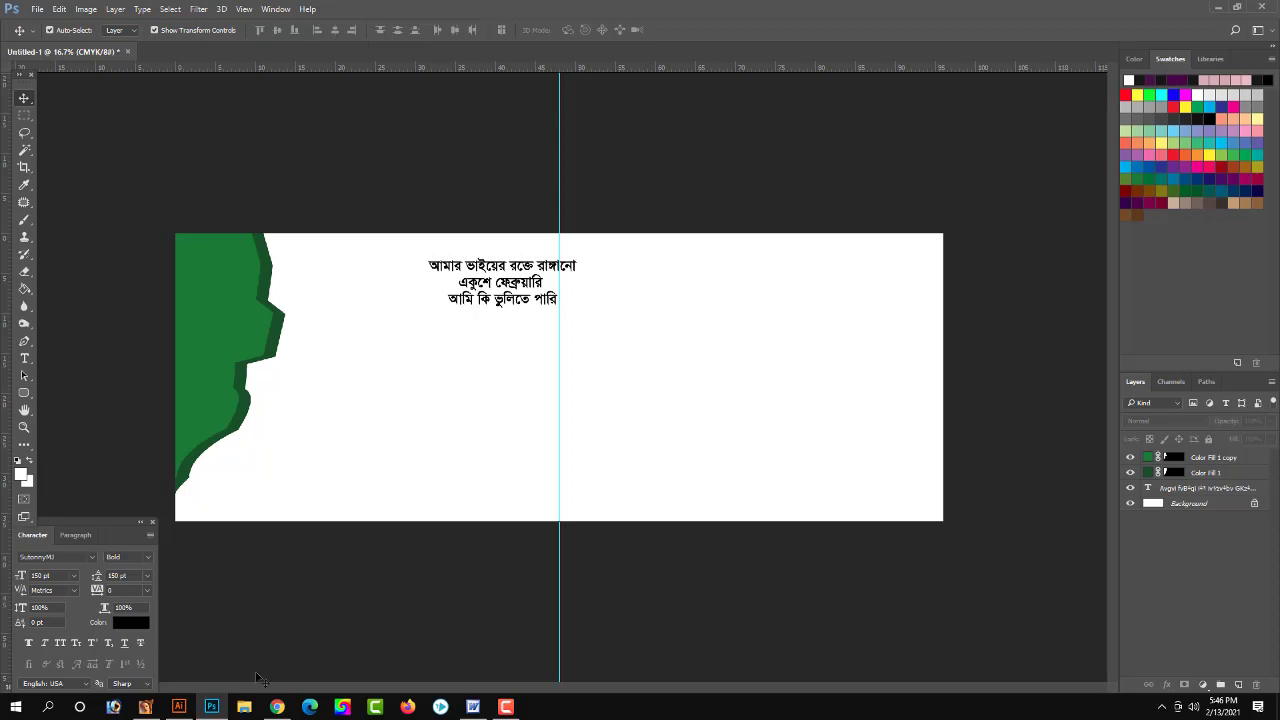
Step: Enlarge the red Shaheed Minar logo in Illustrator, then remove it from the artboard
{"action": "left_click", "coordinate": [179, 708]}
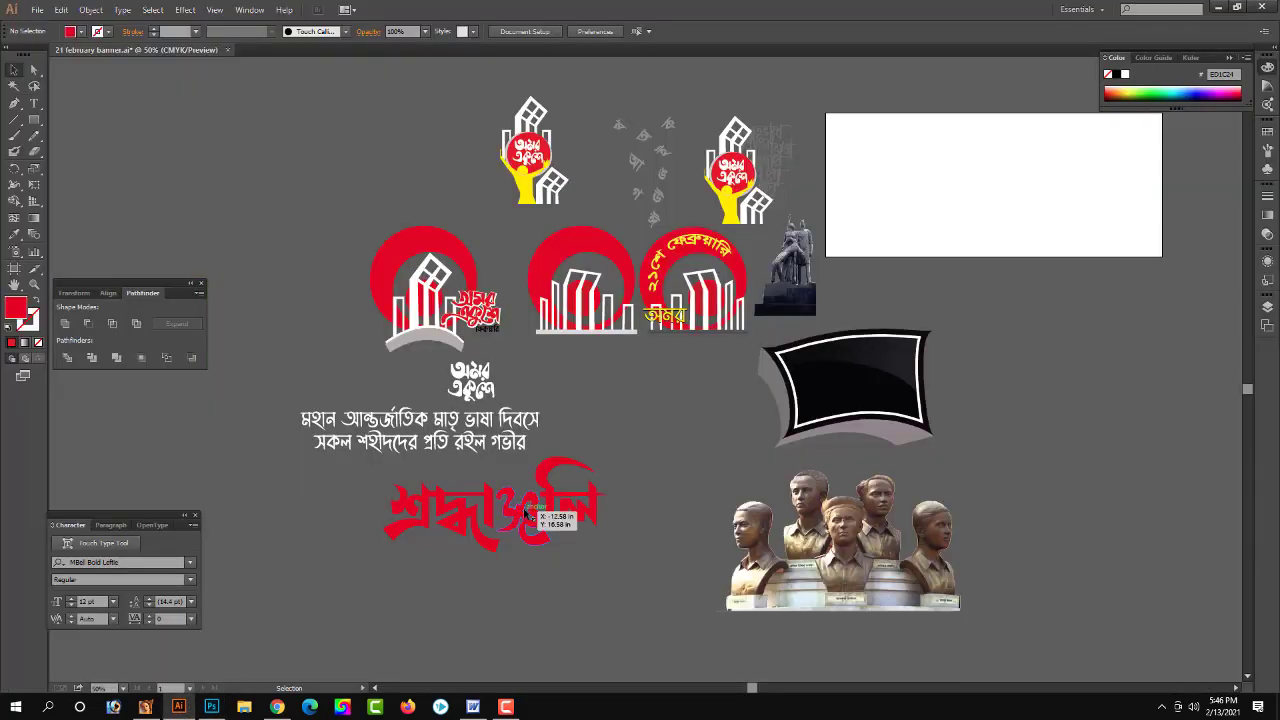
{"action": "left_click", "coordinate": [498, 344]}
{"action": "key", "text": "a"}
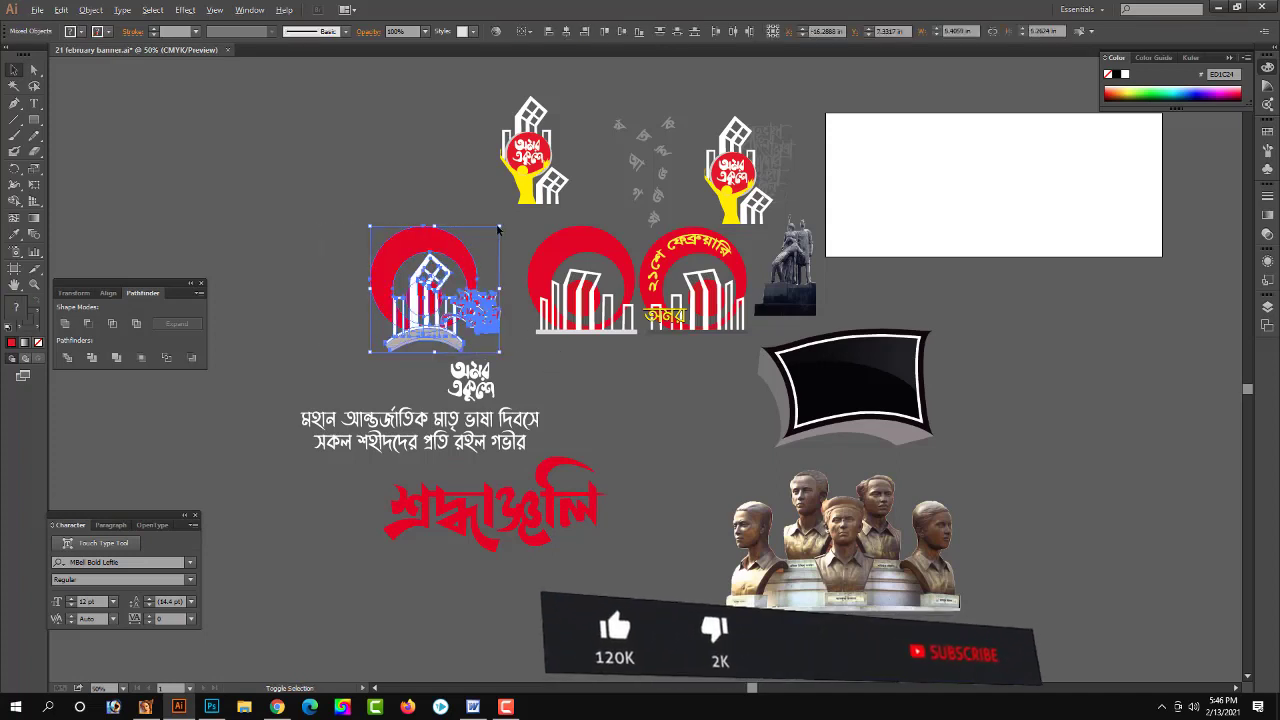
{"action": "left_click_drag", "start_coordinate": [533, 335], "coordinate": [625, 137]}
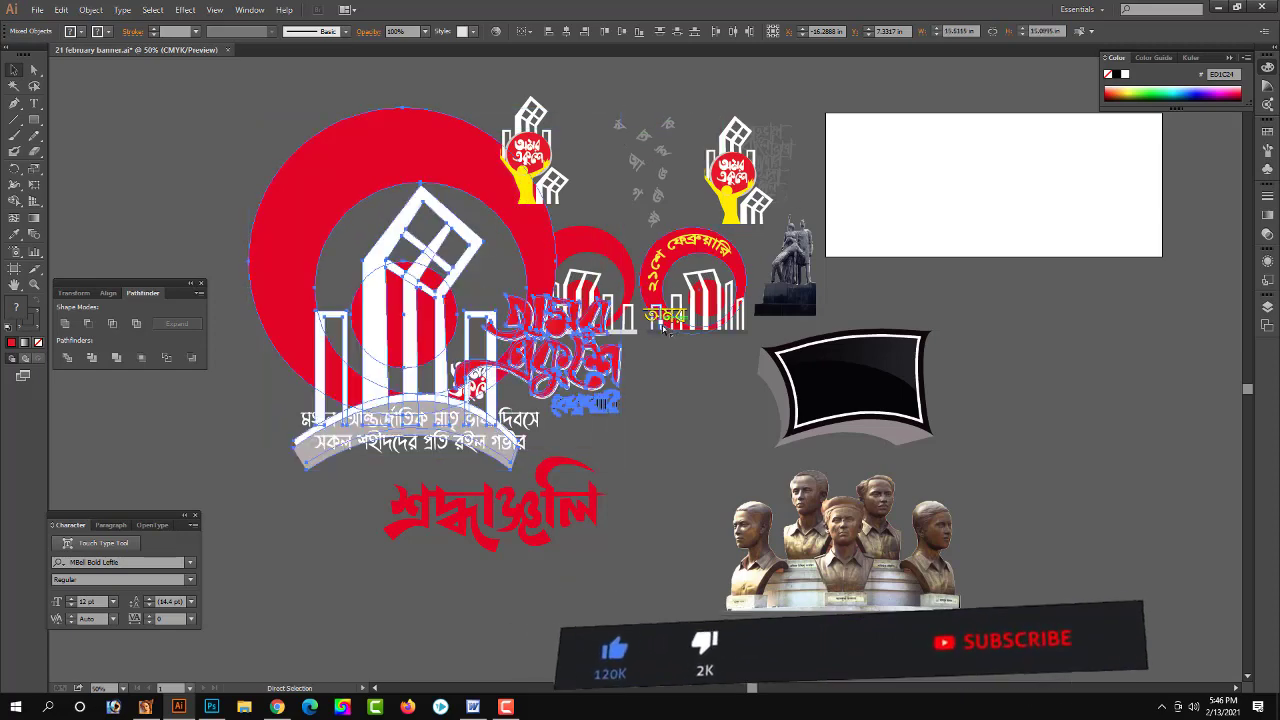
{"action": "key", "text": "Delete"}
{"action": "left_click", "coordinate": [211, 707]}
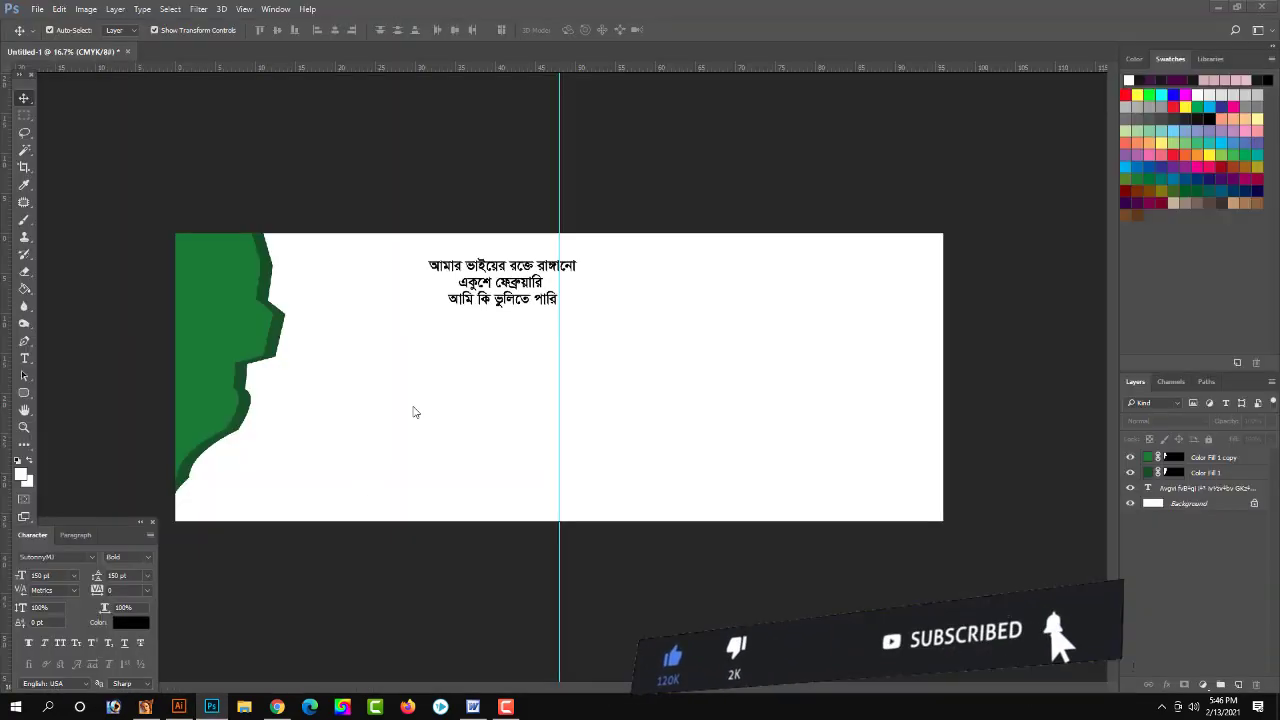
{"action": "key", "text": "ctrl+v"}
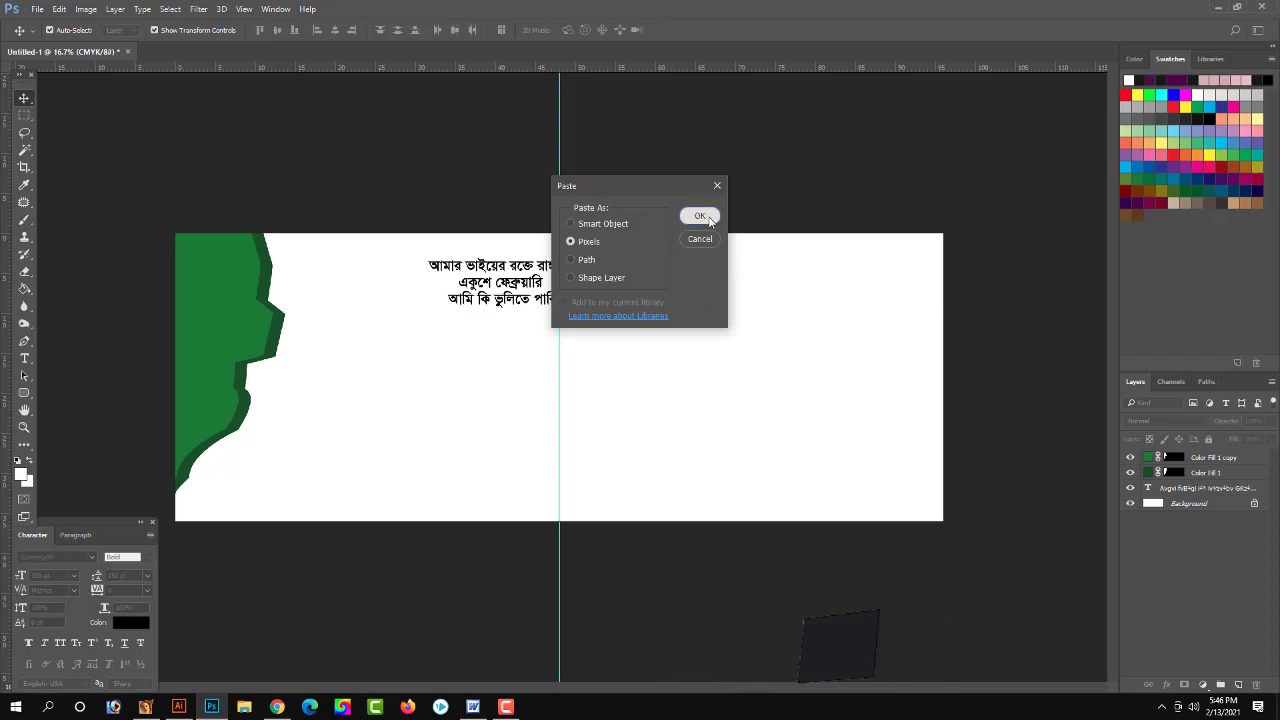
{"action": "left_click", "coordinate": [694, 211]}
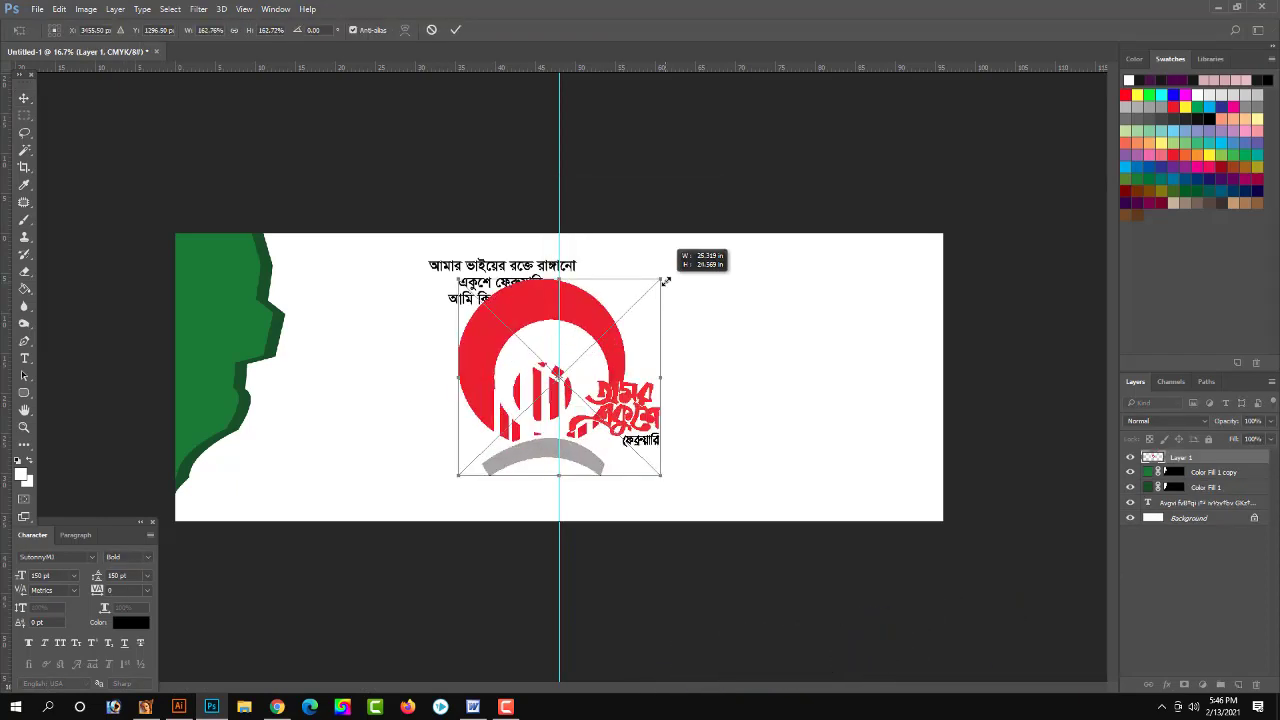
{"action": "left_click_drag", "start_coordinate": [623, 315], "coordinate": [675, 275]}
{"action": "left_click_drag", "start_coordinate": [484, 315], "coordinate": [388, 312]}
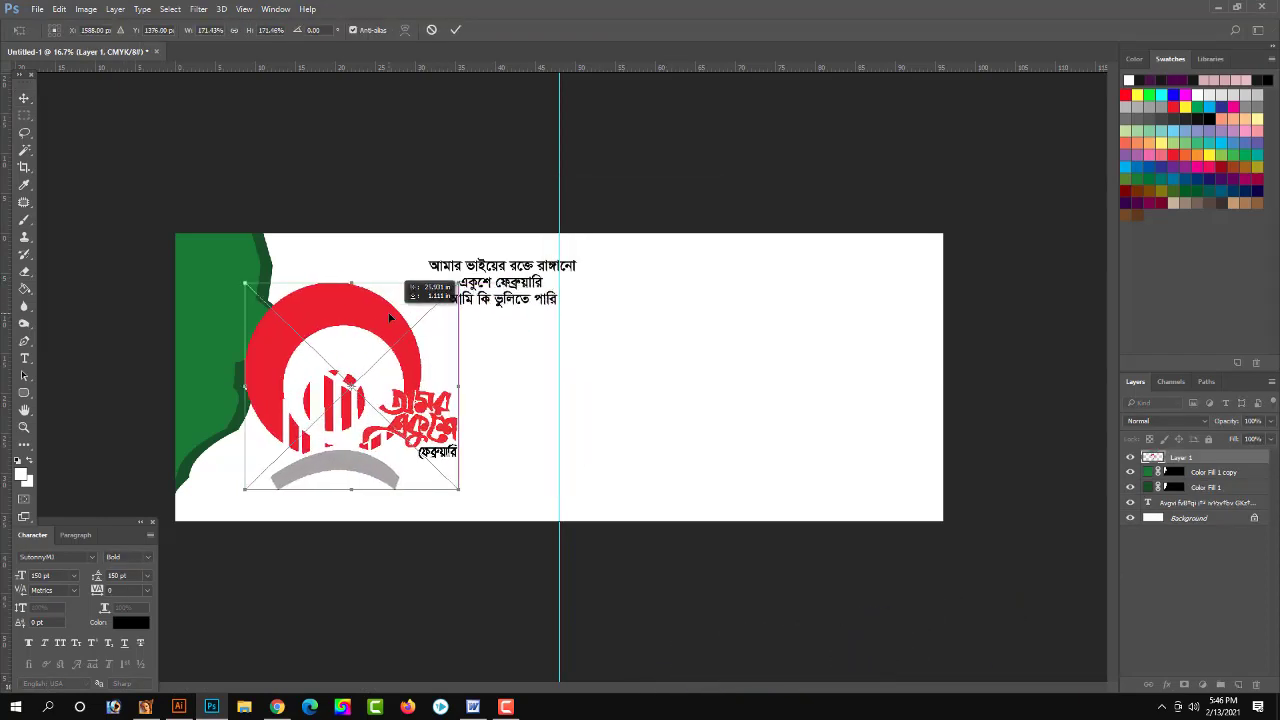
{"action": "key", "text": "Return"}
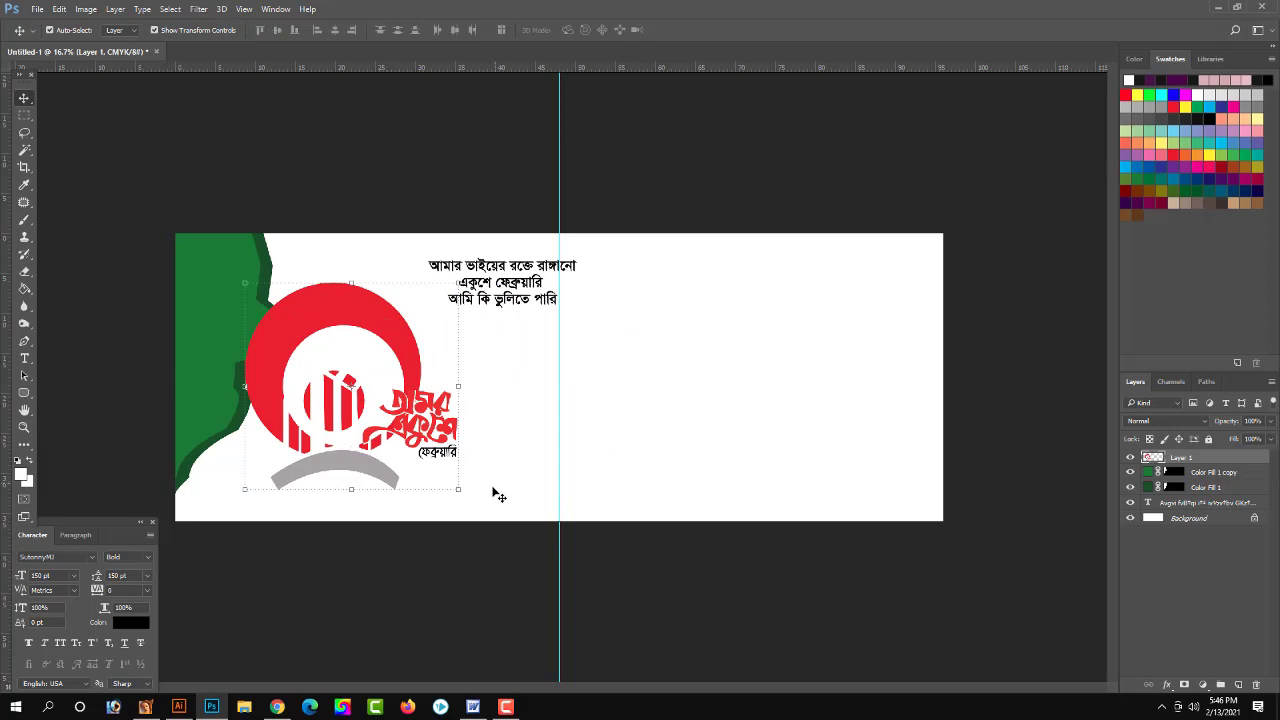
{"action": "key", "text": "Delete"}
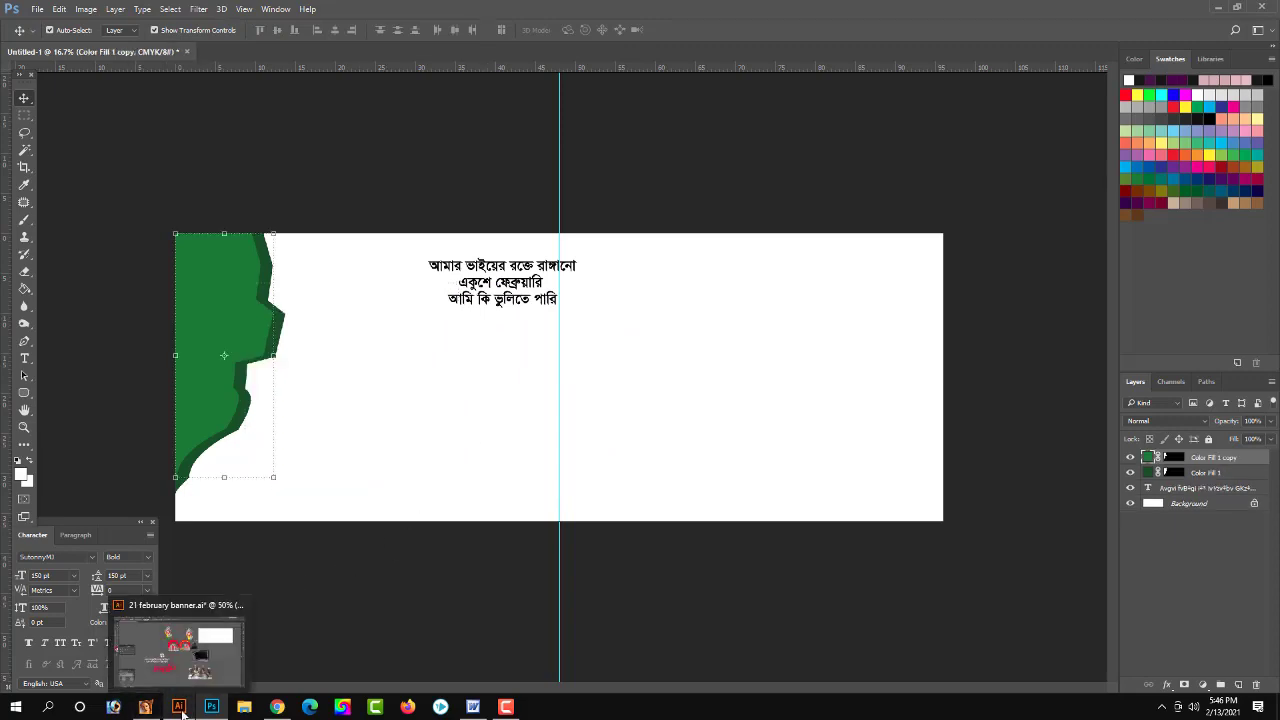
Step: Cut the logo from Illustrator, paste it into the banner, then delete the pasted layer
{"action": "left_click", "coordinate": [195, 665]}
{"action": "left_click", "coordinate": [405, 312]}
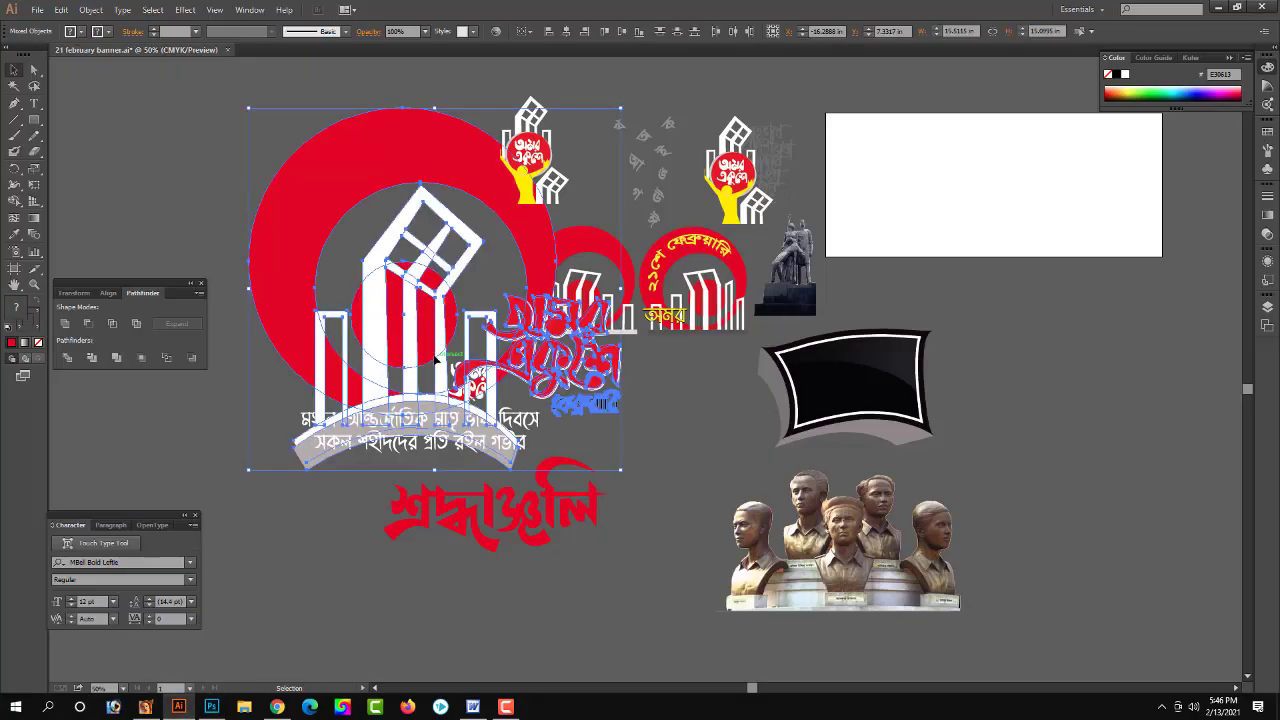
{"action": "key", "text": "a"}
{"action": "key", "text": "ctrl+x"}
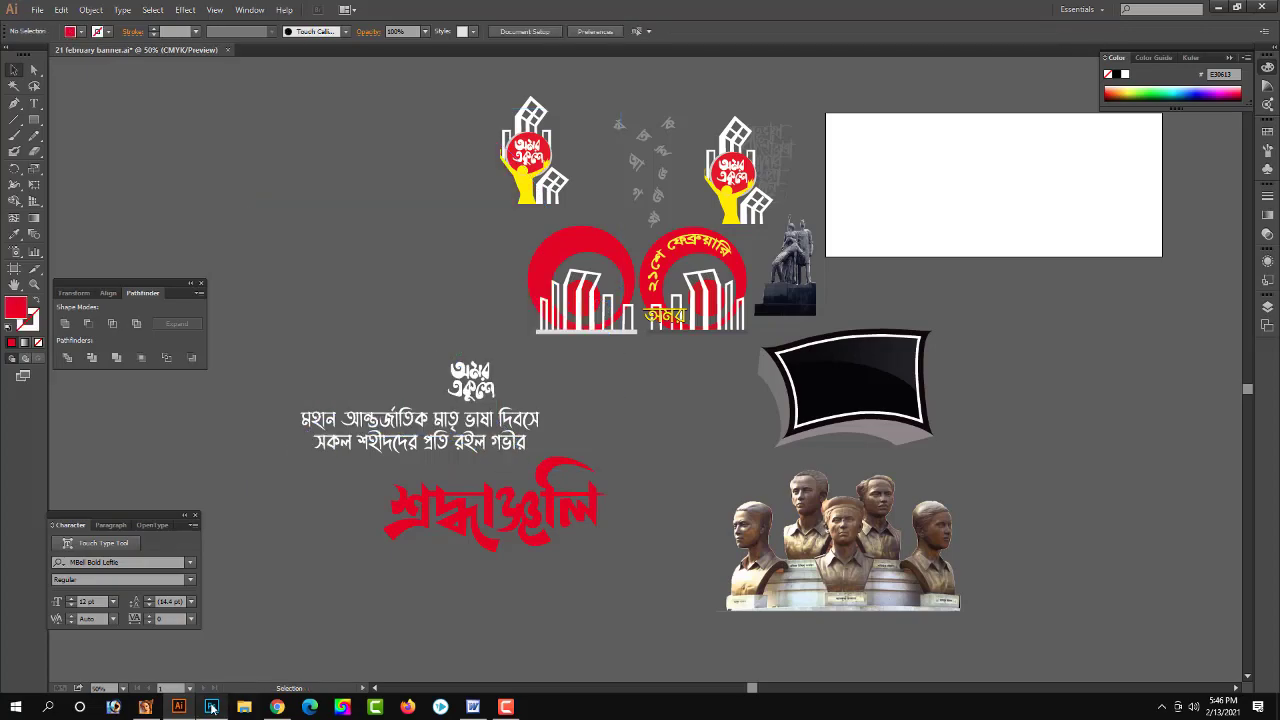
{"action": "left_click", "coordinate": [211, 706]}
{"action": "key", "text": "ctrl+v"}
{"action": "key", "text": "Return"}
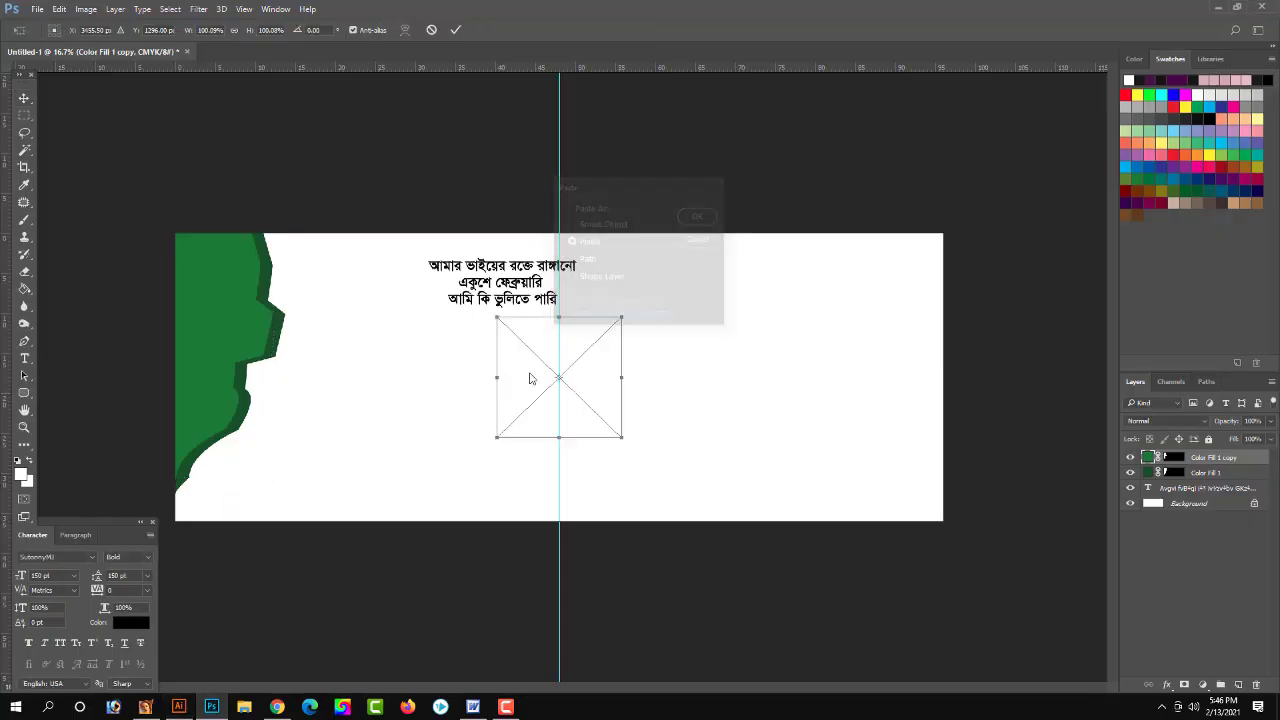
{"action": "key", "text": "Return"}
{"action": "key", "text": "Delete"}
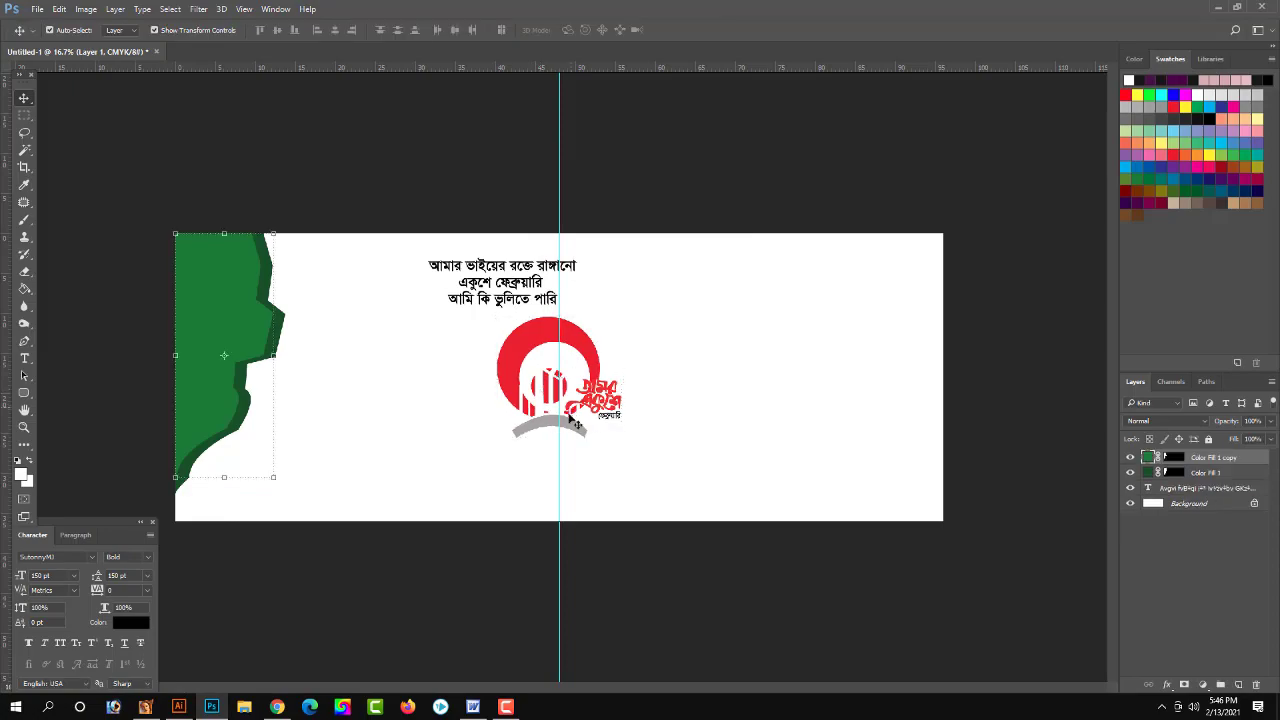
Step: Restore the logo in Illustrator, move the Bengali lettering aside, and remove the logo alone
{"action": "left_click", "coordinate": [178, 706]}
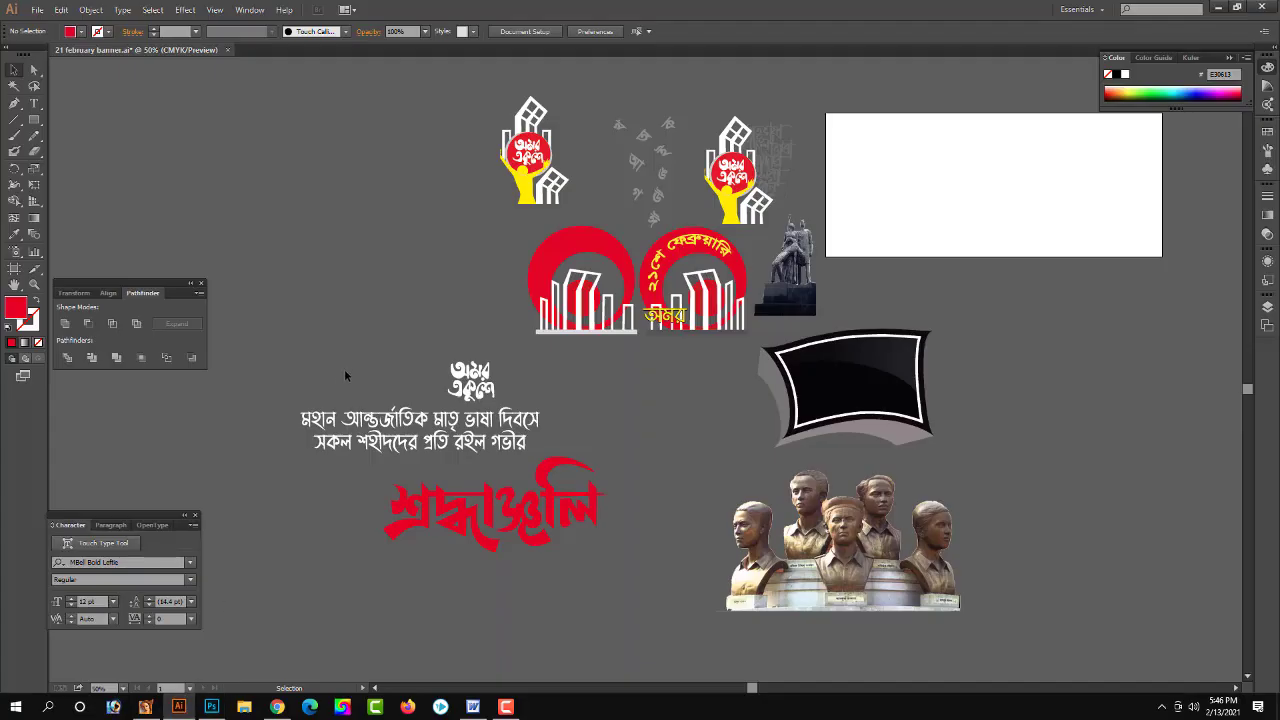
{"action": "key", "text": "ctrl+z"}
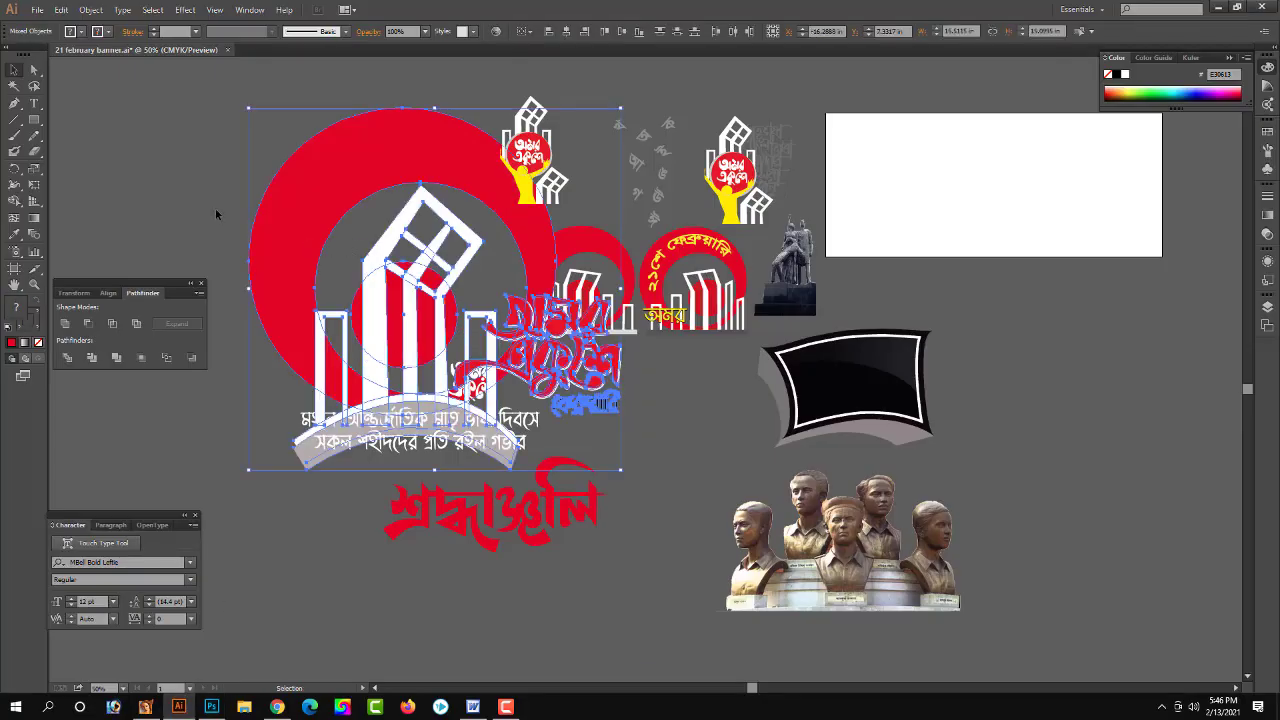
{"action": "key", "text": "ctrl+minus"}
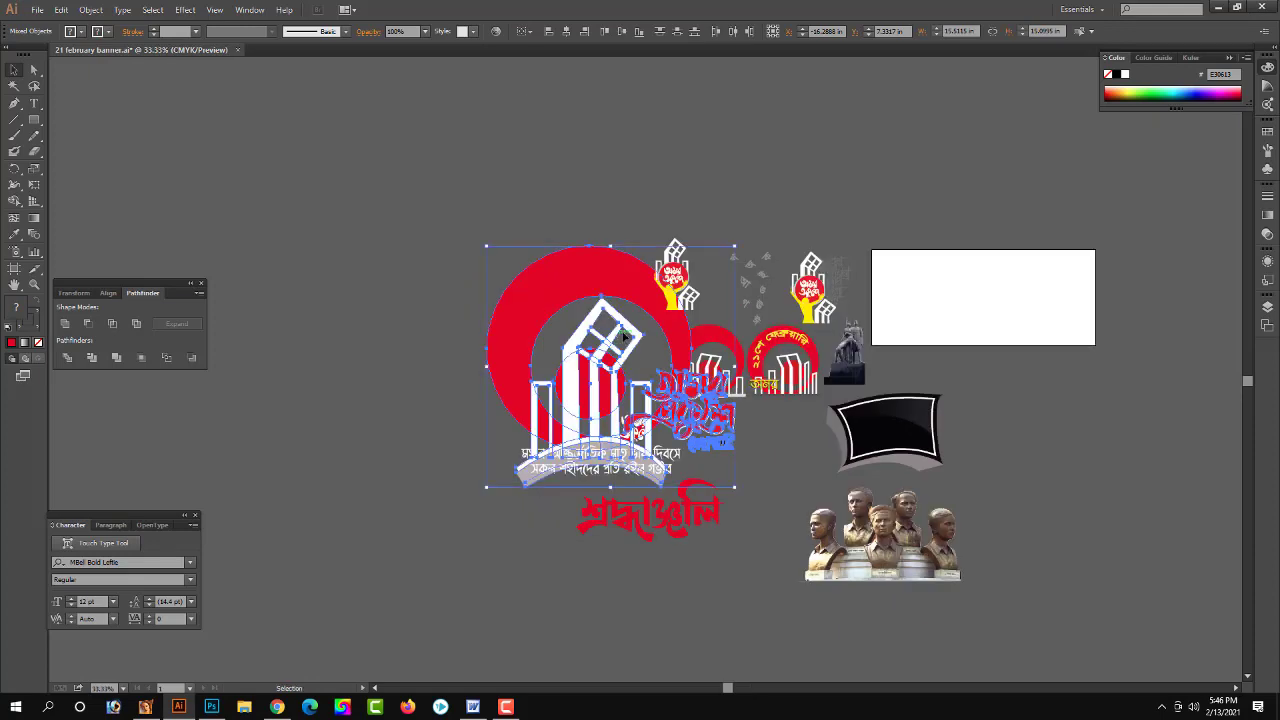
{"action": "key", "text": "ctrl+z"}
{"action": "left_click", "coordinate": [500, 280]}
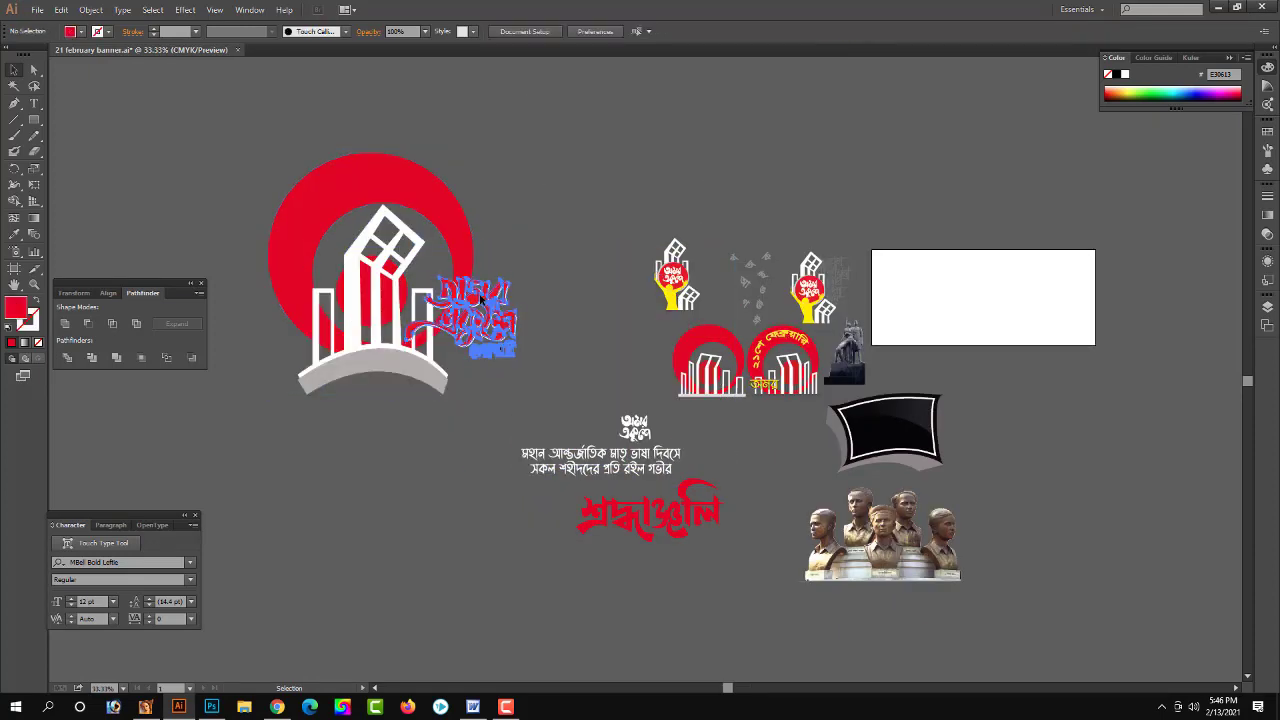
{"action": "right_click", "coordinate": [482, 296]}
{"action": "left_click", "coordinate": [508, 237]}
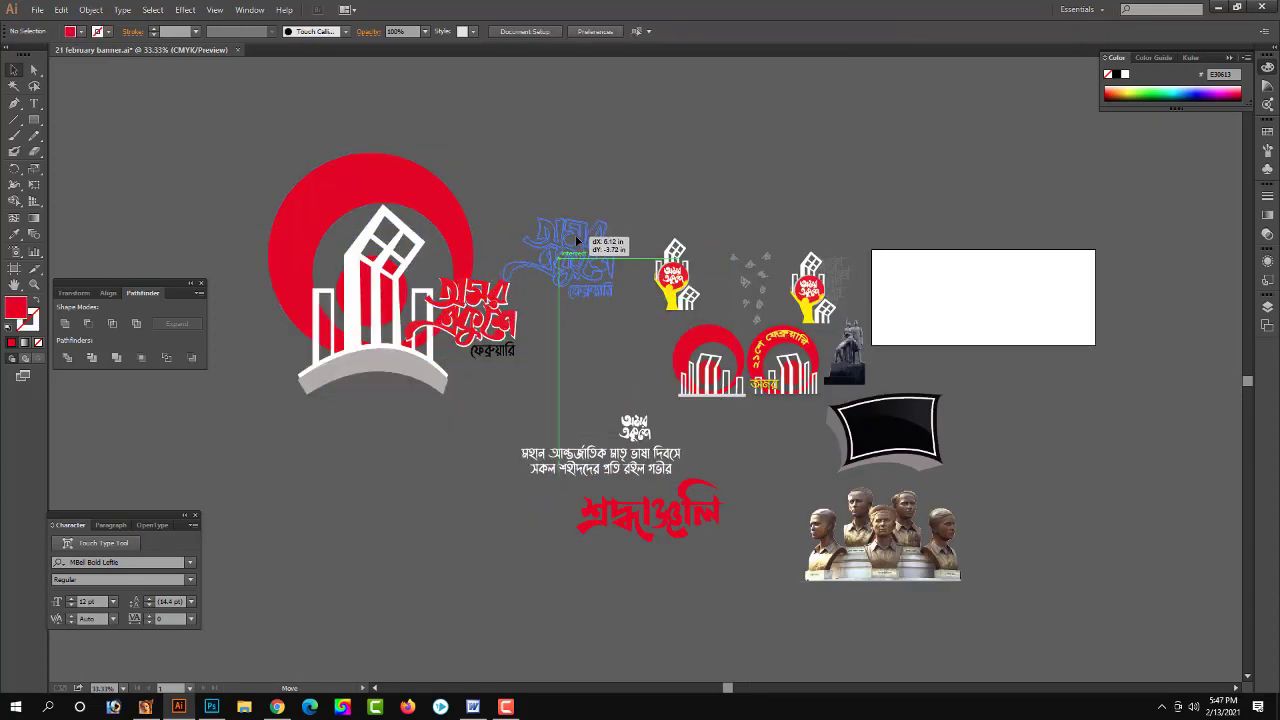
{"action": "left_click_drag", "start_coordinate": [480, 300], "coordinate": [570, 242]}
{"action": "left_click_drag", "start_coordinate": [466, 440], "coordinate": [229, 129]}
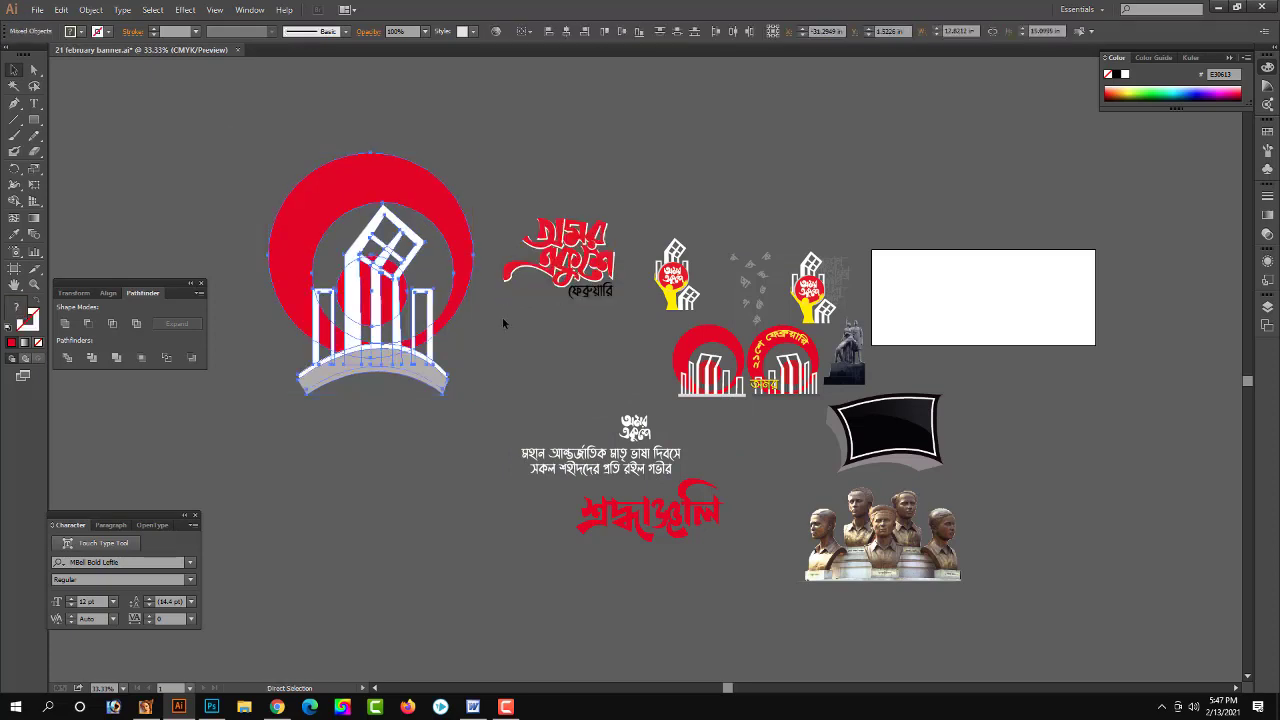
{"action": "key", "text": "Delete"}
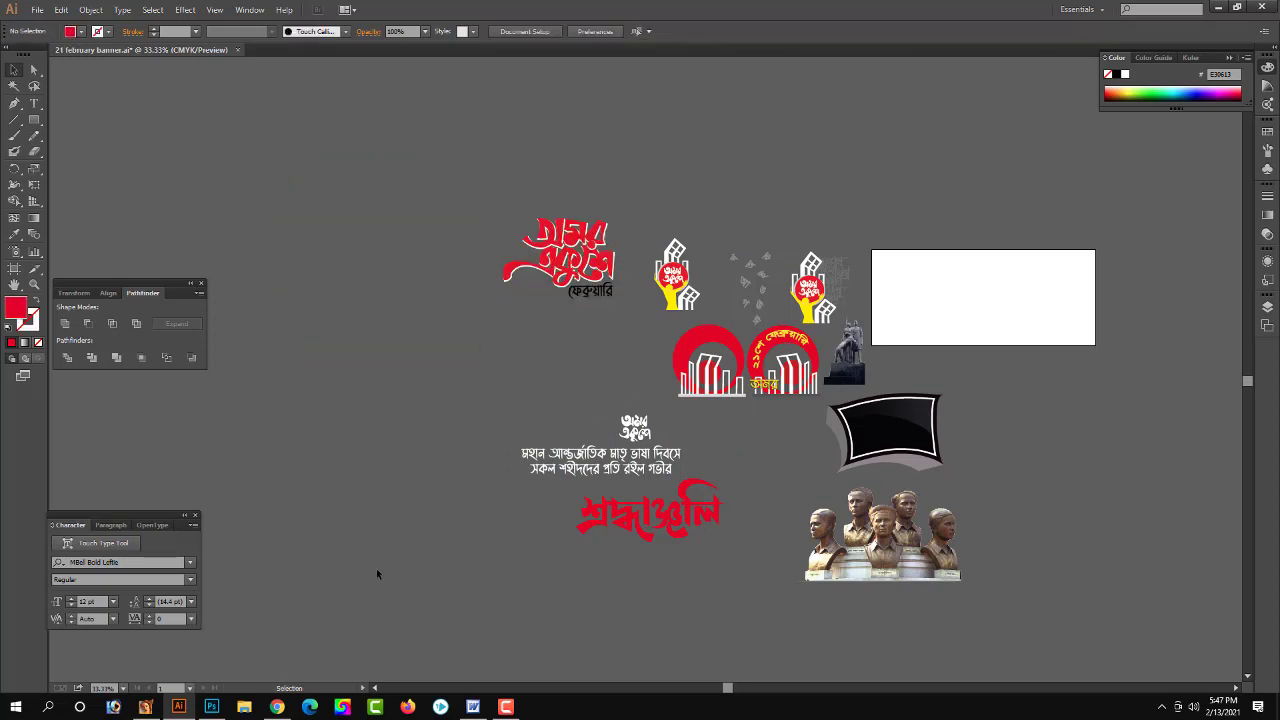
{"action": "left_click", "coordinate": [219, 712]}
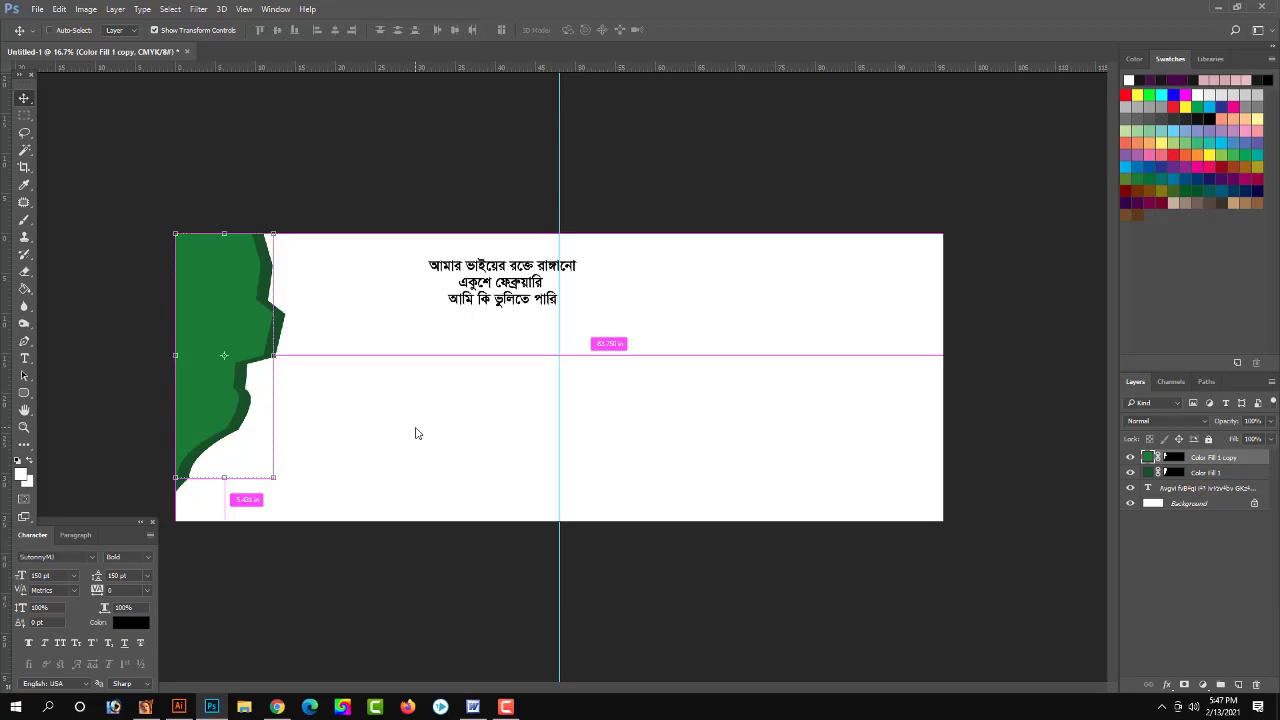
Step: Paste the red Shaheed Minar logo into the banner as pixels and enlarge it
{"action": "key", "text": "ctrl+v"}
{"action": "left_click", "coordinate": [697, 217]}
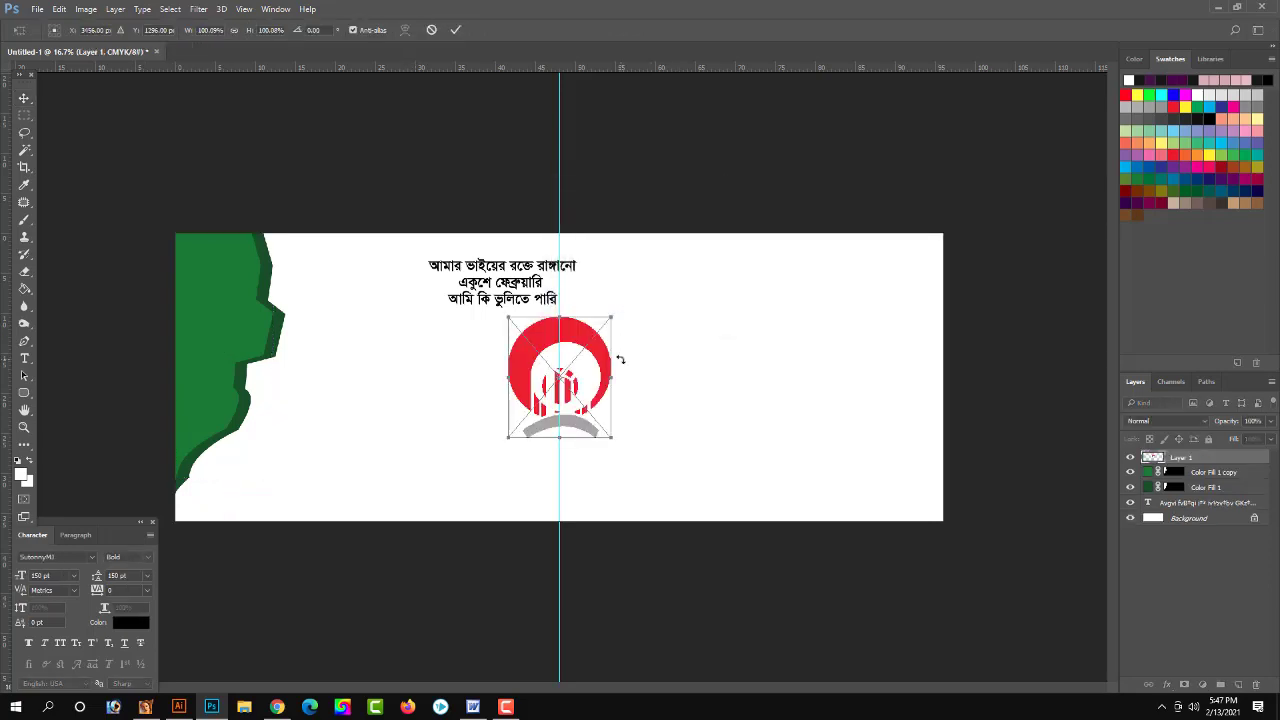
{"action": "left_click_drag", "start_coordinate": [615, 323], "coordinate": [697, 216]}
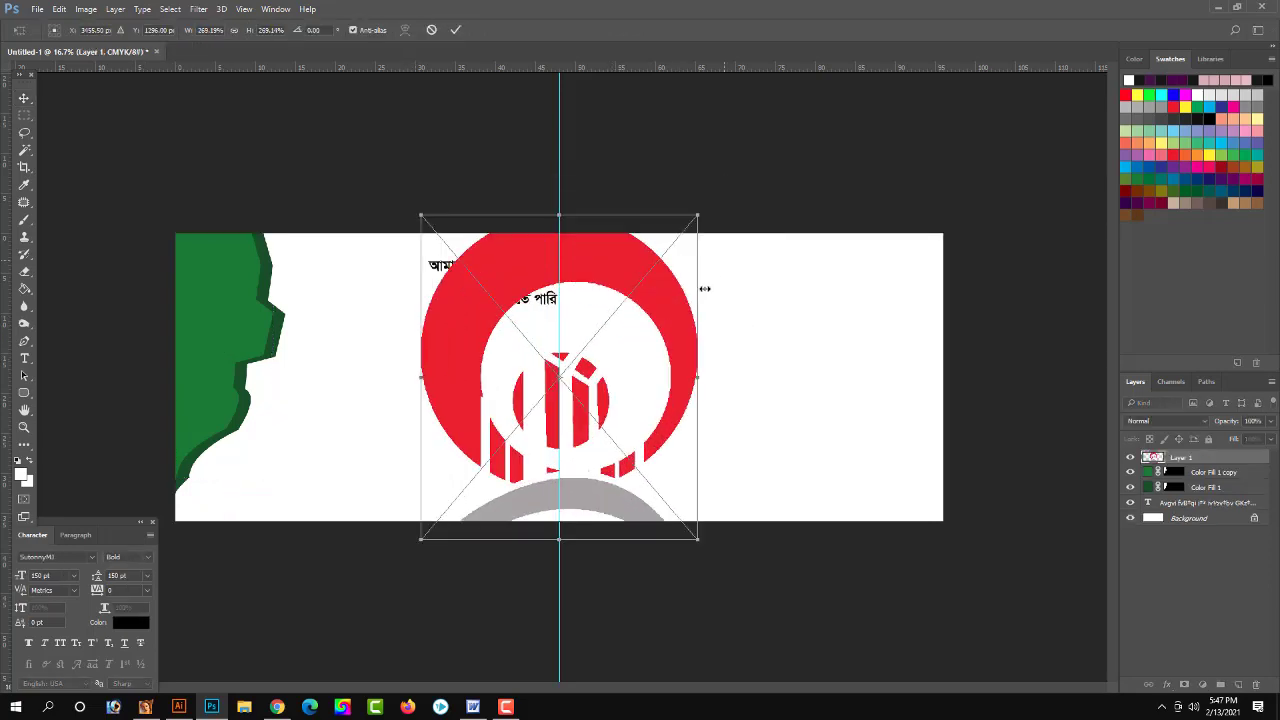
{"action": "key", "text": "Return"}
Step: Move the logo to the banner's left edge at about 67% over the green shape, then return to Illustrator
{"action": "mouse_move", "coordinate": [628, 380]}
{"action": "left_mouse_down"}
{"action": "mouse_move", "coordinate": [423, 356]}
{"action": "mouse_move", "coordinate": [643, 387]}
{"action": "left_mouse_up"}
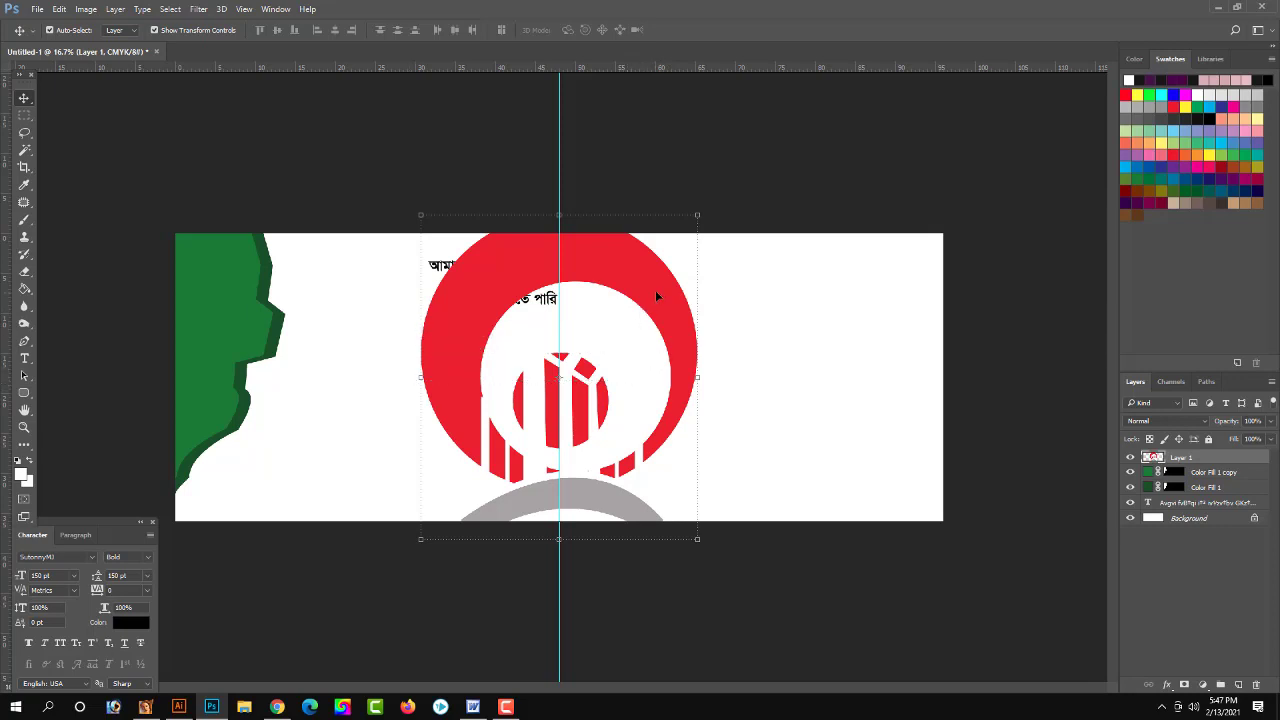
{"action": "mouse_move", "coordinate": [657, 296]}
{"action": "left_mouse_down"}
{"action": "mouse_move", "coordinate": [310, 282]}
{"action": "mouse_move", "coordinate": [461, 216]}
{"action": "mouse_move", "coordinate": [411, 274]}
{"action": "left_mouse_up"}
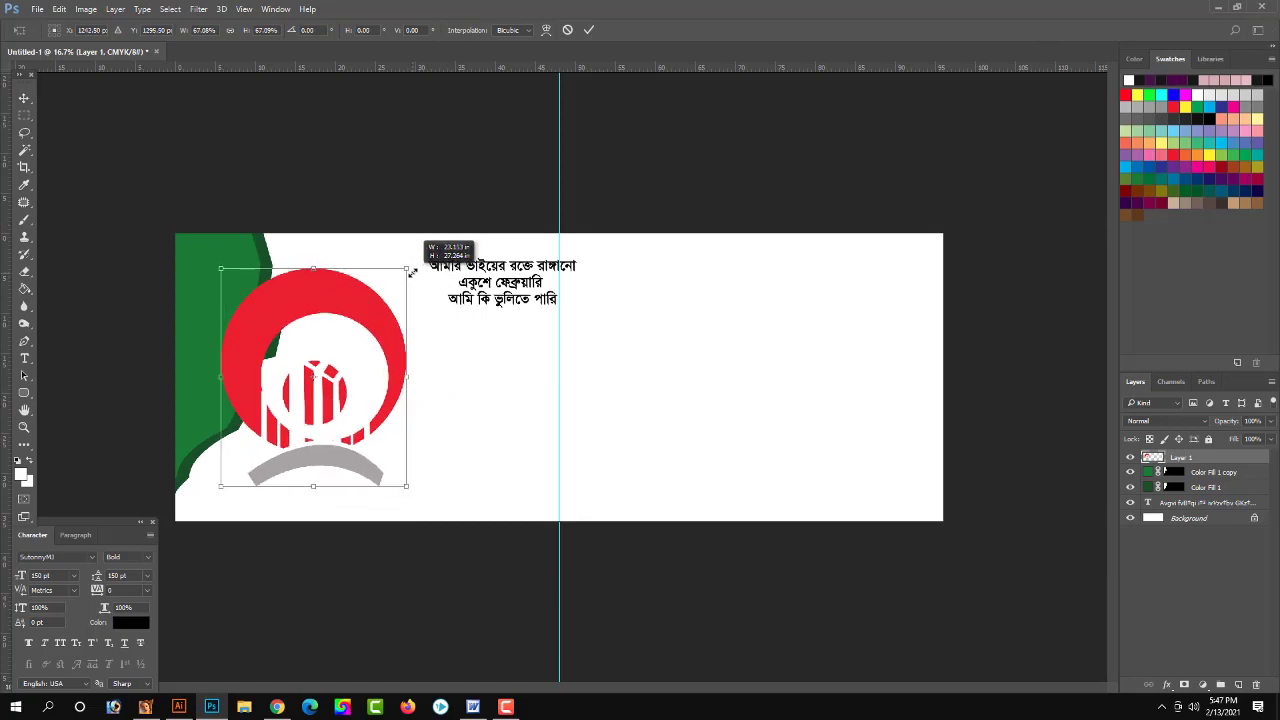
{"action": "left_click_drag", "start_coordinate": [411, 274], "coordinate": [412, 270]}
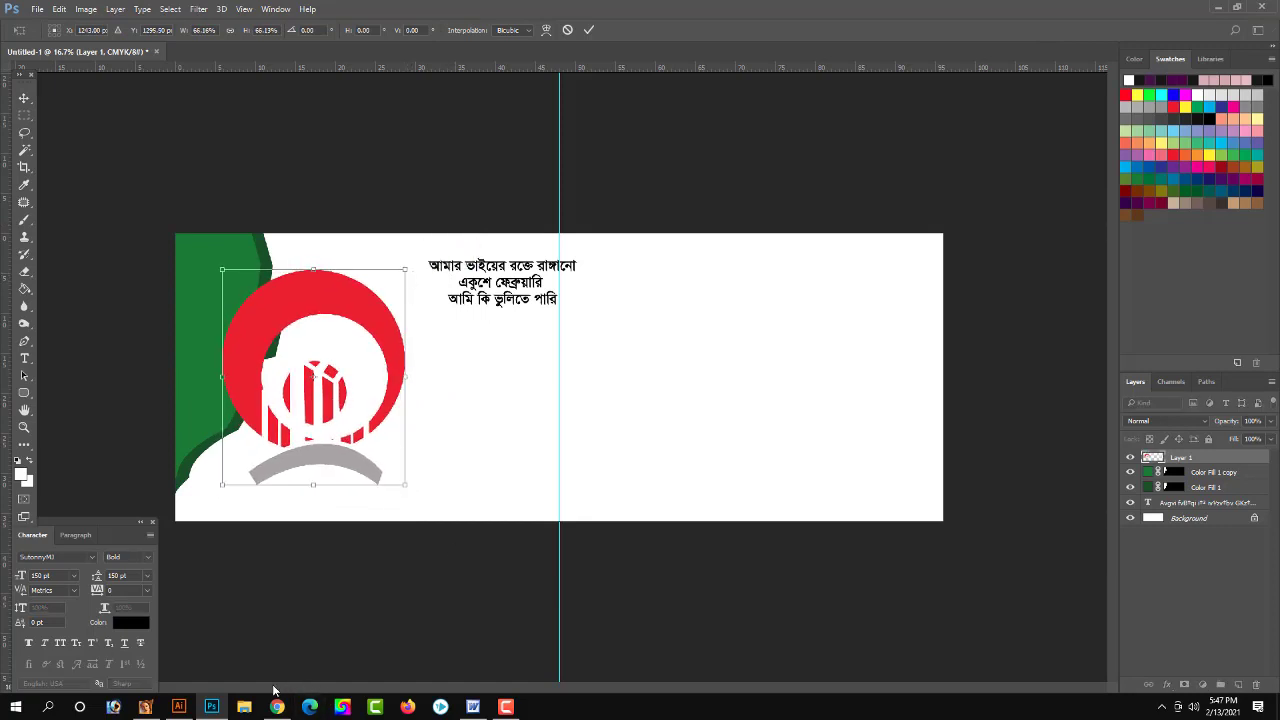
{"action": "key", "text": "Return"}
{"action": "left_click", "coordinate": [178, 706]}
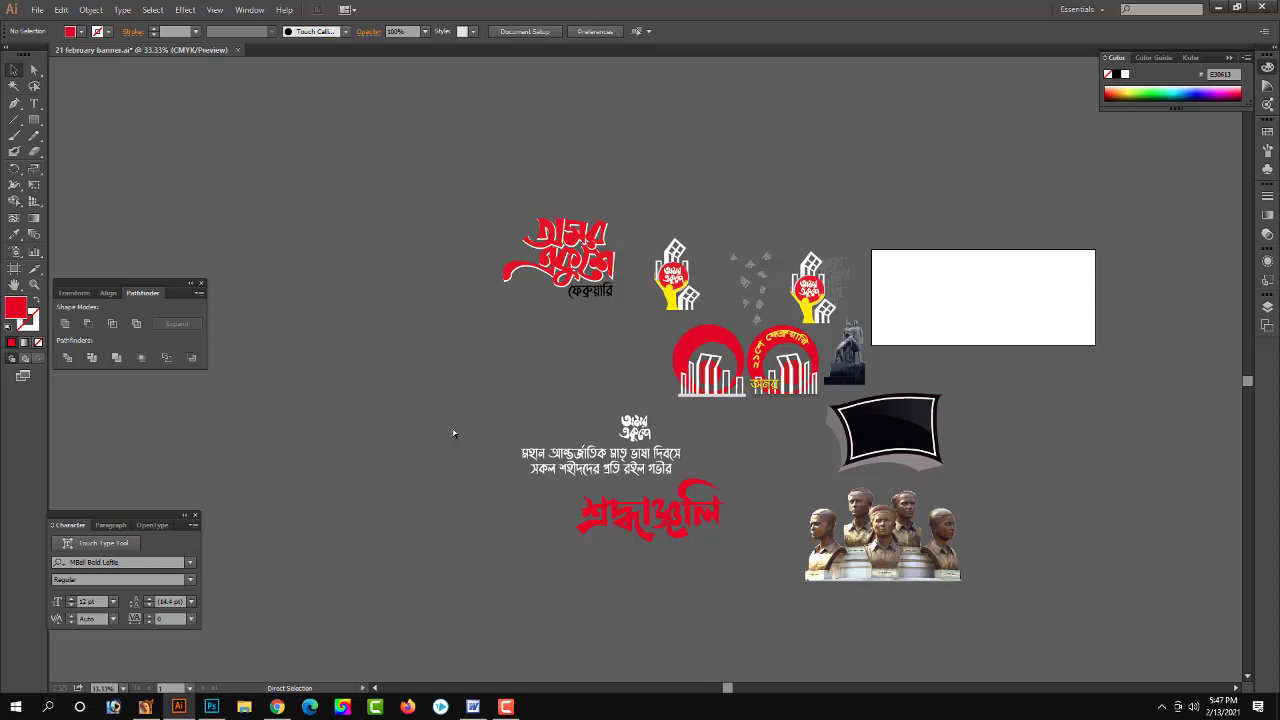
Step: Paste the logo back in Illustrator, lay the Bengali lettering over it, and return to Photoshop
{"action": "key", "text": "ctrl+v"}
{"action": "left_click_drag", "start_coordinate": [558, 258], "coordinate": [460, 319]}
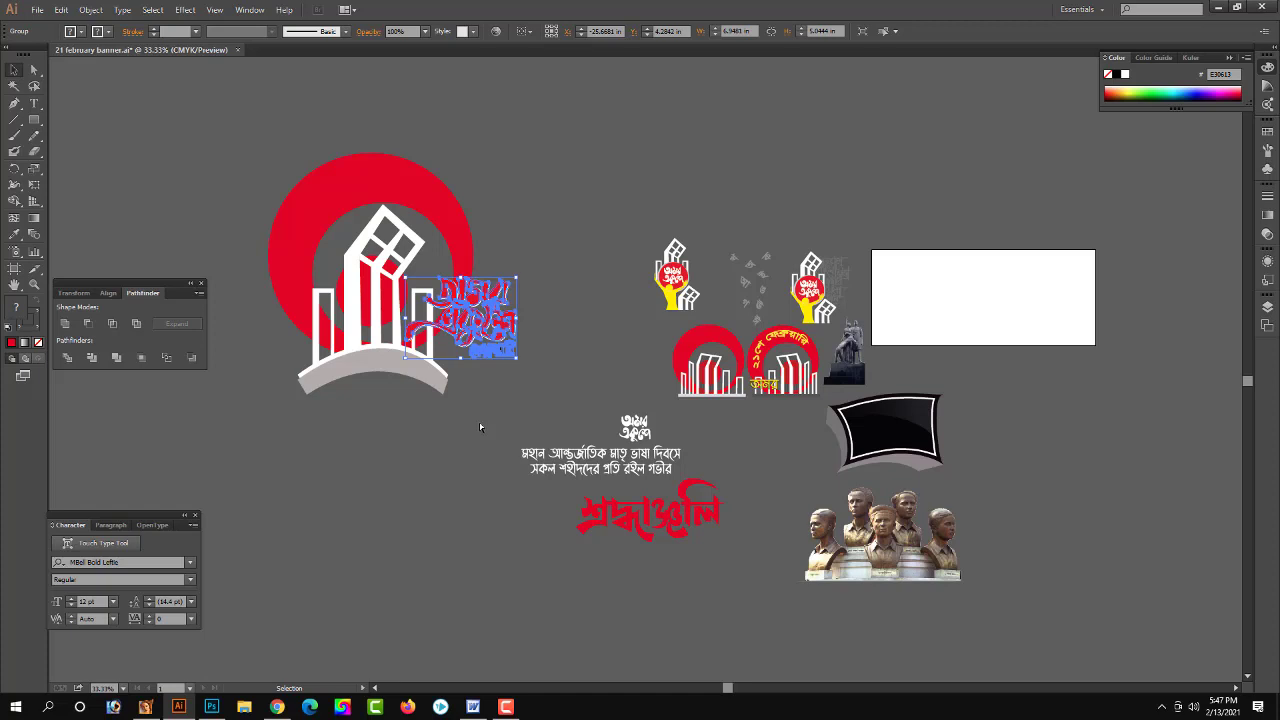
{"action": "left_click", "coordinate": [212, 706]}
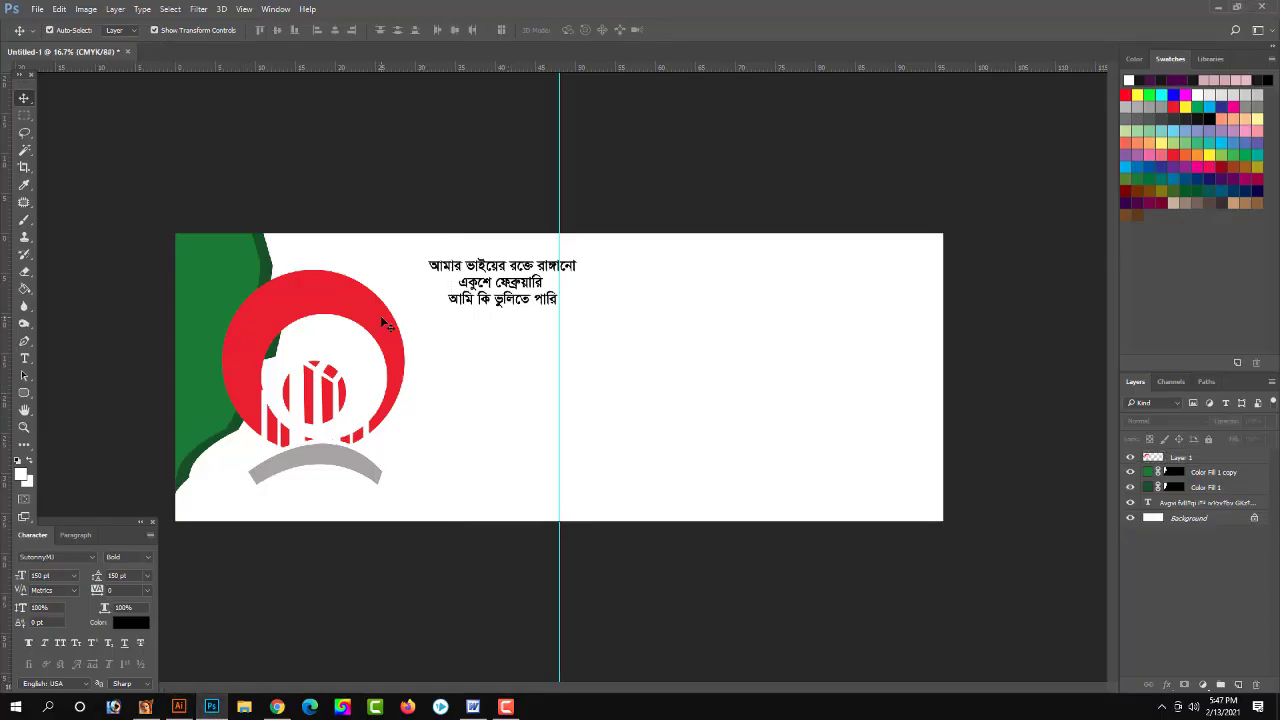
Step: Nudge the logo onto the green shape and begin a pen outline beside it
{"action": "left_click_drag", "start_coordinate": [380, 315], "coordinate": [409, 326]}
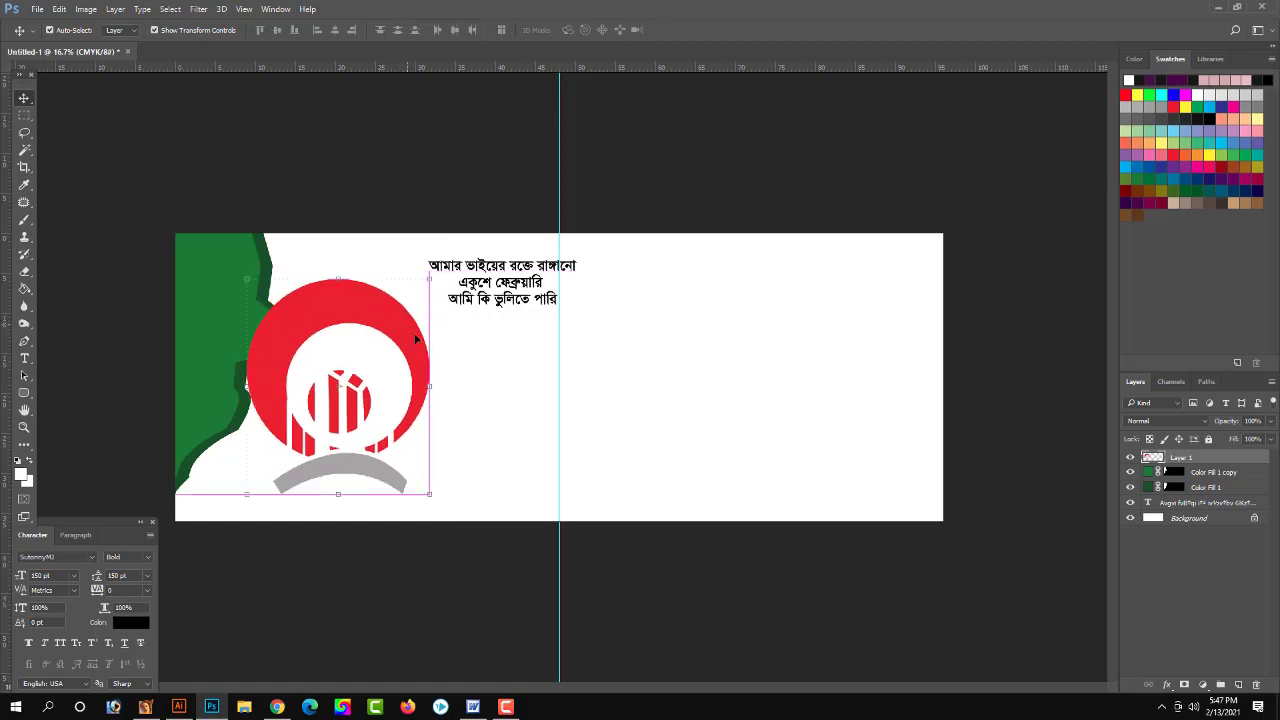
{"action": "left_click", "coordinate": [522, 448]}
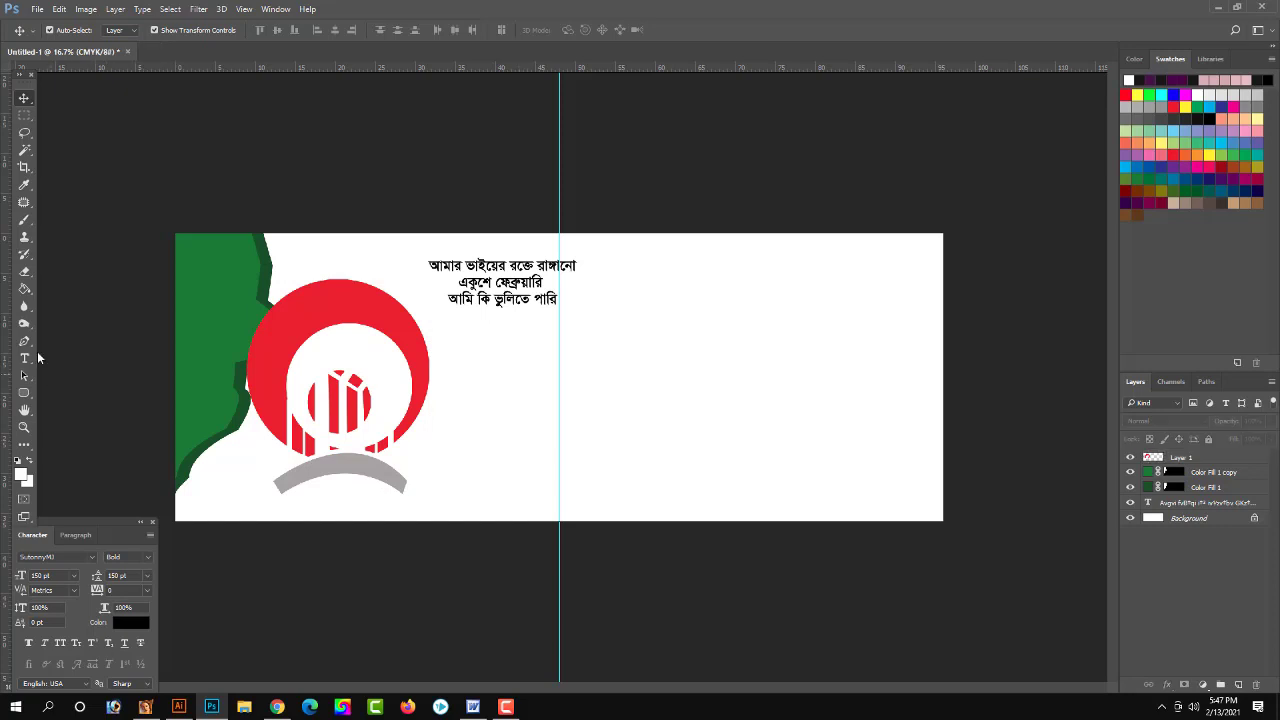
{"action": "left_click", "coordinate": [24, 341]}
{"action": "left_click", "coordinate": [227, 378]}
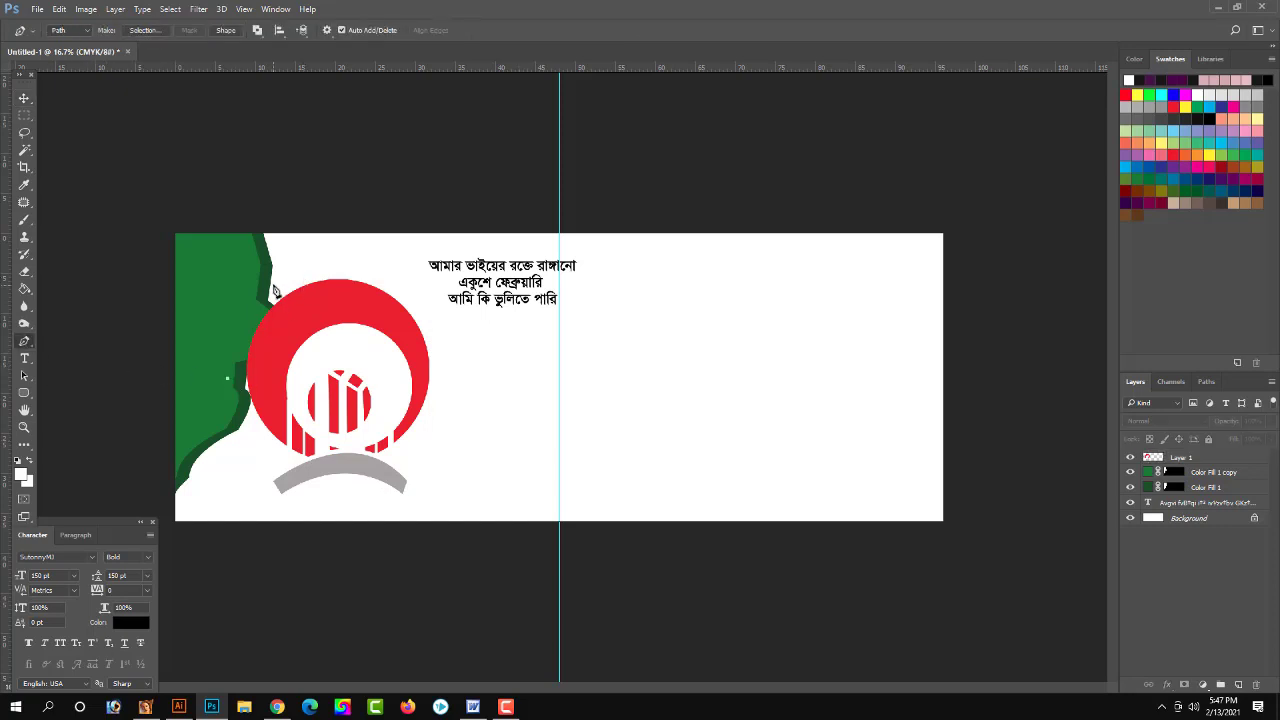
{"action": "left_click_drag", "start_coordinate": [277, 292], "coordinate": [285, 284]}
Step: Close the jagged outline around the logo and left border and load it as a selection
{"action": "left_click_drag", "start_coordinate": [414, 547], "coordinate": [412, 558]}
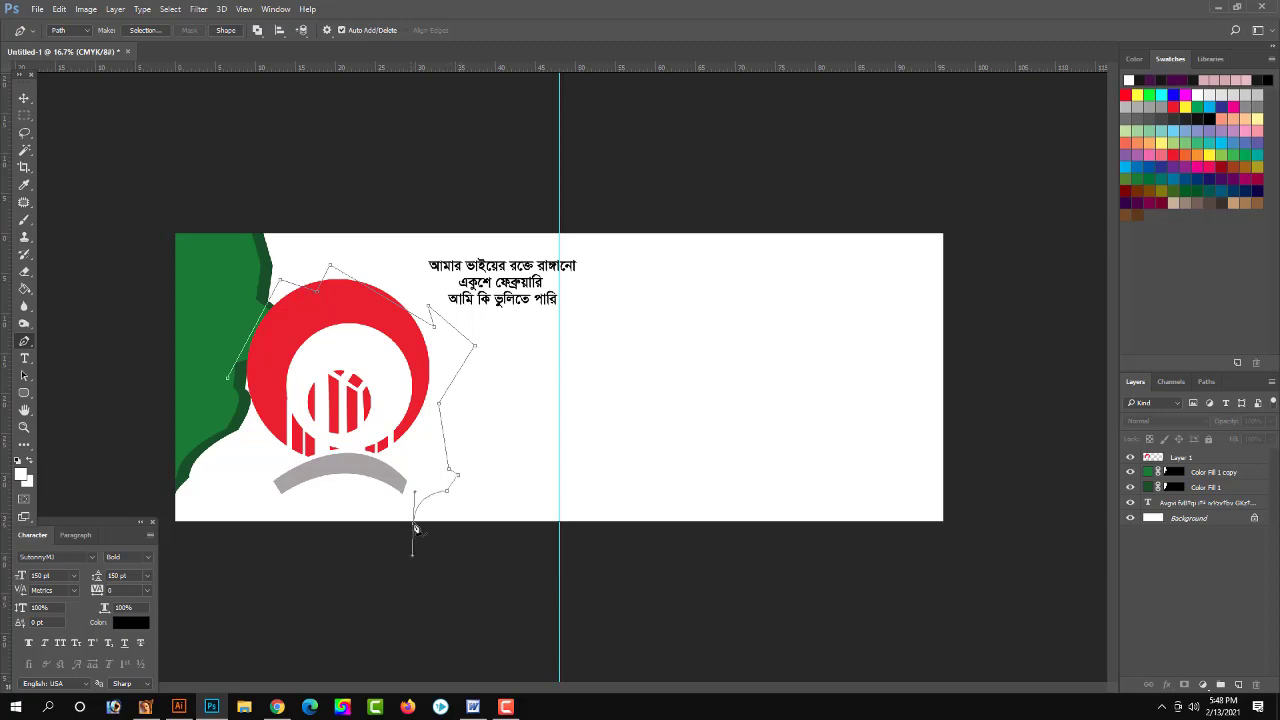
{"action": "left_click", "coordinate": [174, 543]}
{"action": "left_click", "coordinate": [156, 213]}
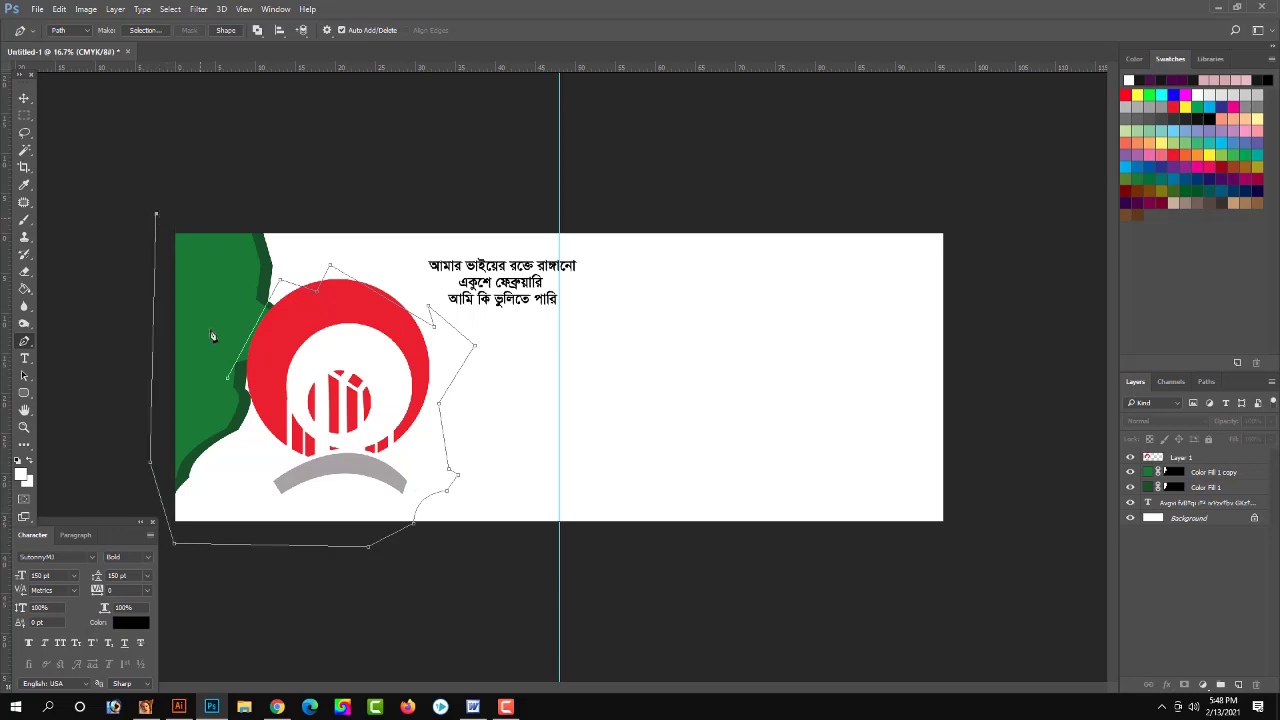
{"action": "left_click", "coordinate": [230, 382]}
{"action": "key", "text": "ctrl+Return"}
Step: Fill the selection with a Solid Color layer of sampled banner green, sent behind the monument artwork
{"action": "left_click", "coordinate": [1203, 685]}
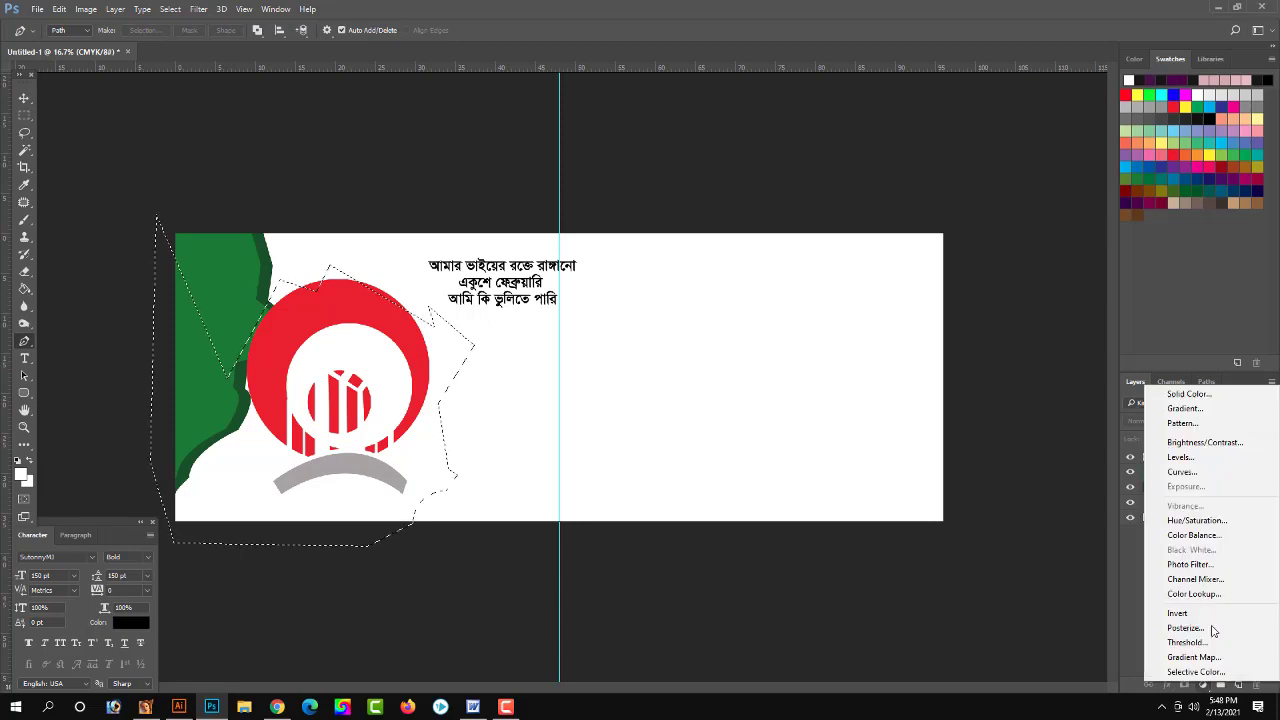
{"action": "left_click", "coordinate": [1189, 394]}
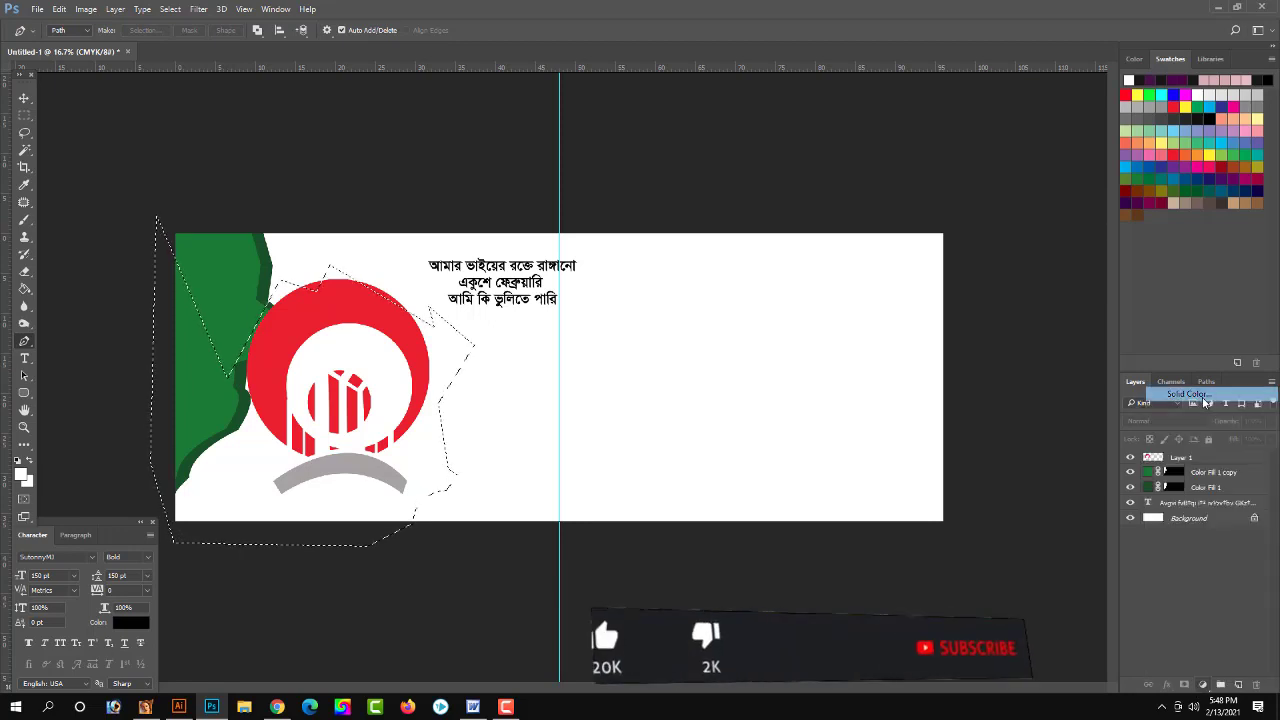
{"action": "left_click", "coordinate": [251, 261]}
{"action": "key", "text": "Return"}
{"action": "key", "text": "v"}
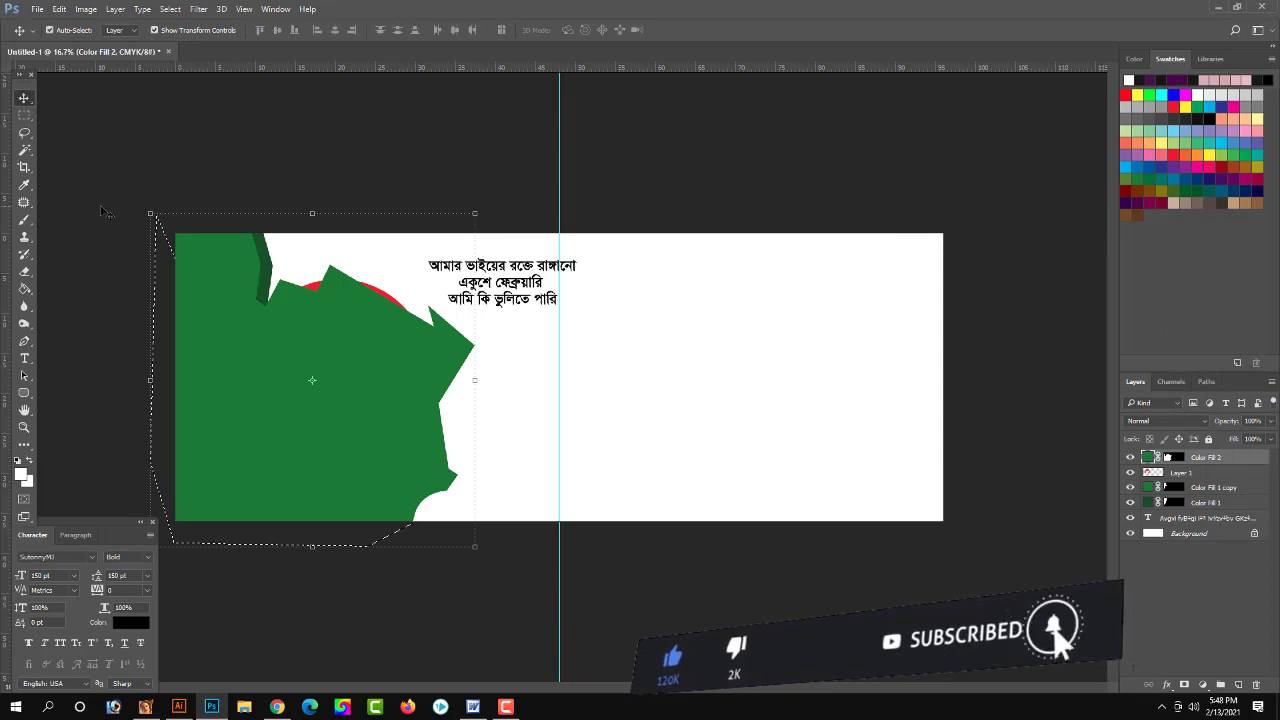
{"action": "key", "text": "ctrl+shift+bracketleft"}
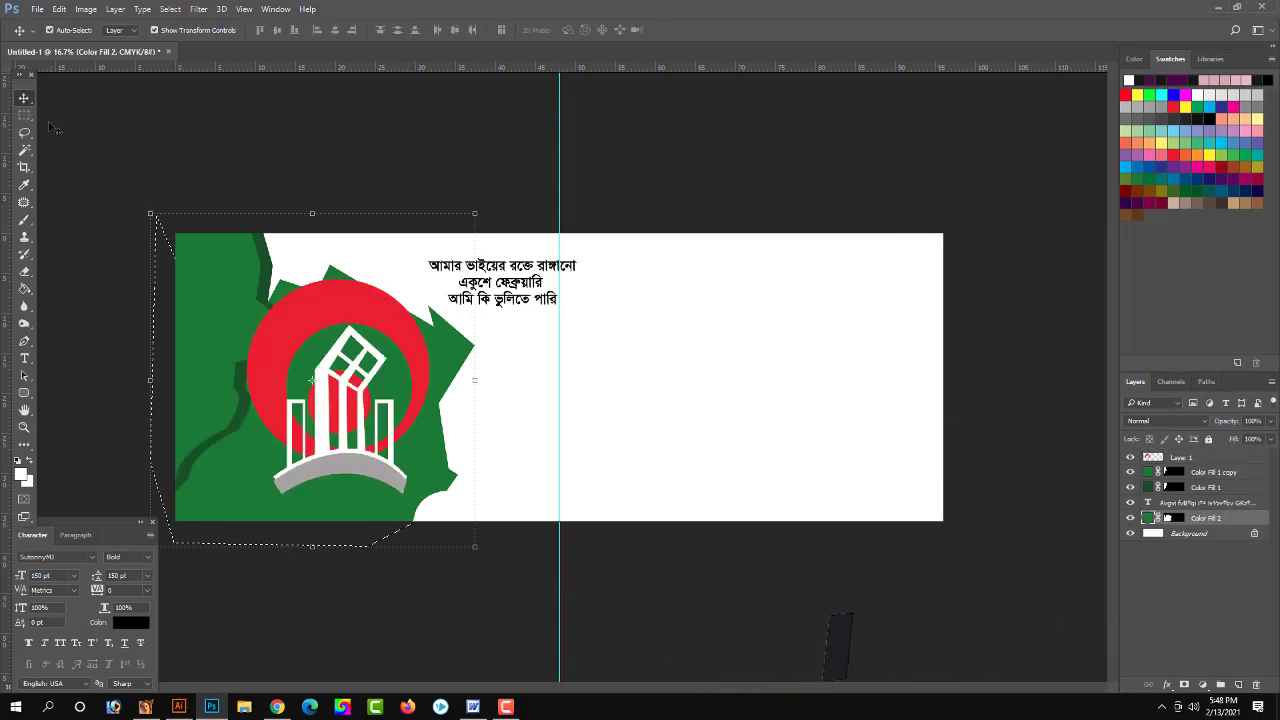
{"action": "left_click", "coordinate": [155, 140]}
{"action": "left_click", "coordinate": [427, 460]}
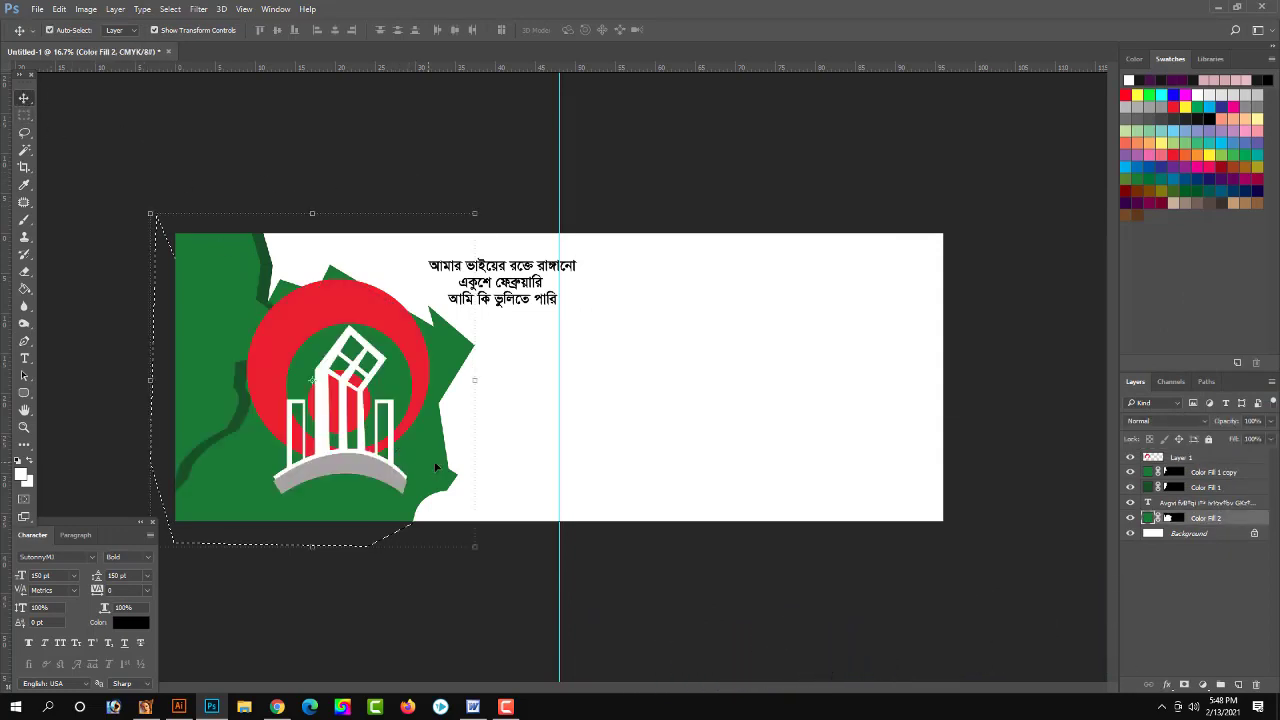
Step: Scale the large green Color Fill 2 shape to about 95% and shift it slightly
{"action": "left_click_drag", "start_coordinate": [475, 213], "coordinate": [466, 221]}
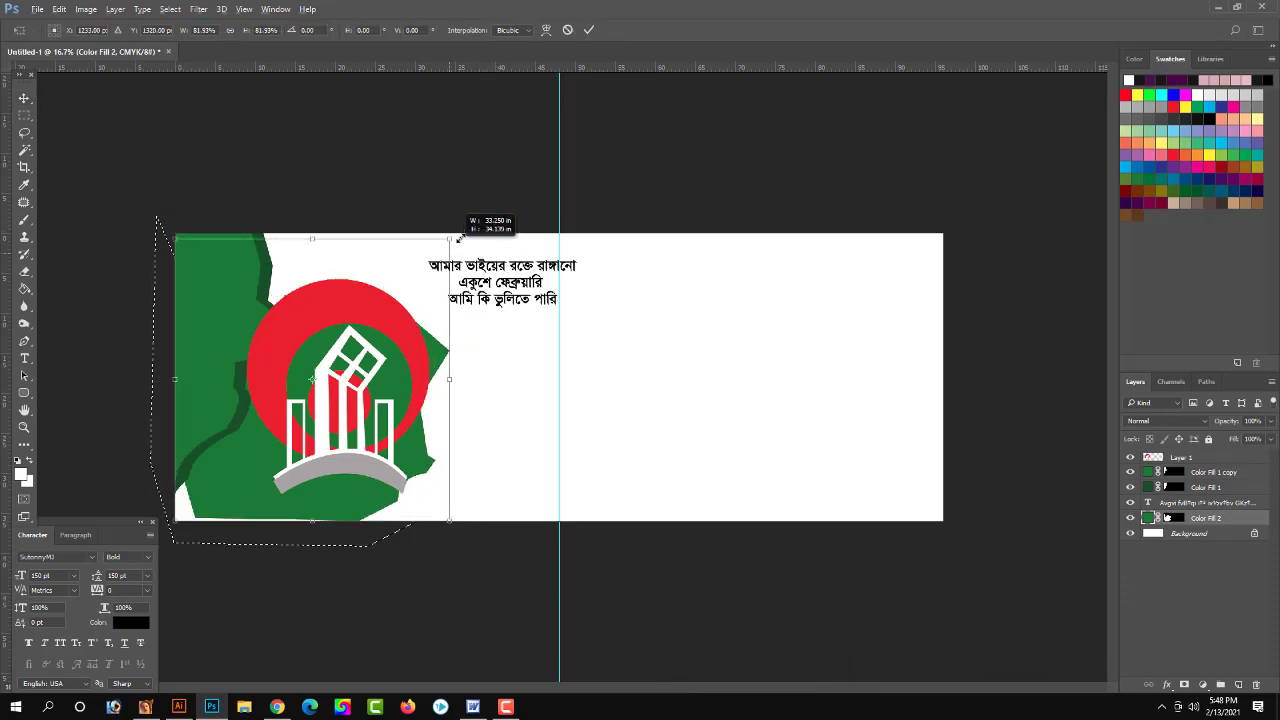
{"action": "left_click_drag", "start_coordinate": [447, 351], "coordinate": [482, 342]}
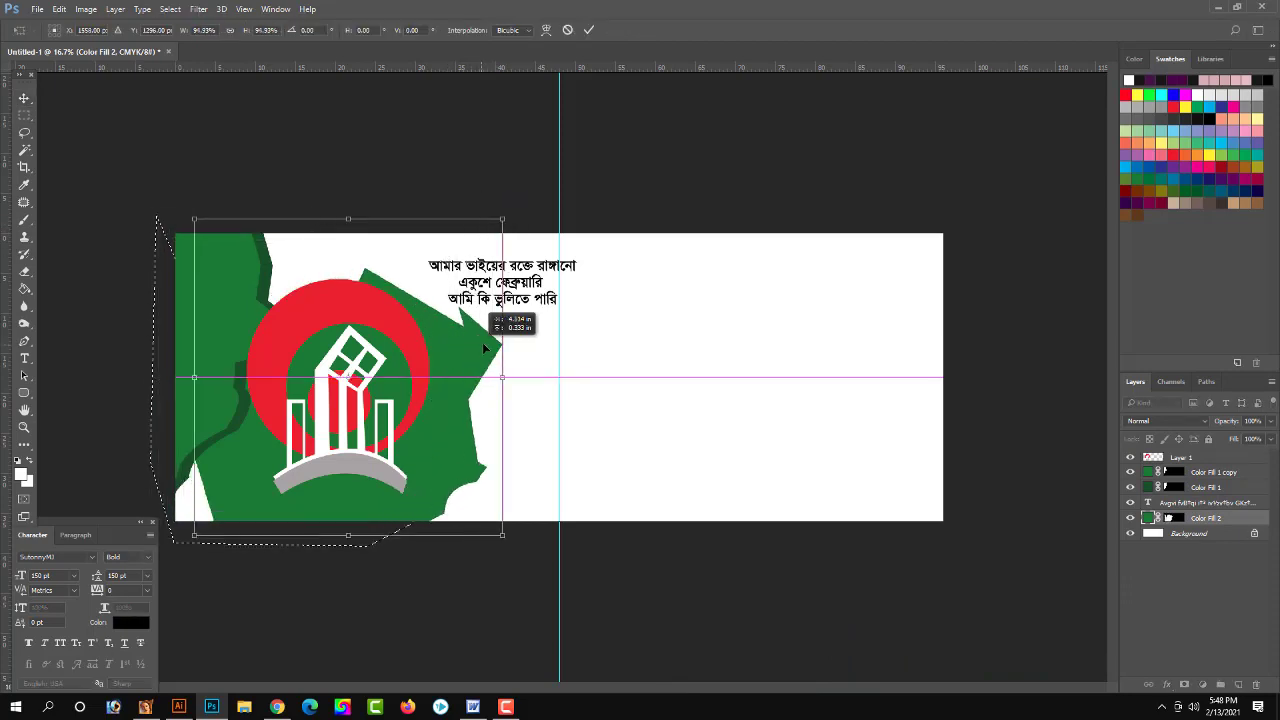
{"action": "key", "text": "shift+Left"}
{"action": "key", "text": "shift+Left"}
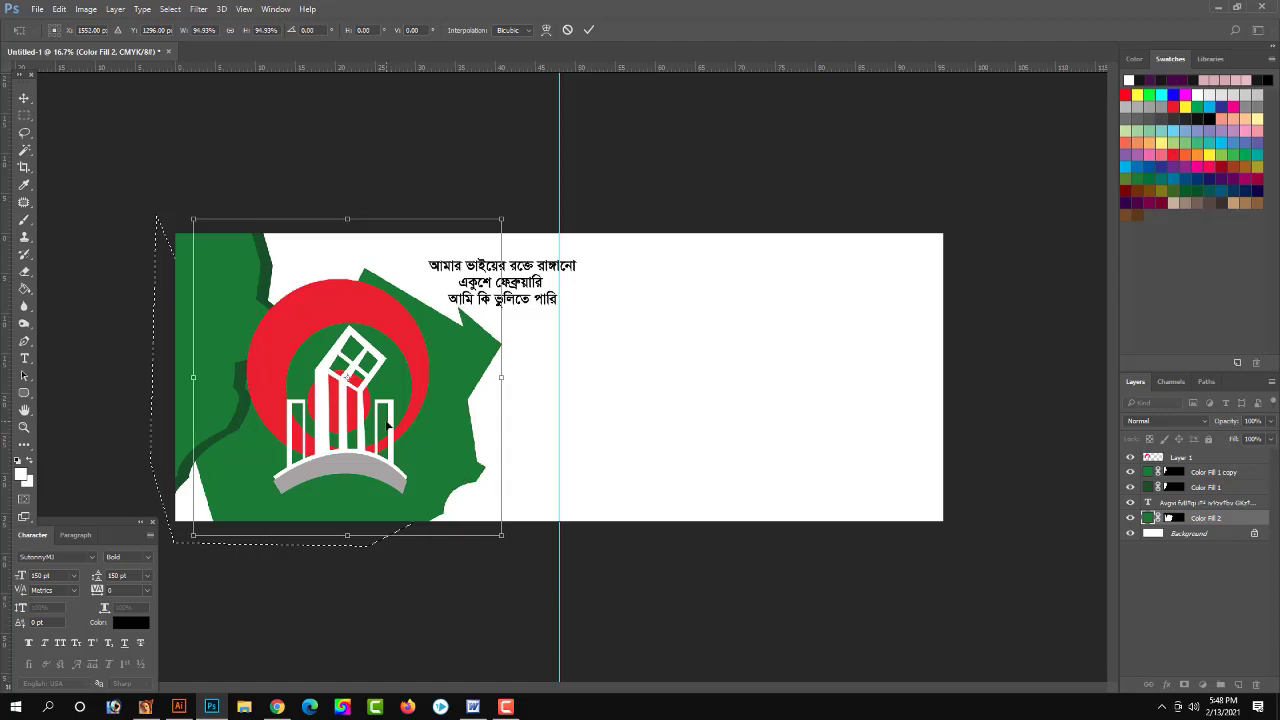
{"action": "key", "text": "shift+Left"}
{"action": "key", "text": "shift+Left"}
{"action": "key", "text": "shift+Left"}
{"action": "key", "text": "shift+Left"}
{"action": "key", "text": "shift+Left"}
{"action": "key", "text": "shift+Left"}
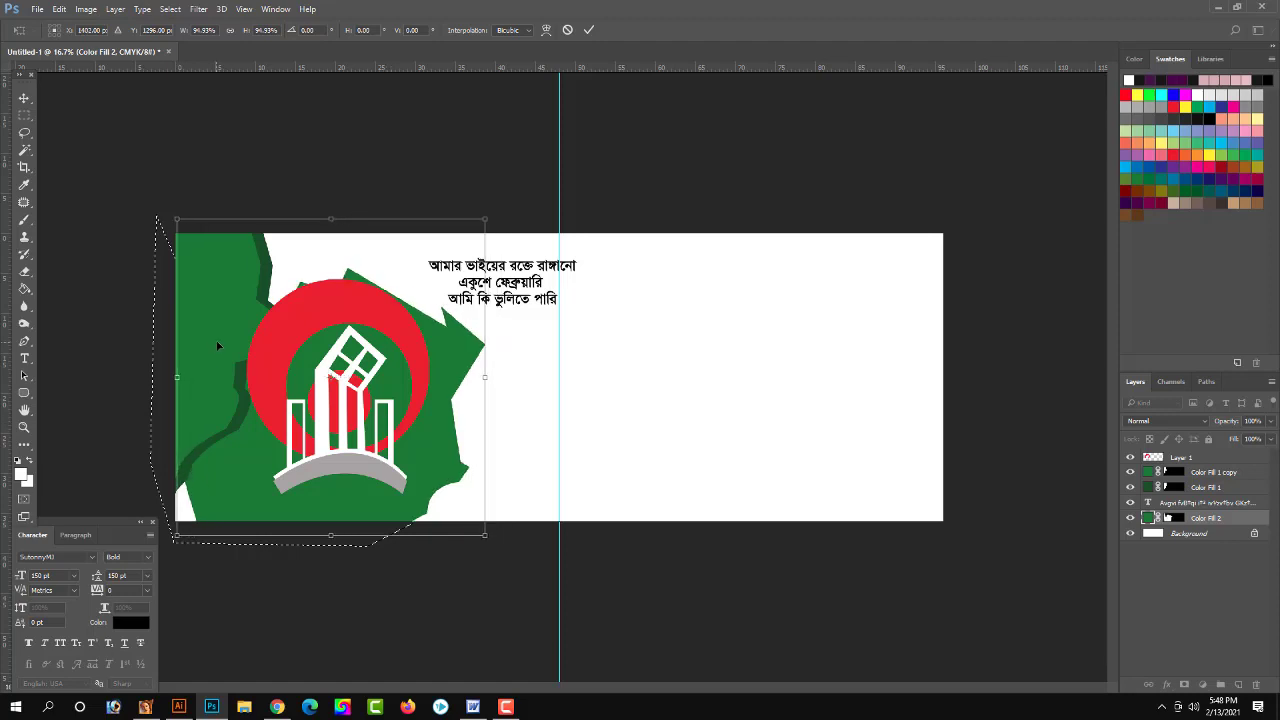
{"action": "key", "text": "Return"}
Step: Shrink the two top-left green shapes, Color Fill 1 and its copy, to about 64%
{"action": "left_click", "coordinate": [290, 254]}
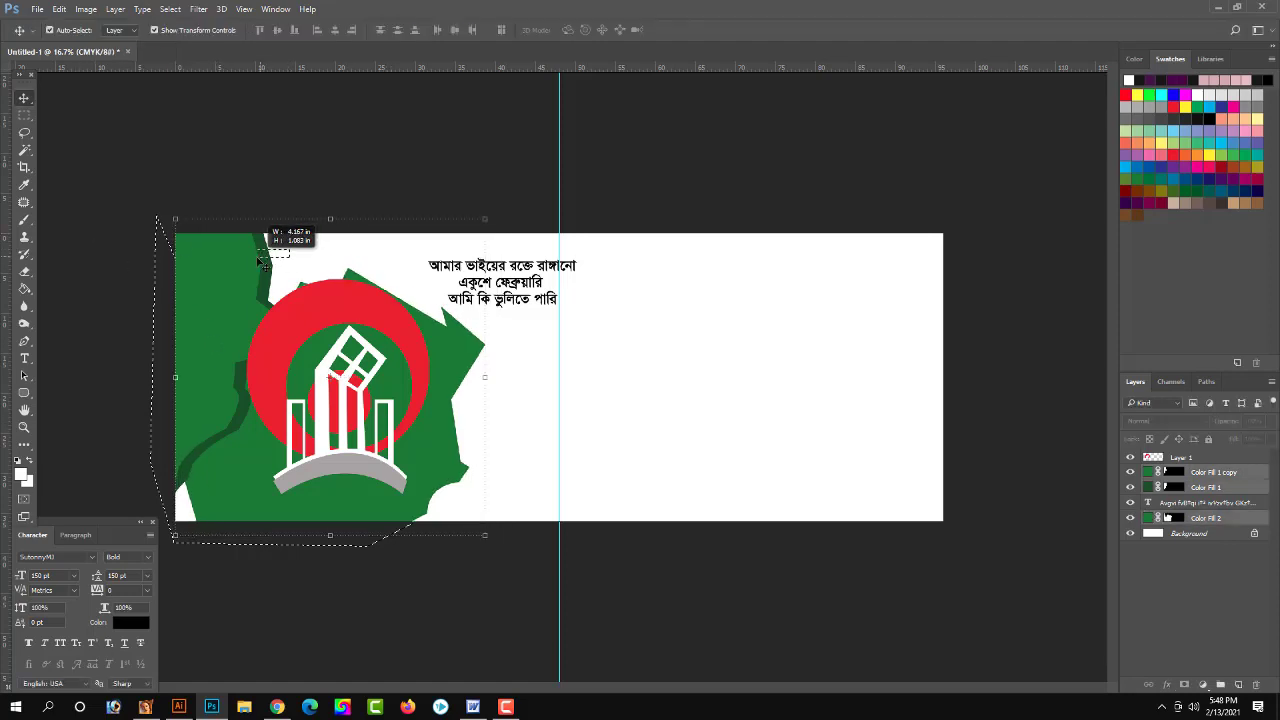
{"action": "left_click", "coordinate": [424, 280]}
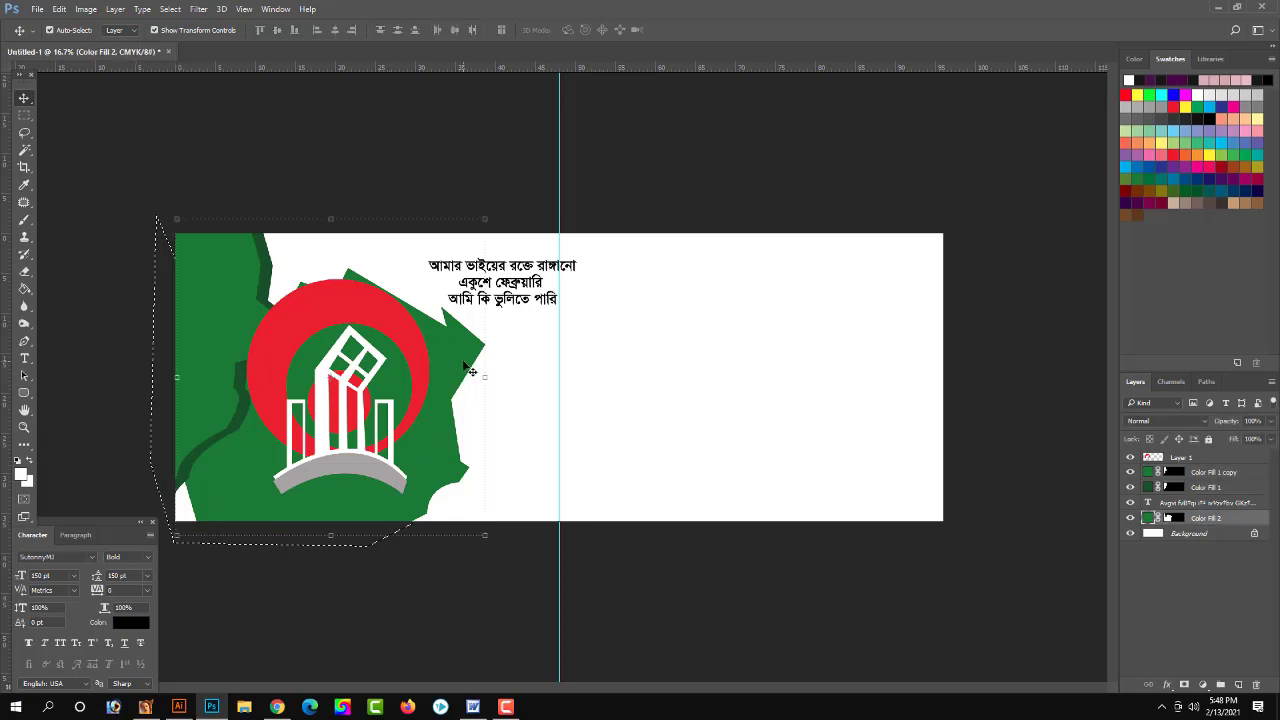
{"action": "left_click", "coordinate": [113, 199]}
{"action": "left_click", "coordinate": [272, 268]}
{"action": "left_click", "coordinate": [268, 240], "text": "shift"}
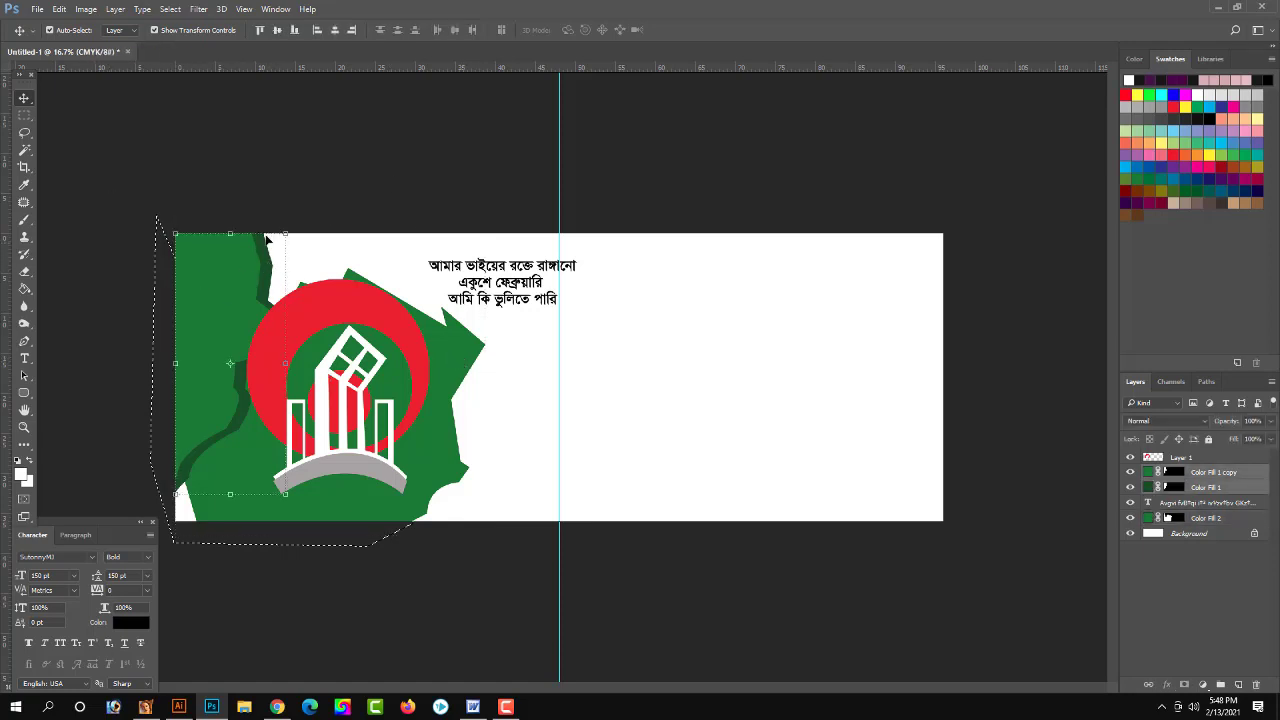
{"action": "left_click_drag", "start_coordinate": [284, 232], "coordinate": [206, 252]}
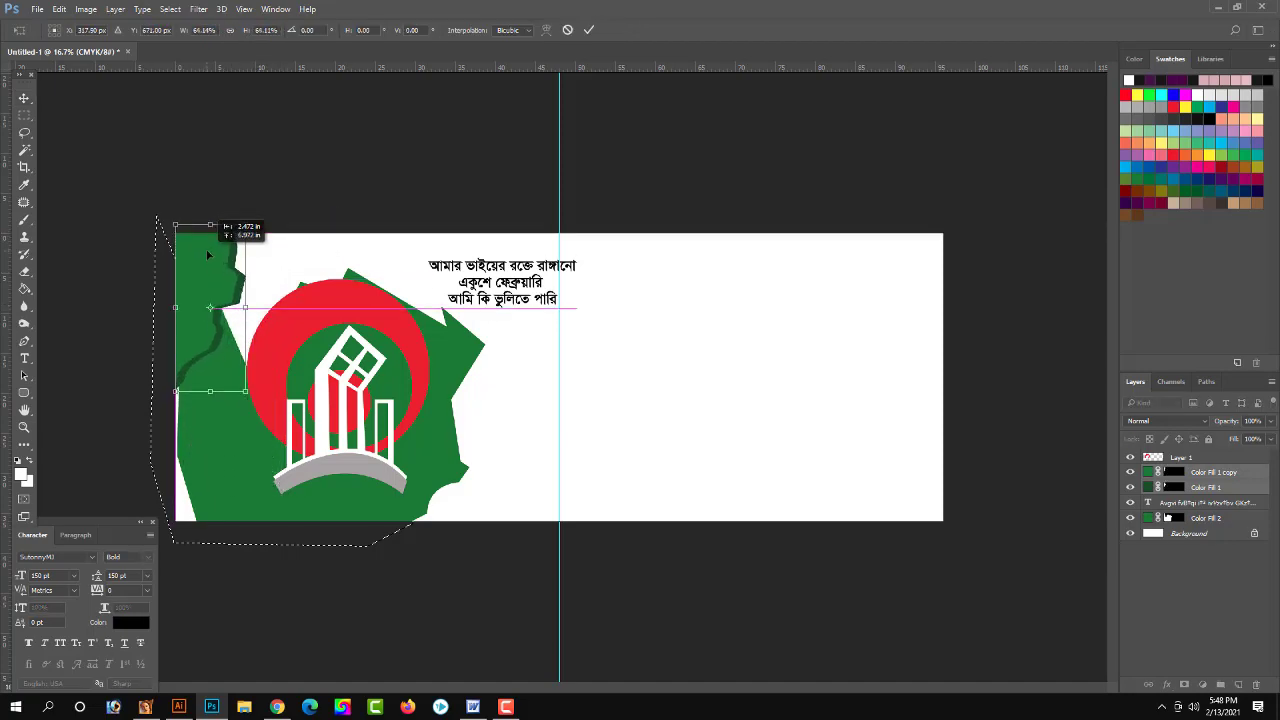
{"action": "left_click_drag", "start_coordinate": [206, 250], "coordinate": [211, 254]}
{"action": "key", "text": "Return"}
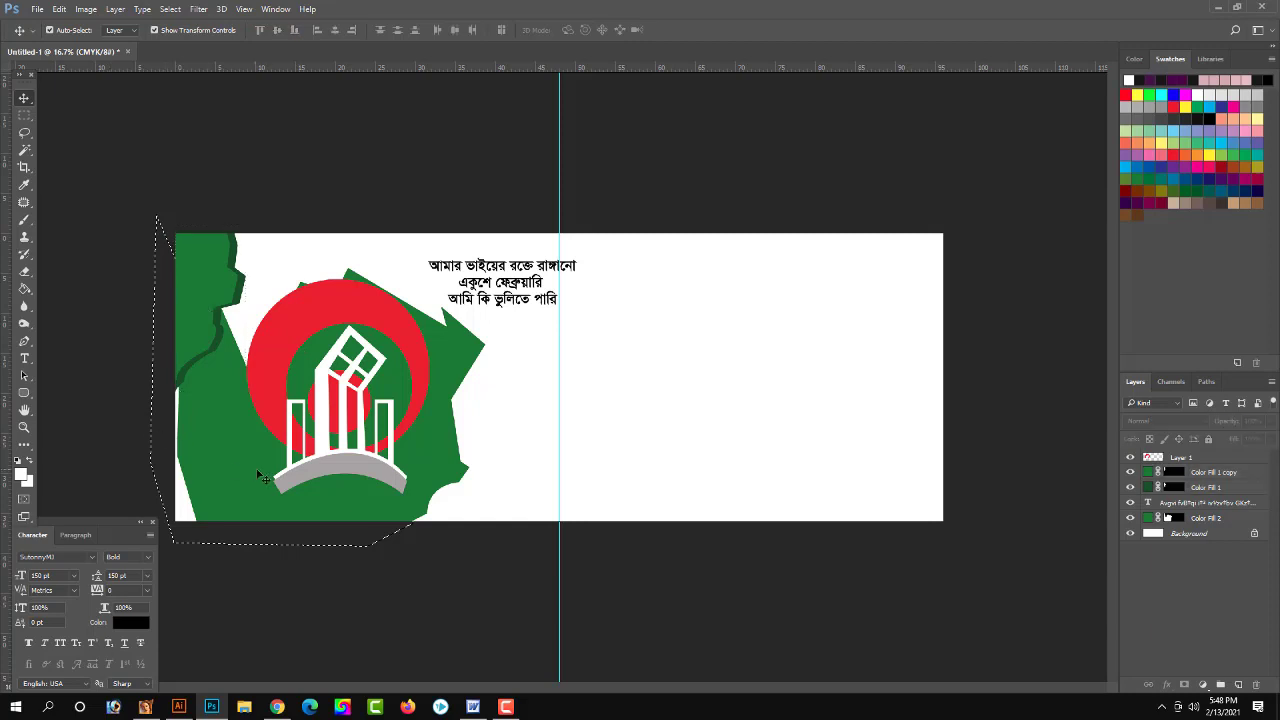
Step: Nudge the large green Color Fill 2 shape left and up a few pixels
{"action": "left_click", "coordinate": [228, 483]}
{"action": "key", "text": "Left"}
{"action": "key", "text": "Left"}
{"action": "key", "text": "Left"}
{"action": "key", "text": "Left"}
{"action": "key", "text": "Left"}
{"action": "key", "text": "Left"}
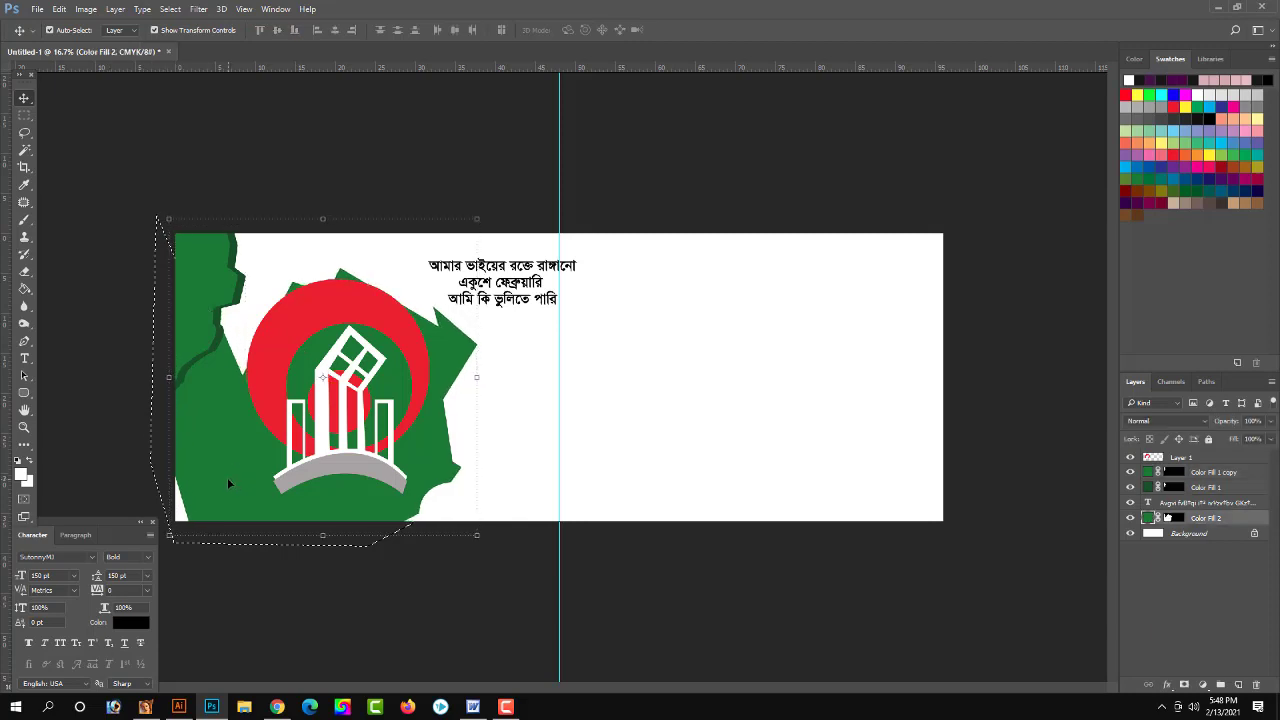
{"action": "key", "text": "Left"}
{"action": "key", "text": "Left"}
{"action": "key", "text": "Up"}
{"action": "key", "text": "Up"}
{"action": "key", "text": "Up"}
{"action": "key", "text": "Up"}
{"action": "key", "text": "Up"}
{"action": "key", "text": "Left"}
{"action": "key", "text": "Left"}
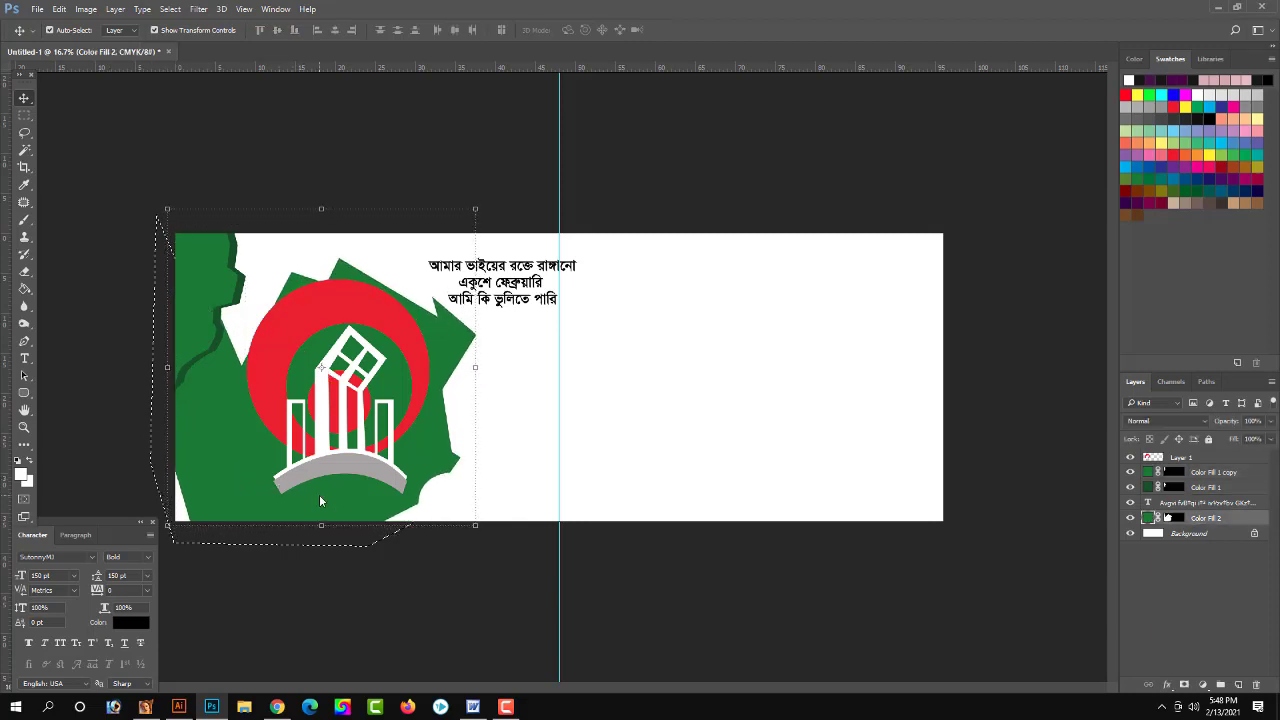
{"action": "key", "text": "Up"}
{"action": "key", "text": "Up"}
{"action": "key", "text": "Up"}
{"action": "key", "text": "Left"}
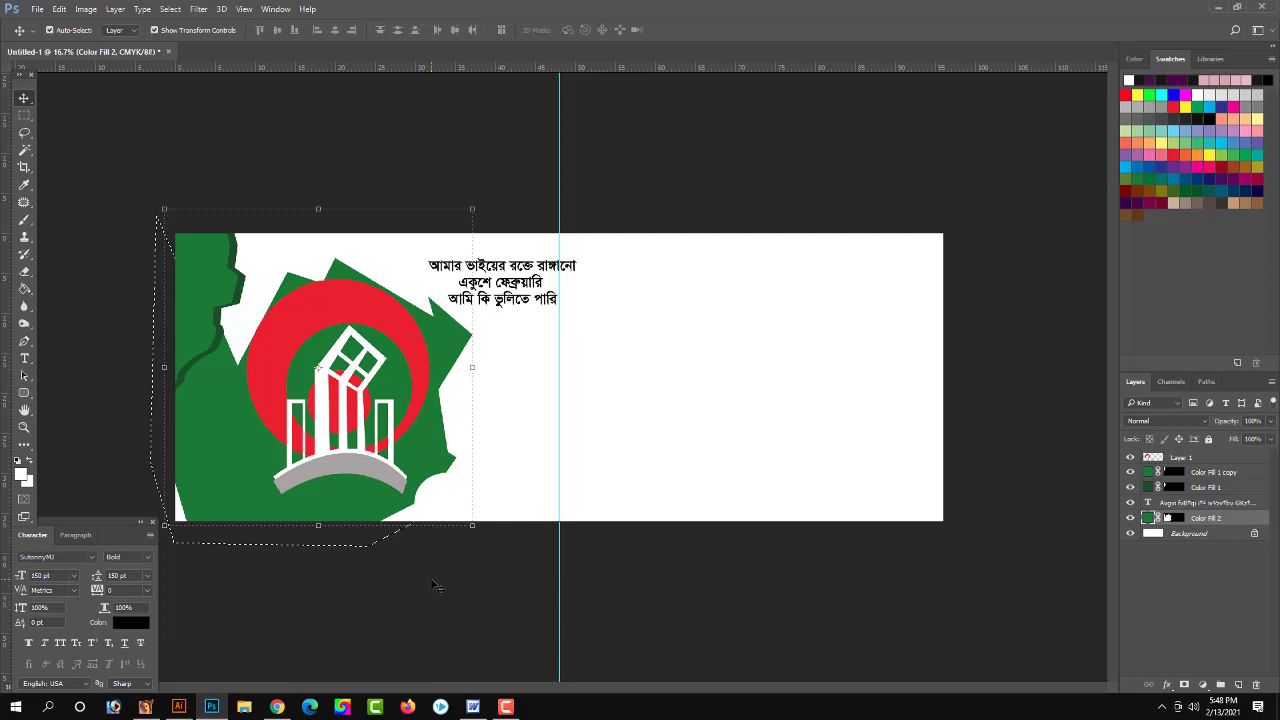
Step: Zoom to 25%, move the red circle and monument artwork slightly left, then switch to Illustrator
{"action": "left_click", "coordinate": [355, 333], "text": "ctrl"}
{"action": "left_click", "coordinate": [402, 320]}
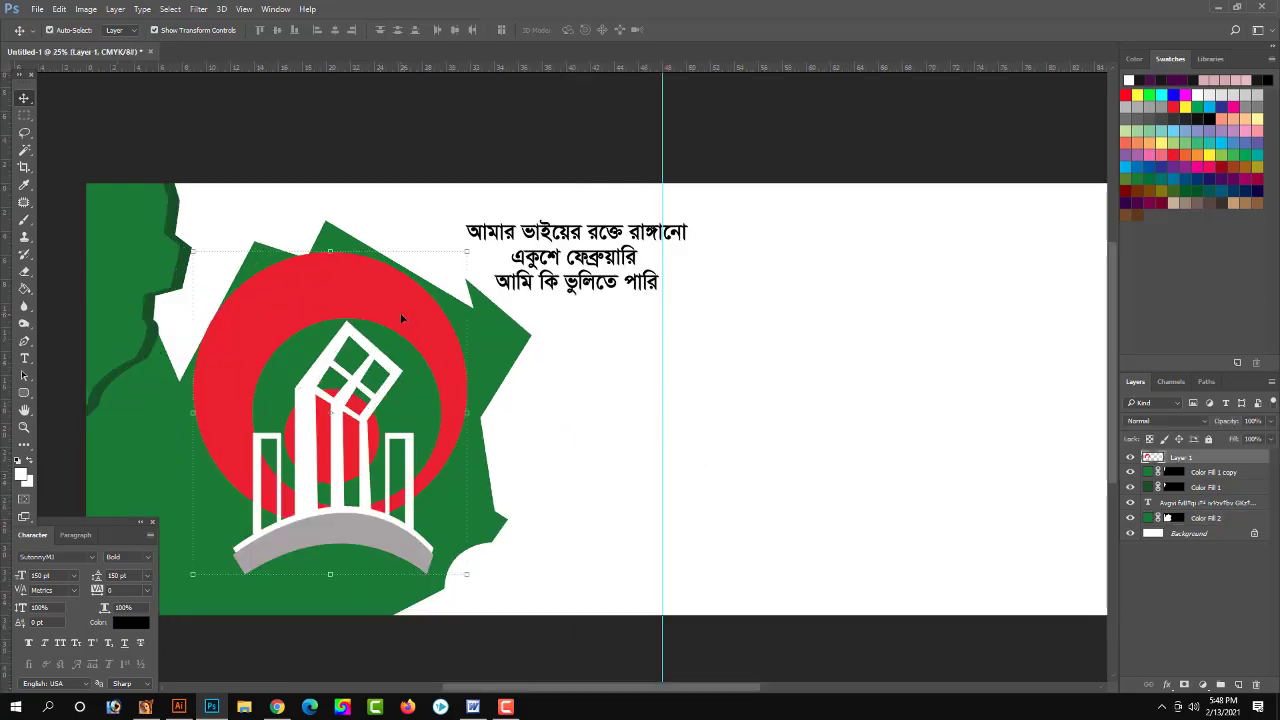
{"action": "left_click_drag", "start_coordinate": [465, 253], "coordinate": [463, 250]}
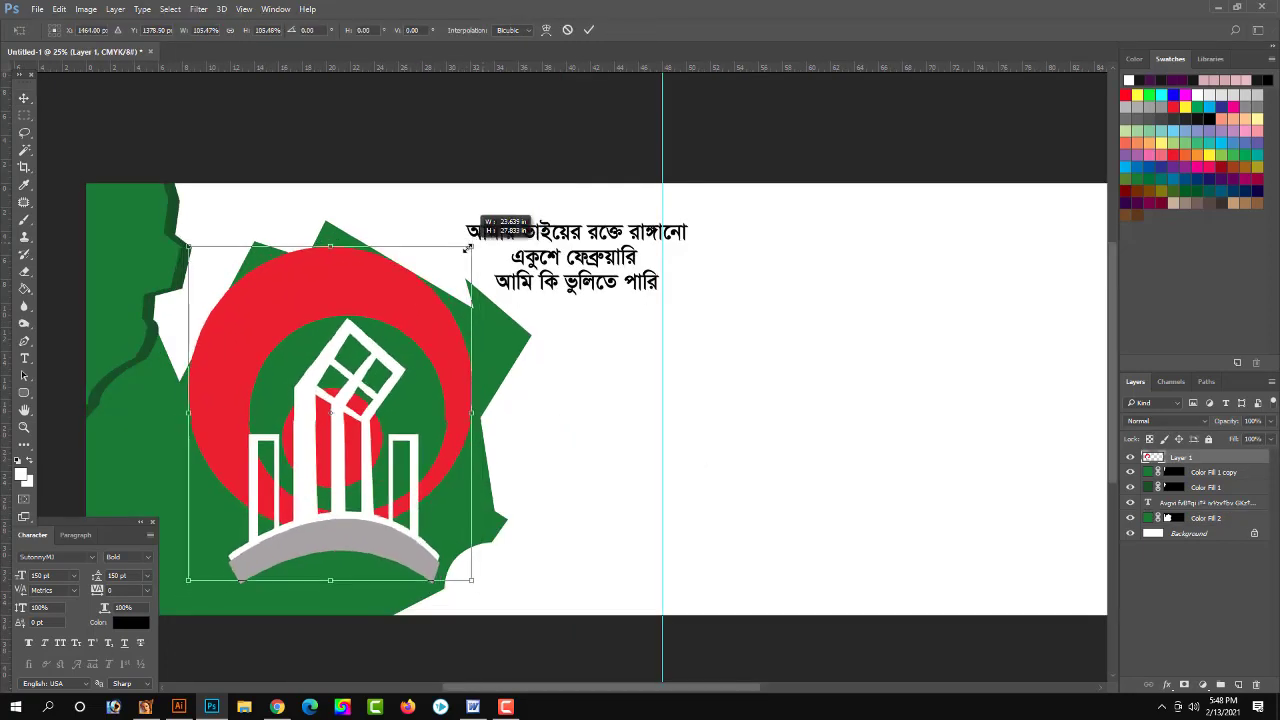
{"action": "left_click_drag", "start_coordinate": [352, 293], "coordinate": [332, 300]}
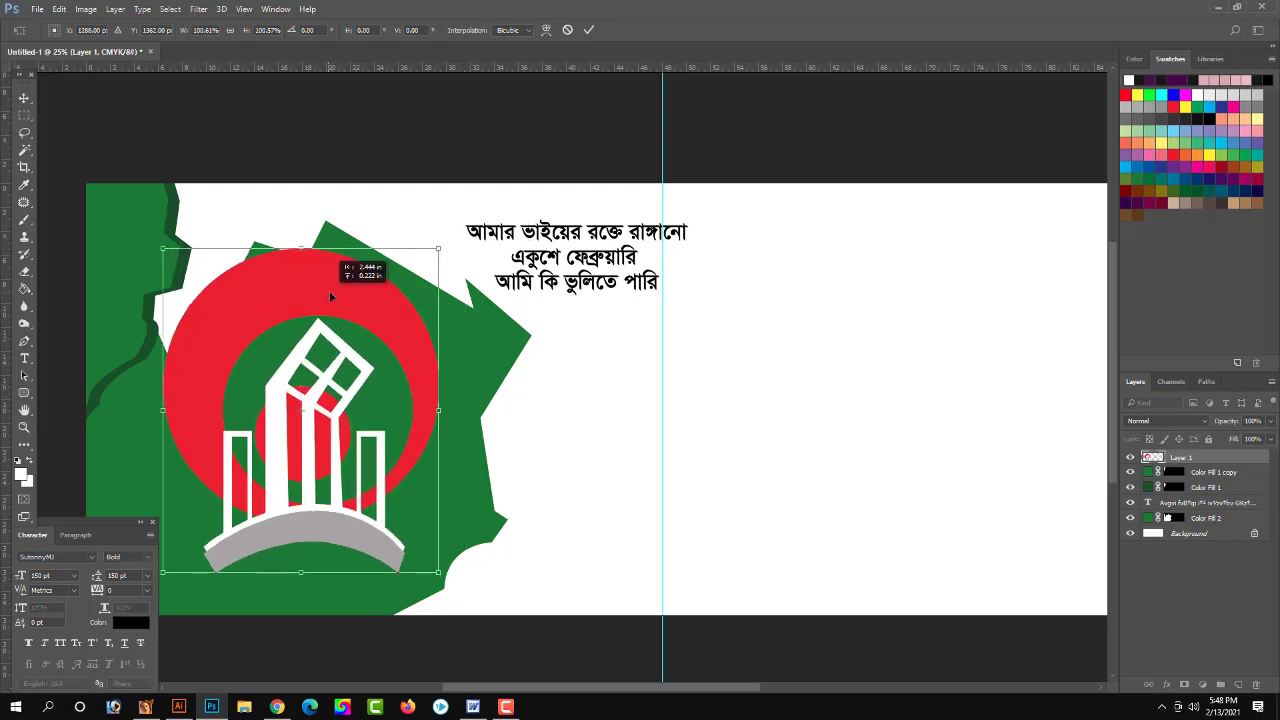
{"action": "key", "text": "Return"}
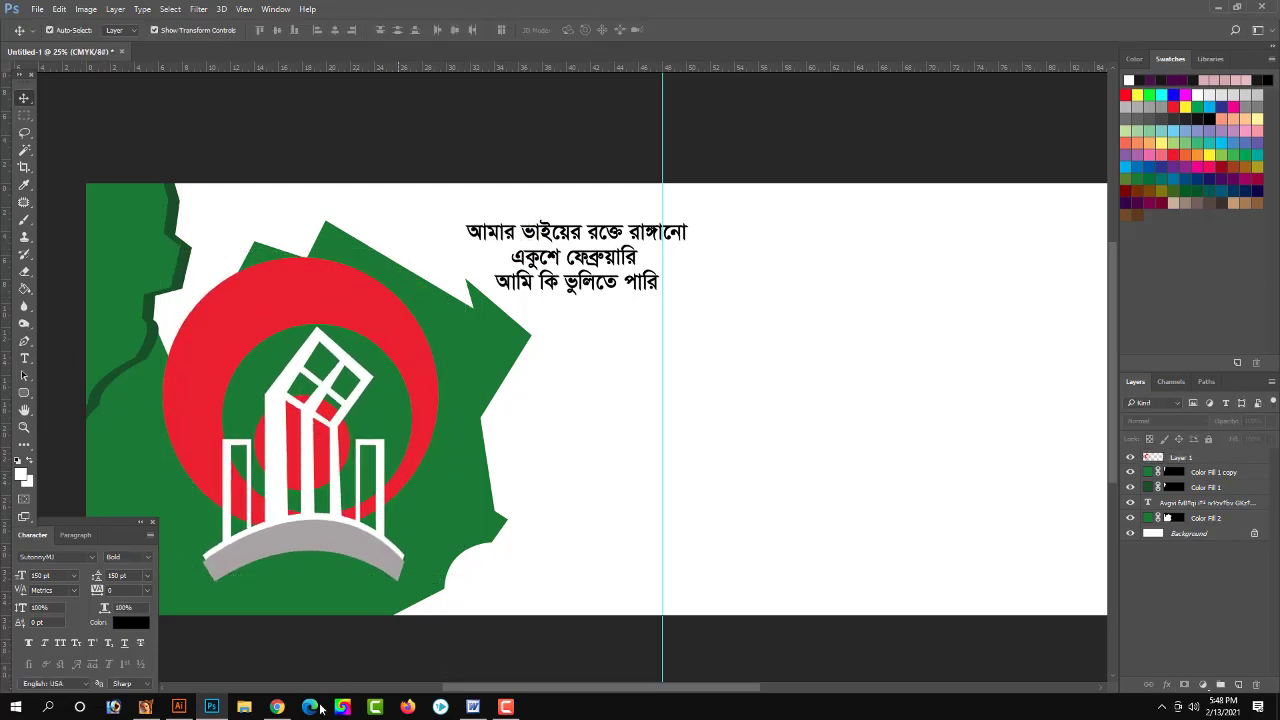
{"action": "left_click", "coordinate": [178, 707]}
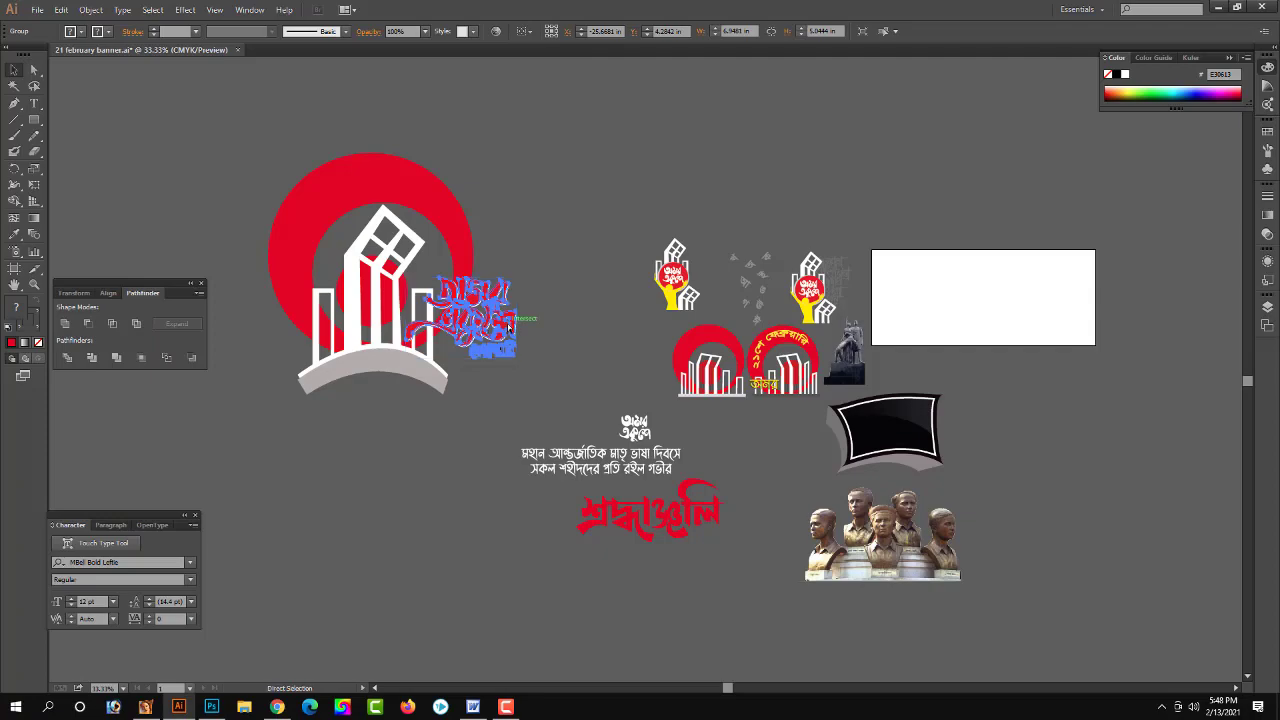
Step: Paste the red Bangla calligraphy as pixels and enlarge it to about 203% beside the monument
{"action": "left_click", "coordinate": [211, 707]}
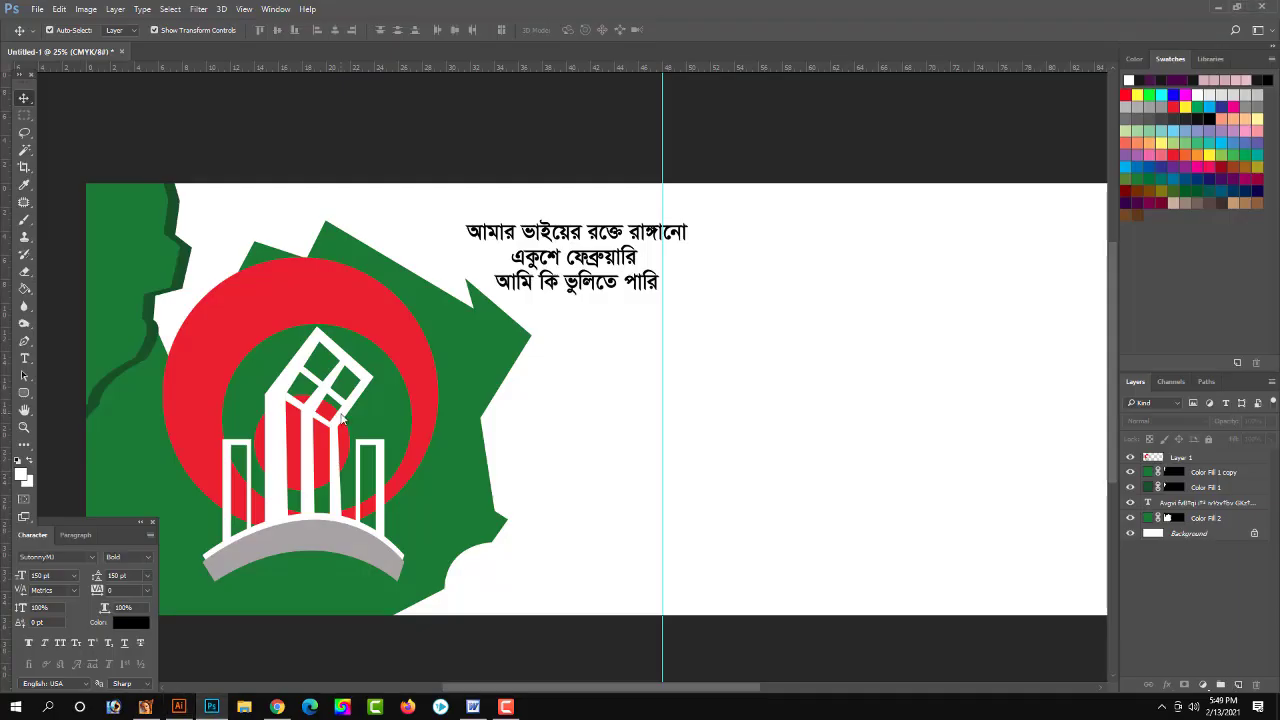
{"action": "key", "text": "ctrl+v"}
{"action": "key", "text": "Return"}
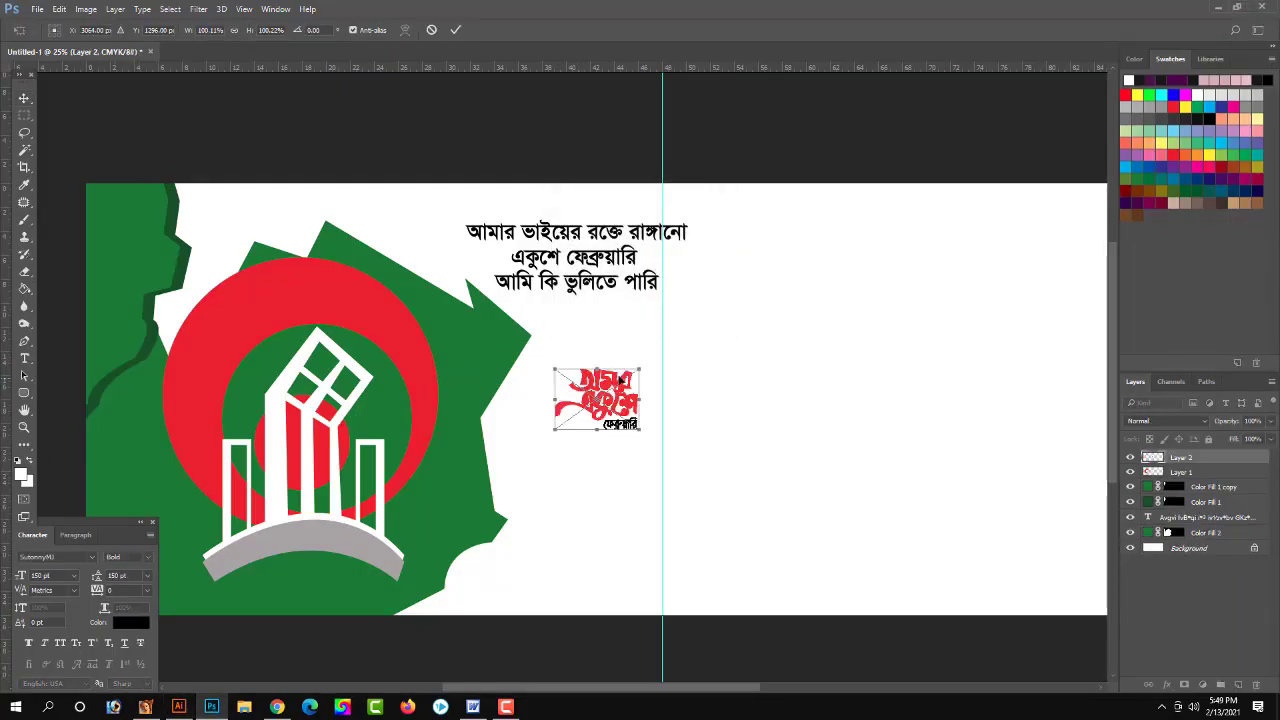
{"action": "mouse_move", "coordinate": [642, 364]}
{"action": "left_mouse_down"}
{"action": "mouse_move", "coordinate": [670, 358]}
{"action": "mouse_move", "coordinate": [501, 449]}
{"action": "left_mouse_up"}
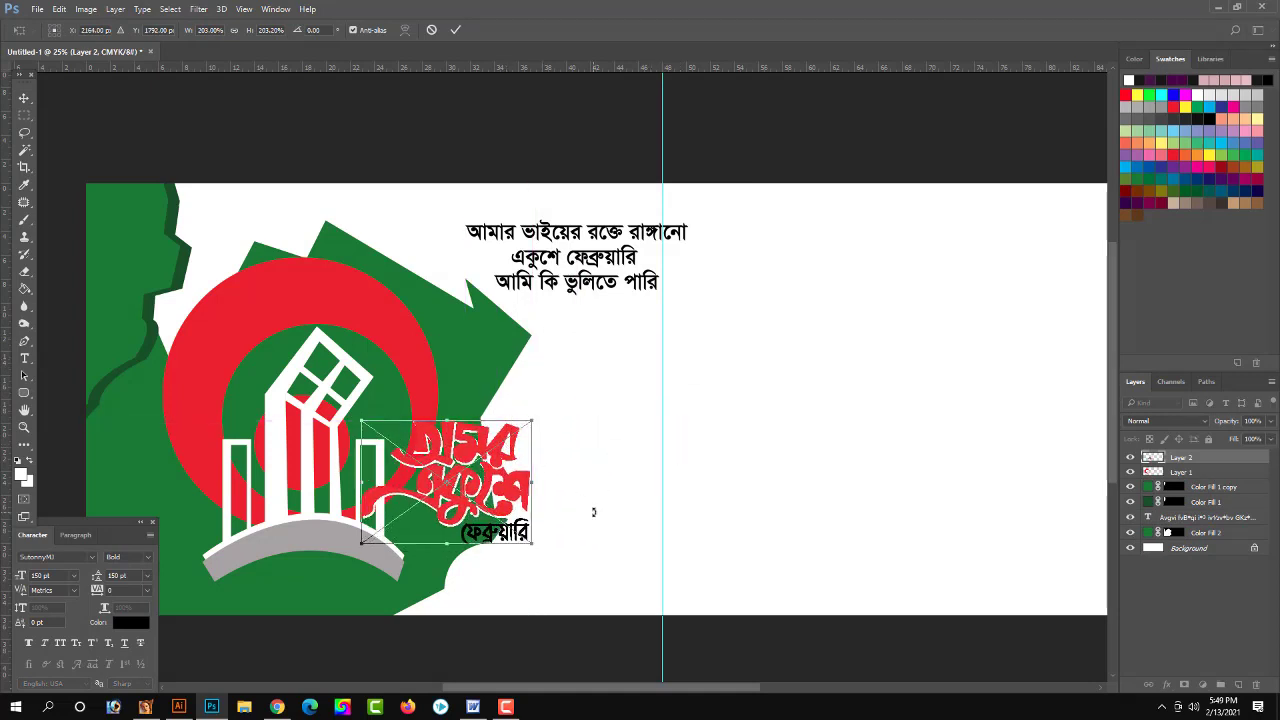
{"action": "key", "text": "Return"}
{"action": "left_click", "coordinate": [480, 338]}
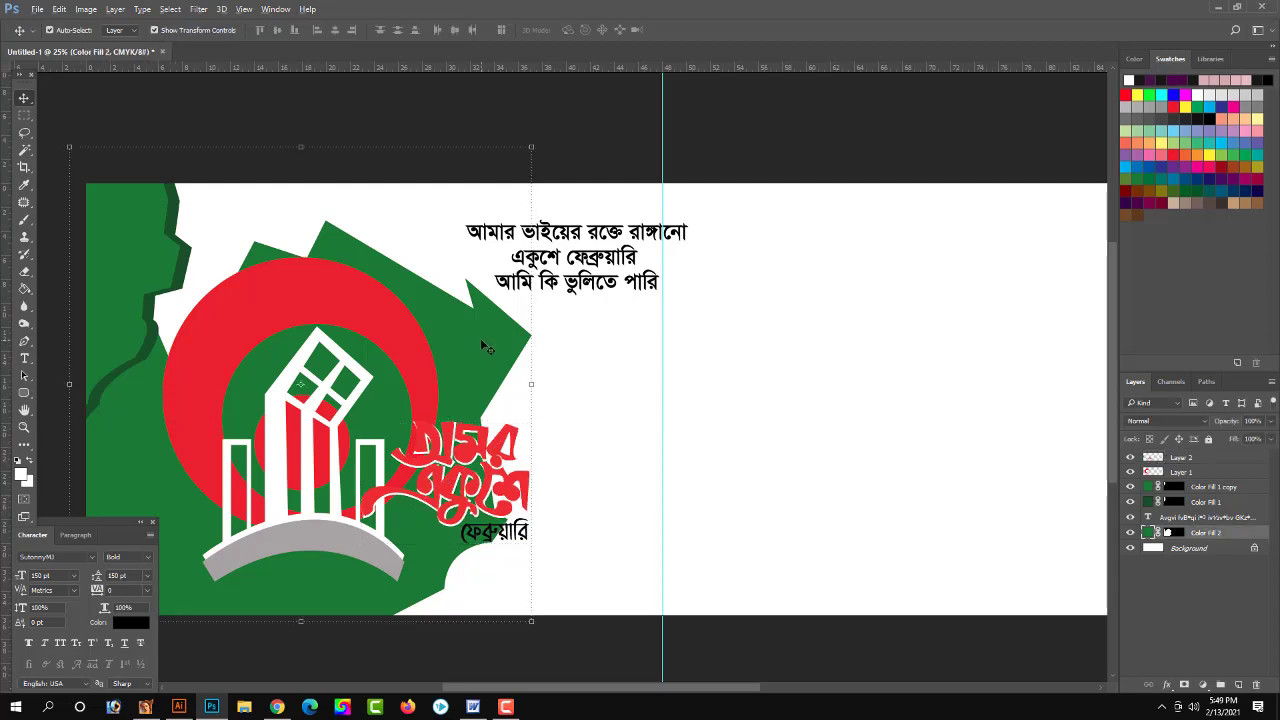
Step: Duplicate the large green shape and shrink the copy to about 92%
{"action": "key", "text": "ctrl+j"}
{"action": "left_click_drag", "start_coordinate": [531, 147], "coordinate": [514, 166]}
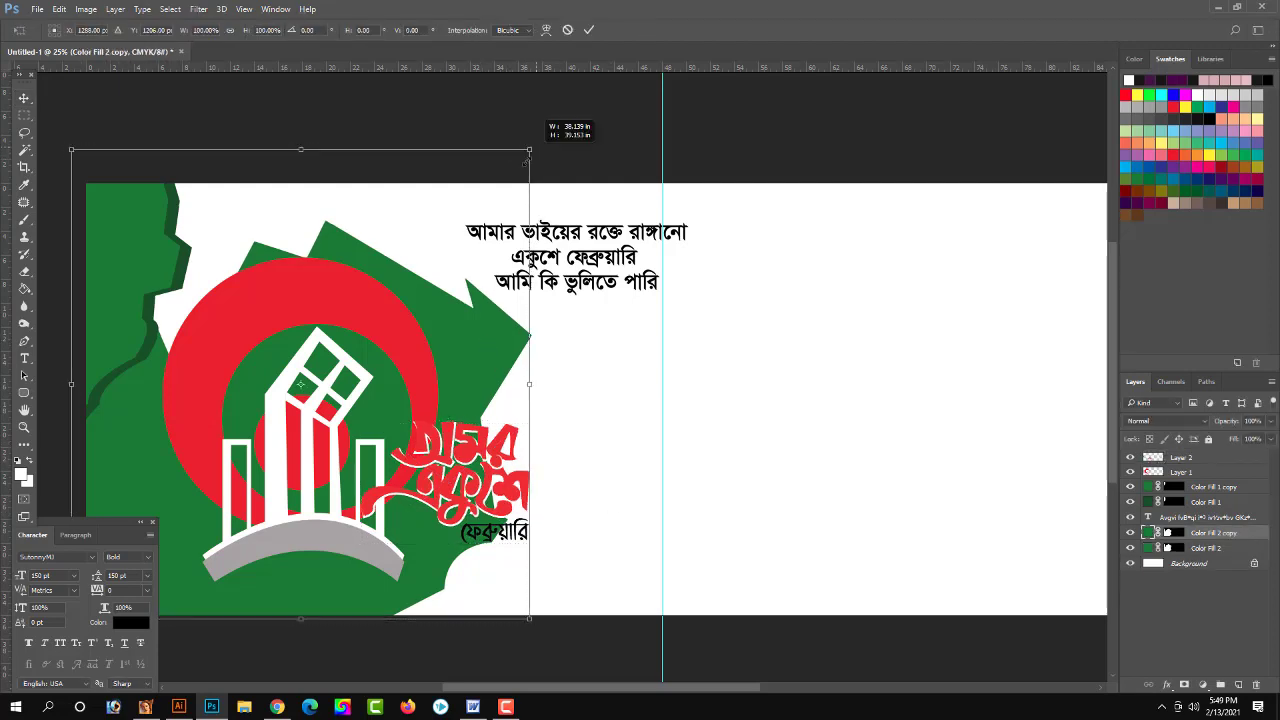
{"action": "key", "text": "Return"}
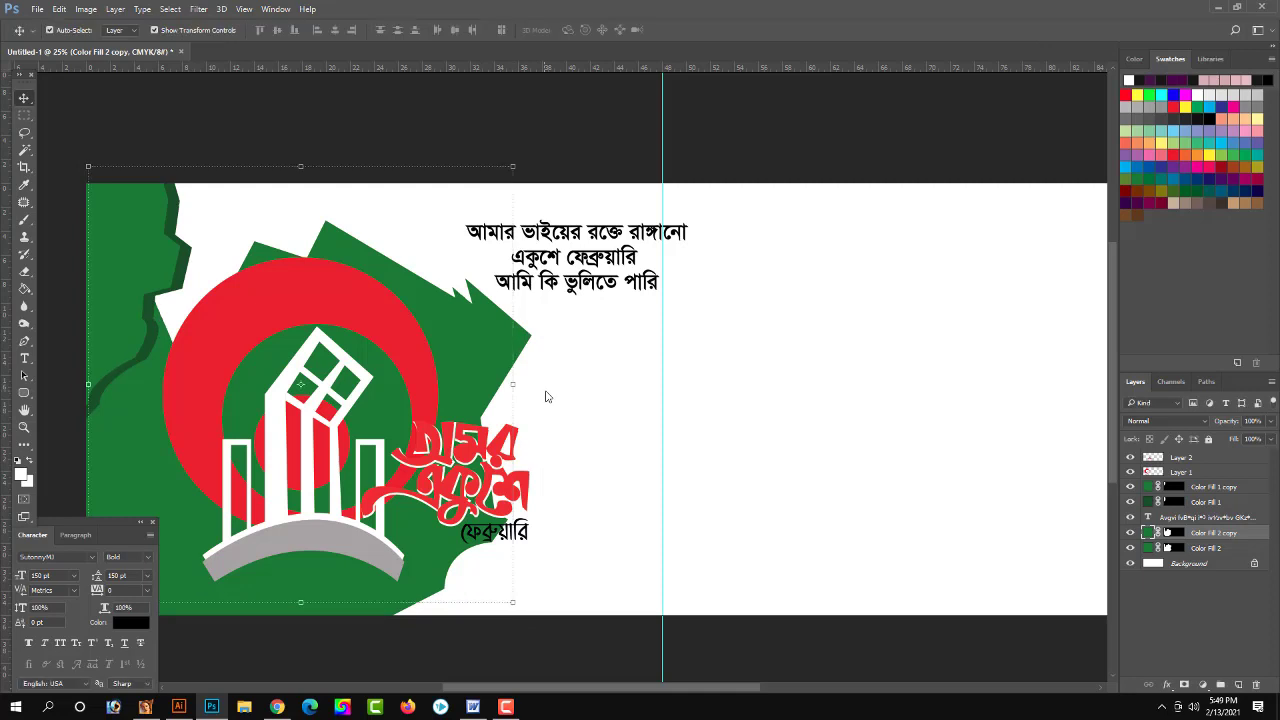
Step: Recolor the back Color Fill 2 shape to deep green #015b16 and nudge the front shape left
{"action": "left_click", "coordinate": [528, 337]}
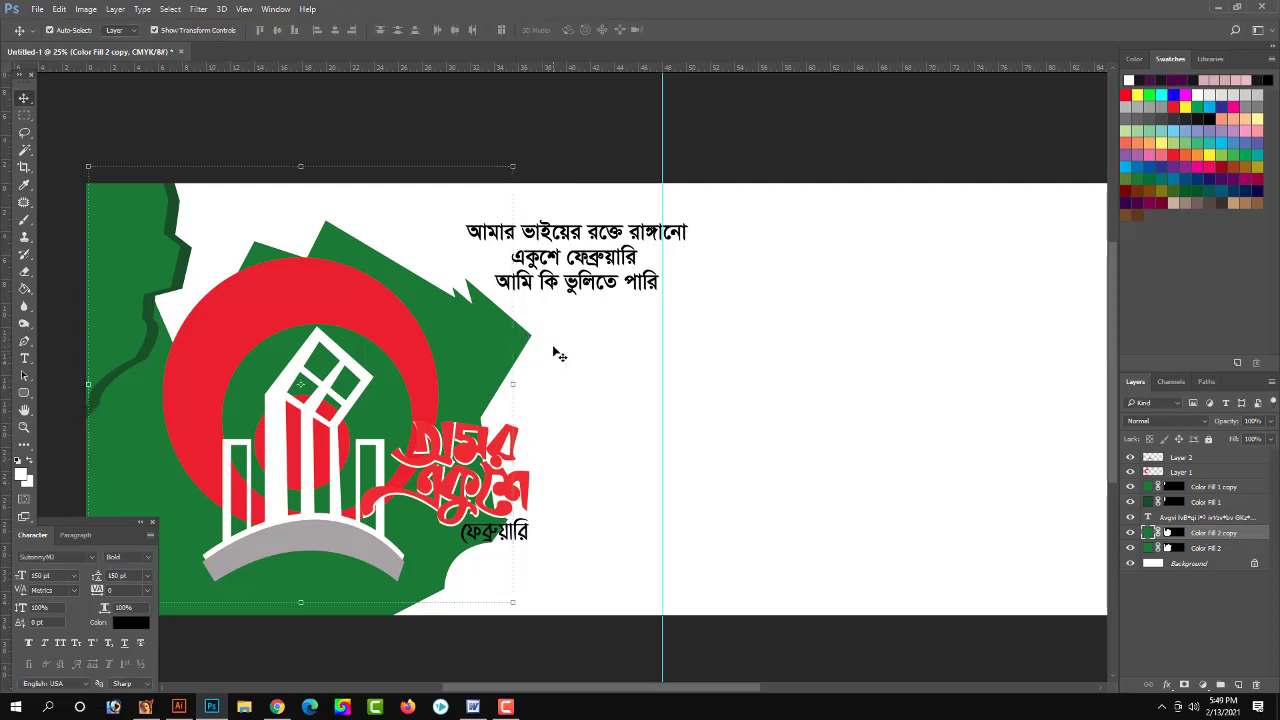
{"action": "double_click", "coordinate": [1148, 548]}
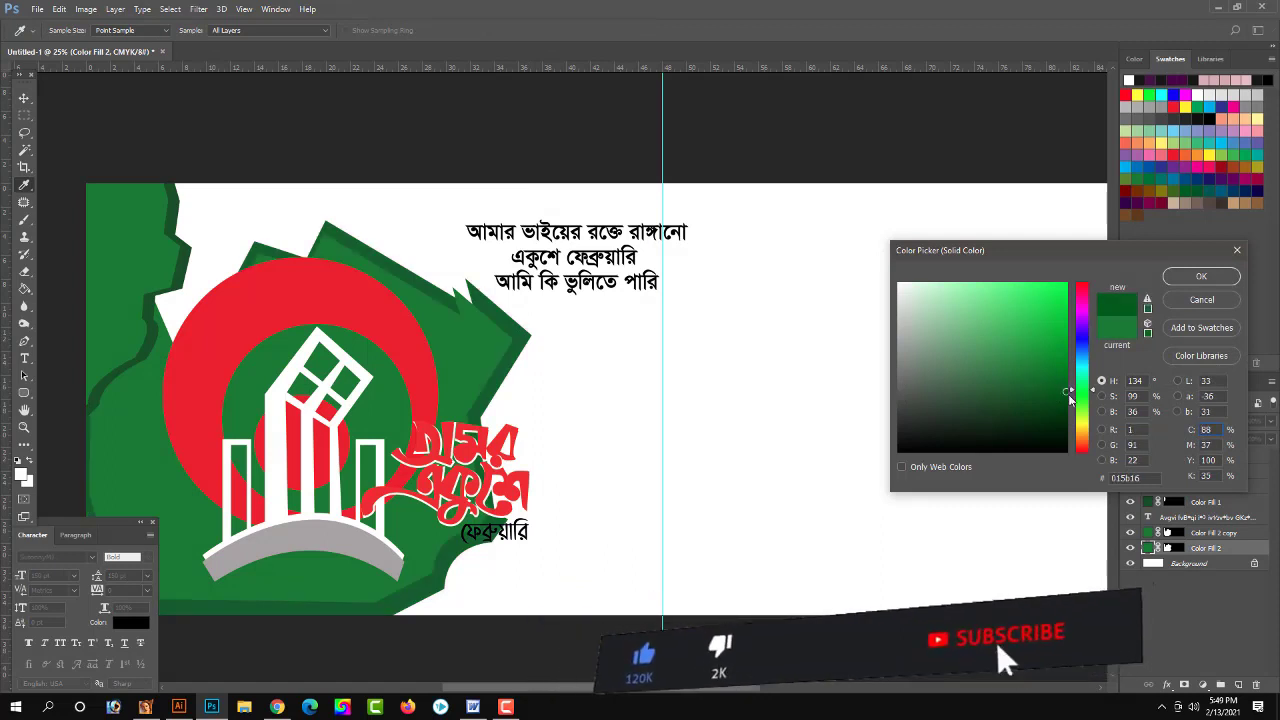
{"action": "left_click", "coordinate": [1066, 392]}
{"action": "key", "text": "Return"}
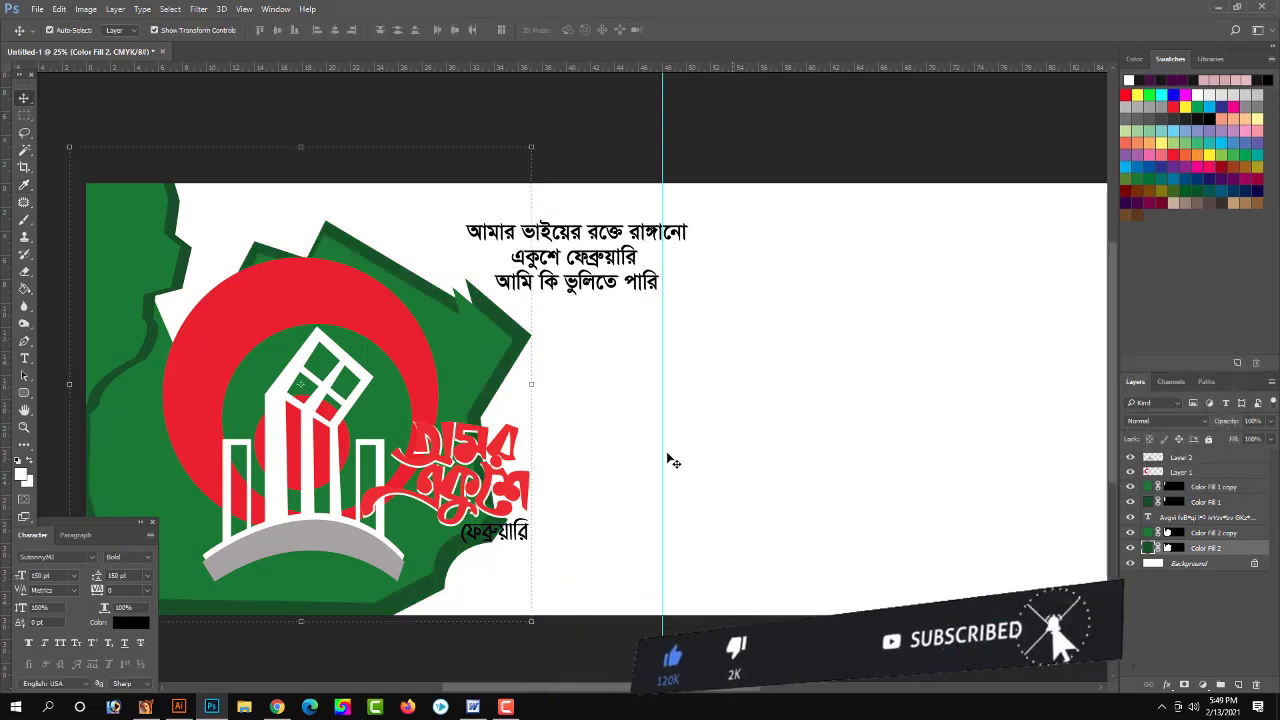
{"action": "scroll", "coordinate": [639, 397], "scroll_direction": "down", "scroll_amount": 2}
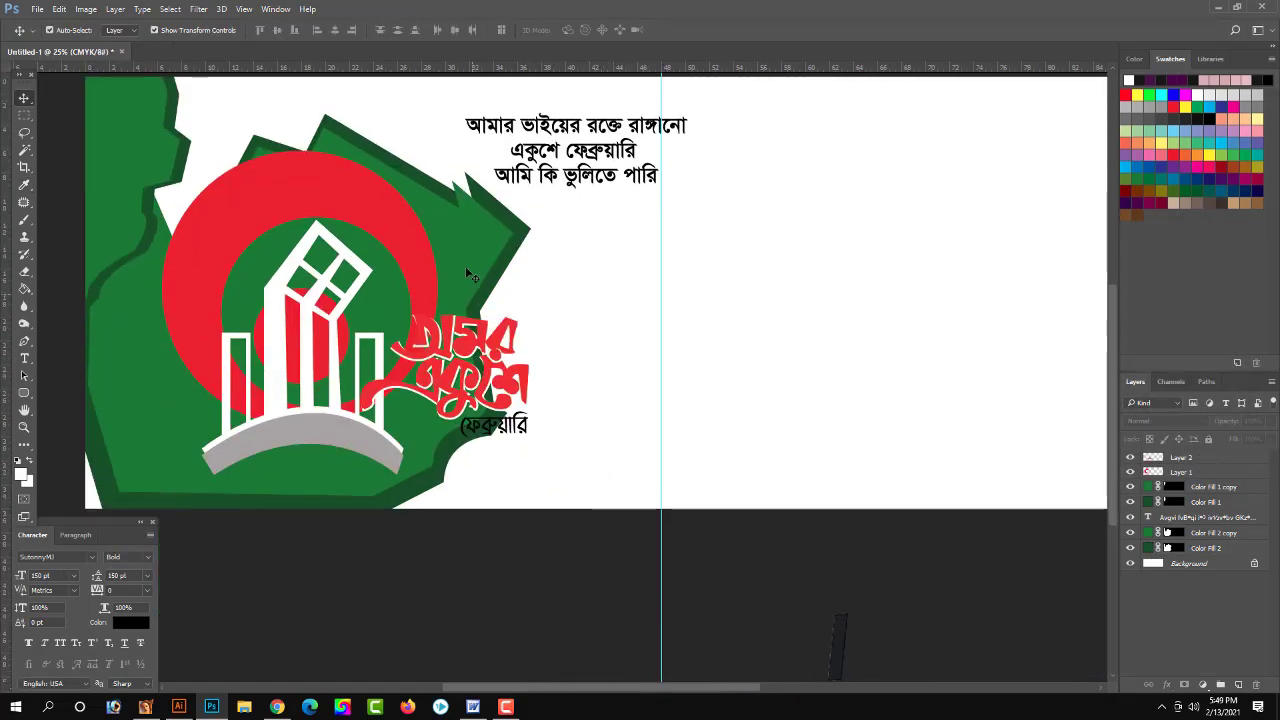
{"action": "left_click_drag", "start_coordinate": [465, 266], "coordinate": [465, 256]}
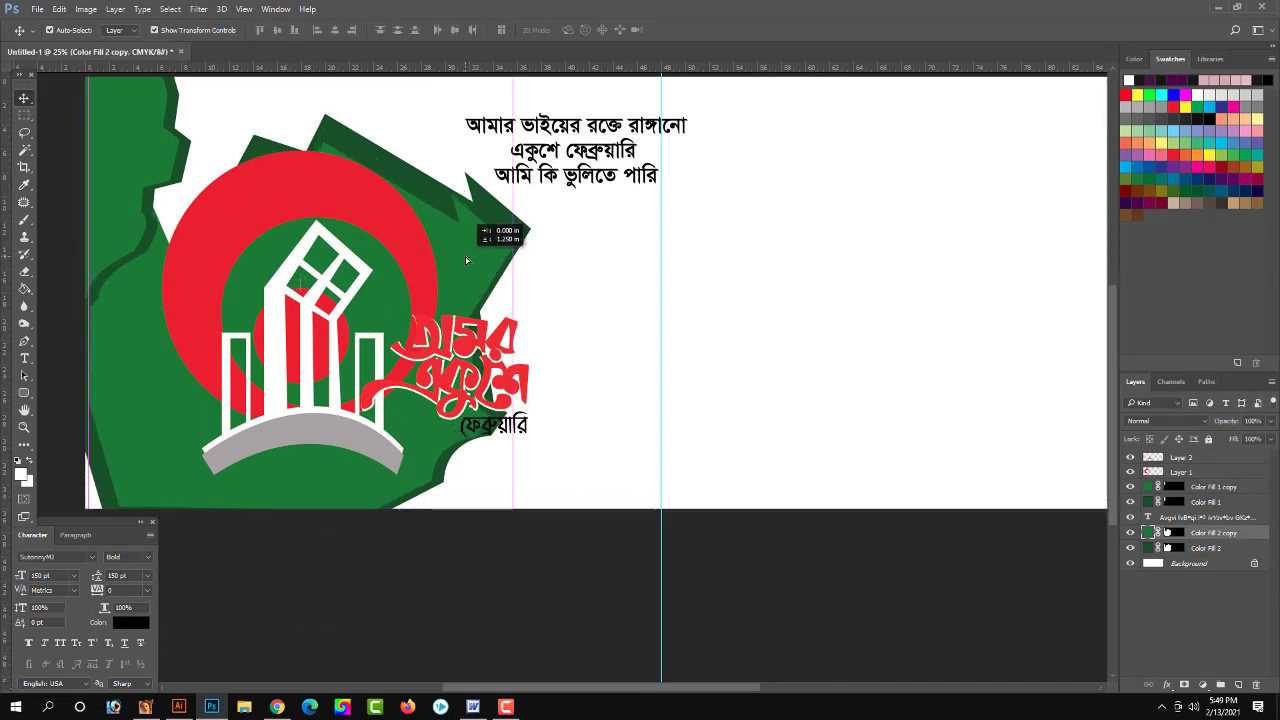
{"action": "key", "text": "shift+Left"}
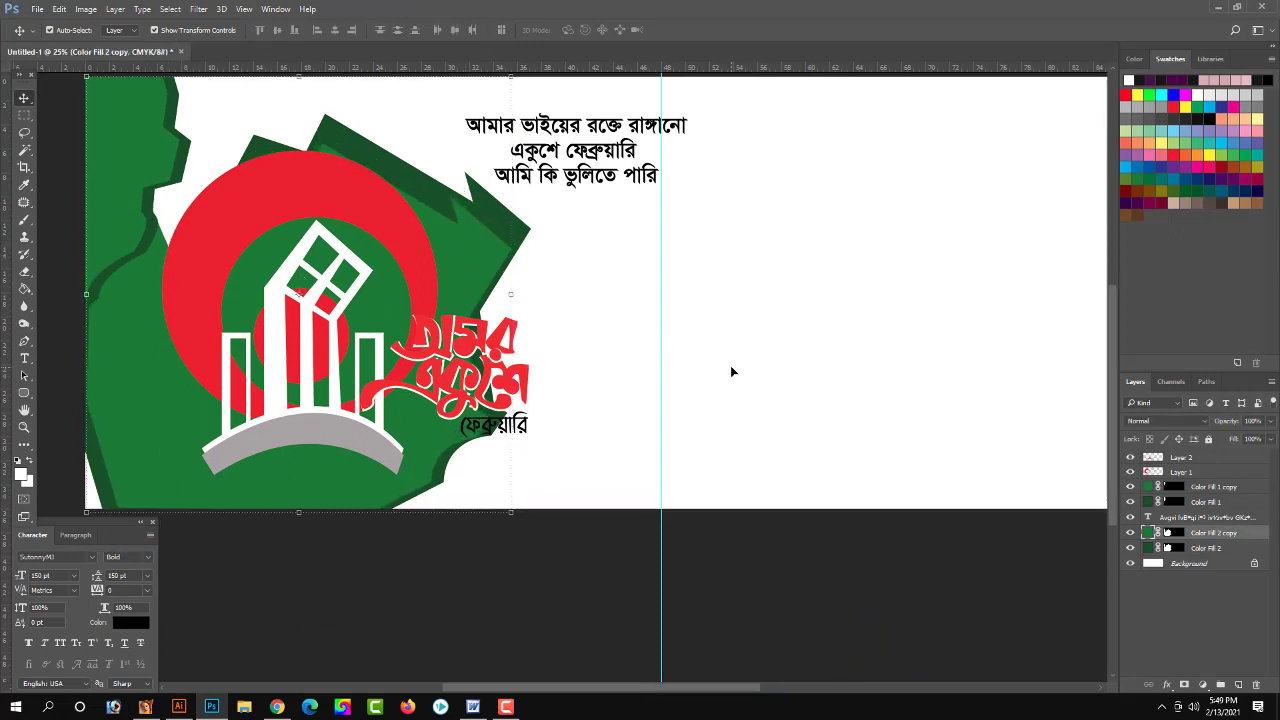
{"action": "key", "text": "shift+Left"}
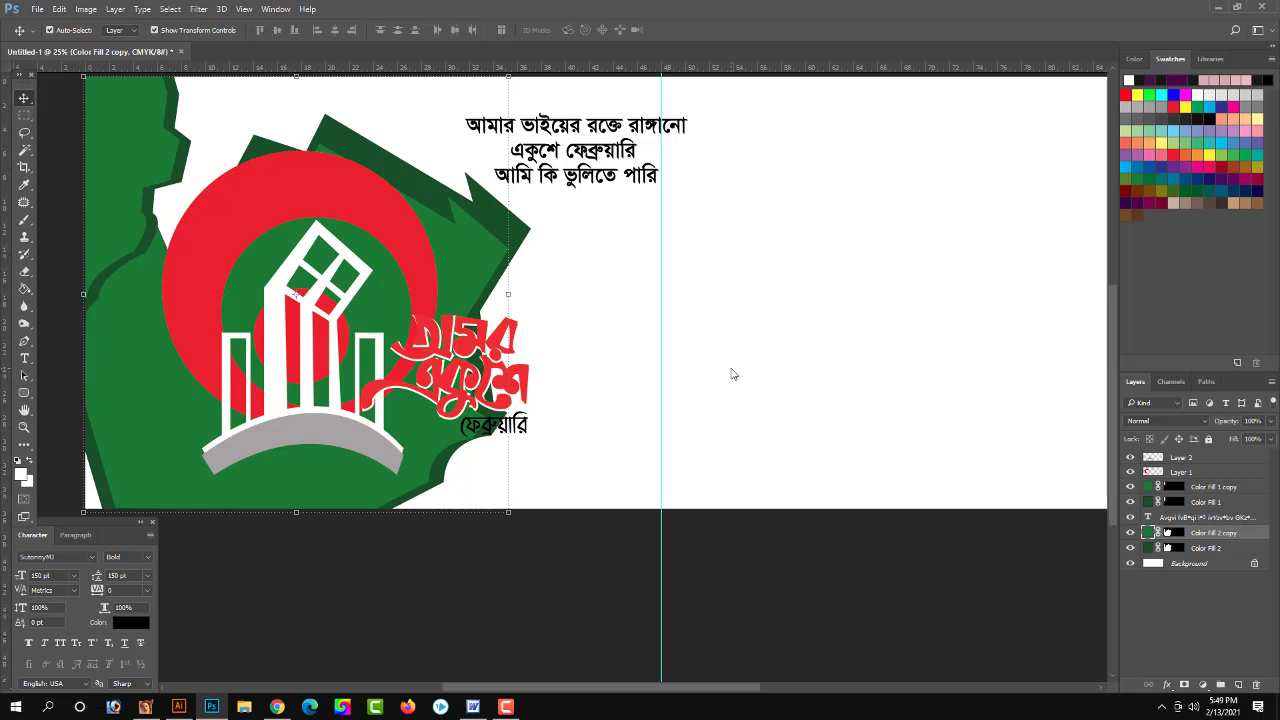
{"action": "key", "text": "ctrl+minus"}
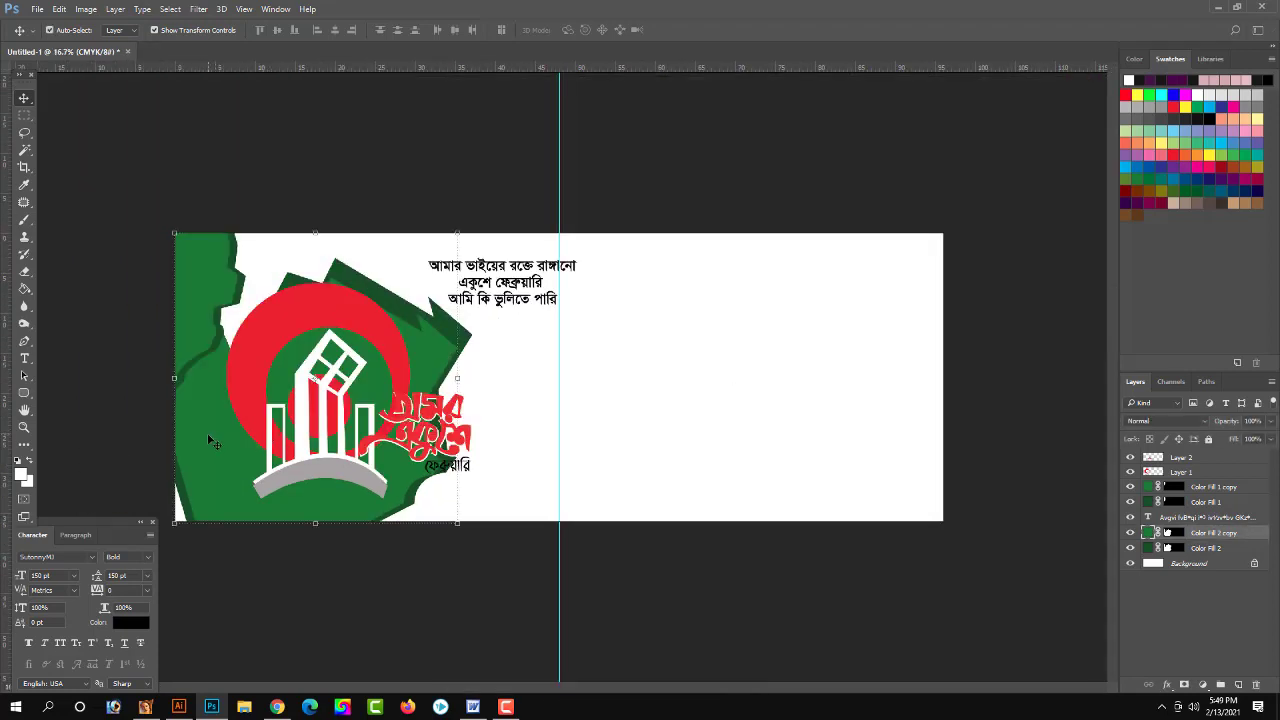
Step: Skew the front and back green shapes so their edges slant diagonally
{"action": "key", "text": "ctrl+t"}
{"action": "left_click_drag", "start_coordinate": [175, 234], "coordinate": [264, 234]}
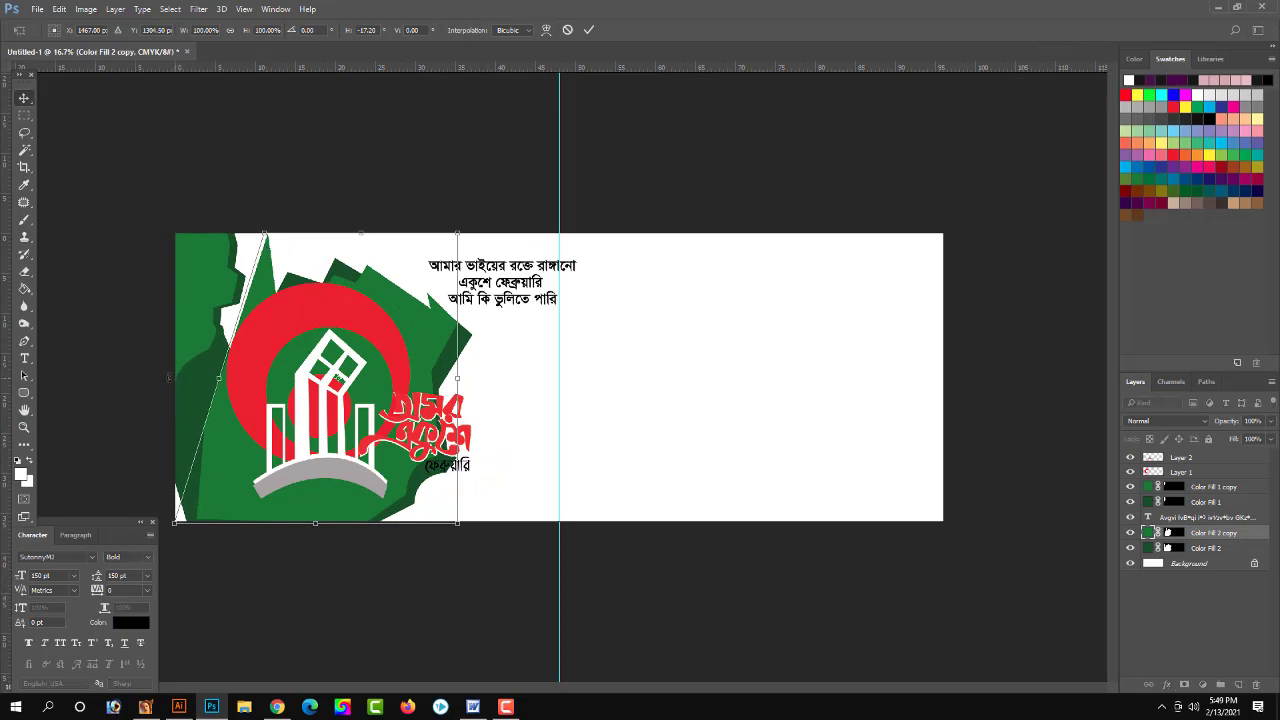
{"action": "key", "text": "Return"}
{"action": "key", "text": "alt+bracketleft"}
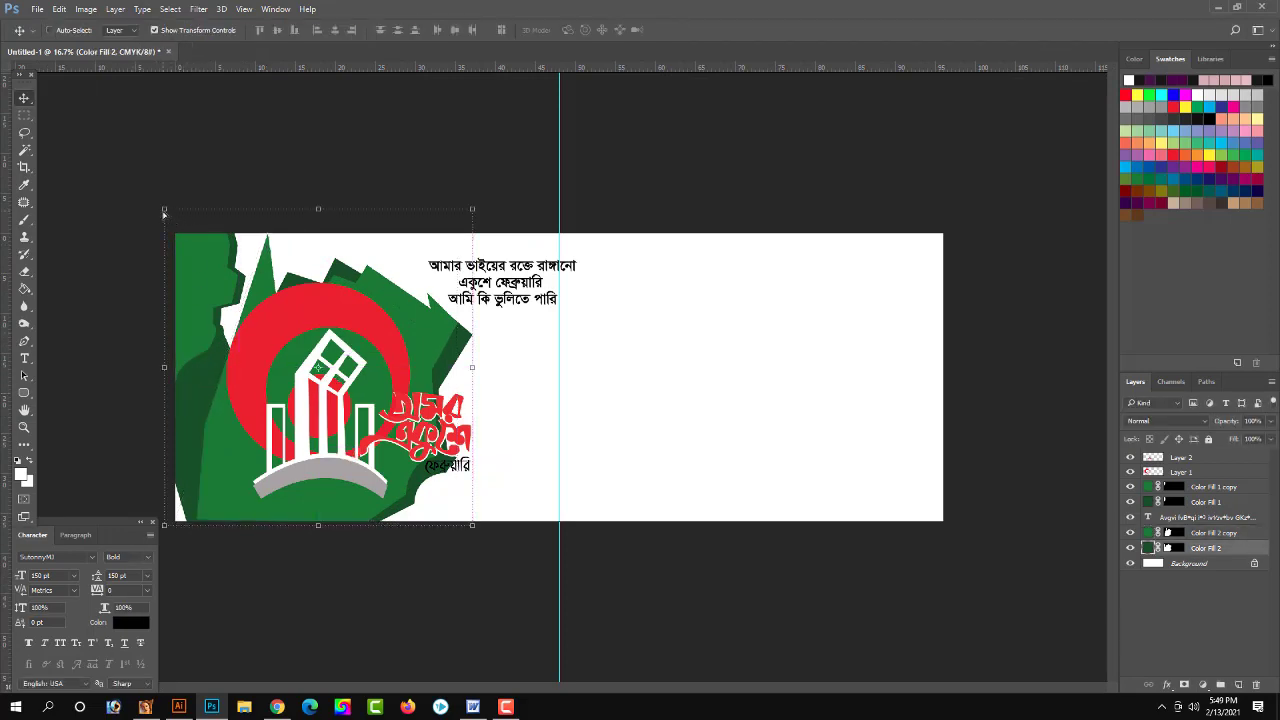
{"action": "left_click_drag", "start_coordinate": [164, 213], "coordinate": [265, 246]}
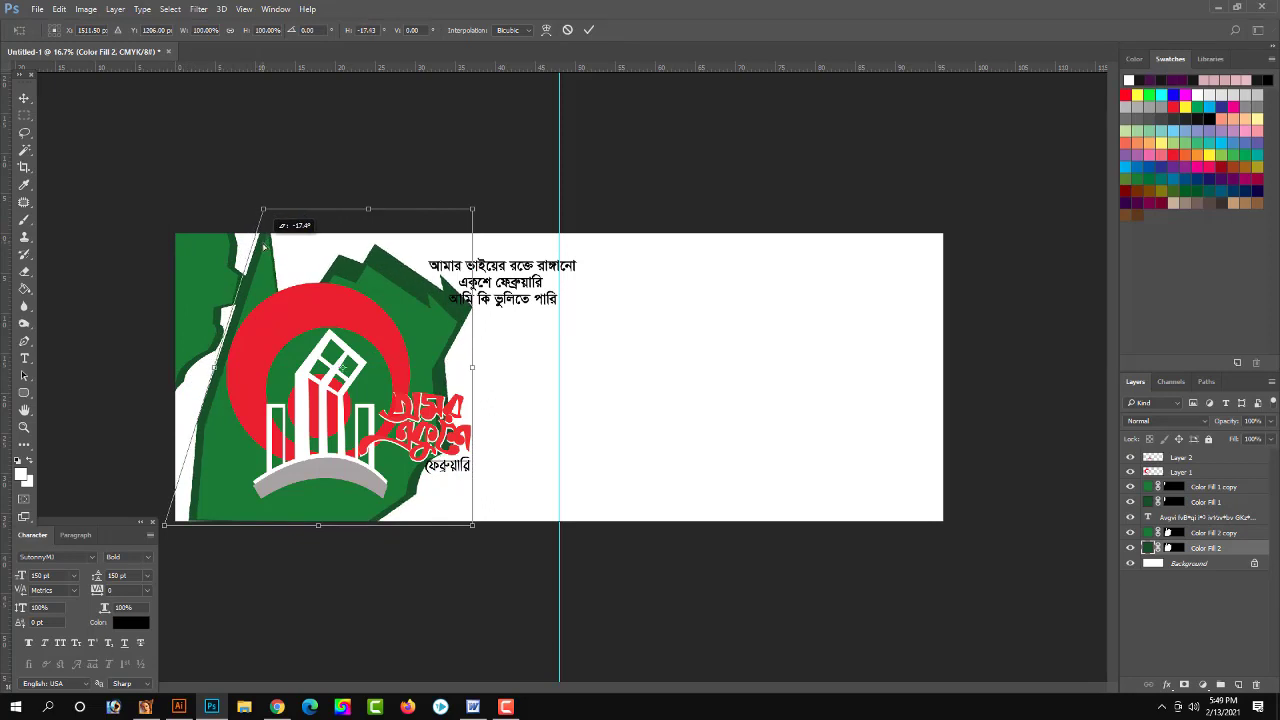
{"action": "key", "text": "Return"}
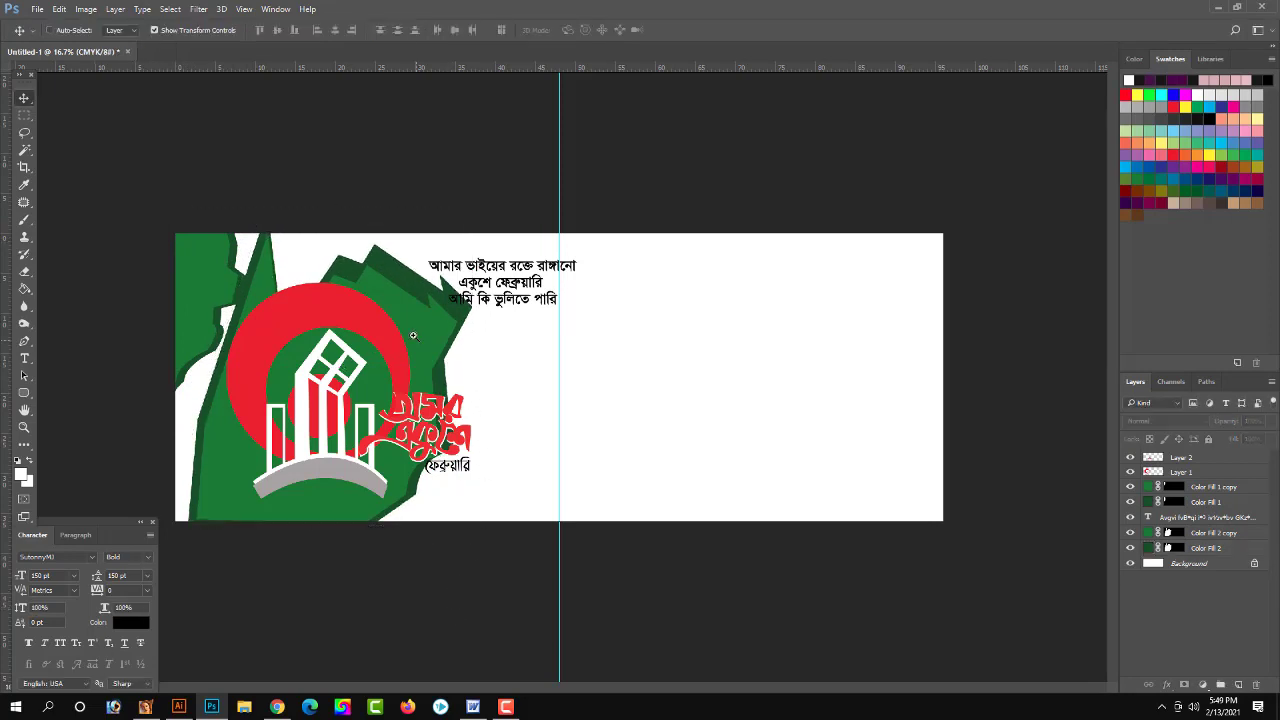
Step: Distort the back Color Fill 2 shape by pulling its top-right and bottom-right corners
{"action": "scroll", "coordinate": [405, 440], "scroll_direction": "up", "scroll_amount": 2}
{"action": "scroll", "coordinate": [414, 401], "scroll_direction": "down", "scroll_amount": 1}
{"action": "left_click", "coordinate": [432, 302], "text": "ctrl"}
{"action": "key", "text": "ctrl+t"}
{"action": "mouse_move", "coordinate": [473, 216]}
{"action": "left_mouse_down"}
{"action": "mouse_move", "coordinate": [461, 236]}
{"action": "mouse_move", "coordinate": [436, 231]}
{"action": "left_mouse_up"}
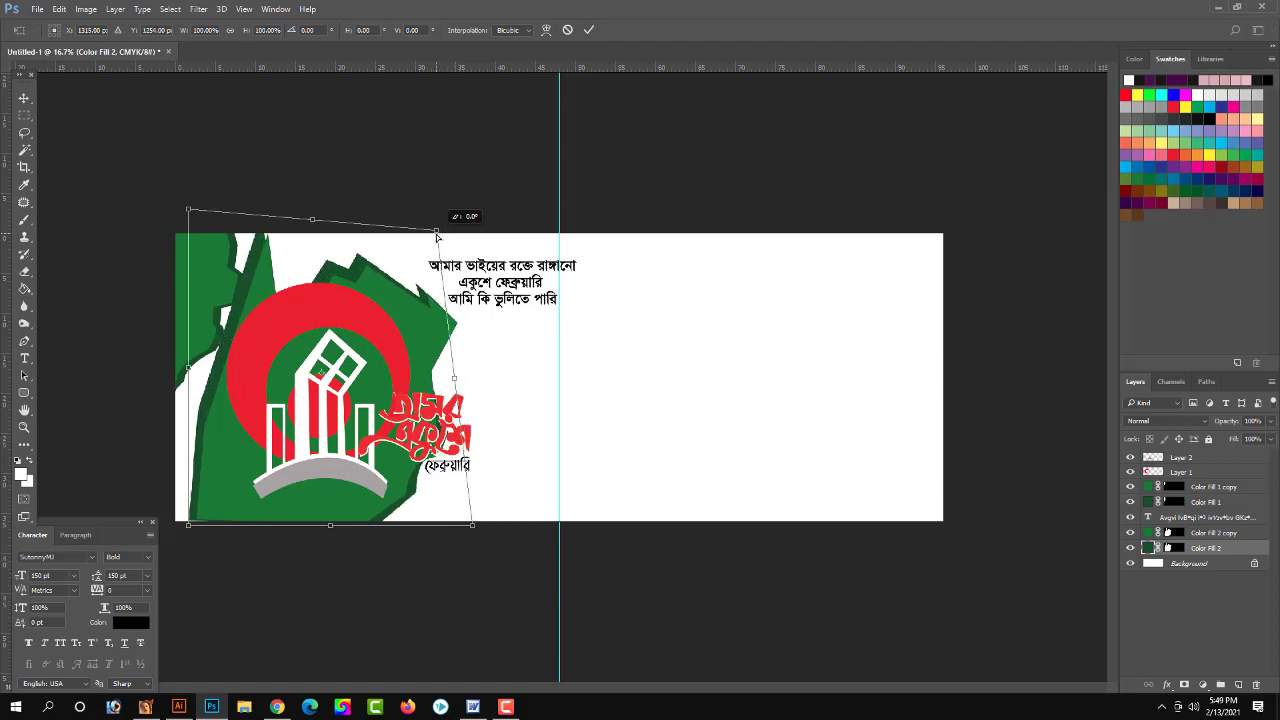
{"action": "left_click_drag", "start_coordinate": [474, 527], "coordinate": [481, 531]}
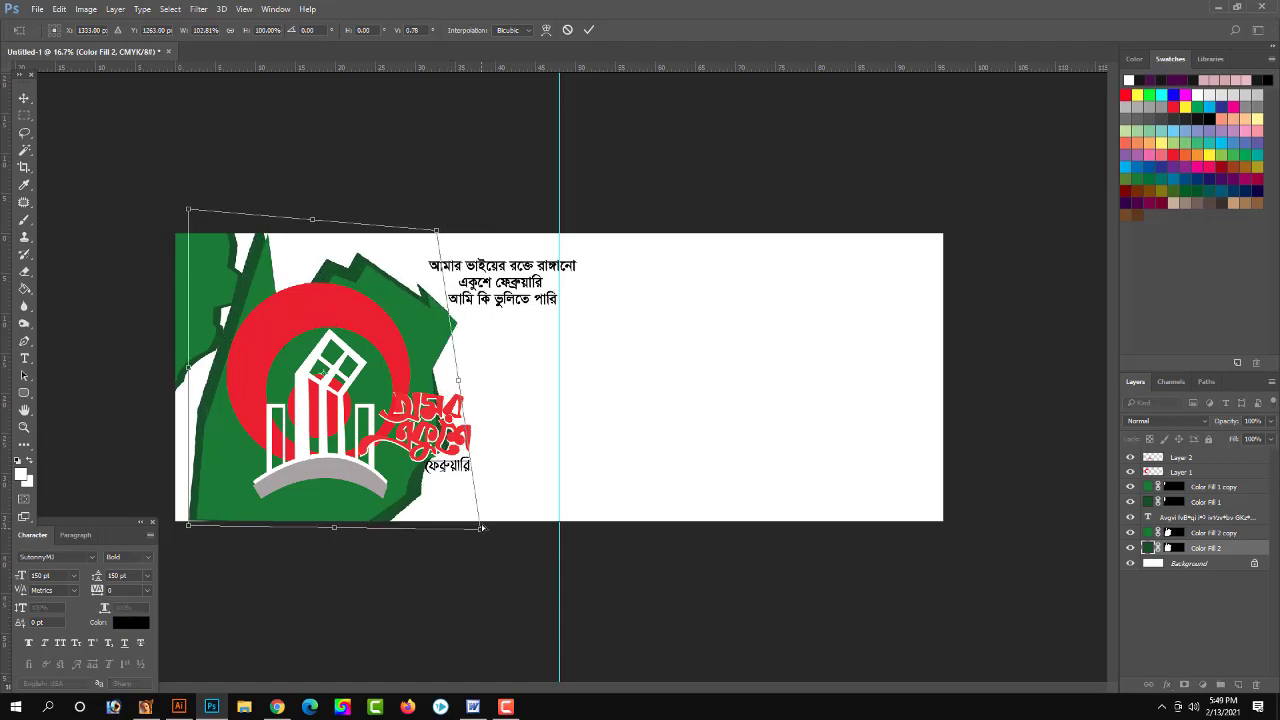
{"action": "left_click_drag", "start_coordinate": [436, 233], "coordinate": [426, 235]}
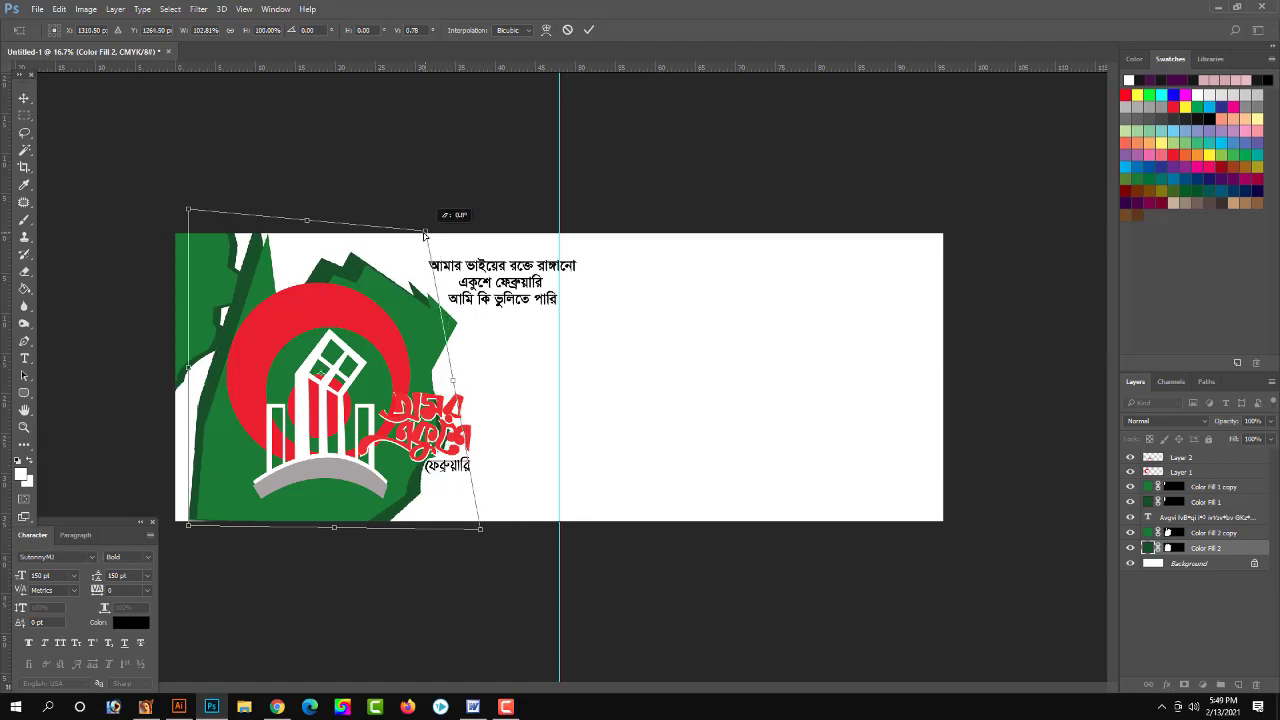
{"action": "key", "text": "Return"}
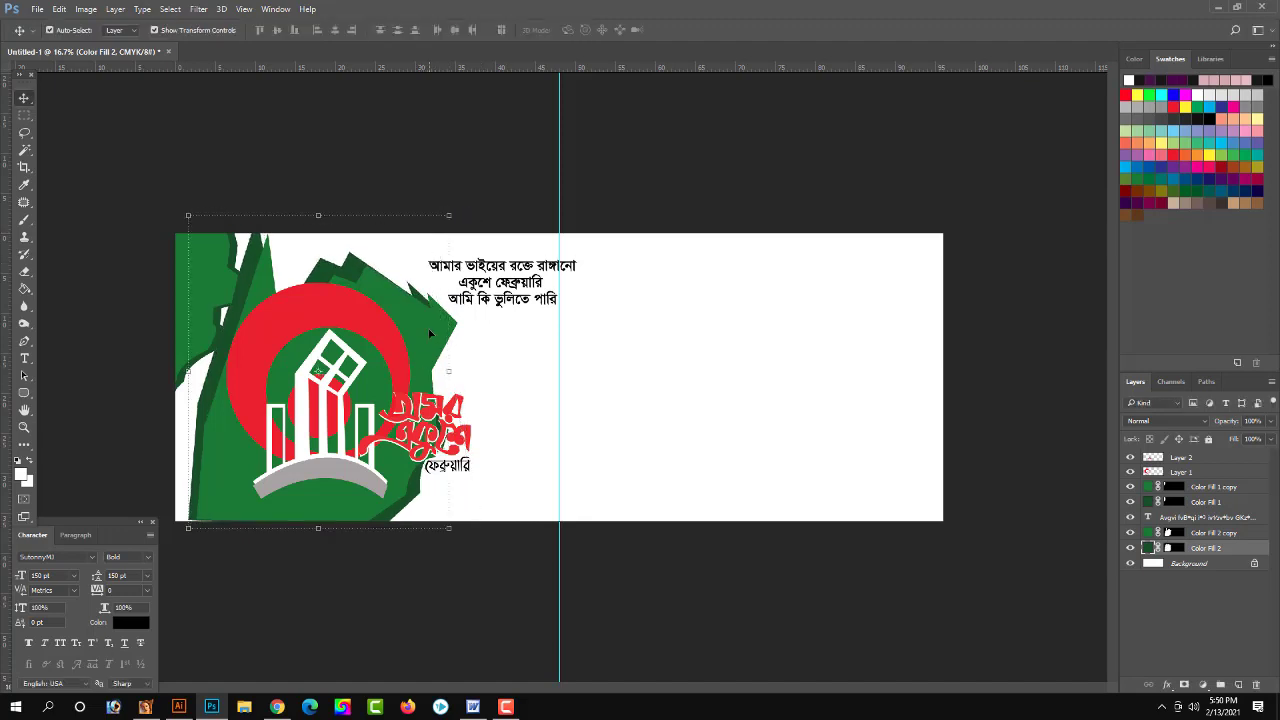
Step: Adjust the front green shape's top-left corner slightly
{"action": "key", "text": "ctrl+j"}
{"action": "key", "text": "ctrl+t"}
{"action": "left_click_drag", "start_coordinate": [195, 234], "coordinate": [190, 237]}
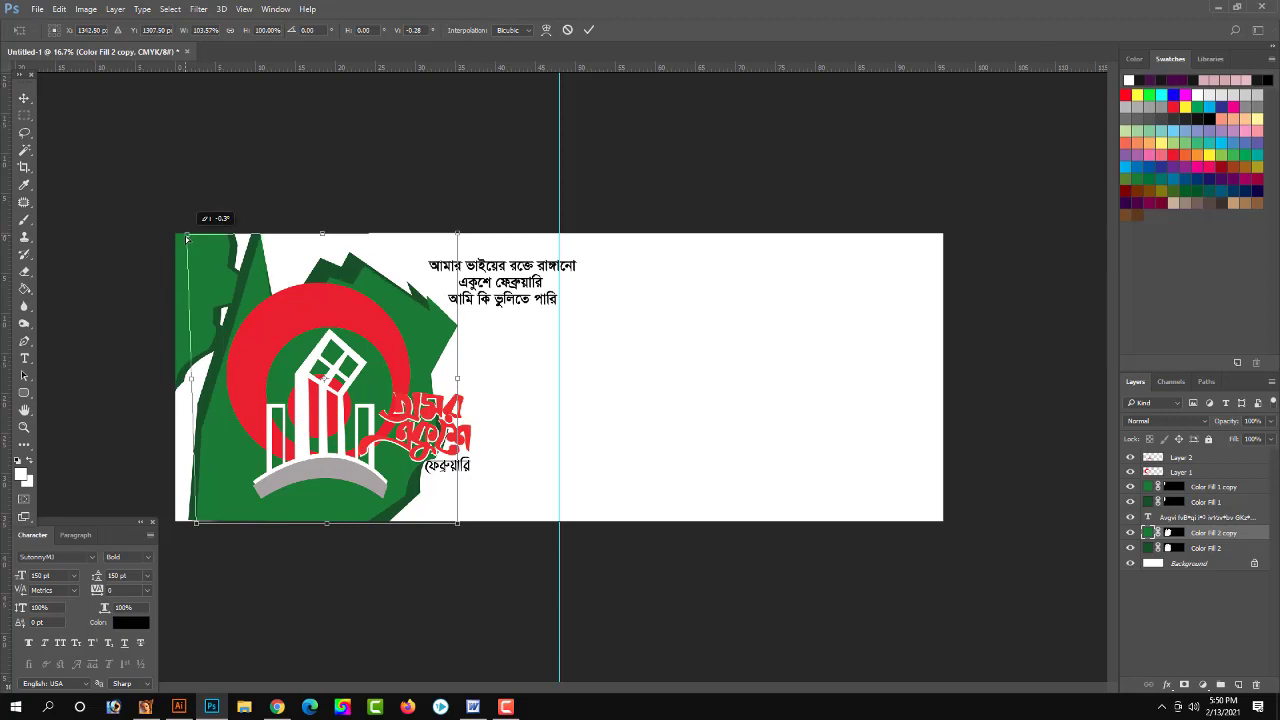
{"action": "key", "text": "Return"}
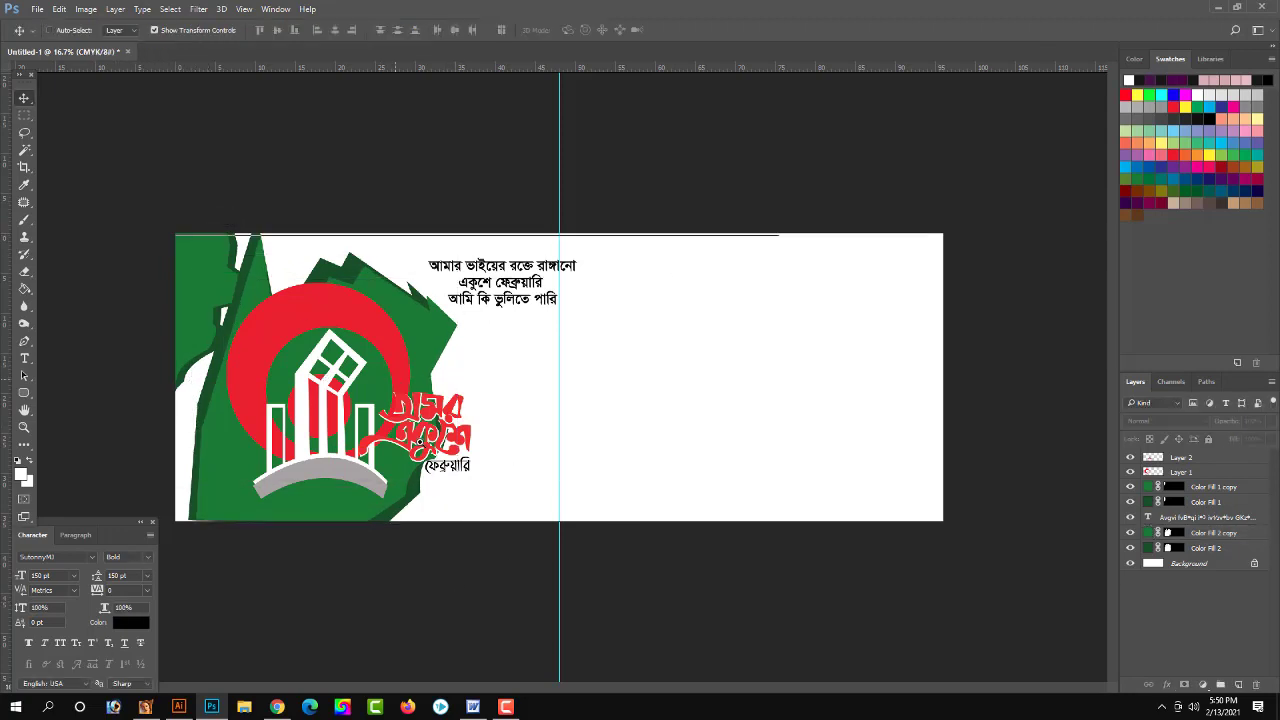
{"action": "scroll", "coordinate": [435, 450], "scroll_direction": "up", "scroll_amount": 1}
Step: Enlarge the red calligraphy on Layer 2 to about 137%
{"action": "left_click", "coordinate": [499, 416]}
{"action": "key", "text": "ctrl+t"}
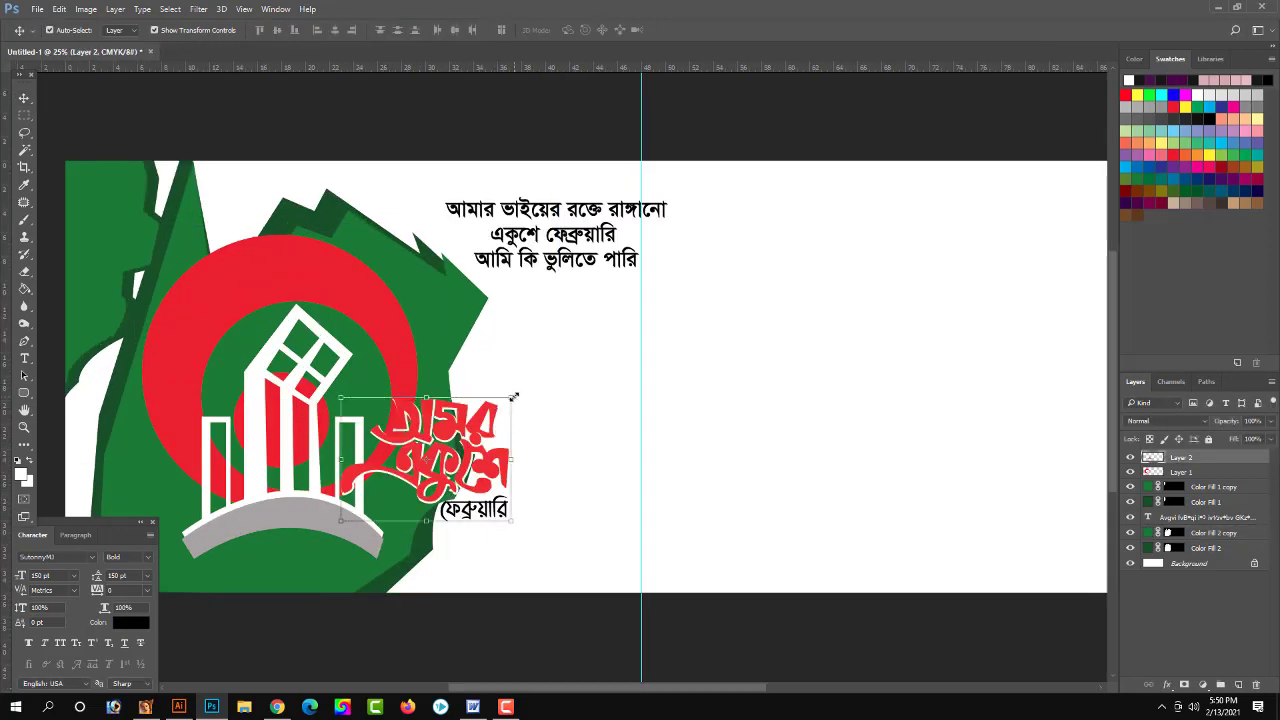
{"action": "left_click_drag", "start_coordinate": [512, 396], "coordinate": [543, 366]}
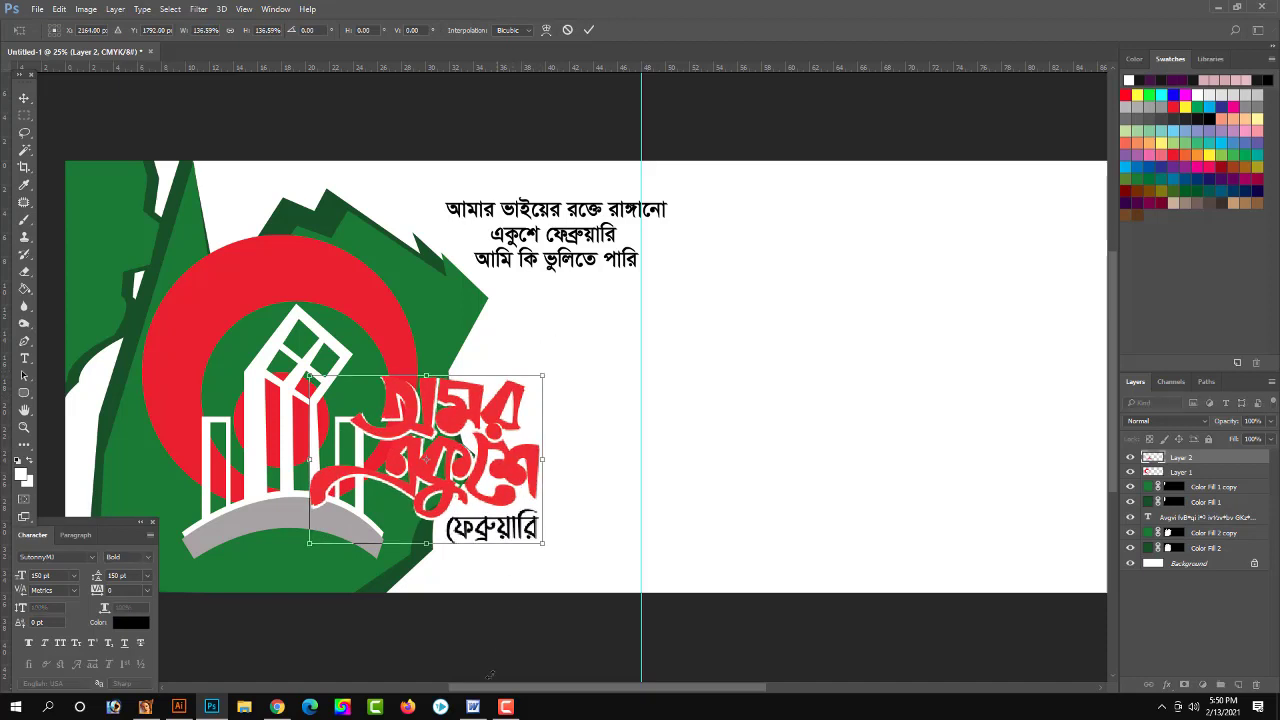
{"action": "key", "text": "Return"}
{"action": "scroll", "coordinate": [600, 423], "scroll_direction": "down", "scroll_amount": 1}
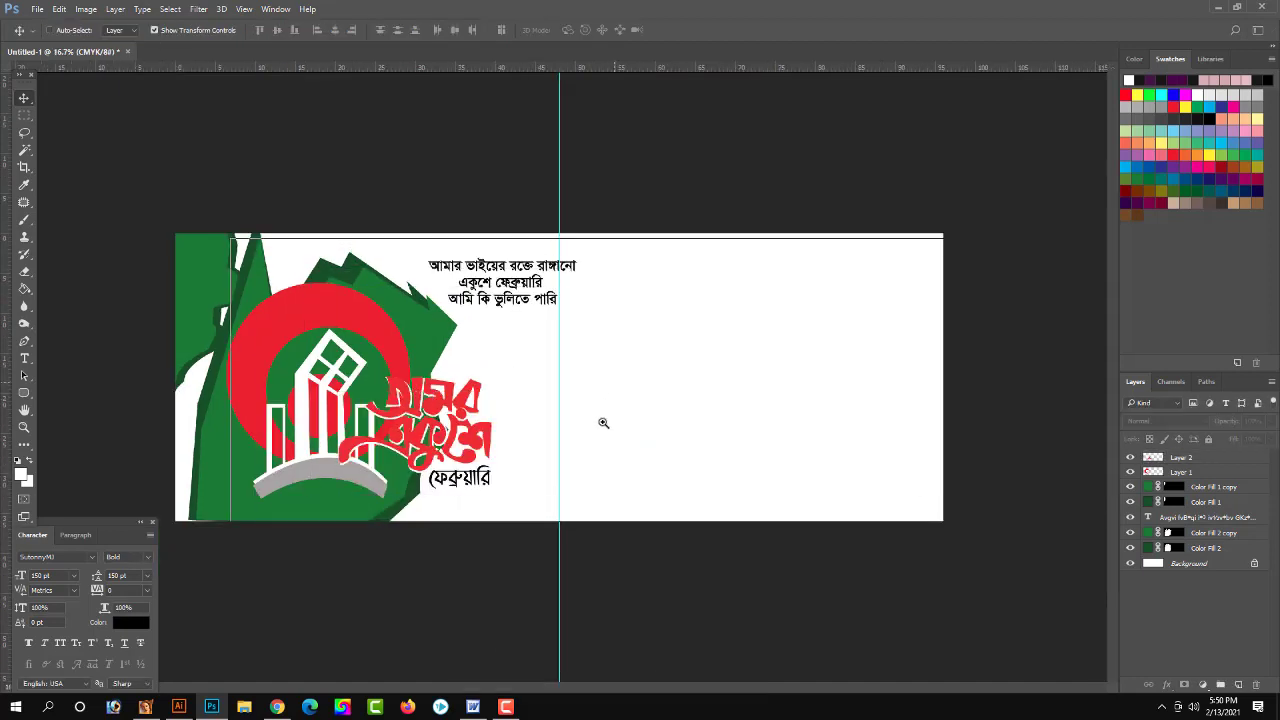
{"action": "scroll", "coordinate": [603, 409], "scroll_direction": "up", "scroll_amount": 1}
{"action": "scroll", "coordinate": [610, 430], "scroll_direction": "down", "scroll_amount": 1}
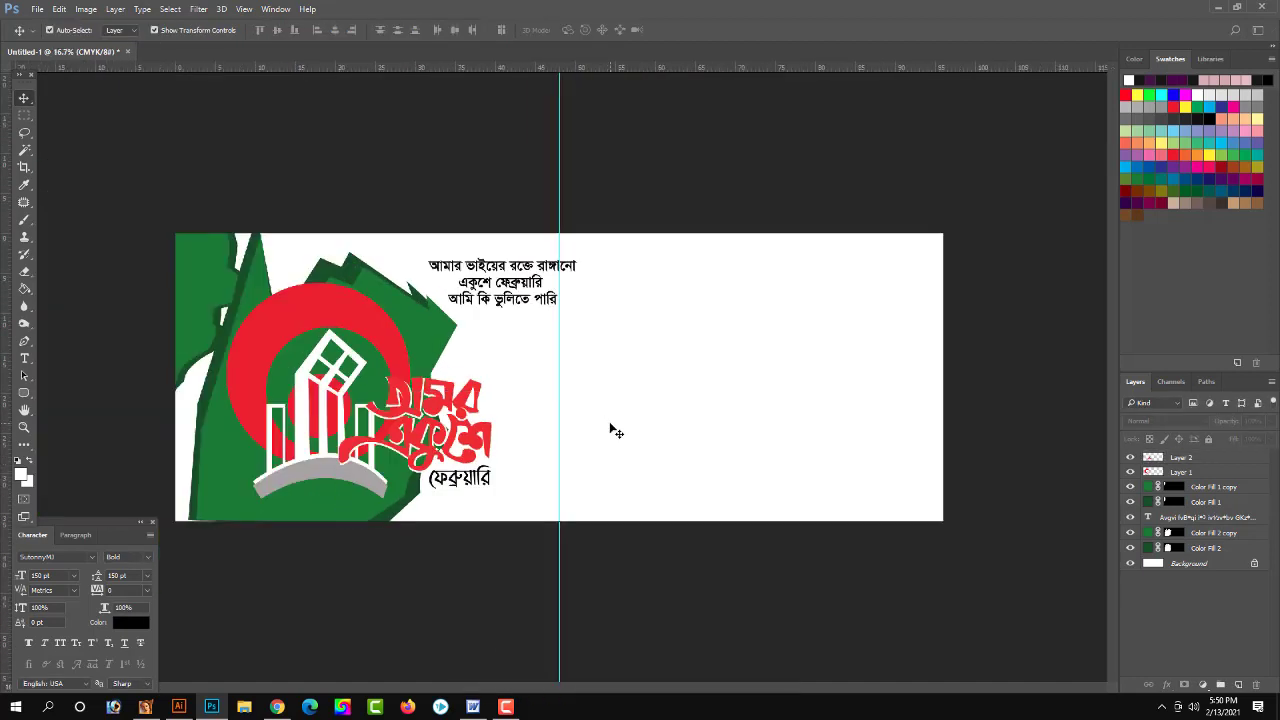
Step: Give the calligraphy a yellow stroke of about 18 px
{"action": "left_click", "coordinate": [484, 400]}
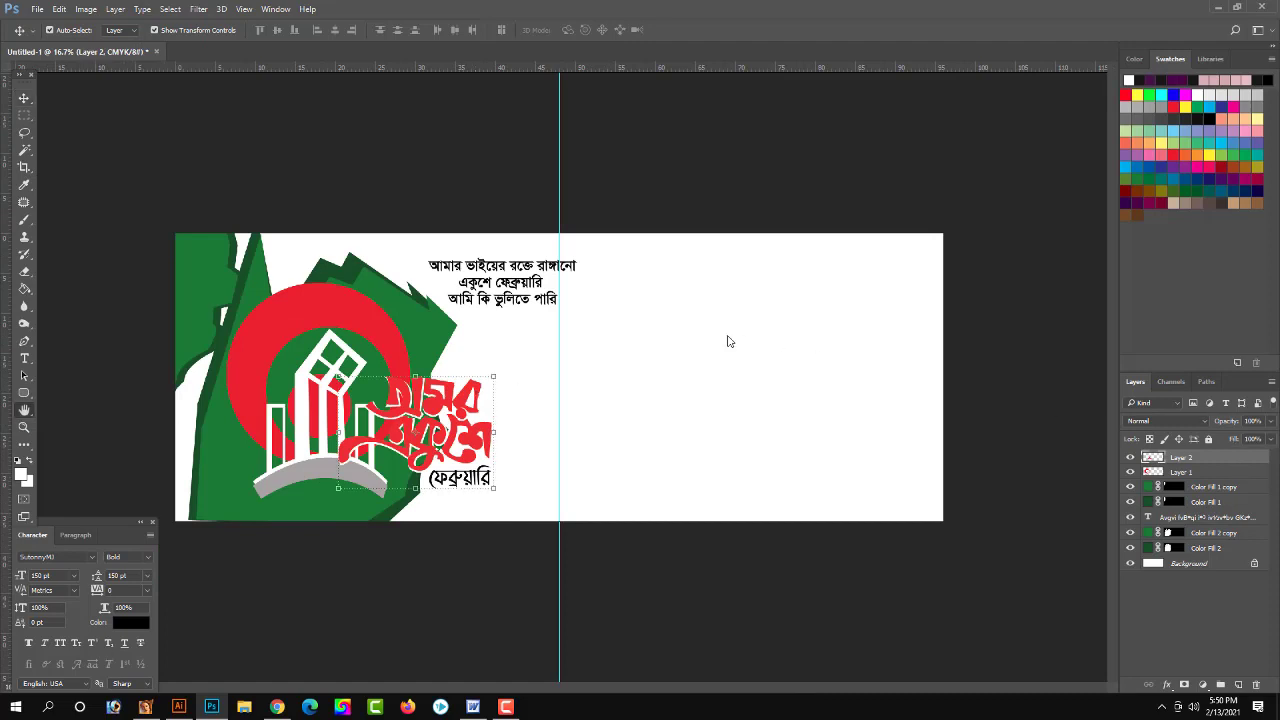
{"action": "left_click", "coordinate": [760, 352]}
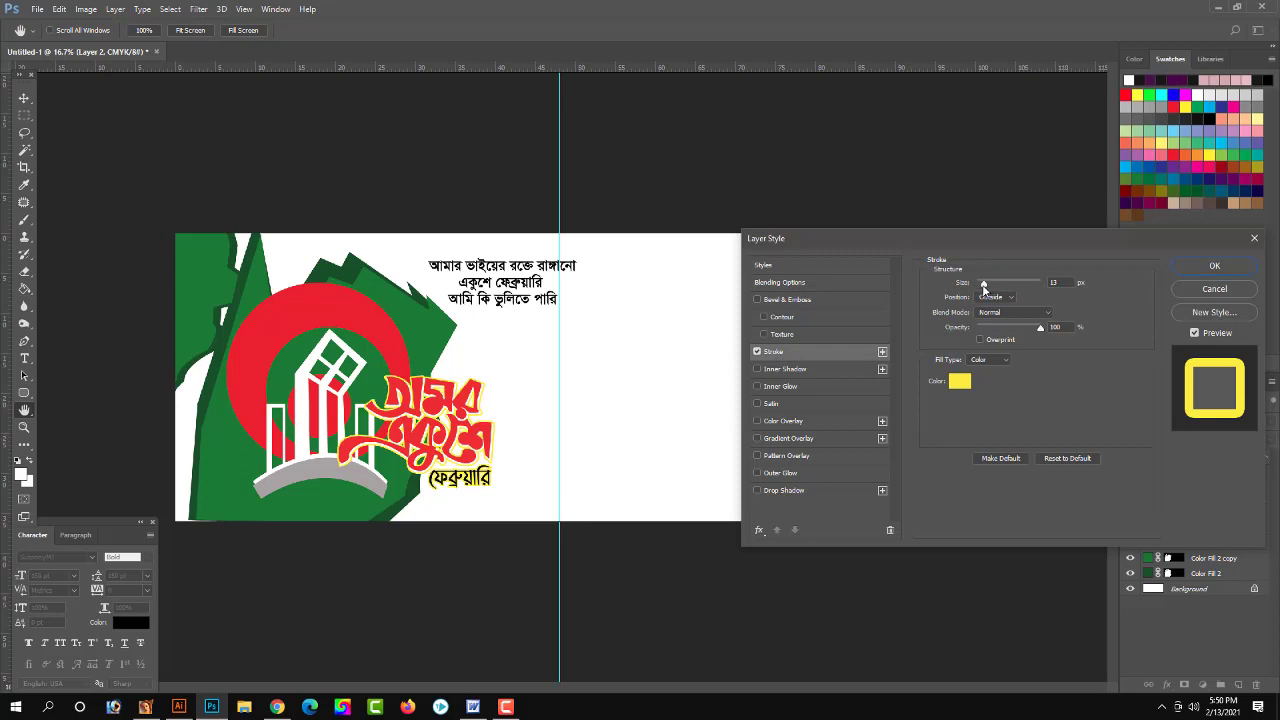
{"action": "left_click_drag", "start_coordinate": [984, 289], "coordinate": [986, 289]}
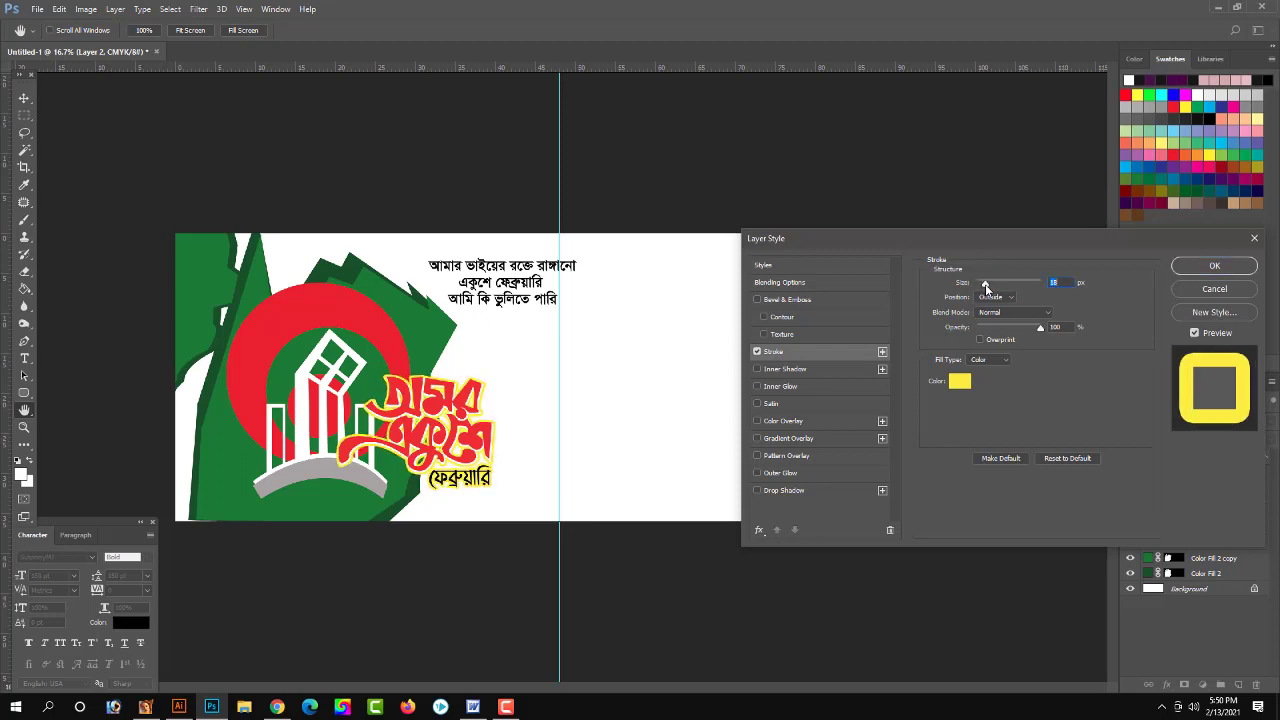
{"action": "key", "text": "Return"}
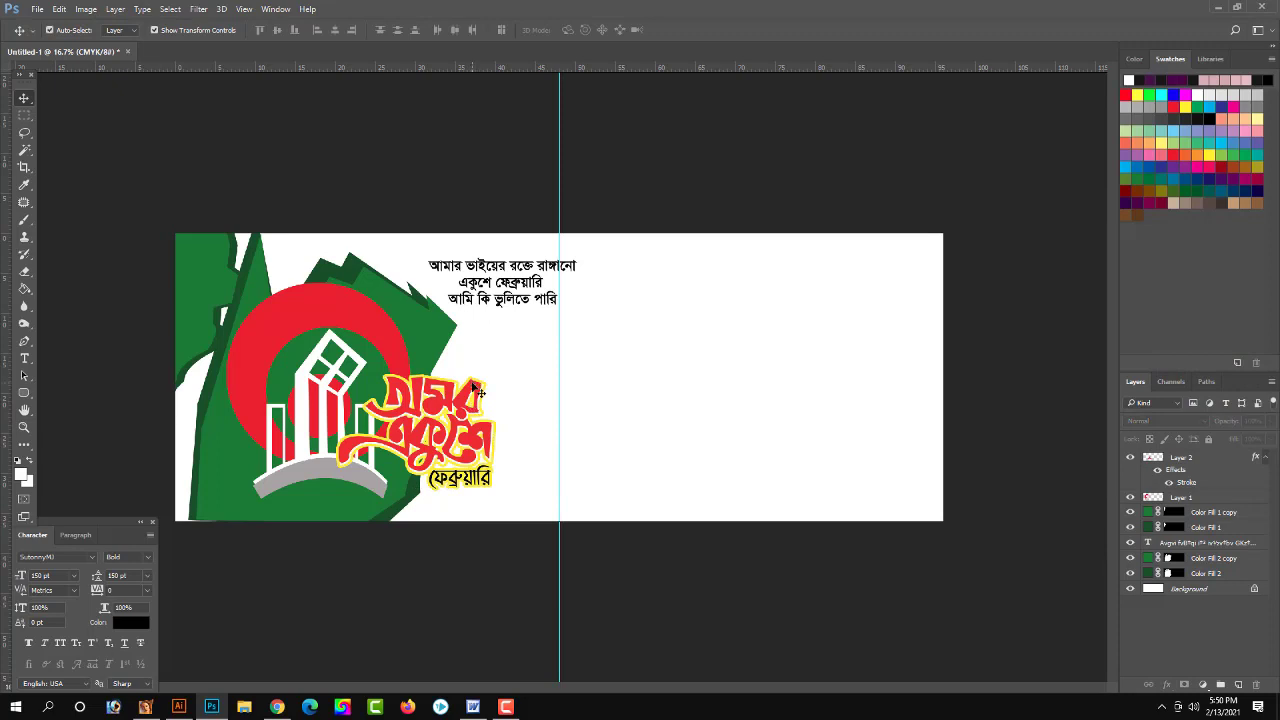
Step: Add a black drop shadow to the lettering: opacity about 72%, distance about 45 px, size 38 px
{"action": "left_click", "coordinate": [1190, 458]}
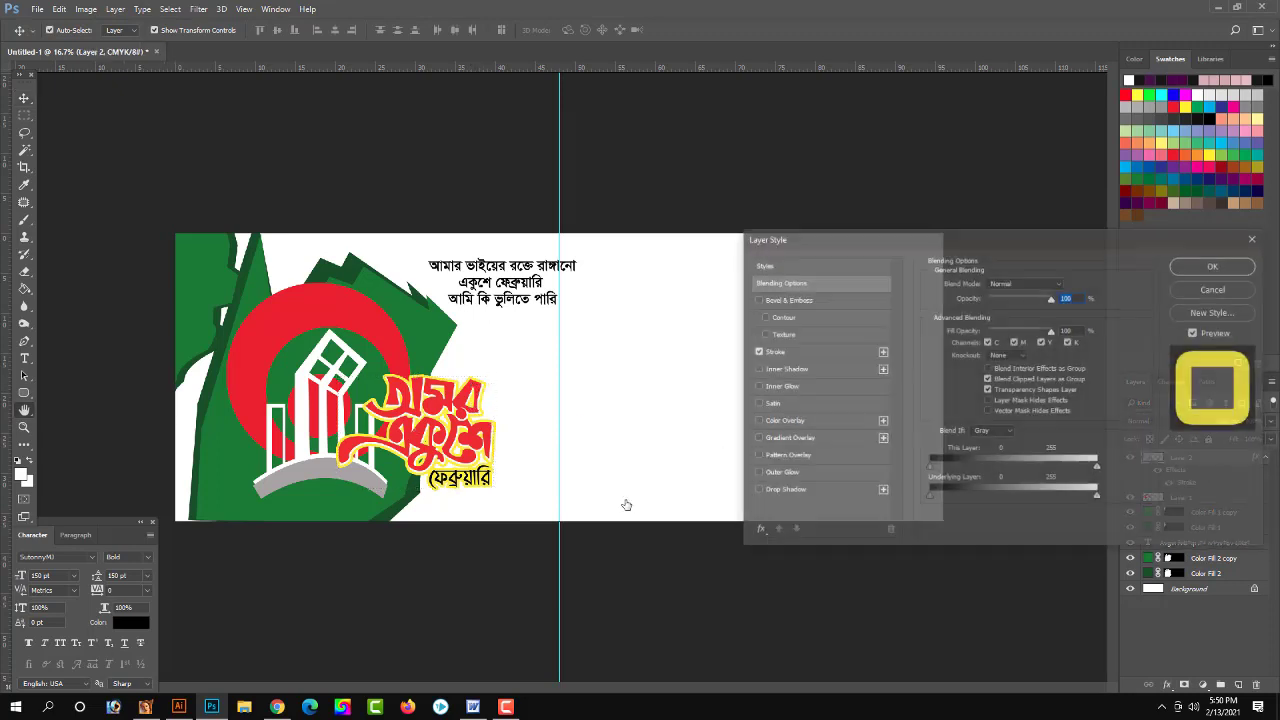
{"action": "left_click", "coordinate": [820, 490]}
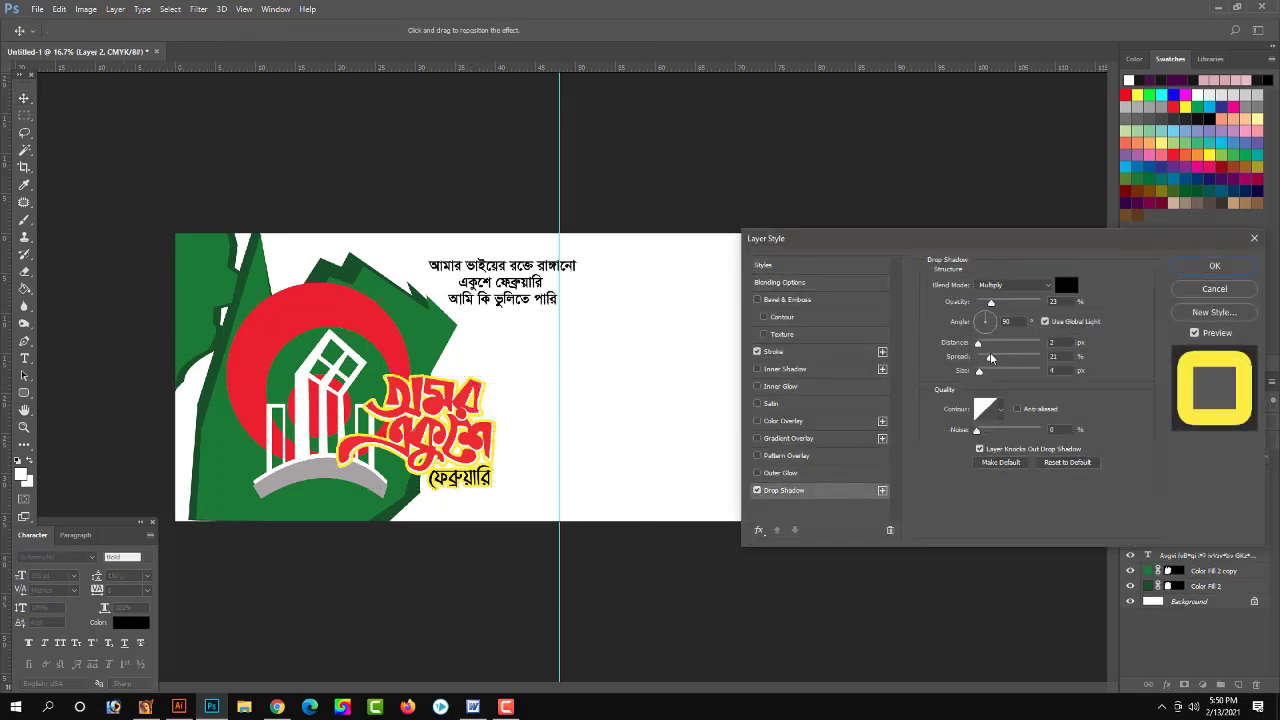
{"action": "left_click_drag", "start_coordinate": [989, 346], "coordinate": [1052, 305]}
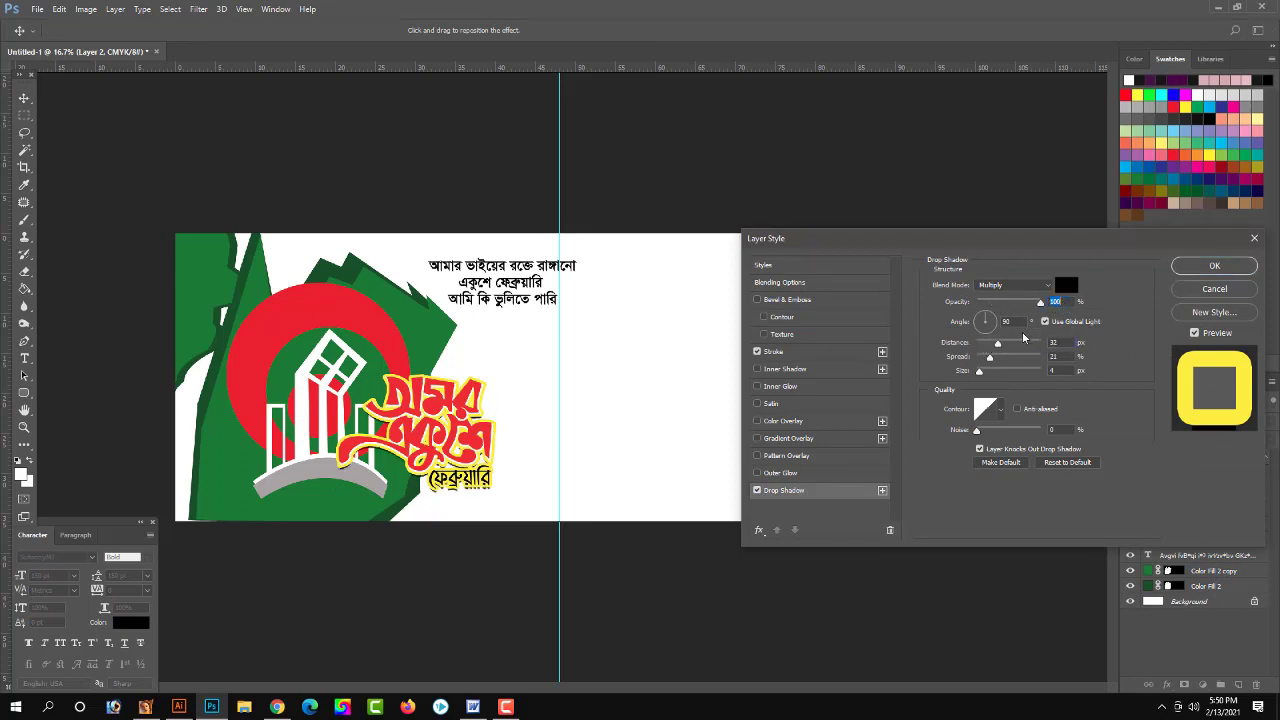
{"action": "left_click_drag", "start_coordinate": [999, 346], "coordinate": [991, 374]}
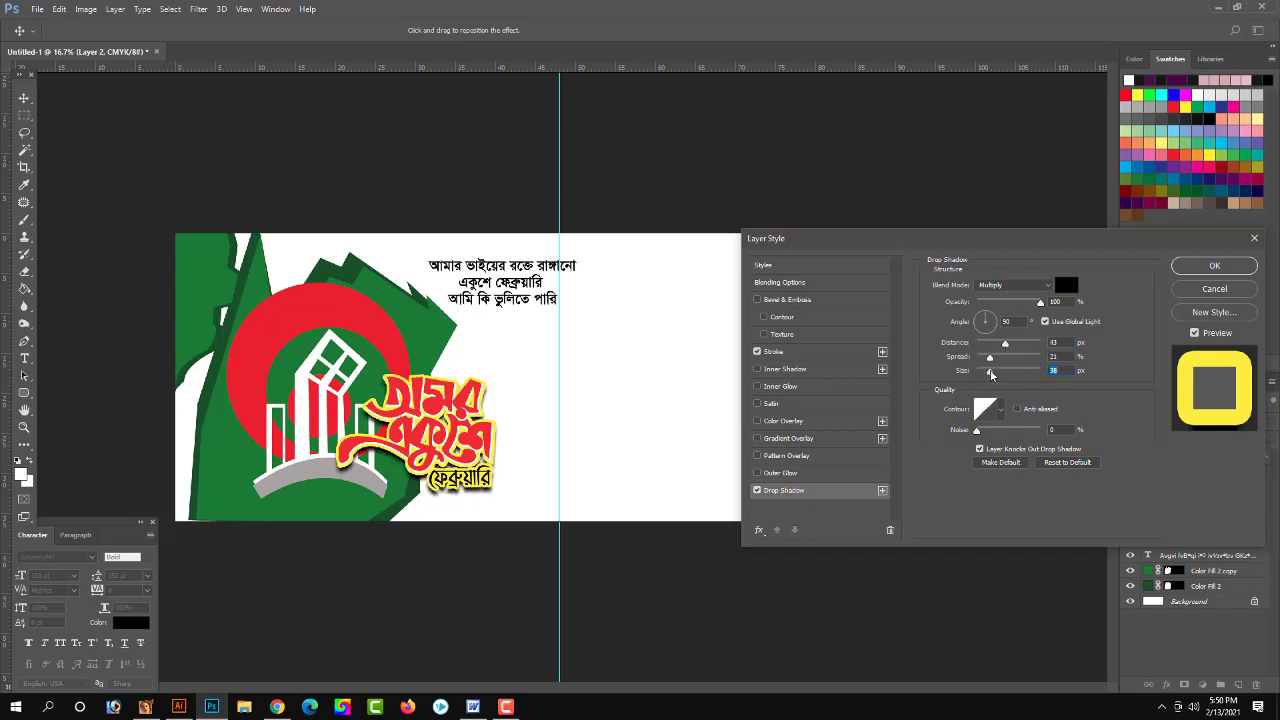
{"action": "left_click_drag", "start_coordinate": [1040, 302], "coordinate": [1013, 304]}
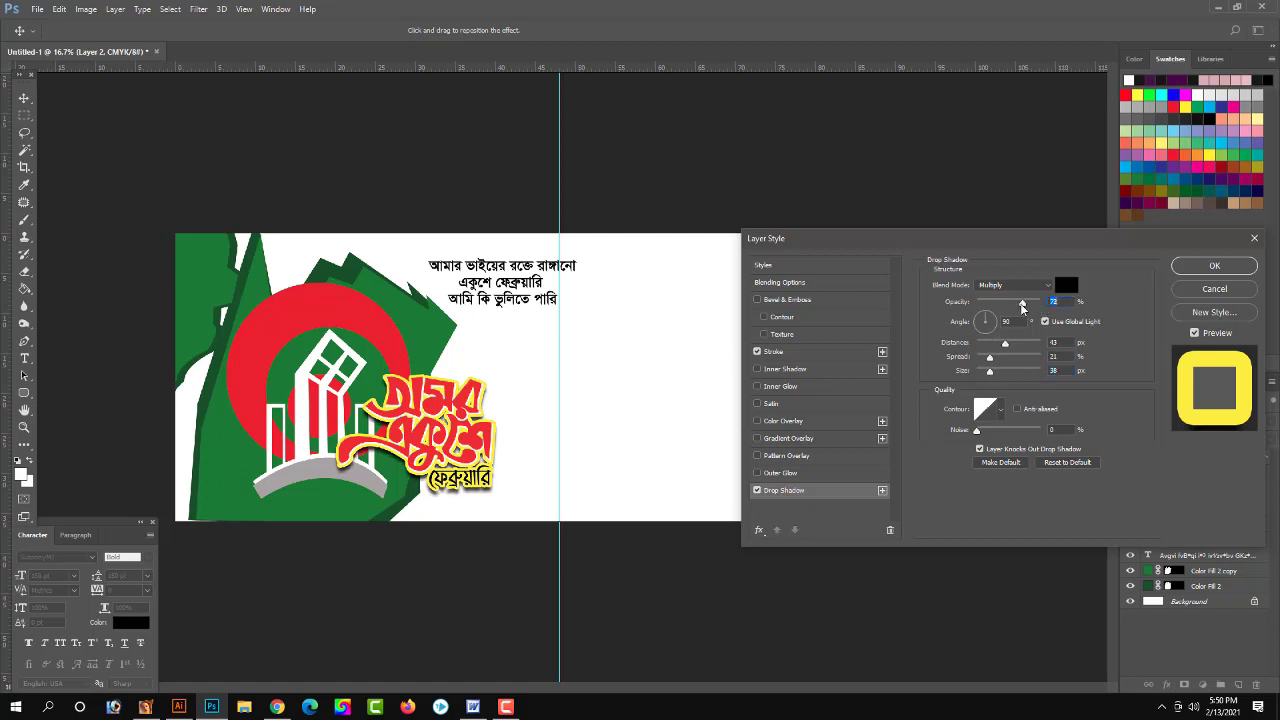
{"action": "key", "text": "Return"}
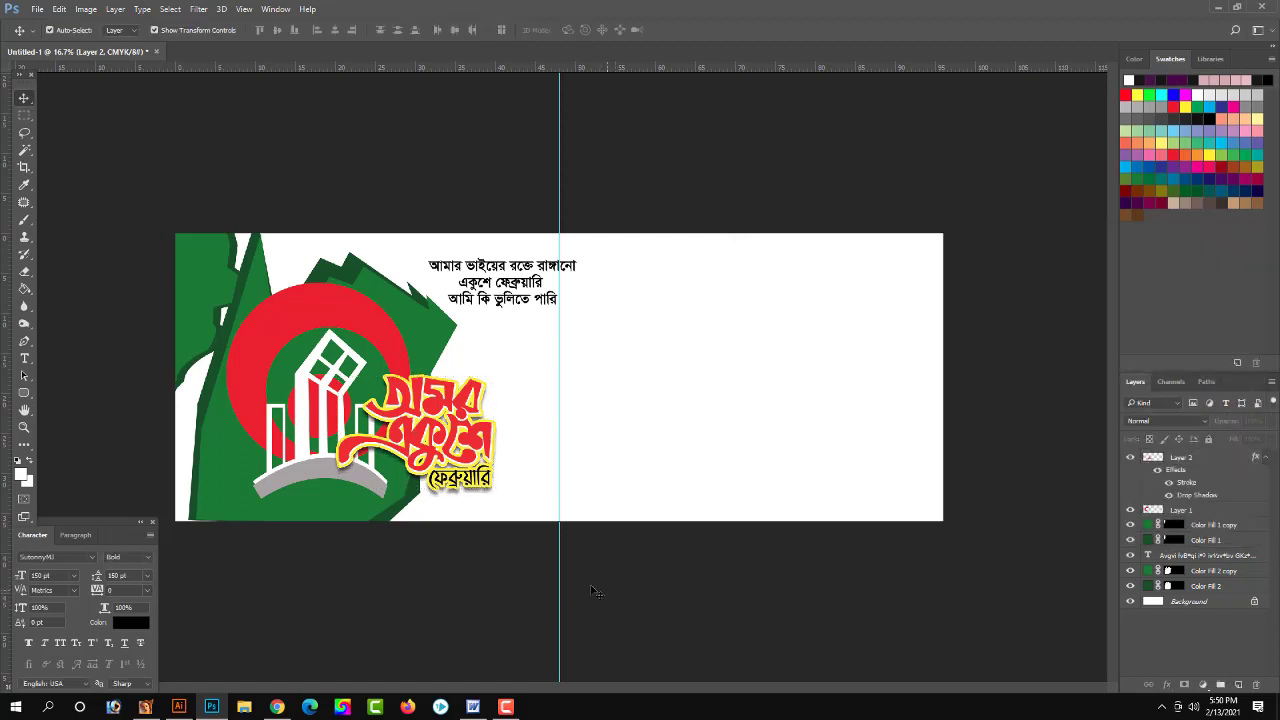
{"action": "left_click", "coordinate": [455, 375]}
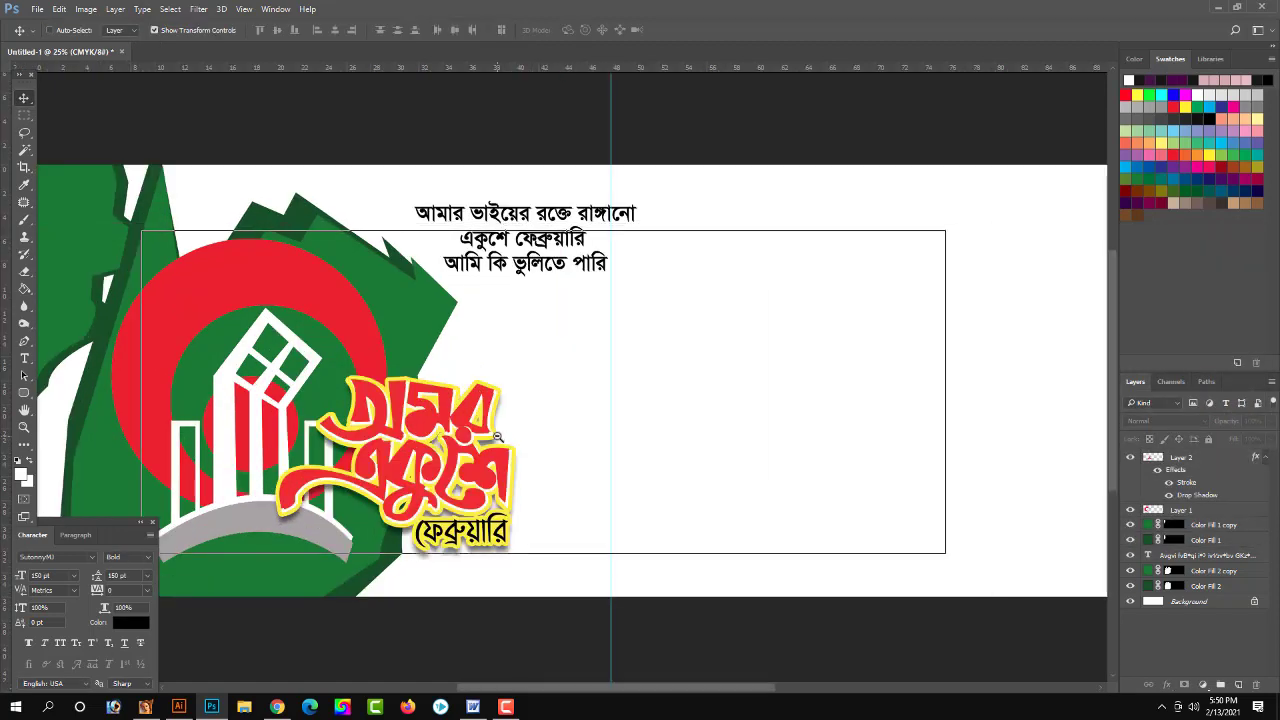
{"action": "key", "text": "ctrl+minus"}
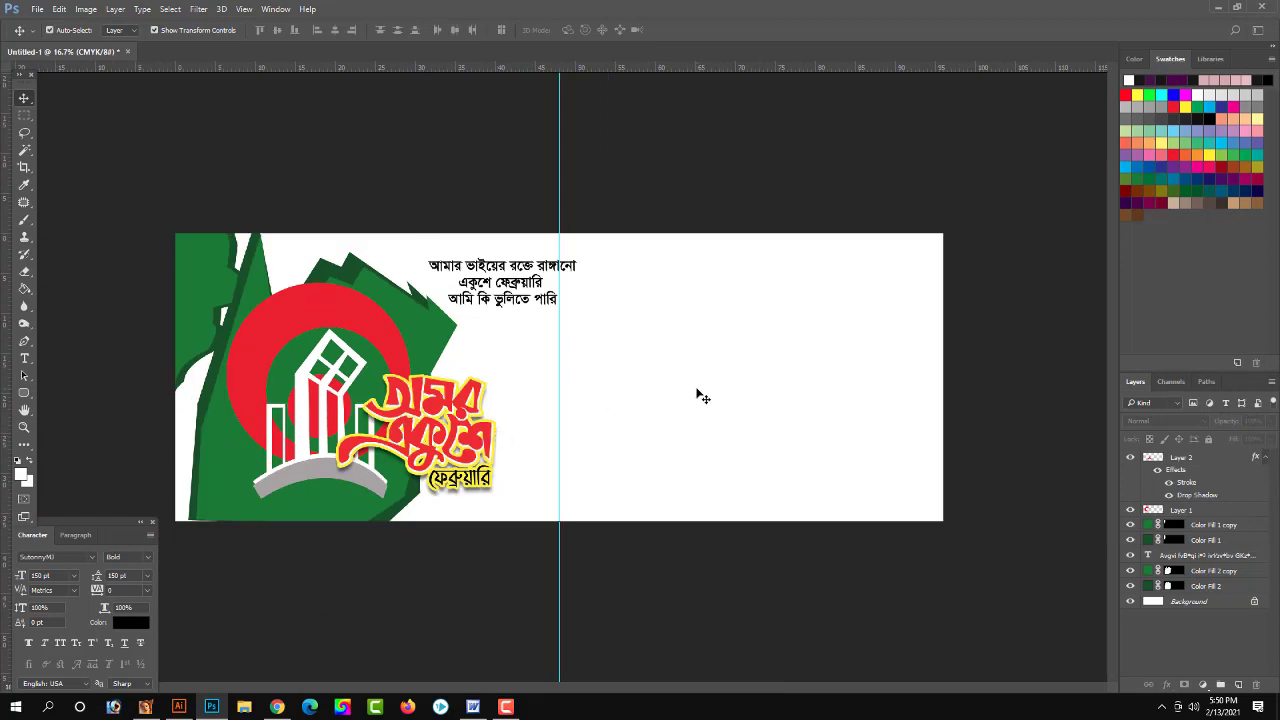
Step: Cut the black tribute frame and its grey crescent out of the Illustrator artwork
{"action": "left_click", "coordinate": [178, 707]}
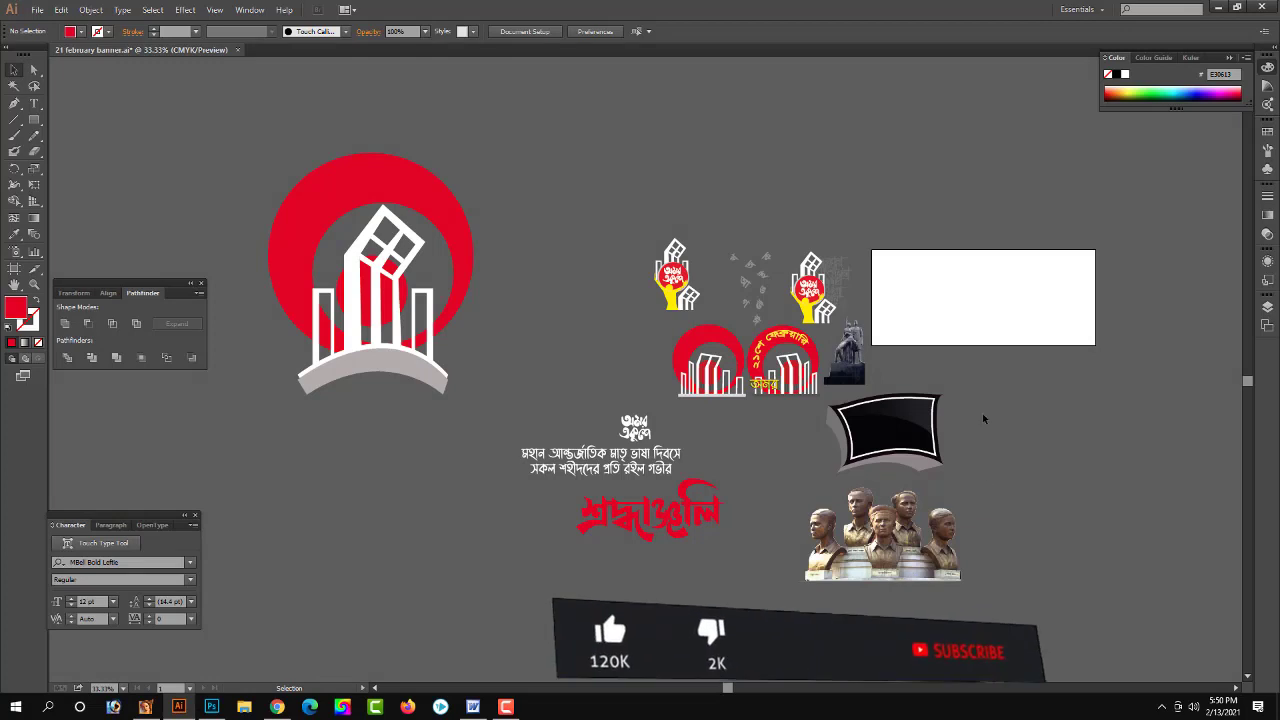
{"action": "key", "text": "a"}
{"action": "left_click", "coordinate": [855, 462]}
{"action": "key", "text": "ctrl+x"}
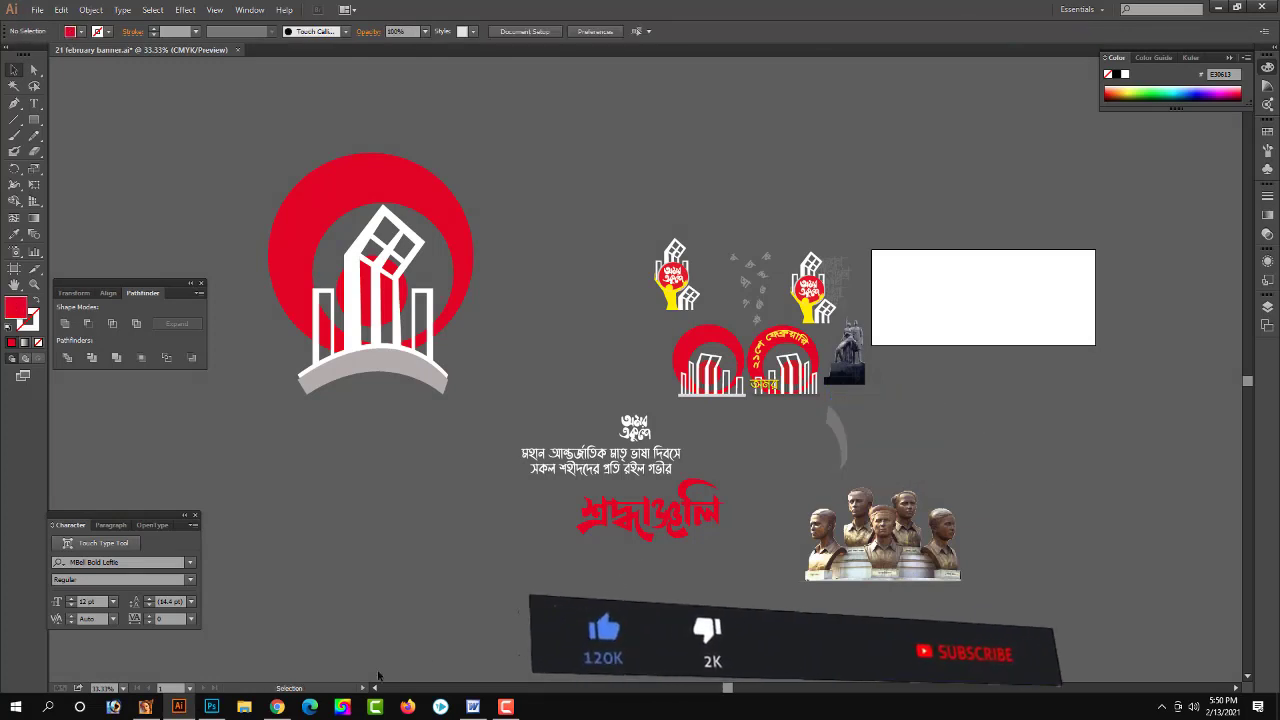
{"action": "key", "text": "v"}
{"action": "key", "text": "ctrl+f"}
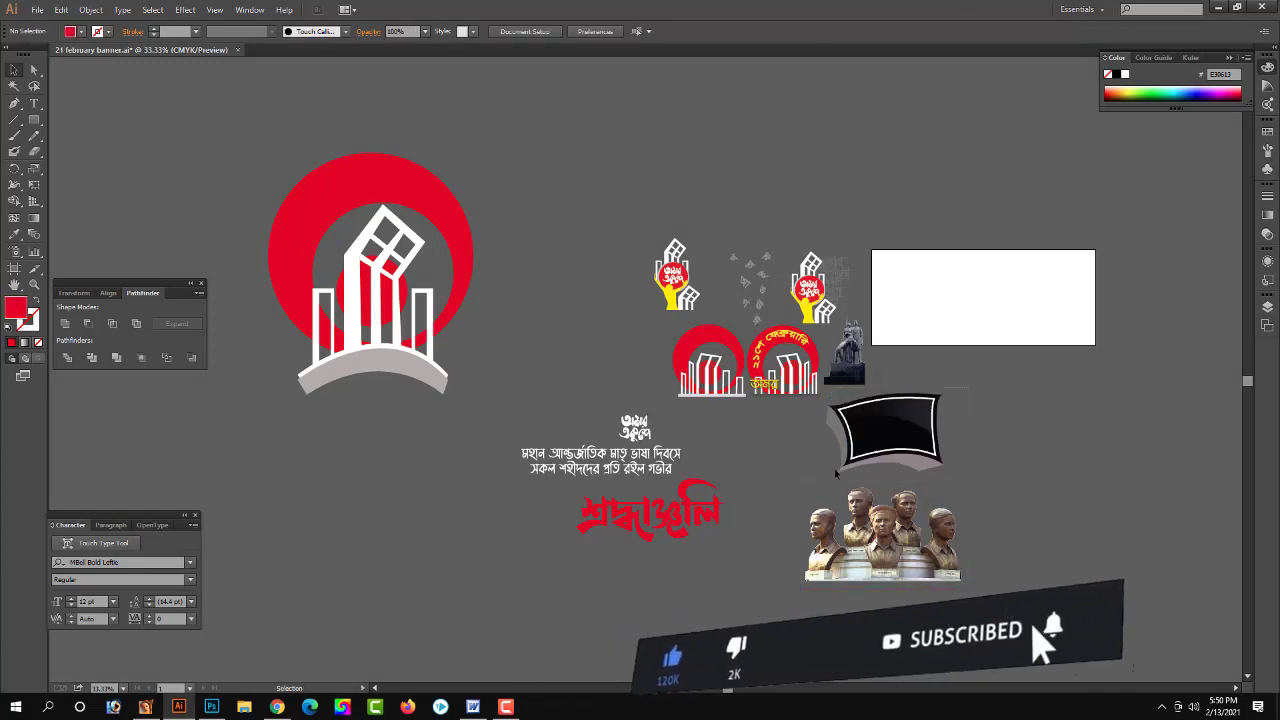
{"action": "left_click", "coordinate": [834, 468], "text": "shift"}
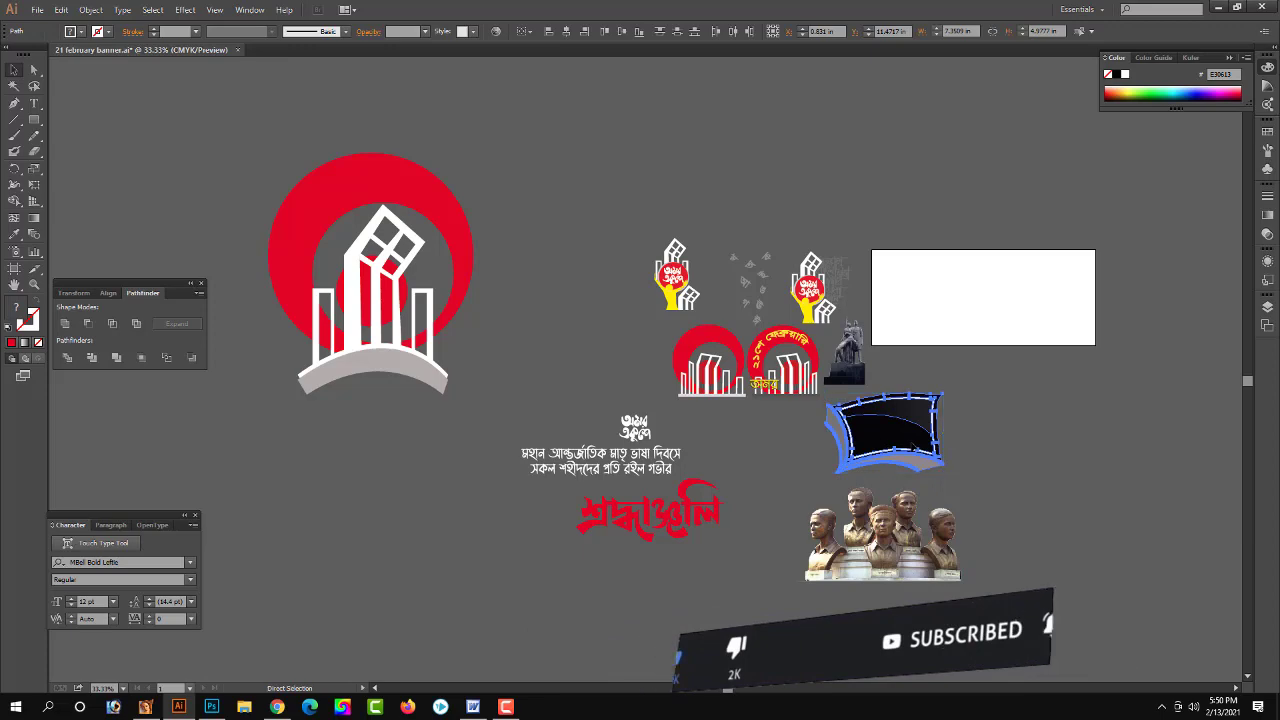
{"action": "key", "text": "Delete"}
Step: Paste the frame as pixels and enlarge it across the banner's right half
{"action": "left_click", "coordinate": [211, 707]}
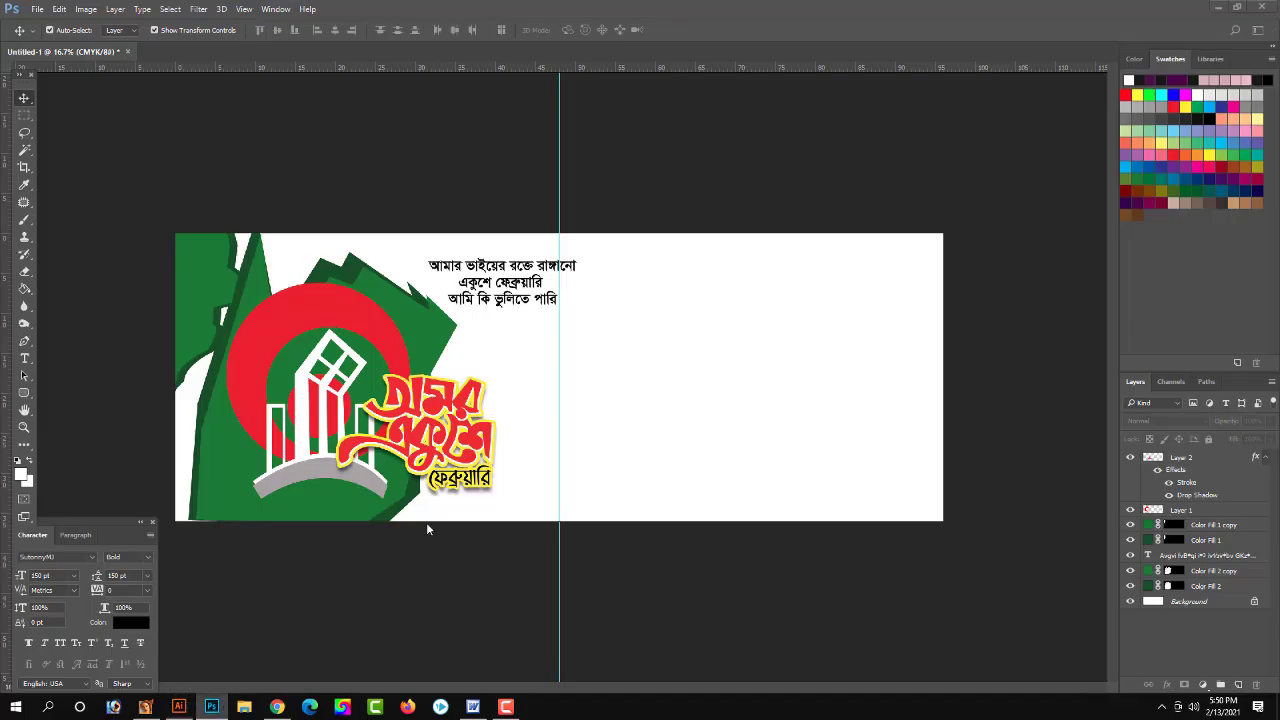
{"action": "key", "text": "ctrl+v"}
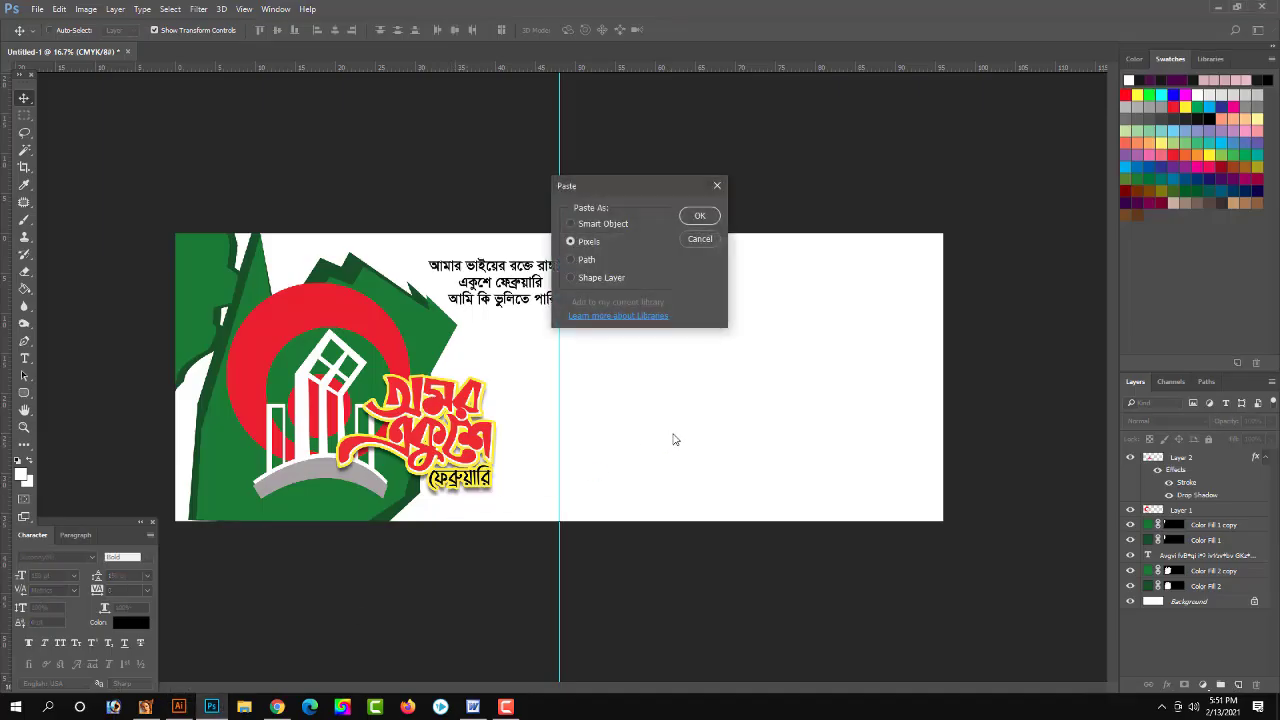
{"action": "left_click", "coordinate": [700, 216]}
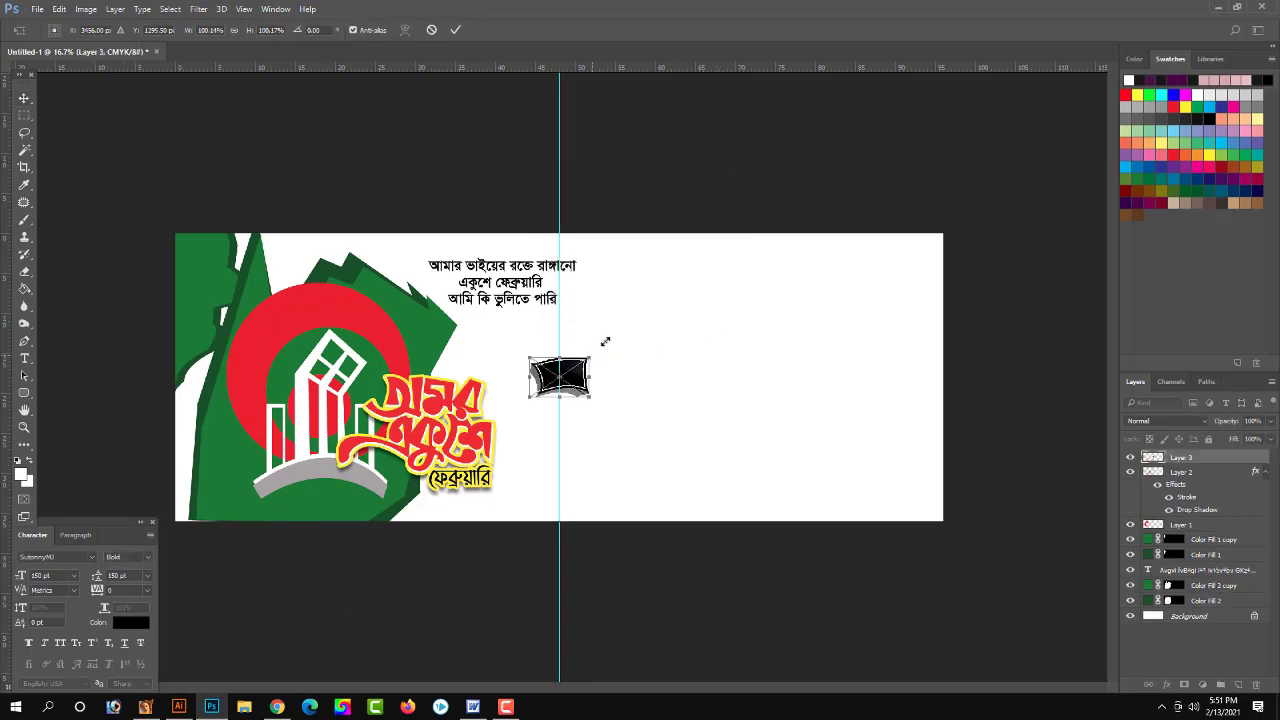
{"action": "left_click_drag", "start_coordinate": [605, 342], "coordinate": [700, 262]}
{"action": "left_click_drag", "start_coordinate": [676, 362], "coordinate": [868, 362]}
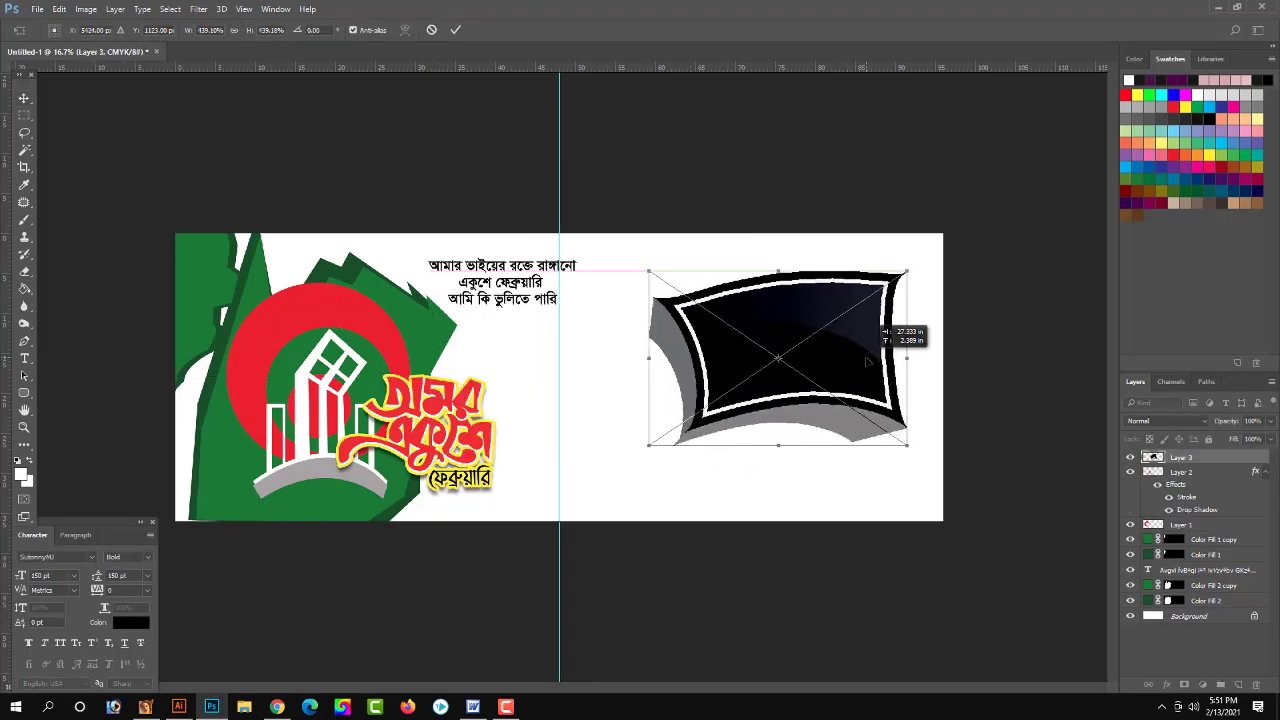
{"action": "mouse_move", "coordinate": [907, 271]}
{"action": "left_mouse_down"}
{"action": "mouse_move", "coordinate": [940, 249]}
{"action": "mouse_move", "coordinate": [887, 312]}
{"action": "left_mouse_up"}
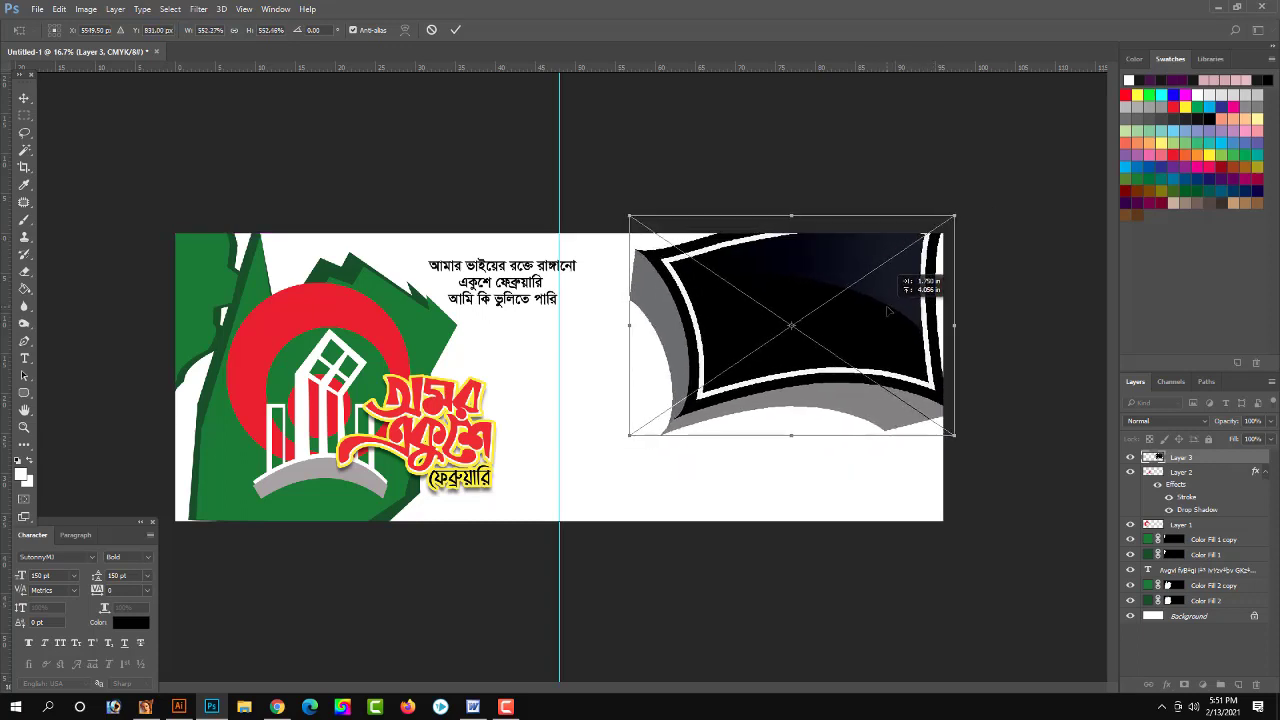
{"action": "key", "text": "Return"}
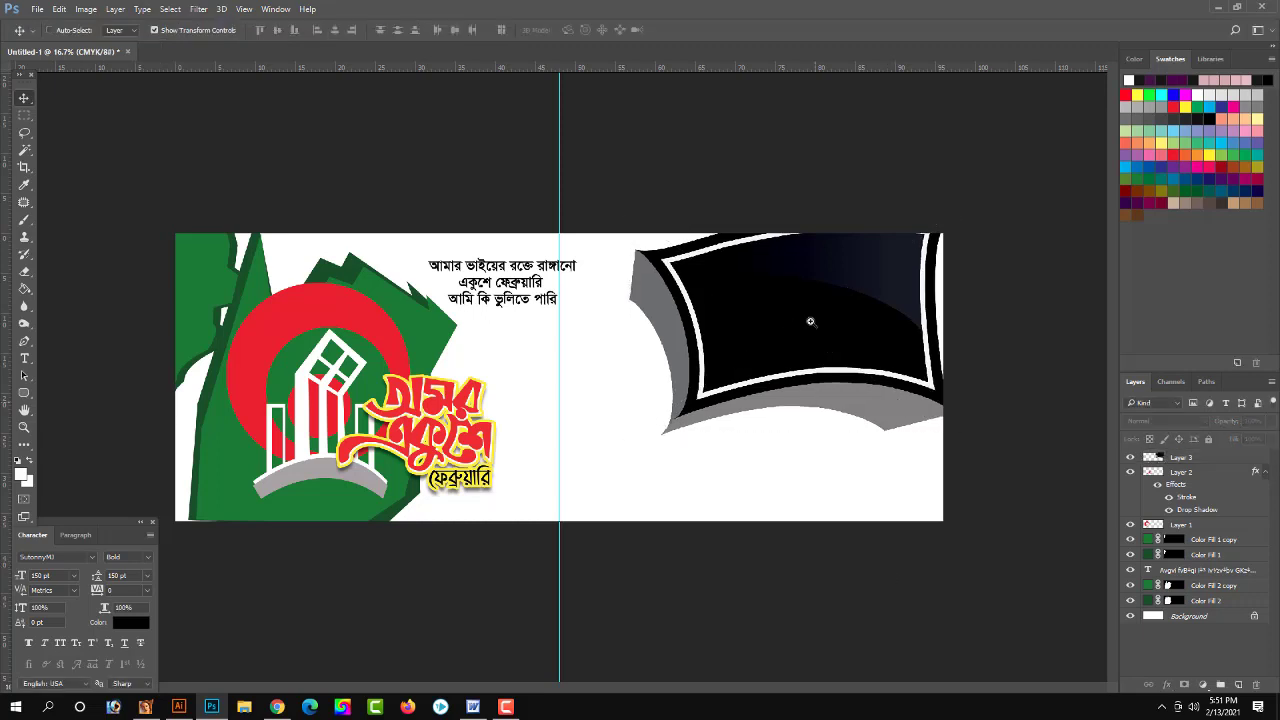
{"action": "scroll", "coordinate": [803, 380], "scroll_direction": "up", "scroll_amount": 1}
{"action": "left_click", "coordinate": [805, 382]}
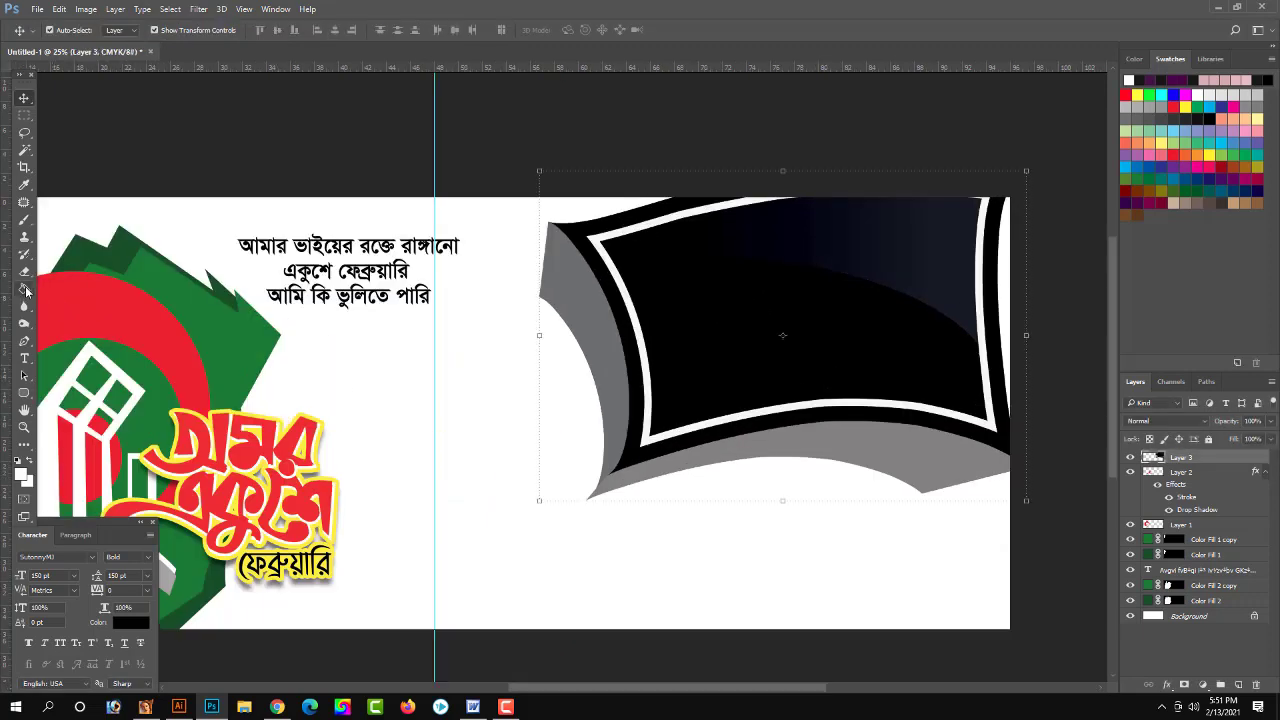
Step: Erase the grey wedge along the frame's left edge with a large eraser
{"action": "key", "text": "e"}
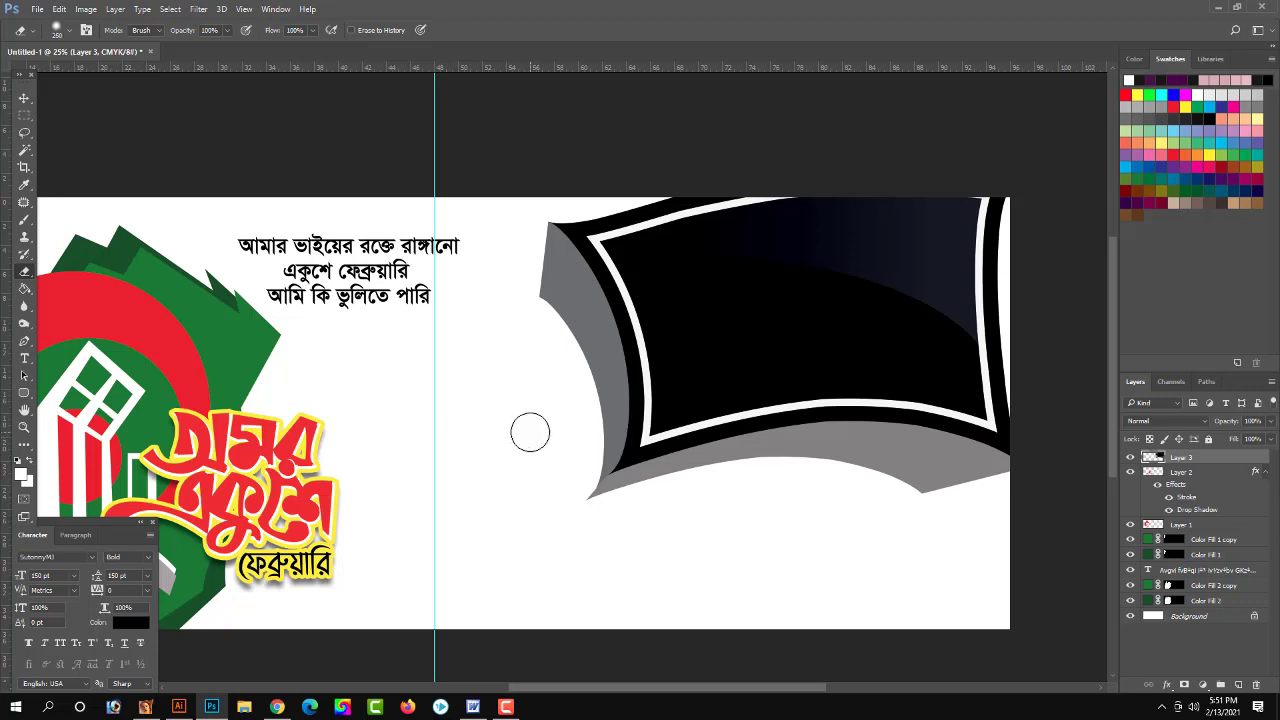
{"action": "key", "text": "bracketright"}
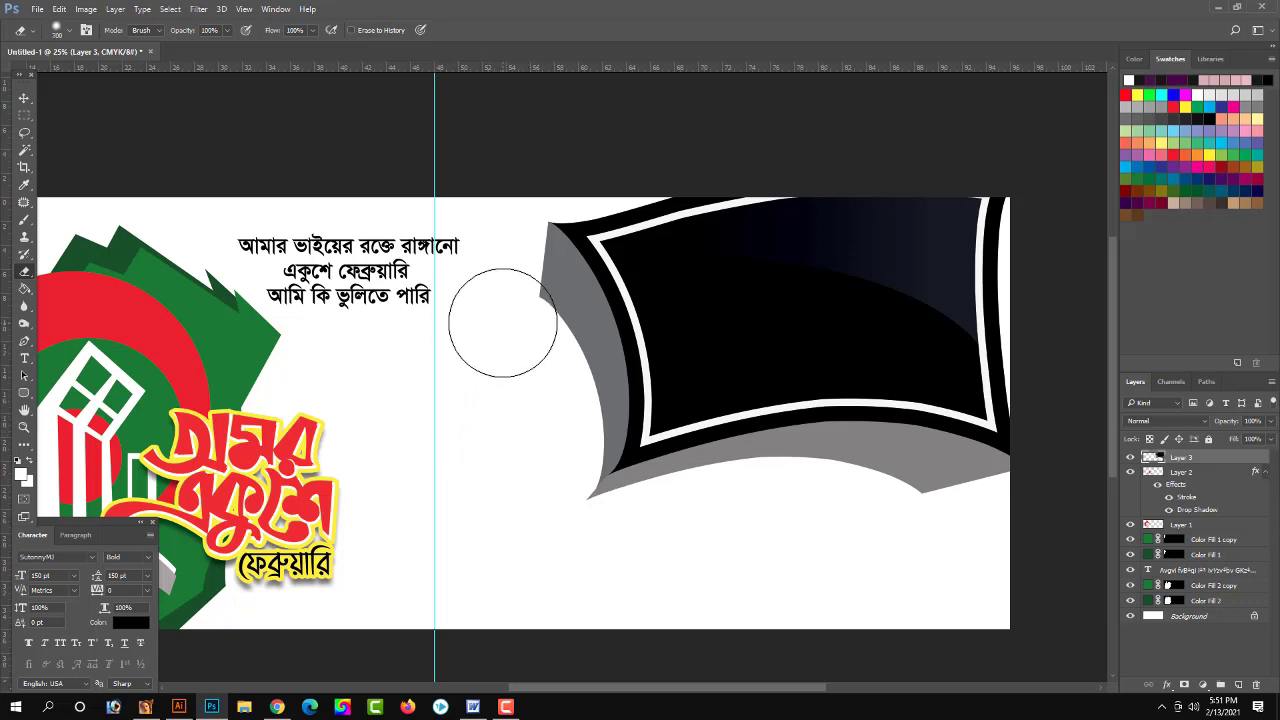
{"action": "mouse_move", "coordinate": [503, 323]}
{"action": "left_mouse_down"}
{"action": "mouse_move", "coordinate": [543, 403]}
{"action": "mouse_move", "coordinate": [491, 291]}
{"action": "mouse_move", "coordinate": [498, 227]}
{"action": "mouse_move", "coordinate": [491, 277]}
{"action": "mouse_move", "coordinate": [551, 403]}
{"action": "mouse_move", "coordinate": [554, 469]}
{"action": "mouse_move", "coordinate": [544, 447]}
{"action": "mouse_move", "coordinate": [554, 457]}
{"action": "mouse_move", "coordinate": [557, 406]}
{"action": "mouse_move", "coordinate": [551, 503]}
{"action": "mouse_move", "coordinate": [531, 326]}
{"action": "mouse_move", "coordinate": [514, 306]}
{"action": "mouse_move", "coordinate": [542, 323]}
{"action": "mouse_move", "coordinate": [531, 297]}
{"action": "mouse_move", "coordinate": [560, 400]}
{"action": "mouse_move", "coordinate": [570, 539]}
{"action": "mouse_move", "coordinate": [686, 506]}
{"action": "mouse_move", "coordinate": [922, 510]}
{"action": "mouse_move", "coordinate": [720, 503]}
{"action": "mouse_move", "coordinate": [1033, 512]}
{"action": "mouse_move", "coordinate": [766, 506]}
{"action": "left_mouse_up"}
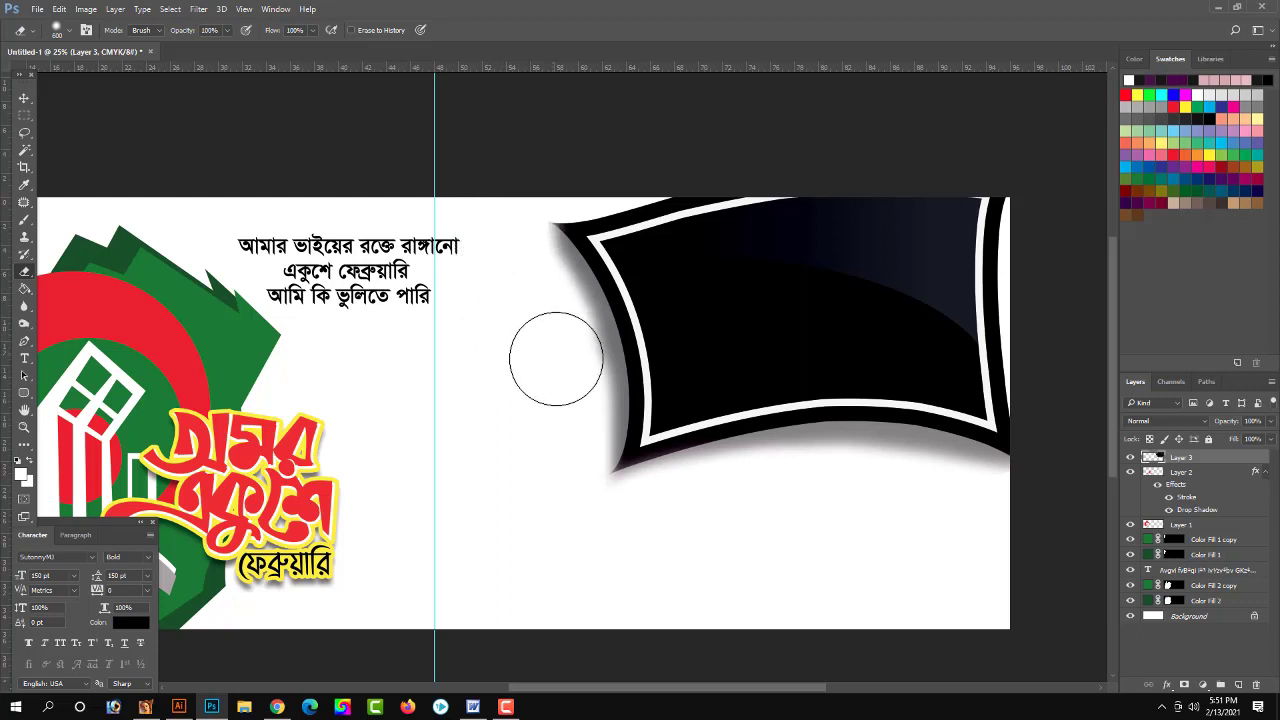
Step: Skew the frame's lower-left corner and widen it leftward toward the centre
{"action": "left_click", "coordinate": [24, 98]}
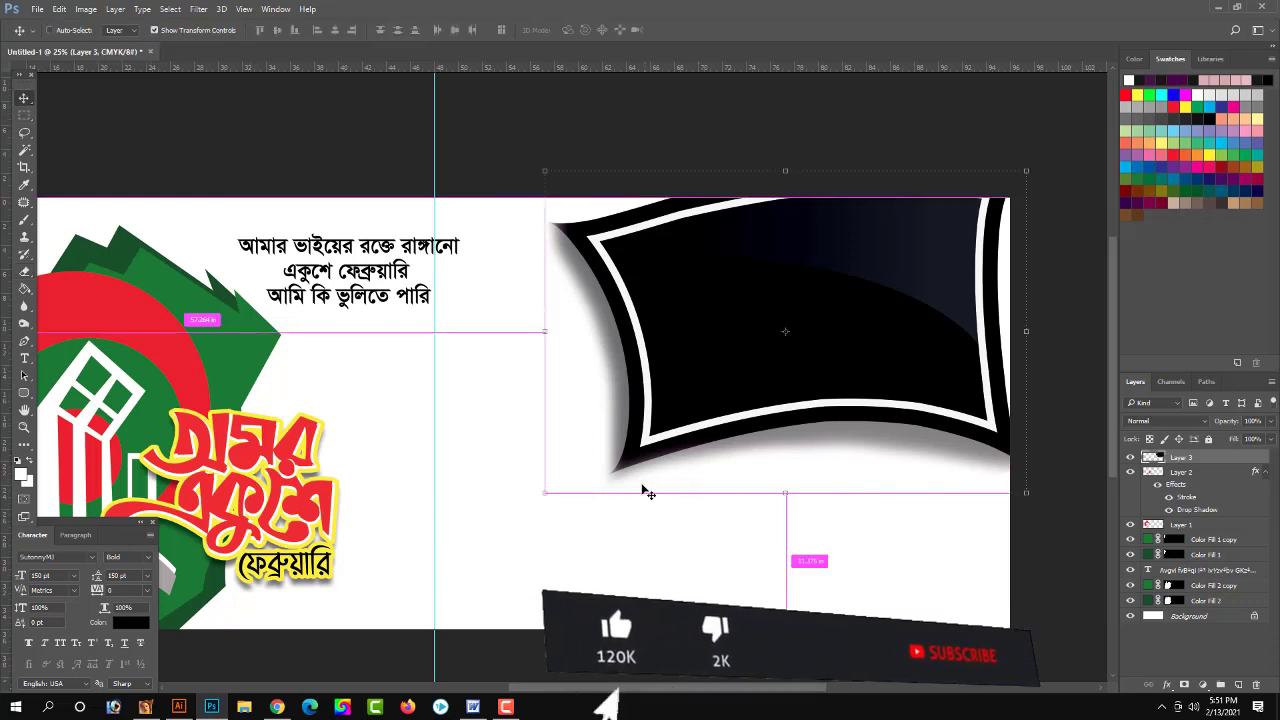
{"action": "left_click_drag", "start_coordinate": [544, 493], "coordinate": [479, 580]}
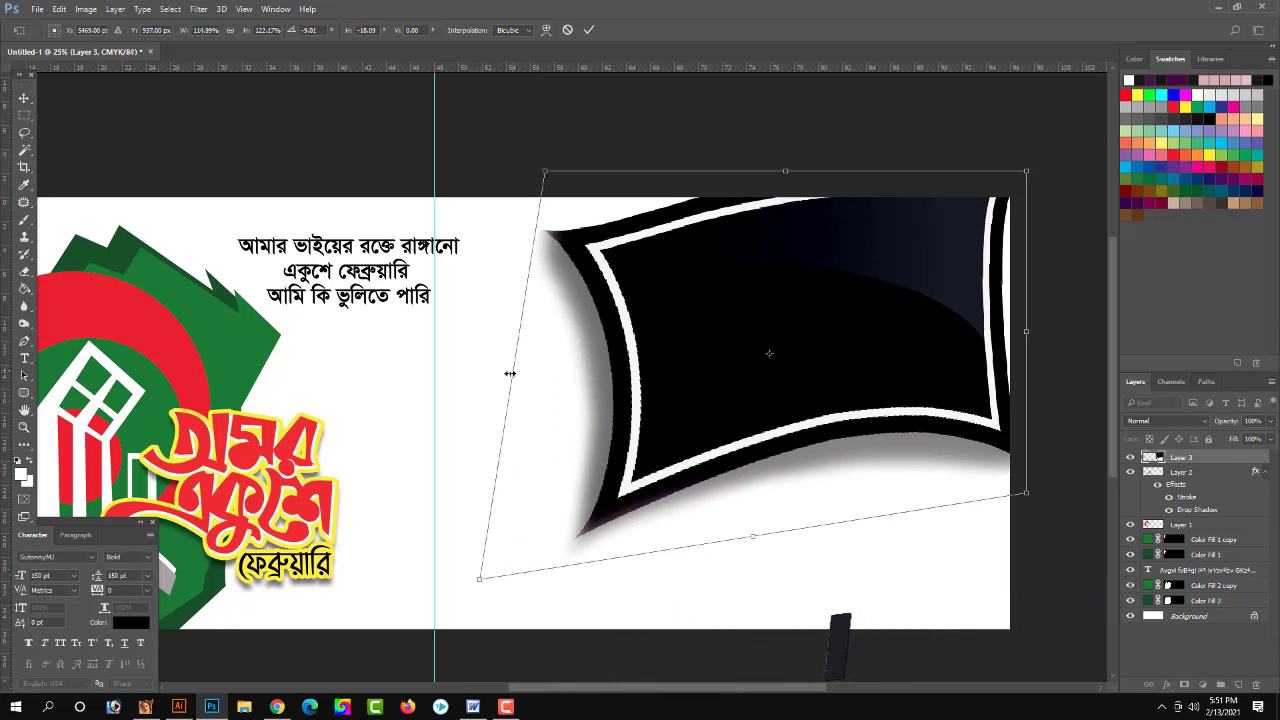
{"action": "left_click_drag", "start_coordinate": [511, 375], "coordinate": [464, 381]}
{"action": "key", "text": "Return"}
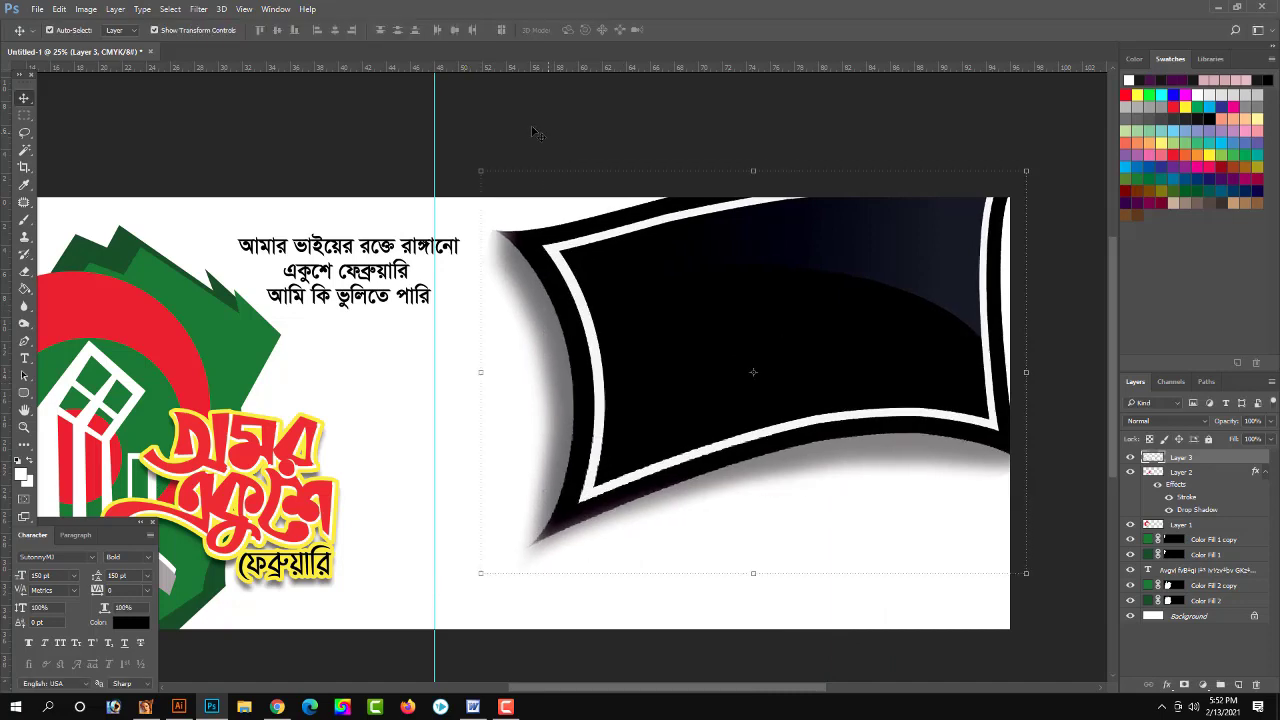
Step: In Illustrator, enlarge the Bengali tribute text group and cut it
{"action": "left_click", "coordinate": [177, 709]}
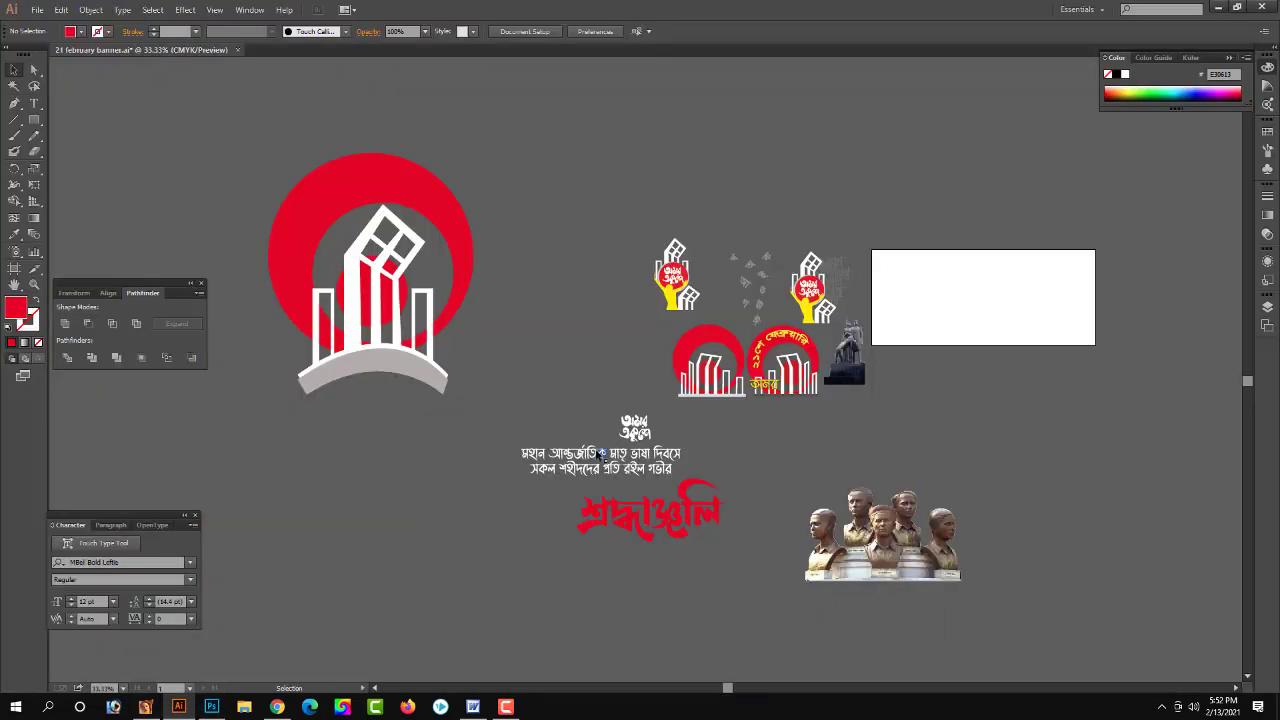
{"action": "left_click", "coordinate": [601, 452]}
{"action": "left_click_drag", "start_coordinate": [683, 448], "coordinate": [869, 403]}
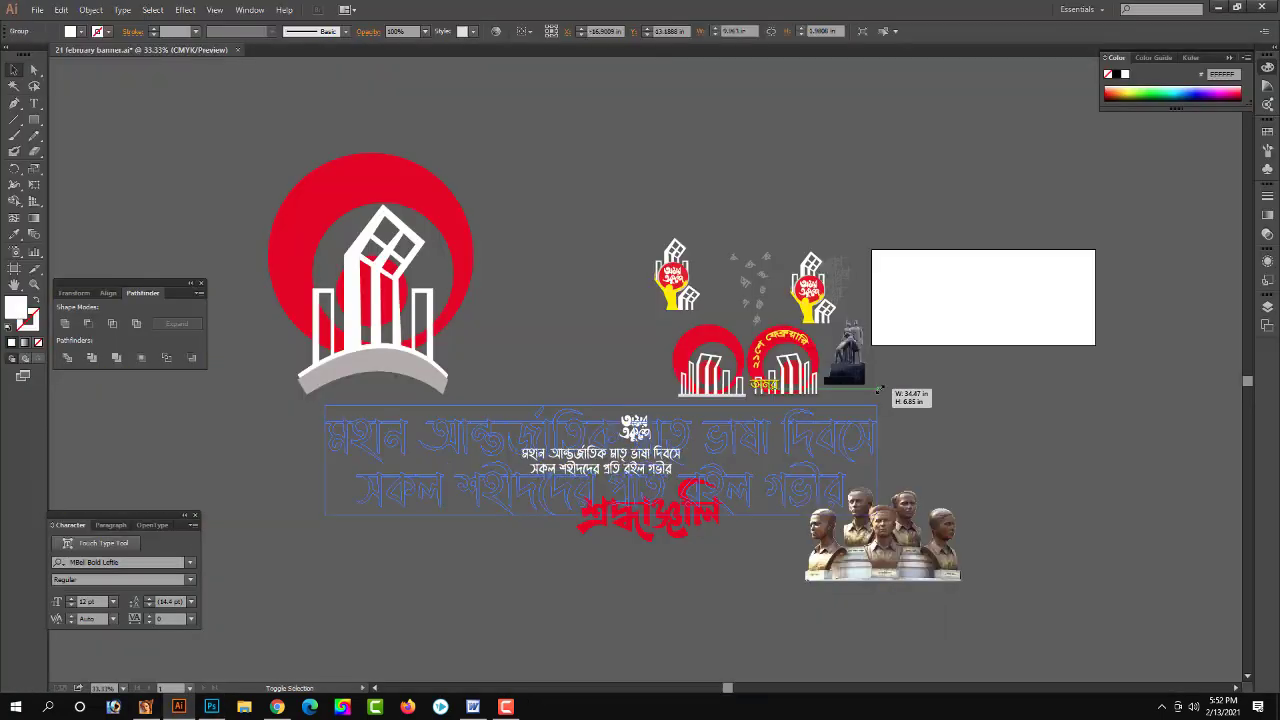
{"action": "key", "text": "ctrl+x"}
Step: Paste the Bengali tribute text into the black frame, shrunk to about 80%
{"action": "left_click", "coordinate": [211, 707]}
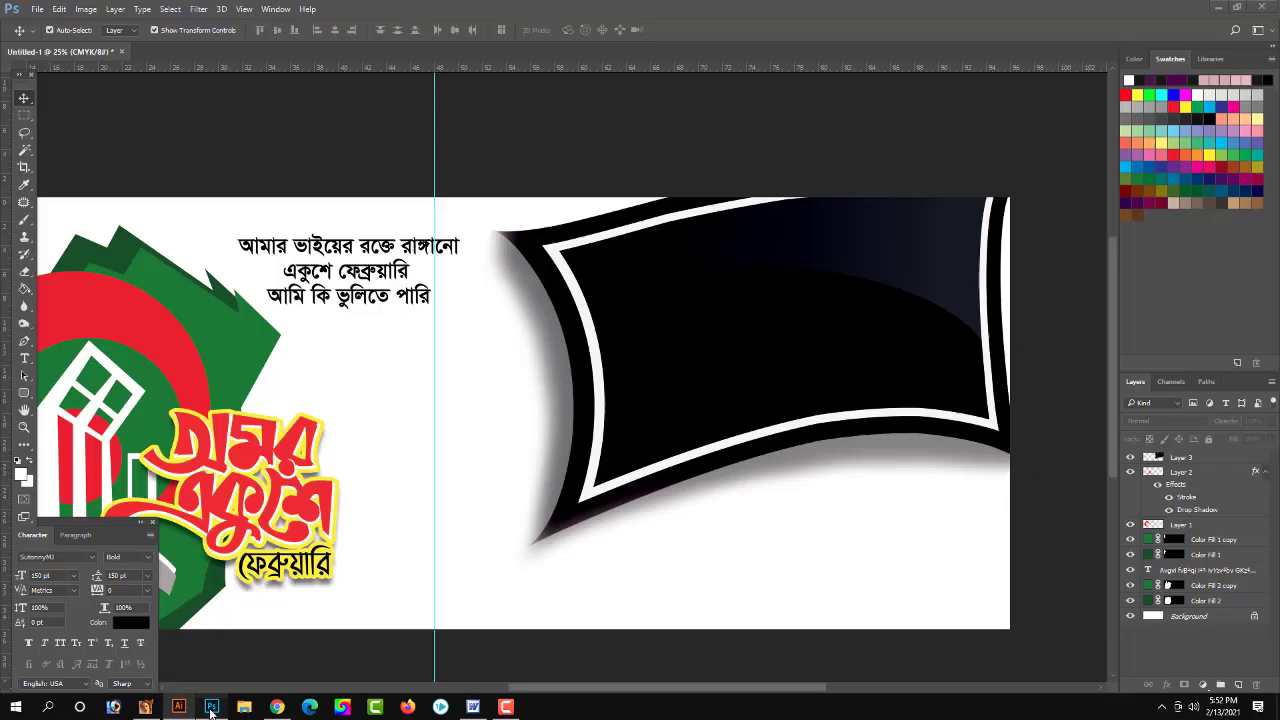
{"action": "key", "text": "ctrl+v"}
{"action": "key", "text": "Return"}
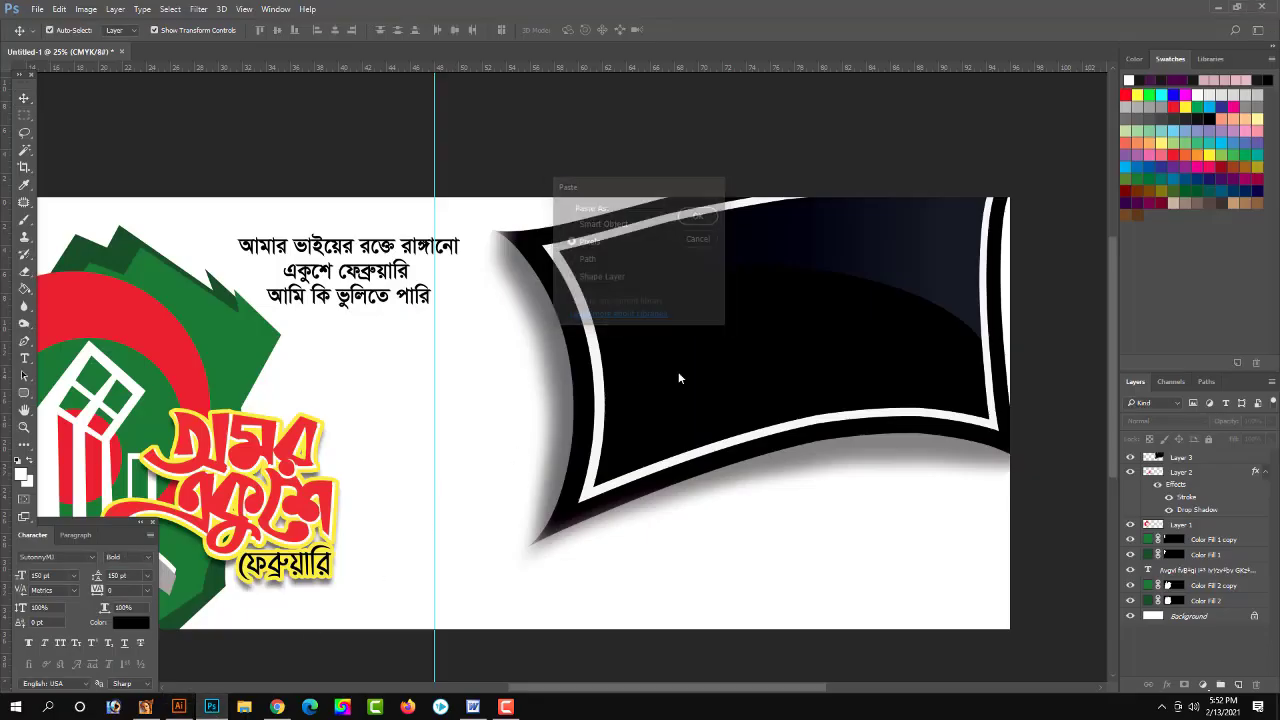
{"action": "left_click_drag", "start_coordinate": [668, 415], "coordinate": [940, 268]}
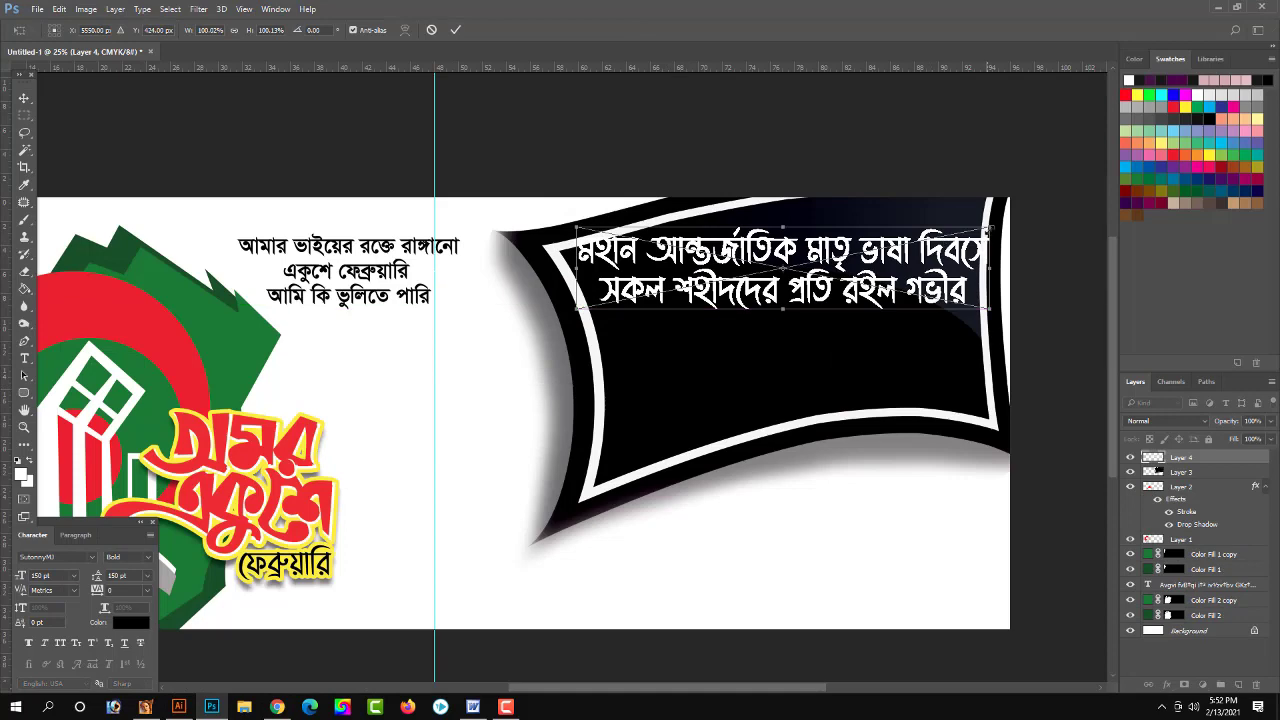
{"action": "left_click_drag", "start_coordinate": [987, 229], "coordinate": [946, 229]}
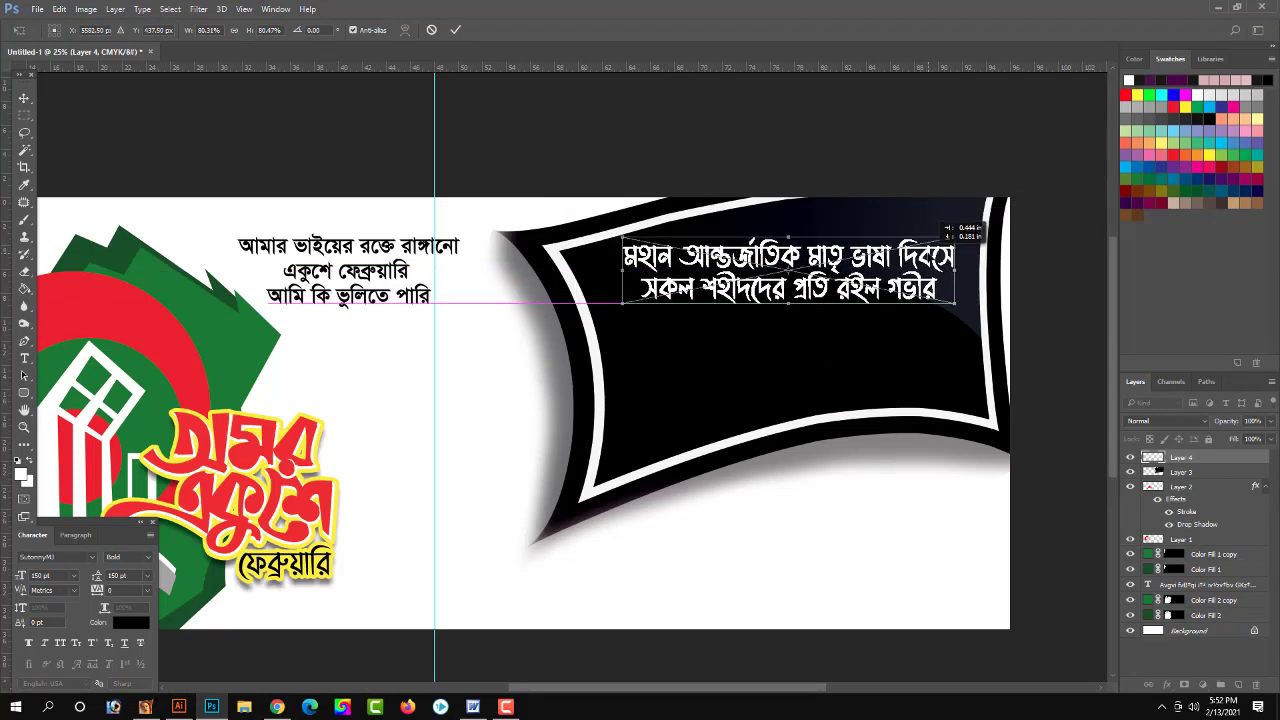
{"action": "key", "text": "Return"}
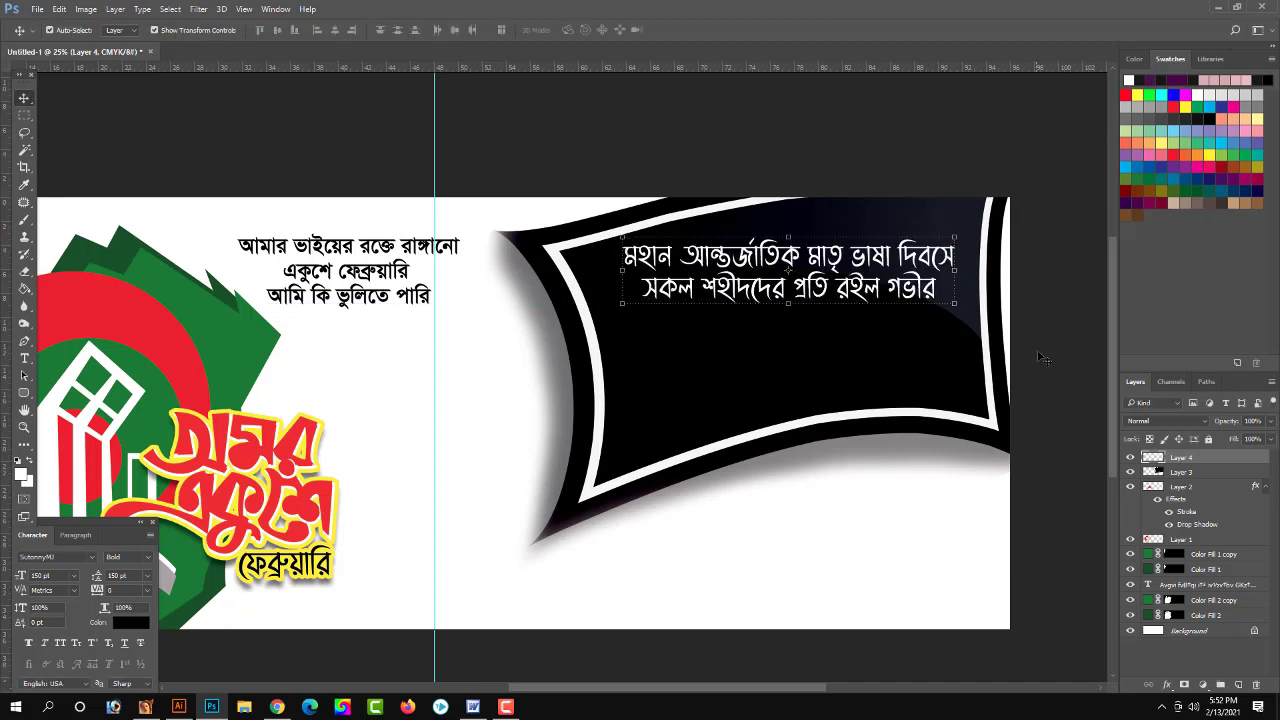
Step: Nudge the white tribute text slightly lower inside the frame
{"action": "left_click", "coordinate": [1052, 347]}
{"action": "left_click_drag", "start_coordinate": [787, 273], "coordinate": [787, 279]}
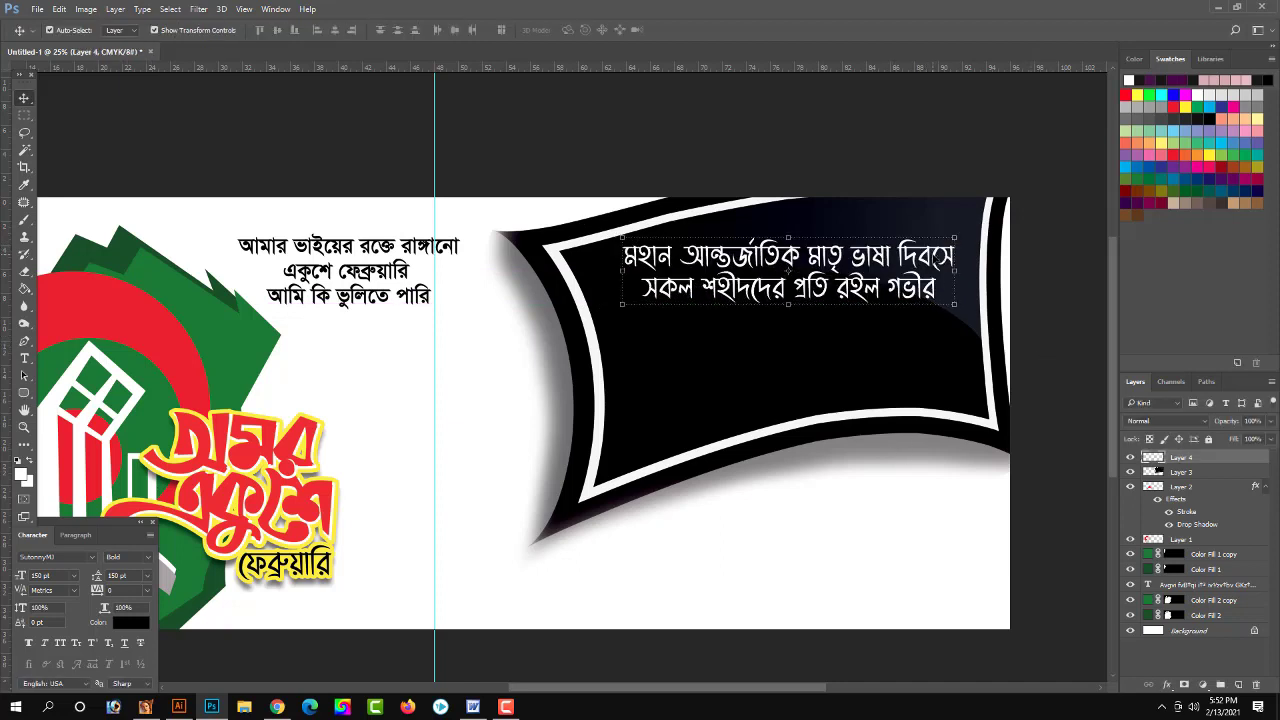
{"action": "left_click", "coordinate": [326, 648]}
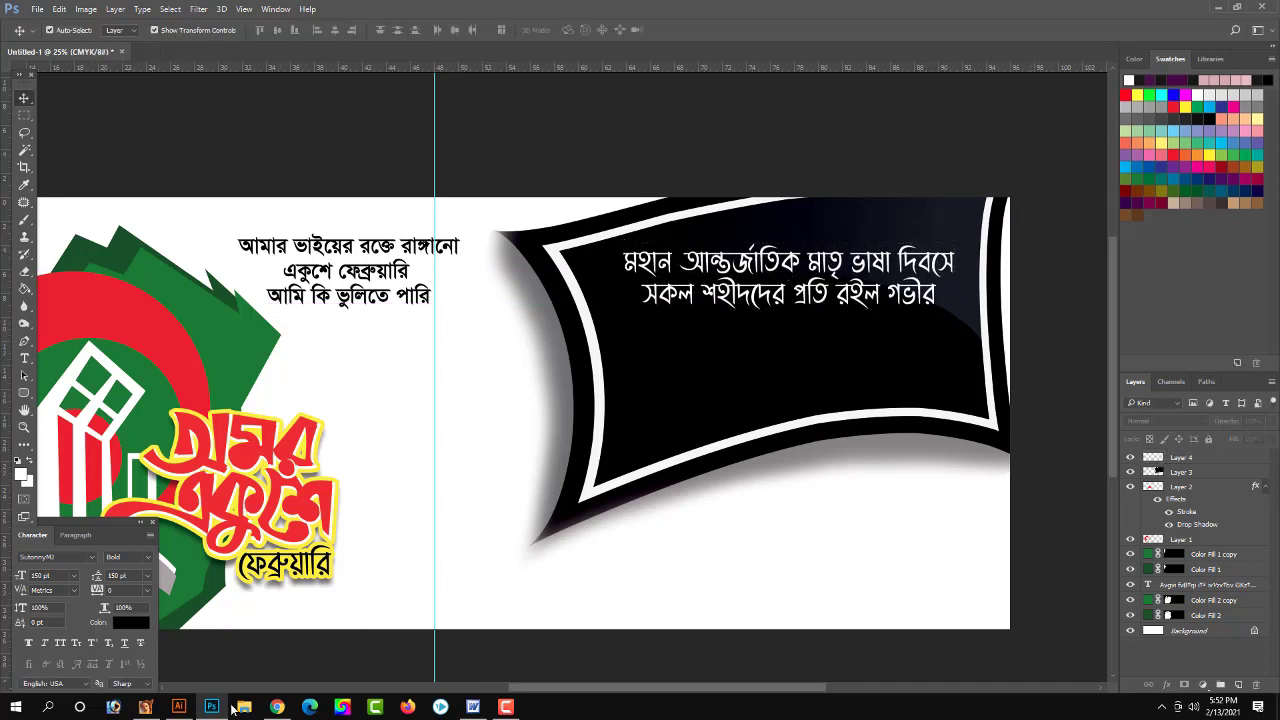
Step: Cut the শ্রদ্ধাঞ্জলি lettering from the Illustrator artwork
{"action": "left_click", "coordinate": [178, 707]}
{"action": "left_click", "coordinate": [712, 508]}
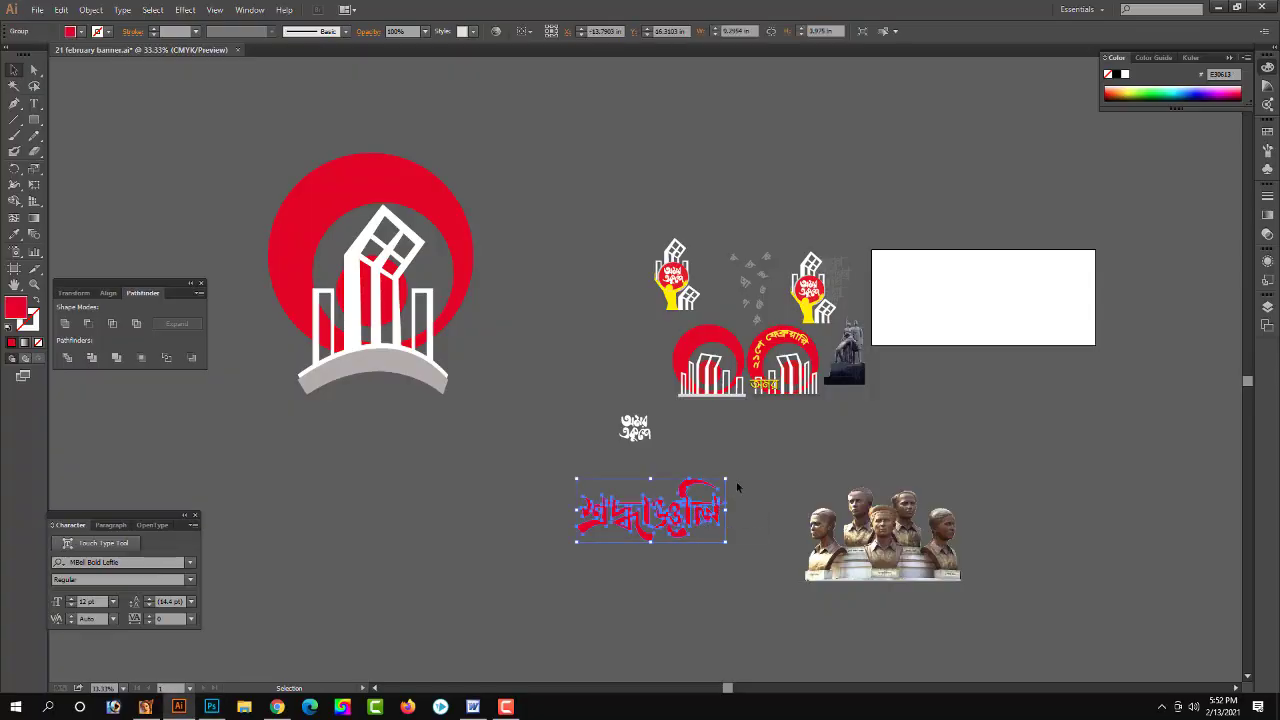
{"action": "left_click_drag", "start_coordinate": [725, 479], "coordinate": [920, 395]}
{"action": "key", "text": "ctrl+x"}
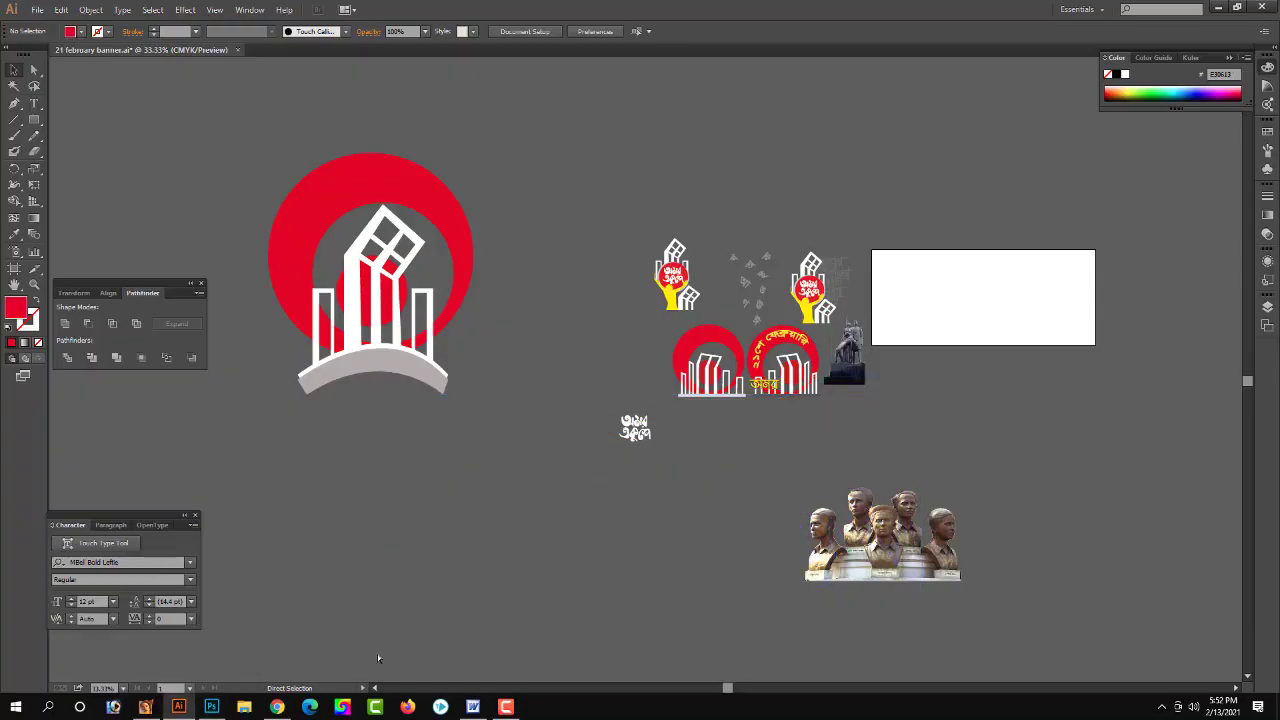
Step: Paste the lettering as Layer 5, shrunk to about 54% beneath the white text
{"action": "left_click", "coordinate": [211, 707]}
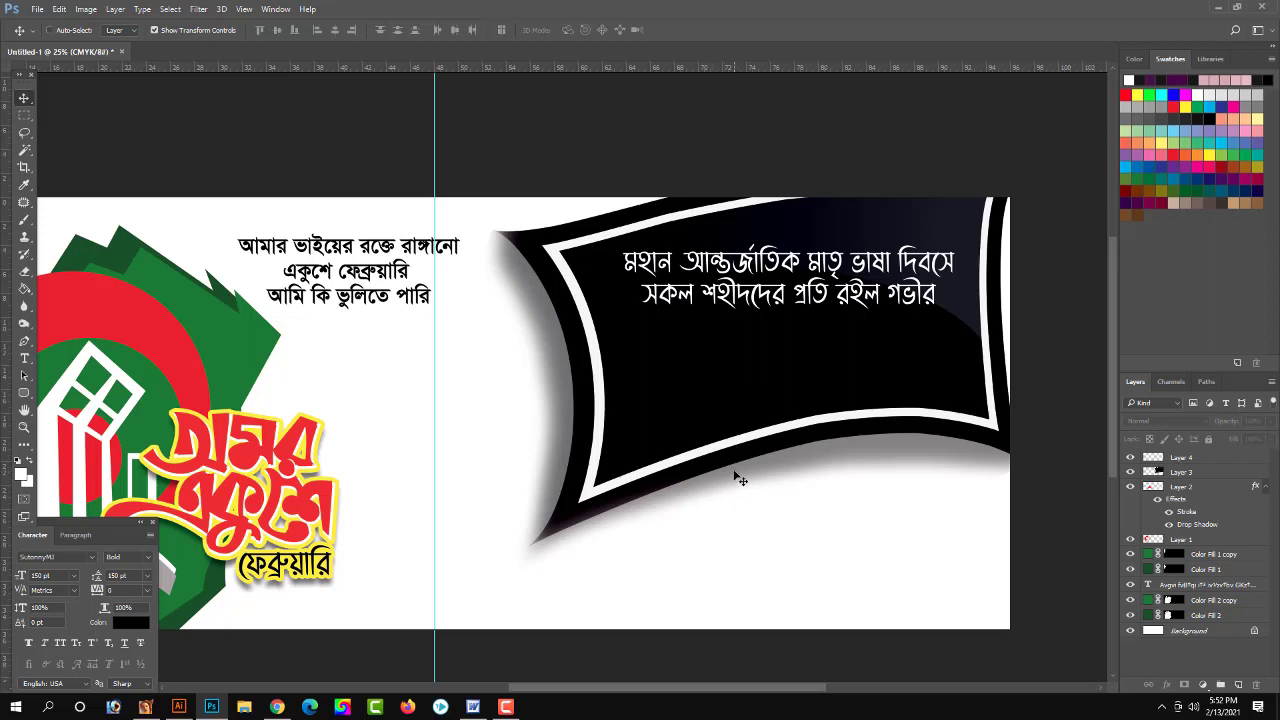
{"action": "key", "text": "ctrl+v"}
{"action": "key", "text": "Return"}
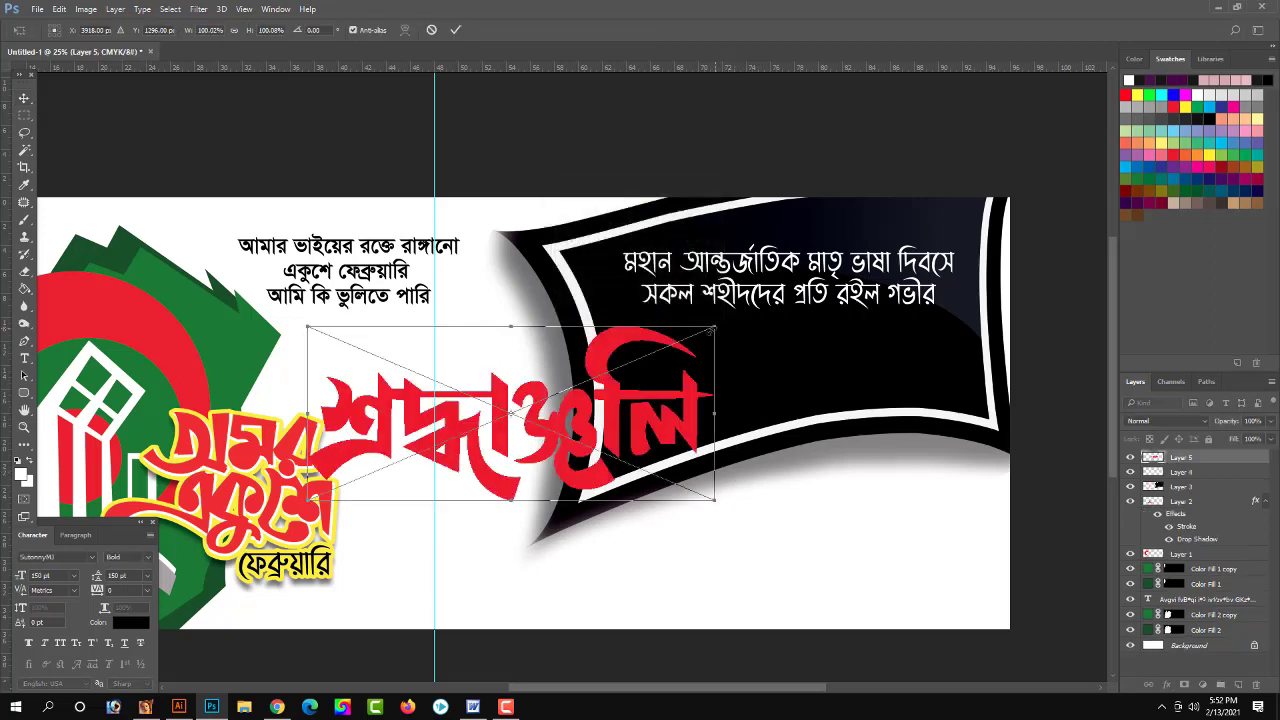
{"action": "mouse_move", "coordinate": [714, 328]}
{"action": "left_mouse_down"}
{"action": "mouse_move", "coordinate": [636, 350]}
{"action": "mouse_move", "coordinate": [745, 352]}
{"action": "mouse_move", "coordinate": [888, 322]}
{"action": "left_mouse_up"}
{"action": "key", "text": "Down"}
{"action": "key", "text": "Down"}
{"action": "key", "text": "Down"}
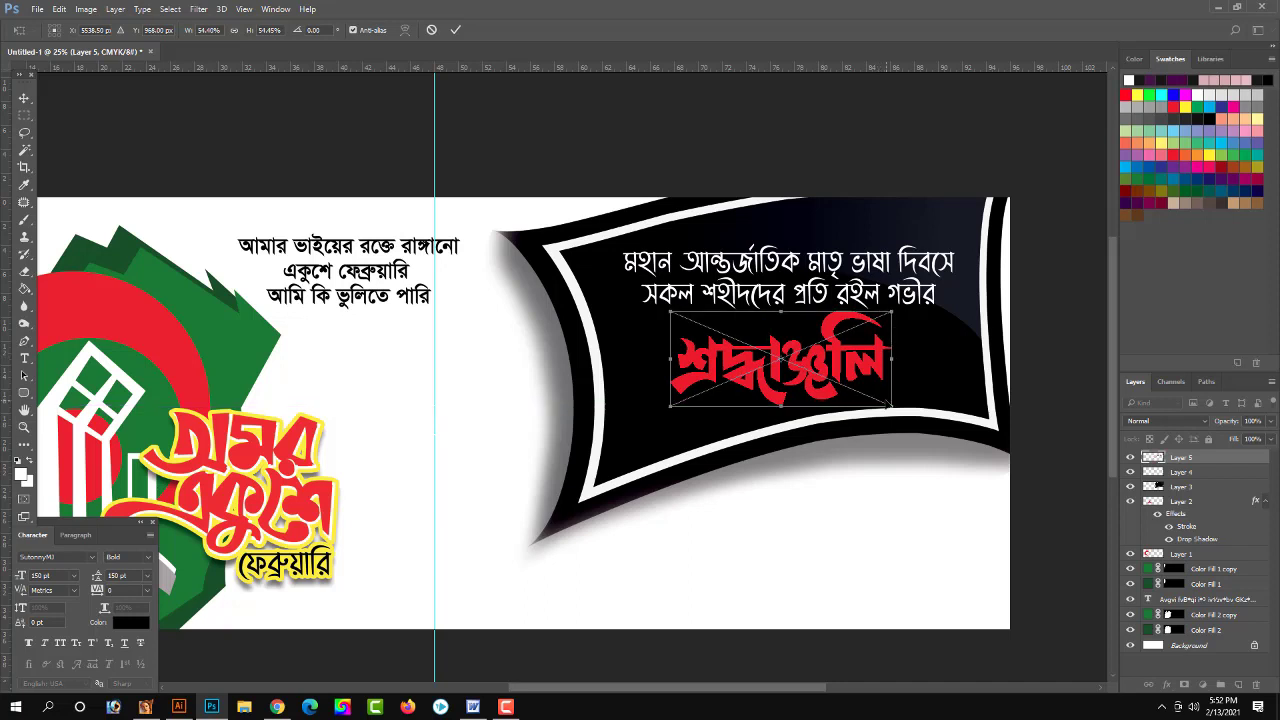
{"action": "key", "text": "Down"}
{"action": "key", "text": "Down"}
{"action": "key", "text": "Down"}
{"action": "key", "text": "Down"}
{"action": "key", "text": "Down"}
{"action": "key", "text": "Down"}
{"action": "key", "text": "Return"}
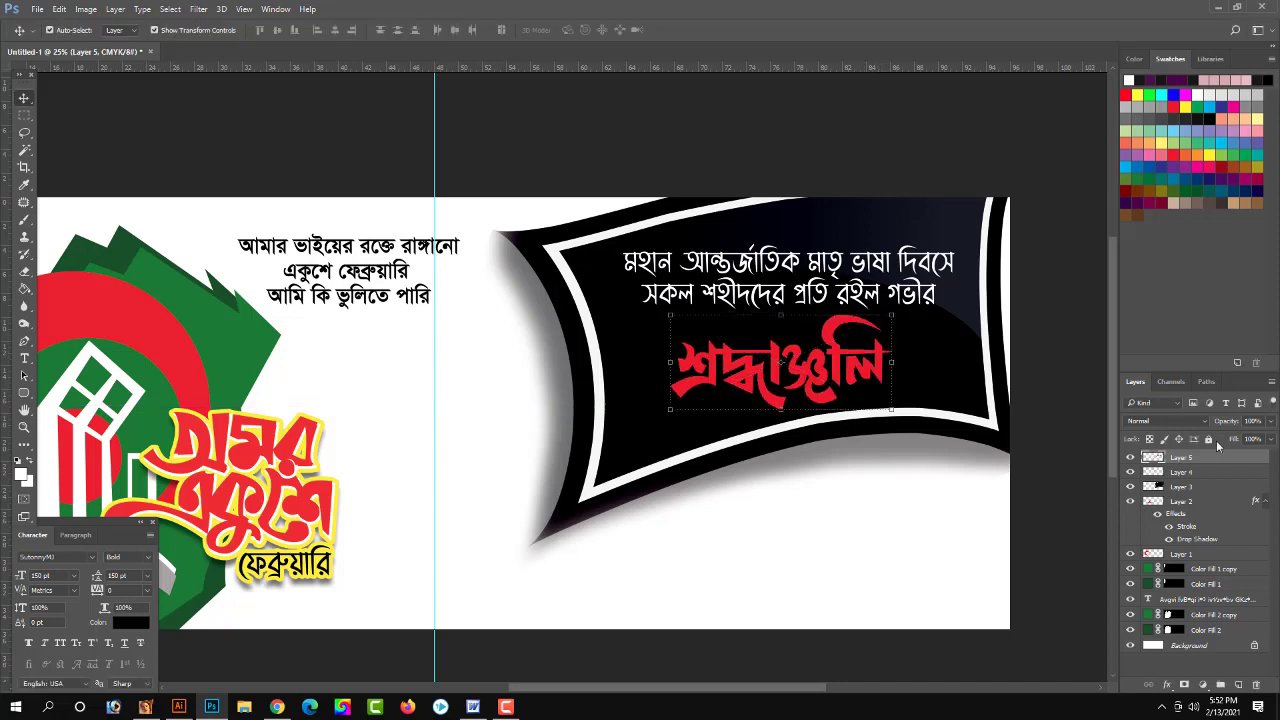
Step: Add a thin white Stroke layer style to the Layer 5 lettering
{"action": "double_click", "coordinate": [960, 447]}
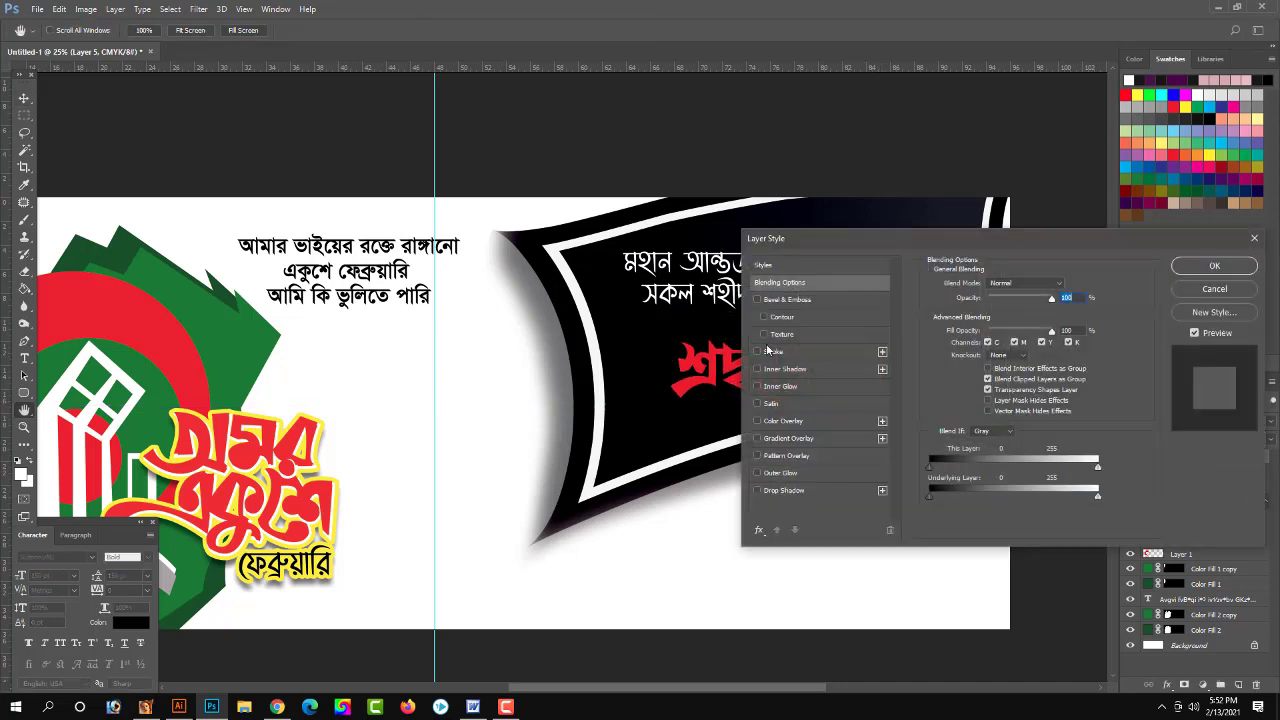
{"action": "left_click", "coordinate": [760, 352]}
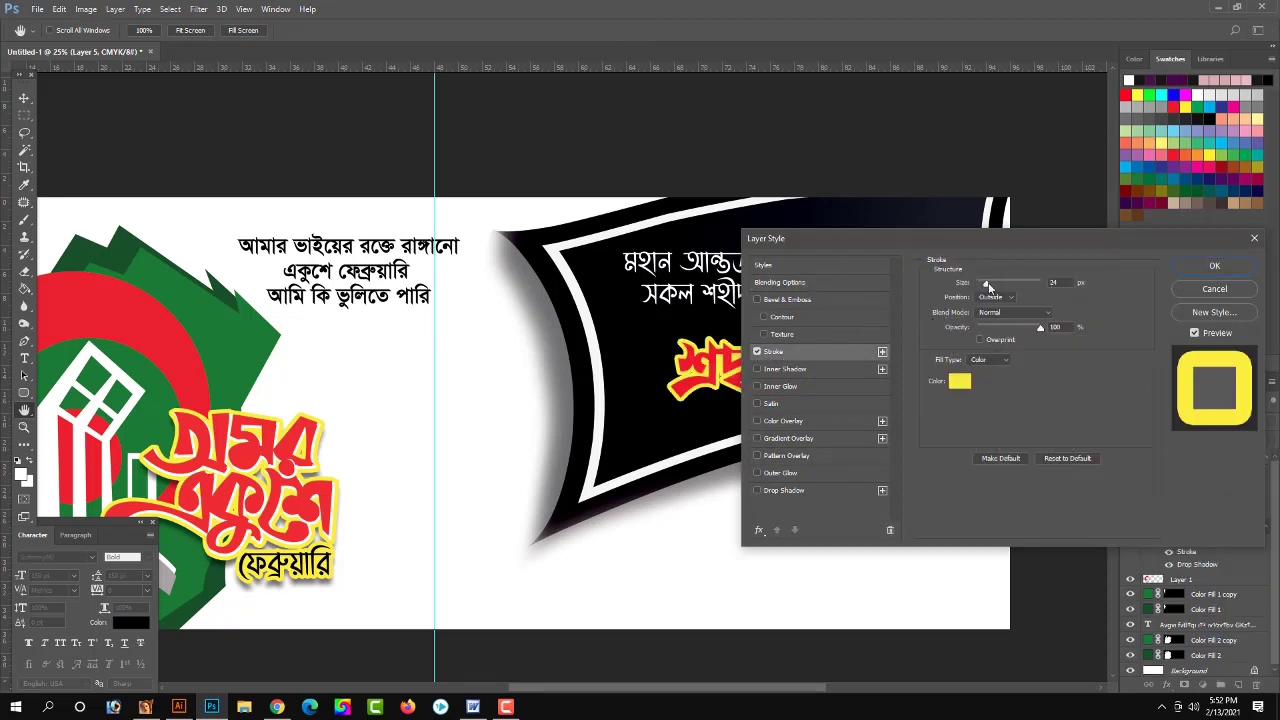
{"action": "left_click_drag", "start_coordinate": [988, 287], "coordinate": [984, 287]}
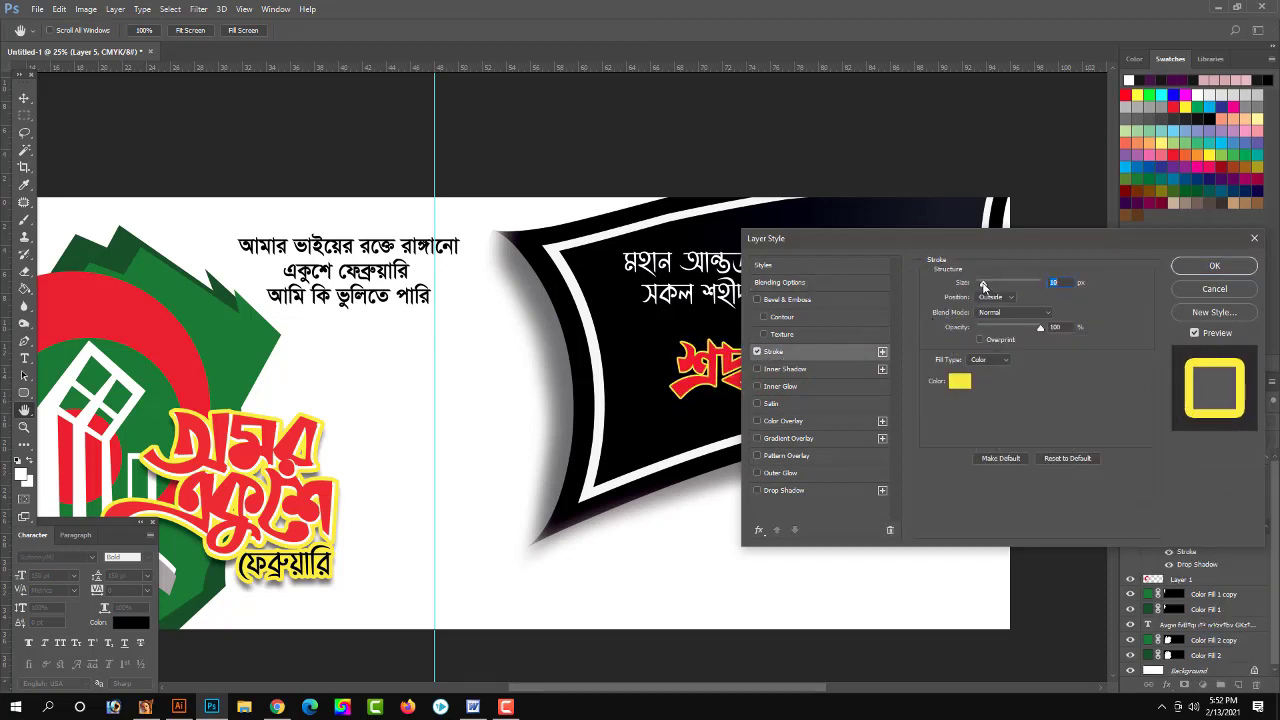
{"action": "left_click", "coordinate": [961, 383]}
{"action": "left_click", "coordinate": [829, 414]}
{"action": "key", "text": "Return"}
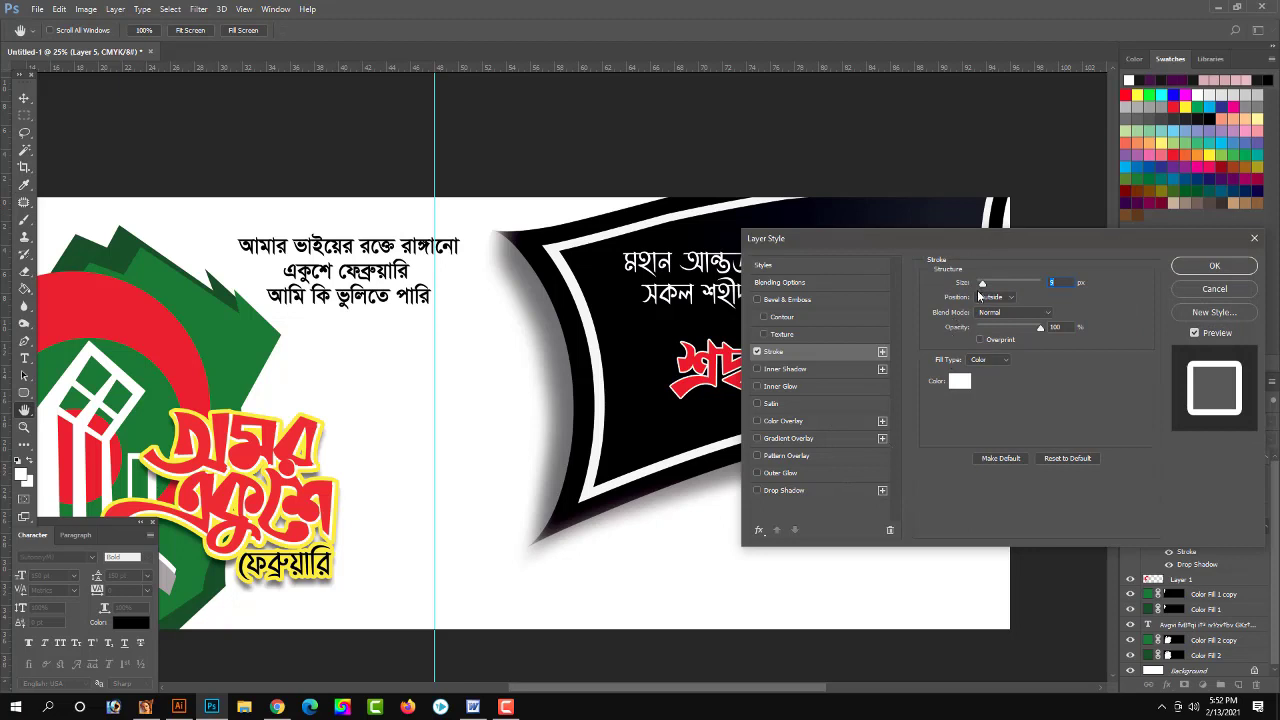
{"action": "key", "text": "Return"}
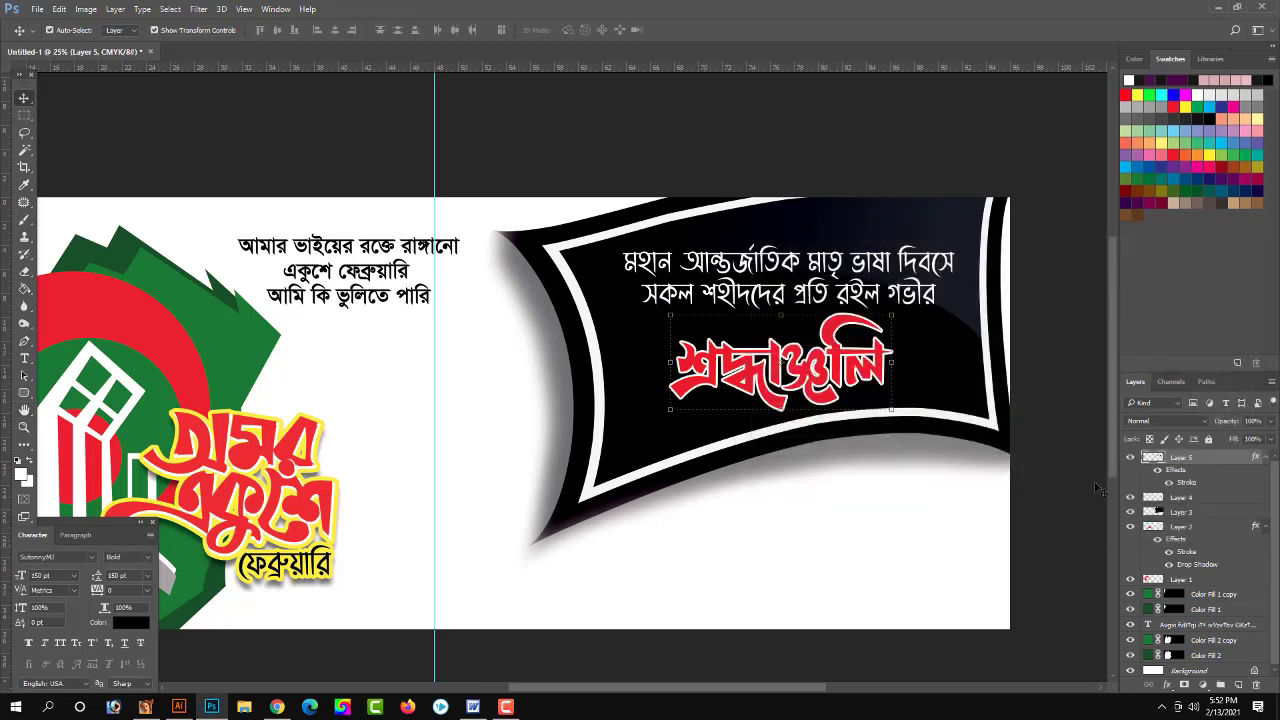
Step: Select the black frame layer and apply Image > Crop to the banner
{"action": "left_click", "coordinate": [1048, 425]}
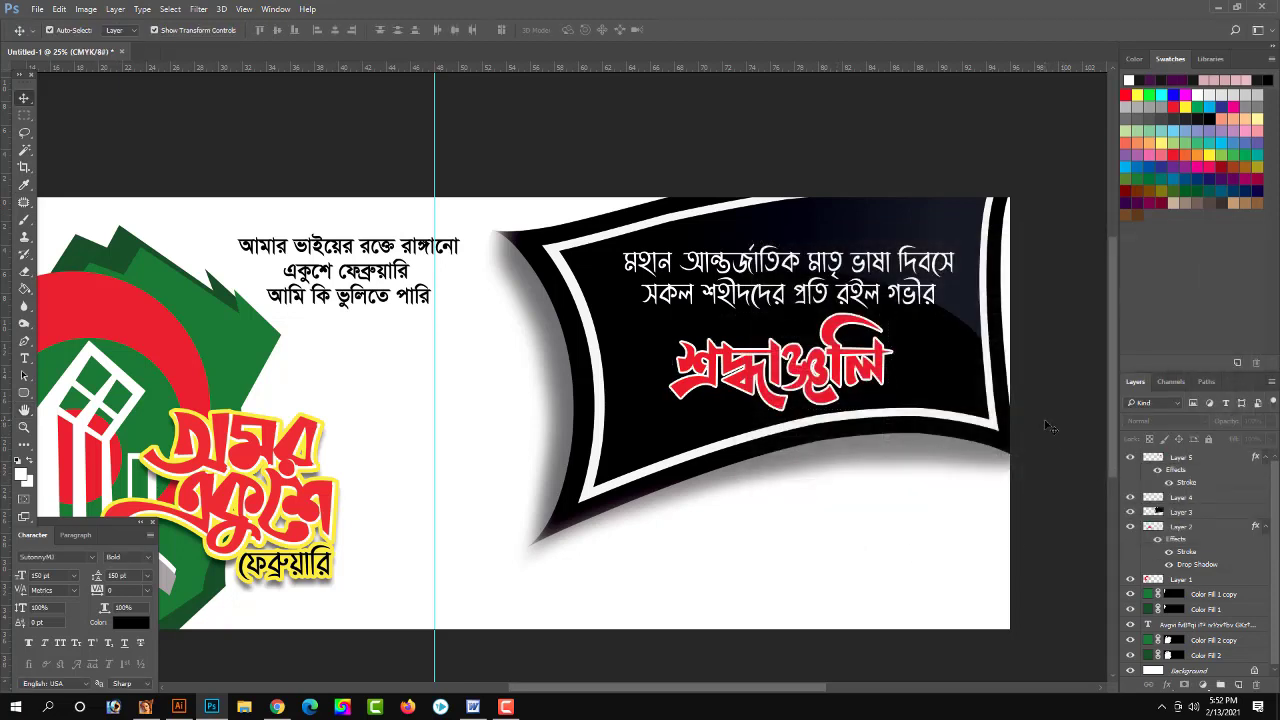
{"action": "left_click", "coordinate": [765, 397]}
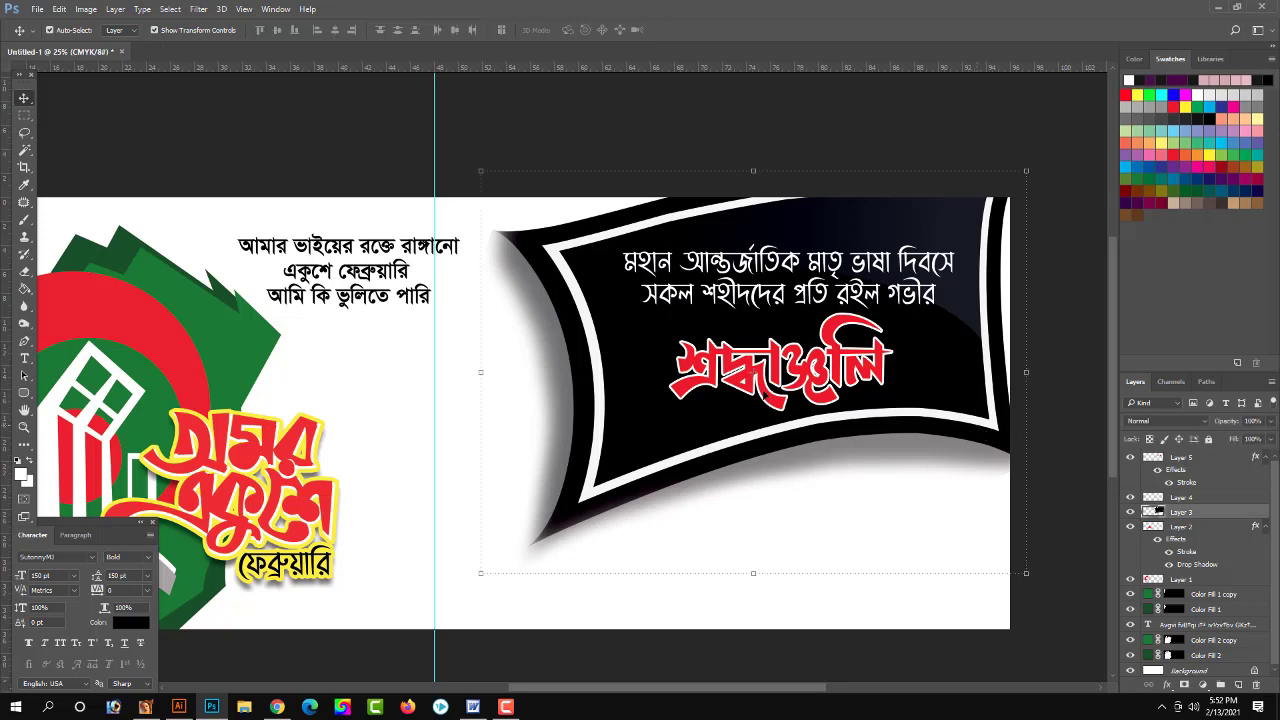
{"action": "left_click", "coordinate": [24, 166]}
{"action": "left_click", "coordinate": [86, 9]}
{"action": "left_click", "coordinate": [106, 143]}
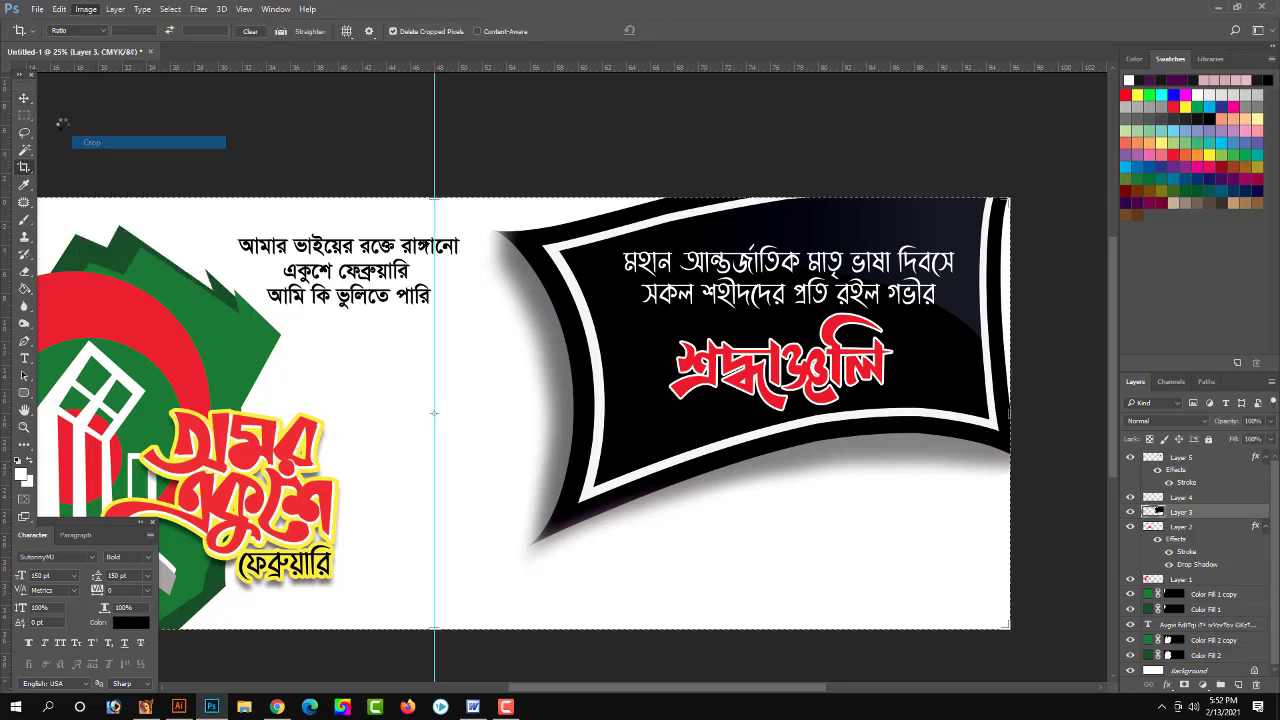
Step: Zoom out to view the full banner layout
{"action": "left_click", "coordinate": [25, 99]}
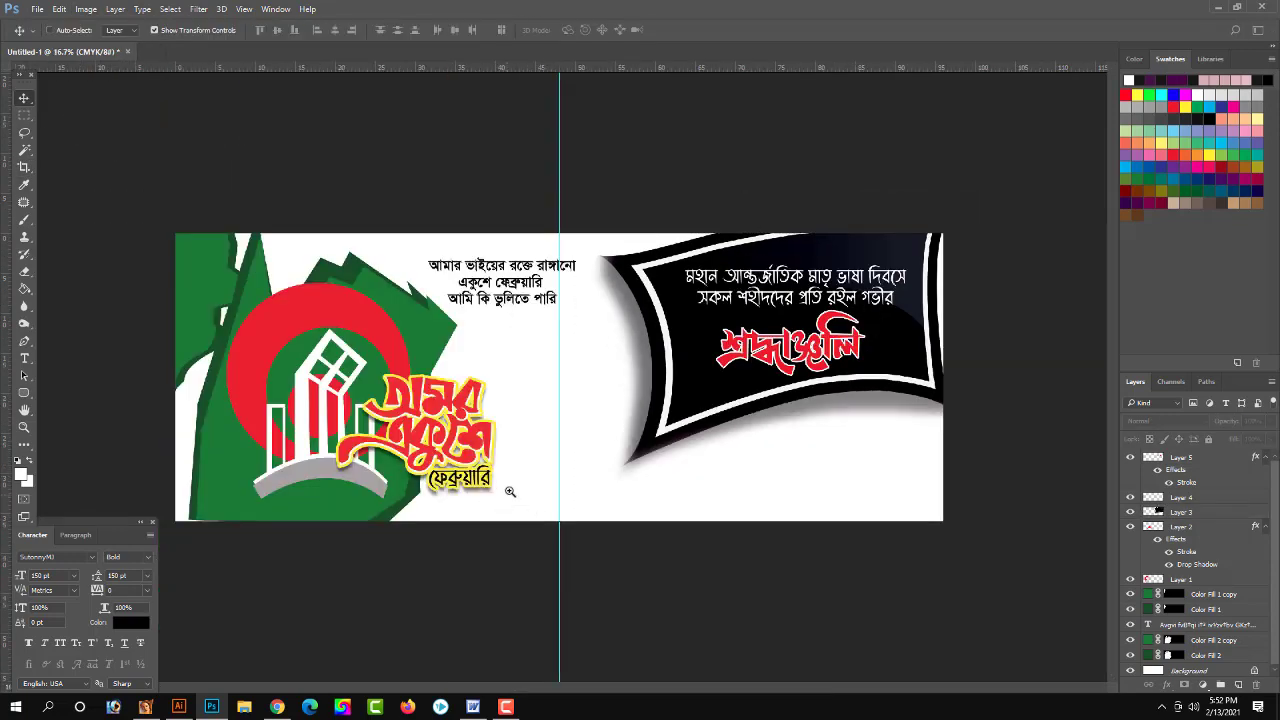
{"action": "key", "text": "ctrl+minus"}
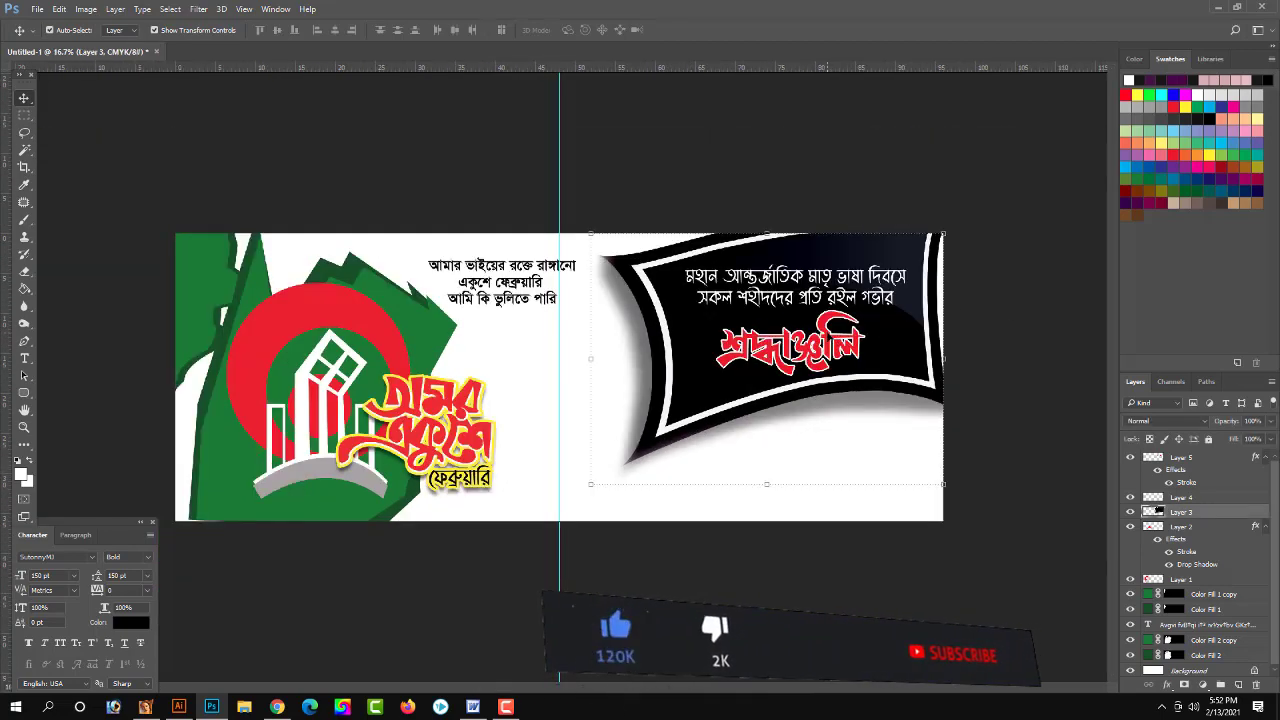
{"action": "left_click", "coordinate": [785, 345]}
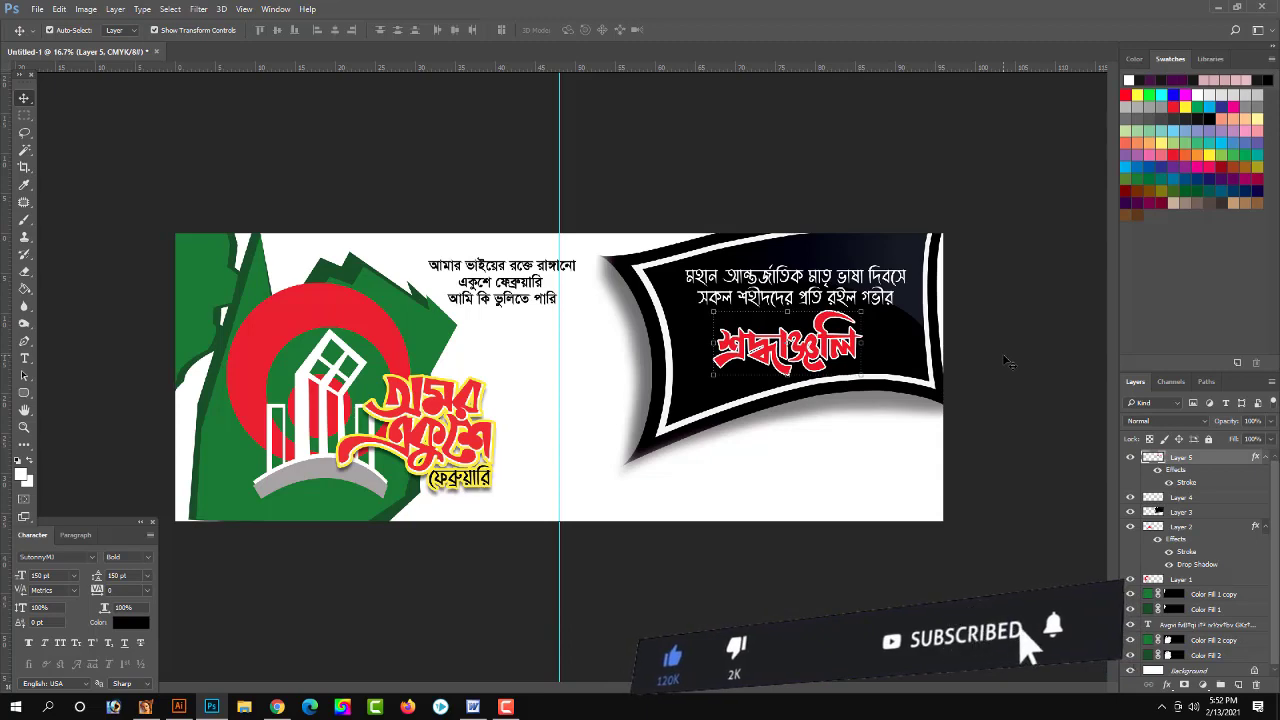
{"action": "left_click", "coordinate": [712, 487]}
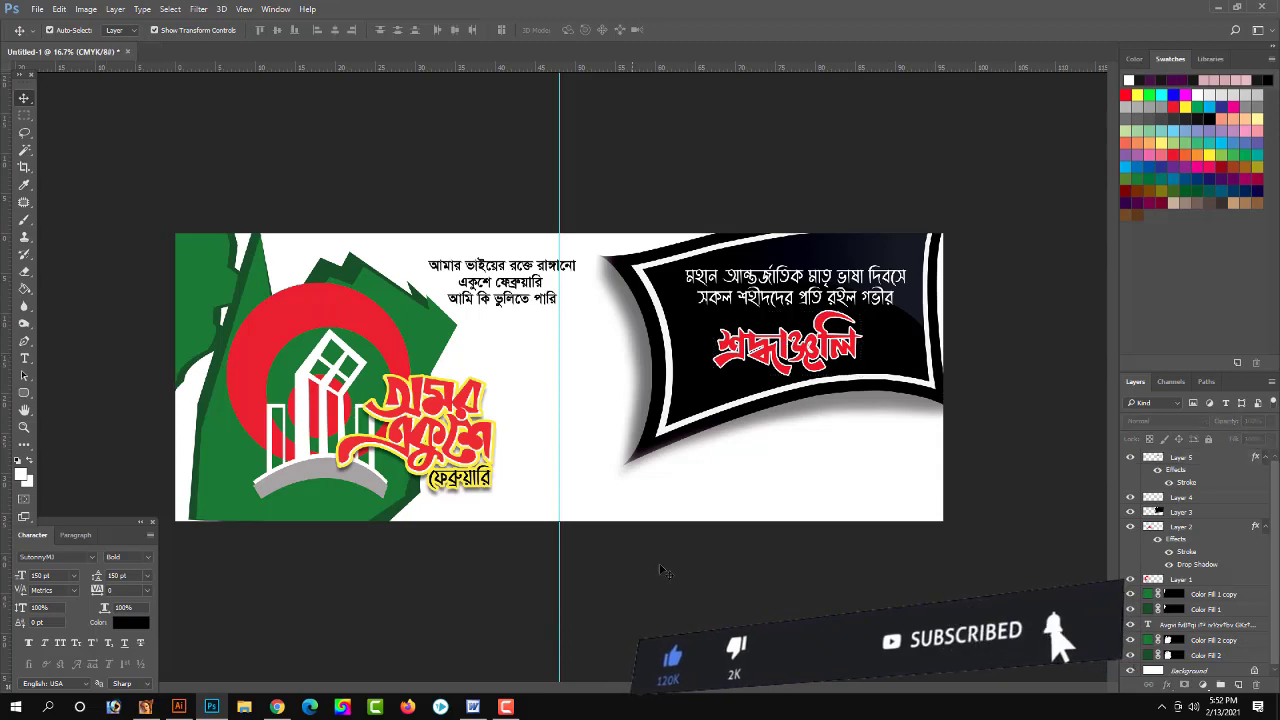
Step: Paste the statues photo into the banner and enlarge it below the poem
{"action": "left_click", "coordinate": [178, 706]}
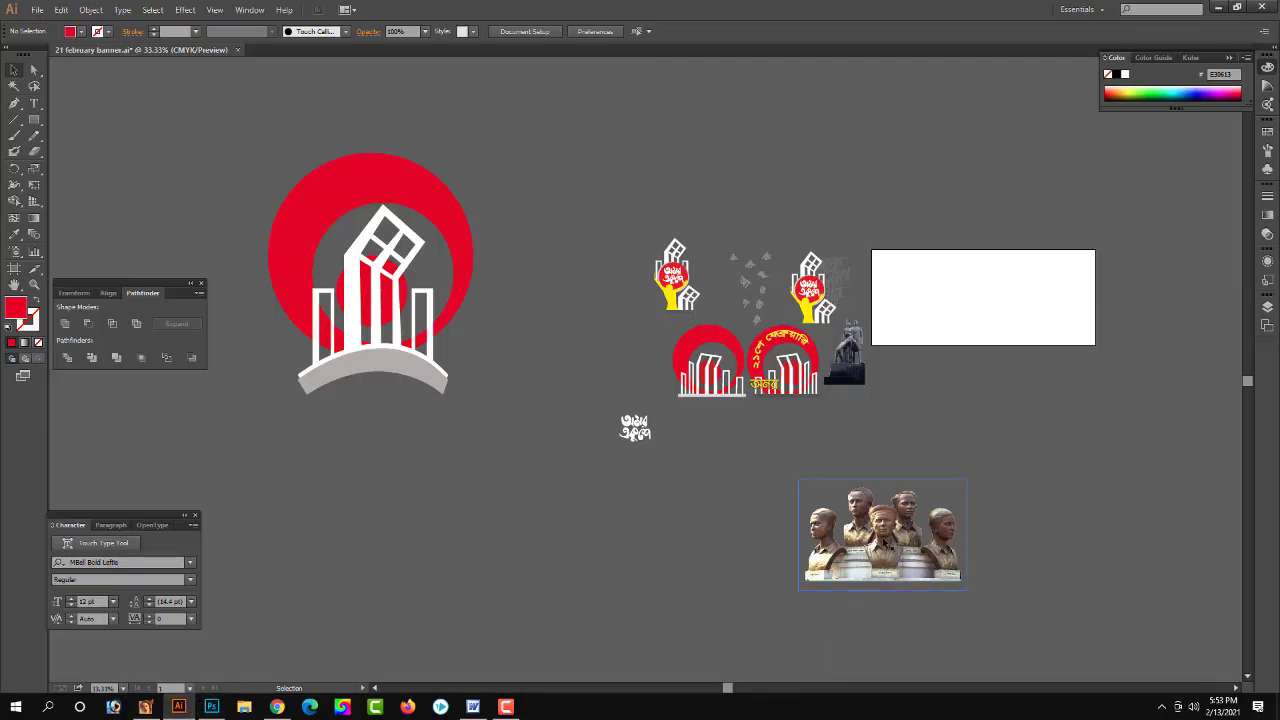
{"action": "left_click", "coordinate": [211, 706]}
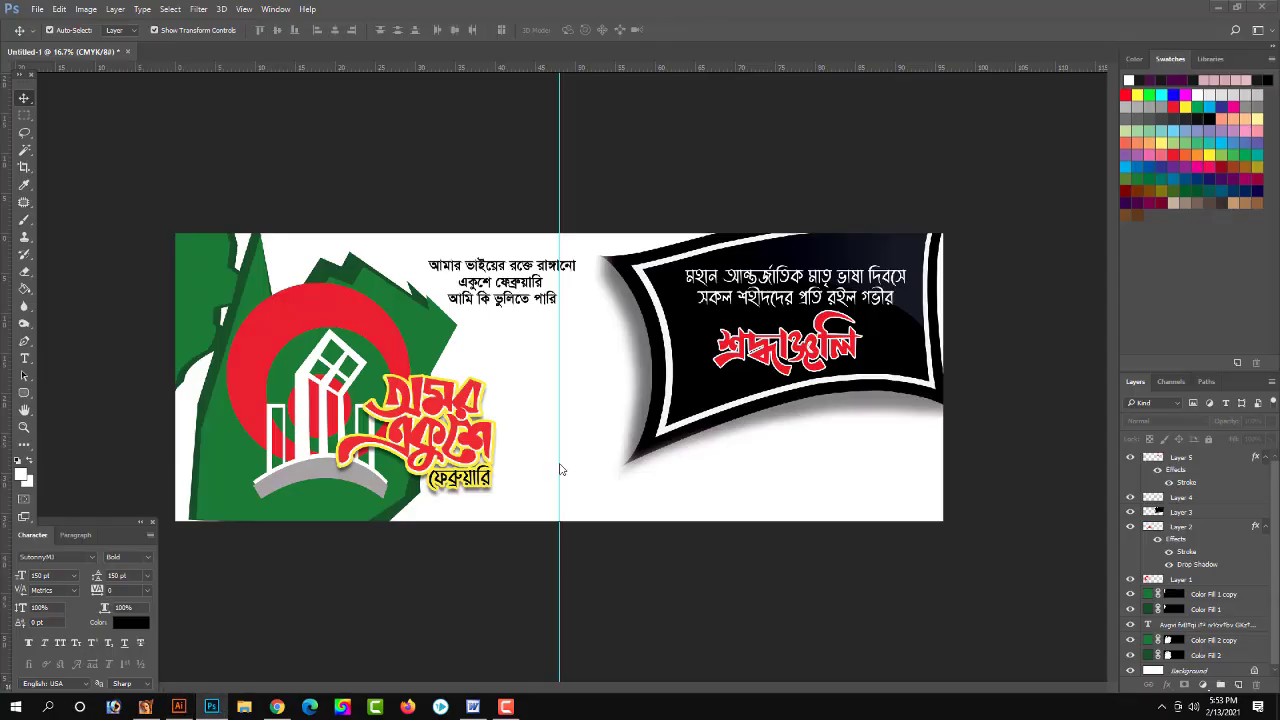
{"action": "key", "text": "Return"}
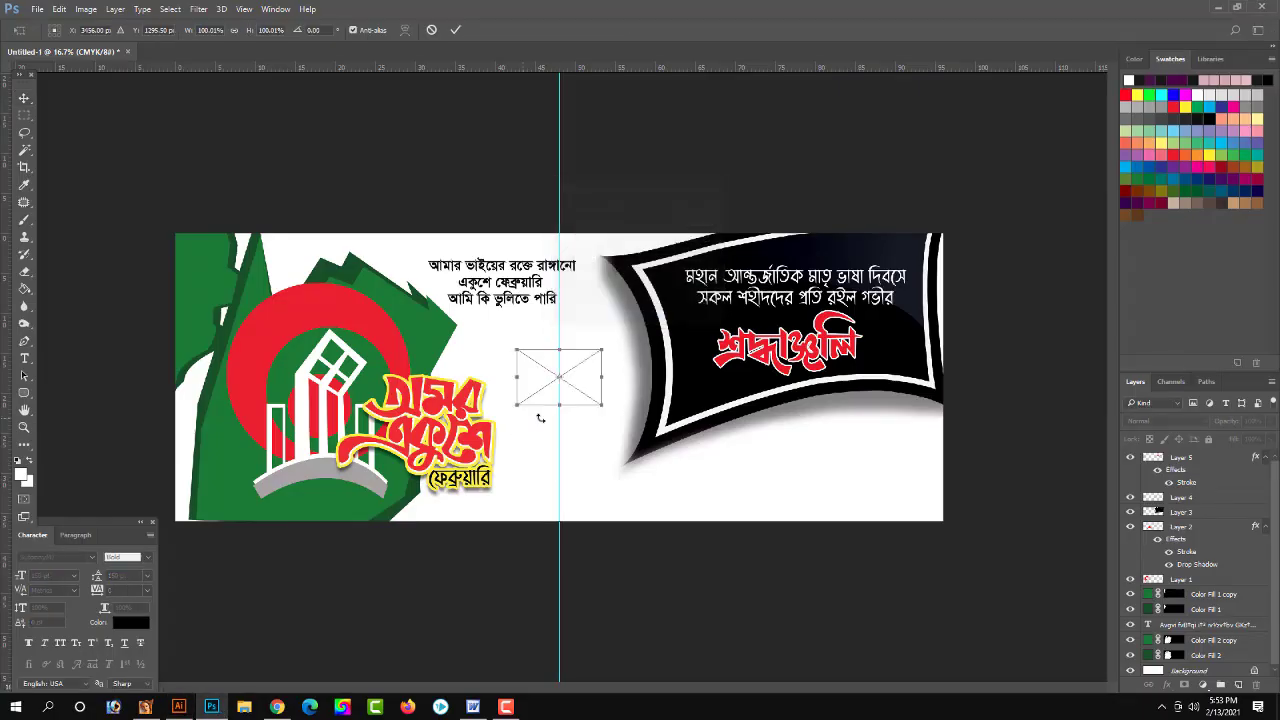
{"action": "left_click_drag", "start_coordinate": [600, 406], "coordinate": [617, 422]}
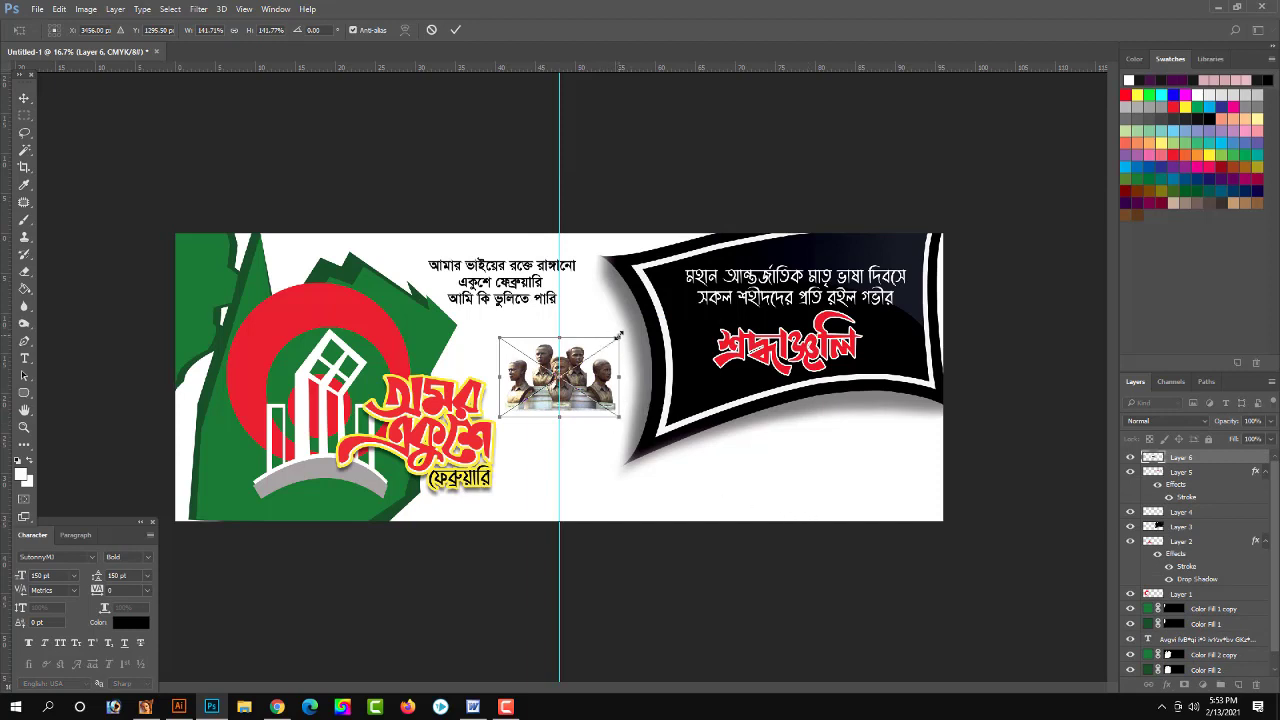
{"action": "left_click_drag", "start_coordinate": [621, 336], "coordinate": [633, 331]}
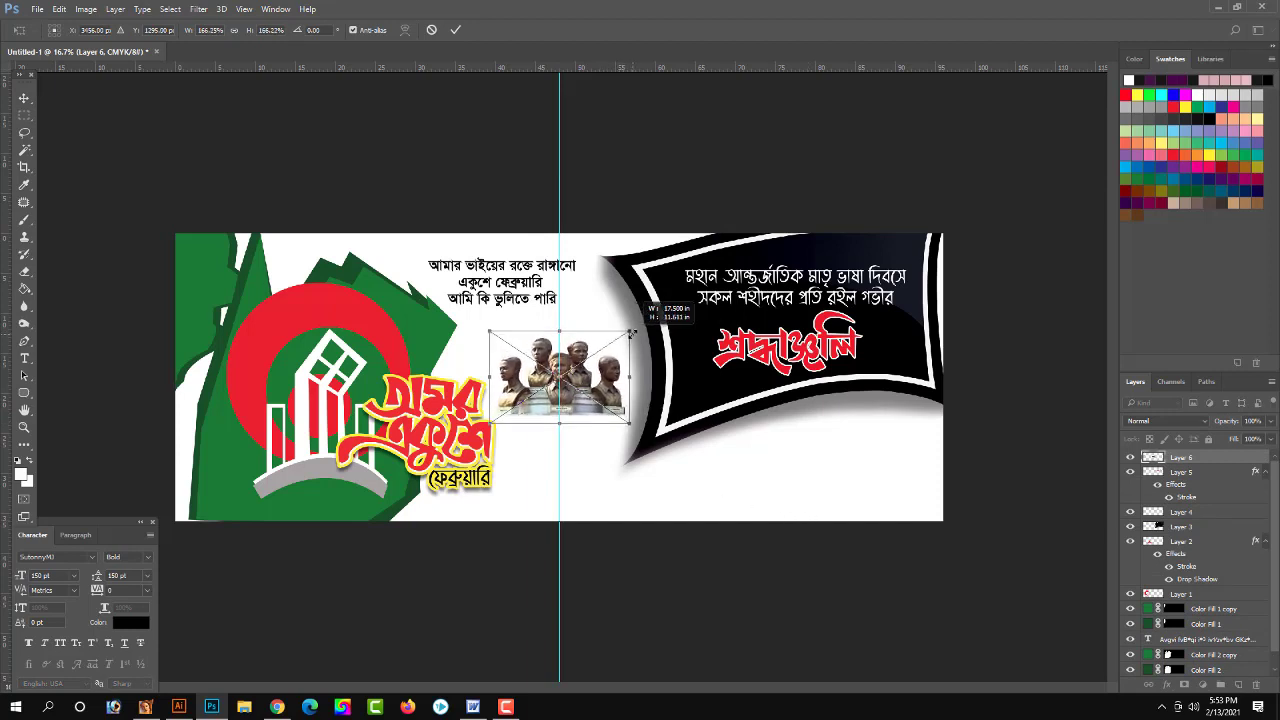
{"action": "key", "text": "Return"}
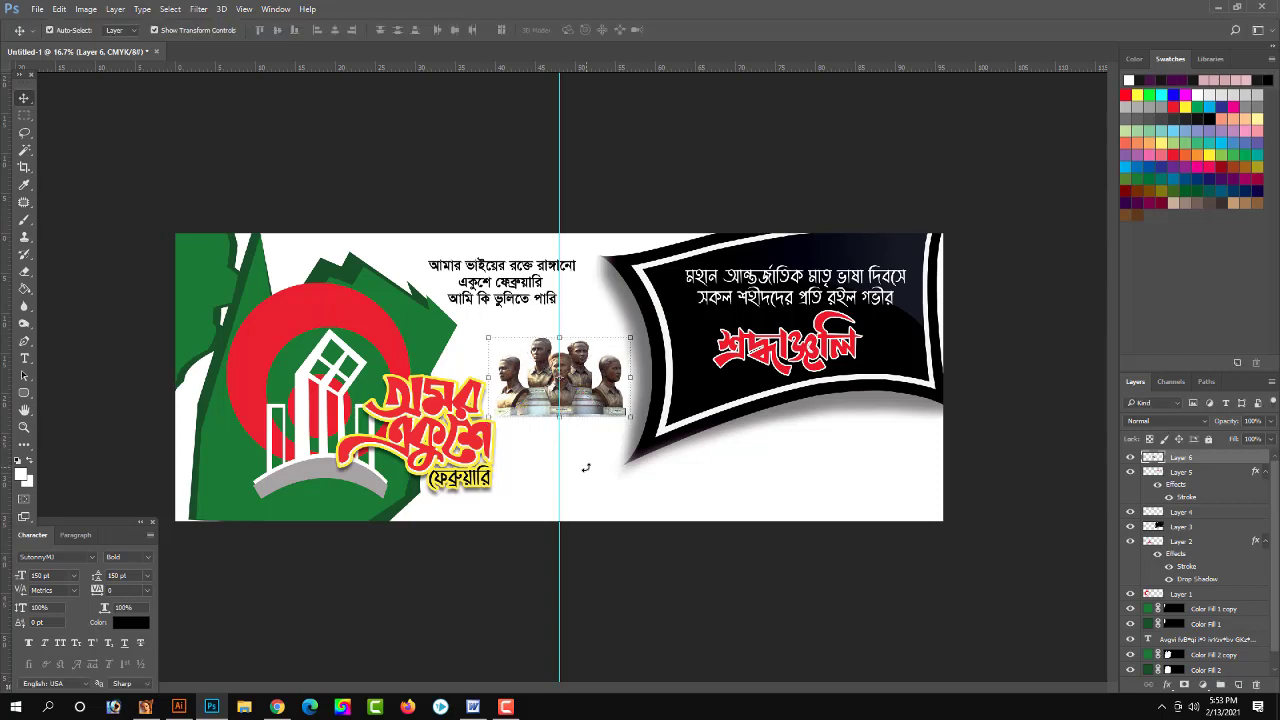
Step: Scale the statues image up slightly, about 5%
{"action": "key", "text": "ctrl+plus"}
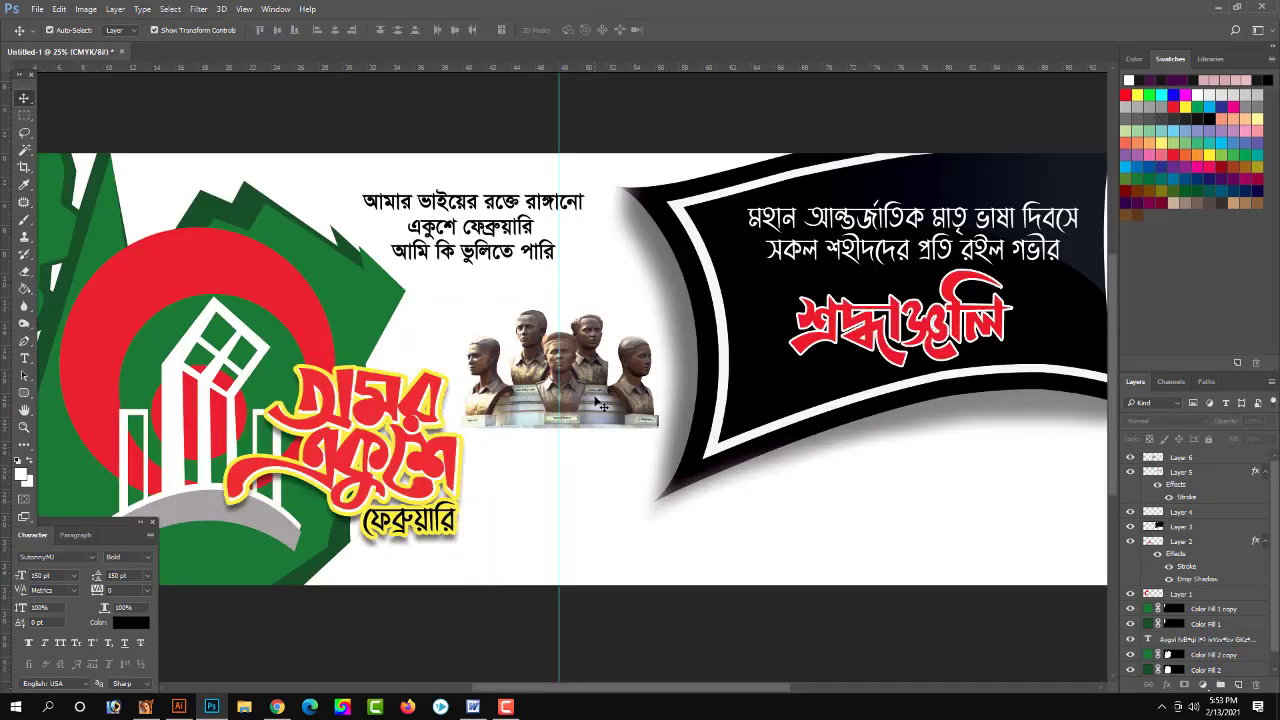
{"action": "left_click", "coordinate": [648, 340]}
{"action": "left_click_drag", "start_coordinate": [667, 311], "coordinate": [671, 306]}
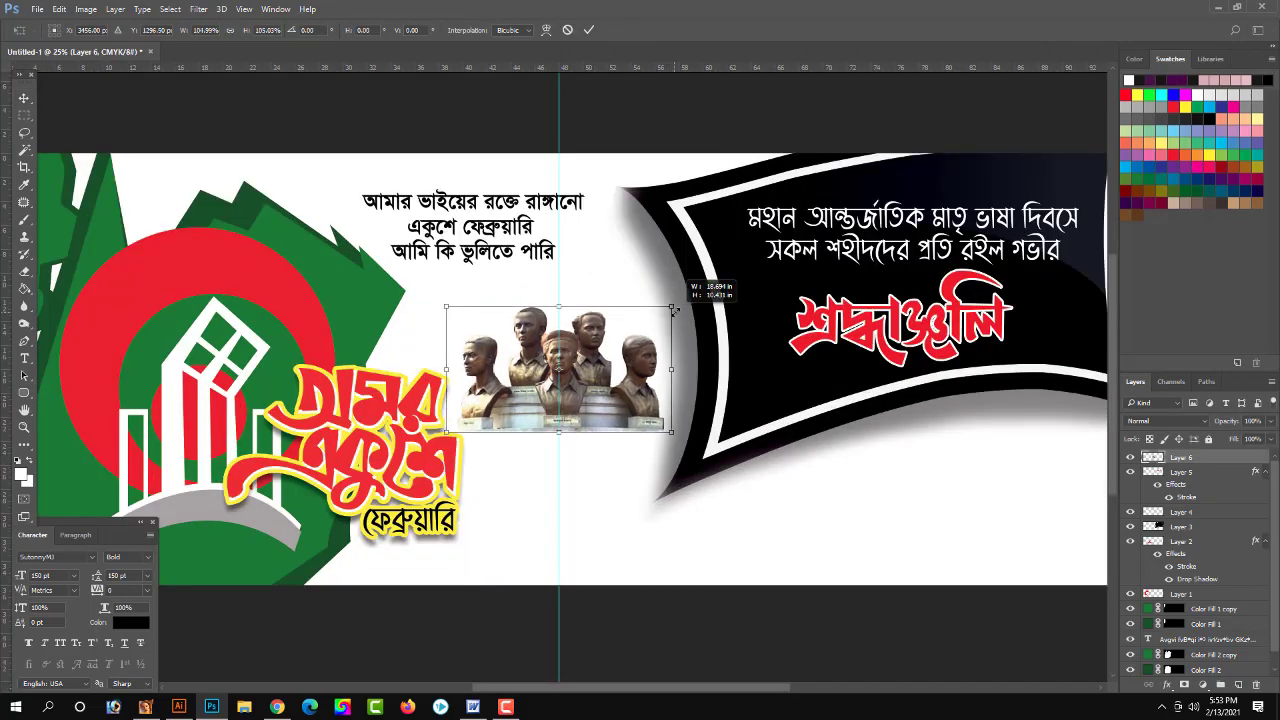
{"action": "key", "text": "Return"}
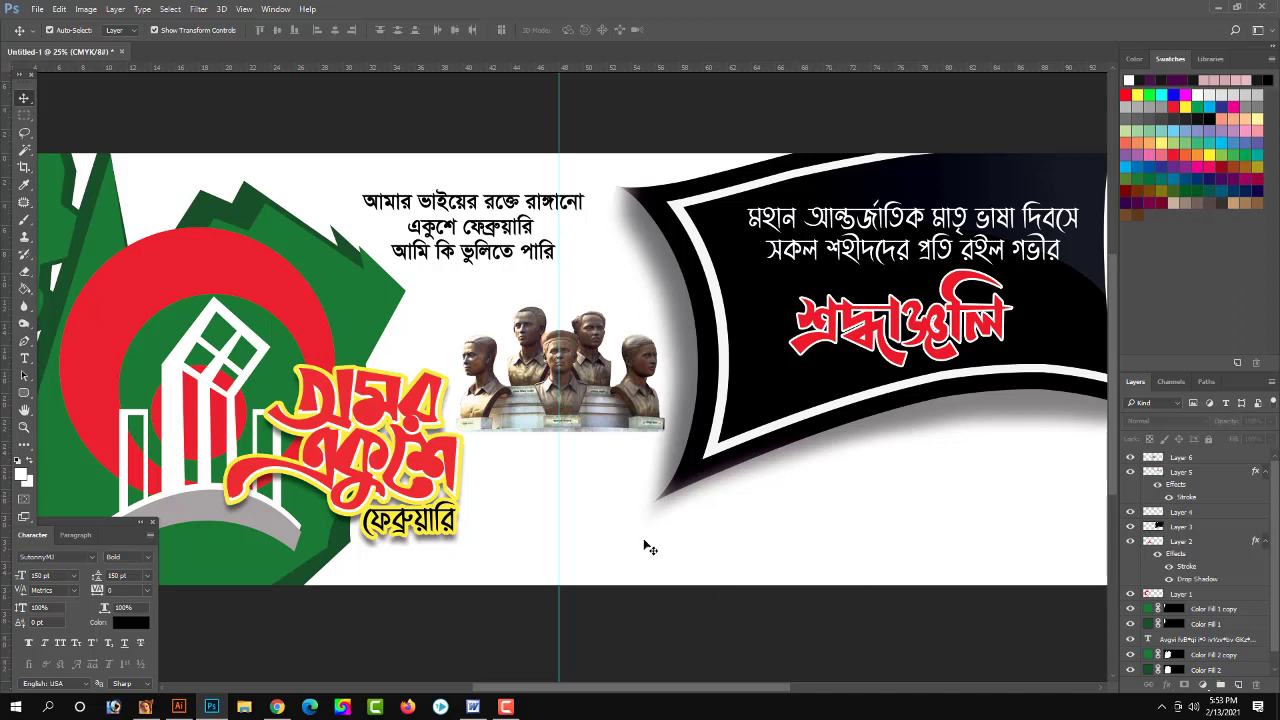
Step: Erase the grey smudges under the statue base on Layer 6
{"action": "left_click", "coordinate": [618, 408]}
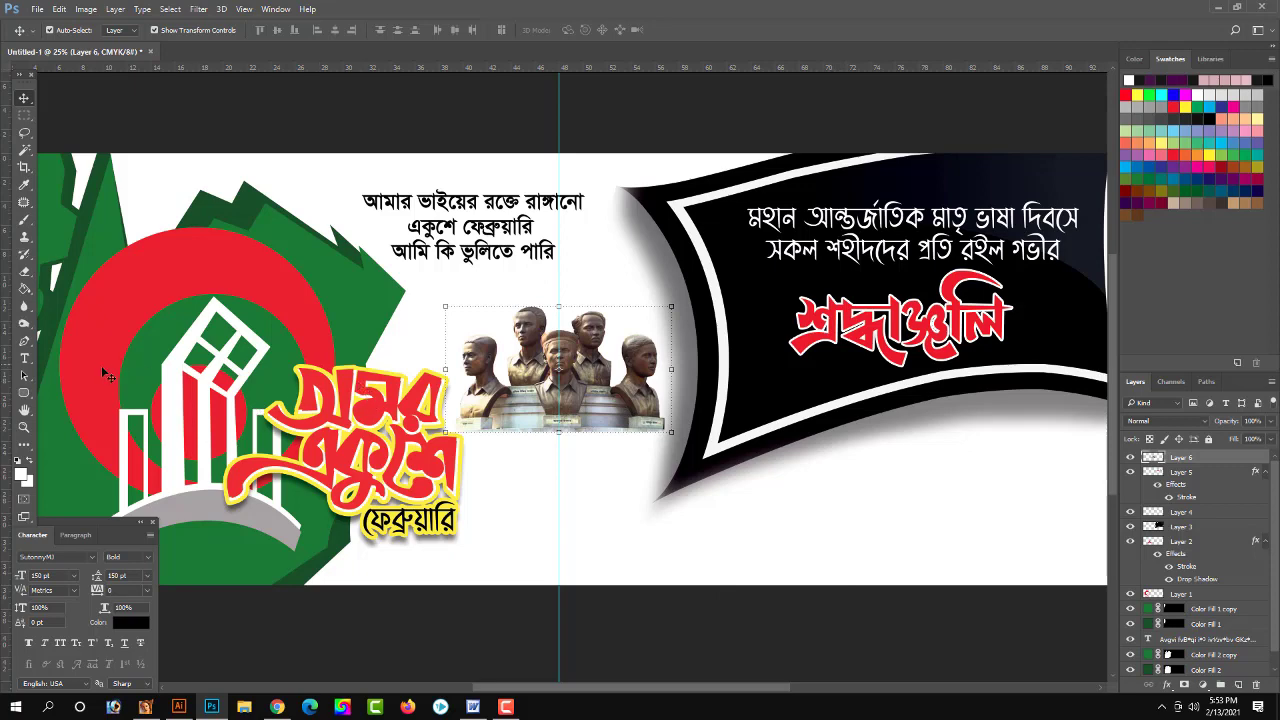
{"action": "left_click", "coordinate": [24, 271]}
{"action": "scroll", "coordinate": [612, 488], "scroll_direction": "up", "scroll_amount": 1}
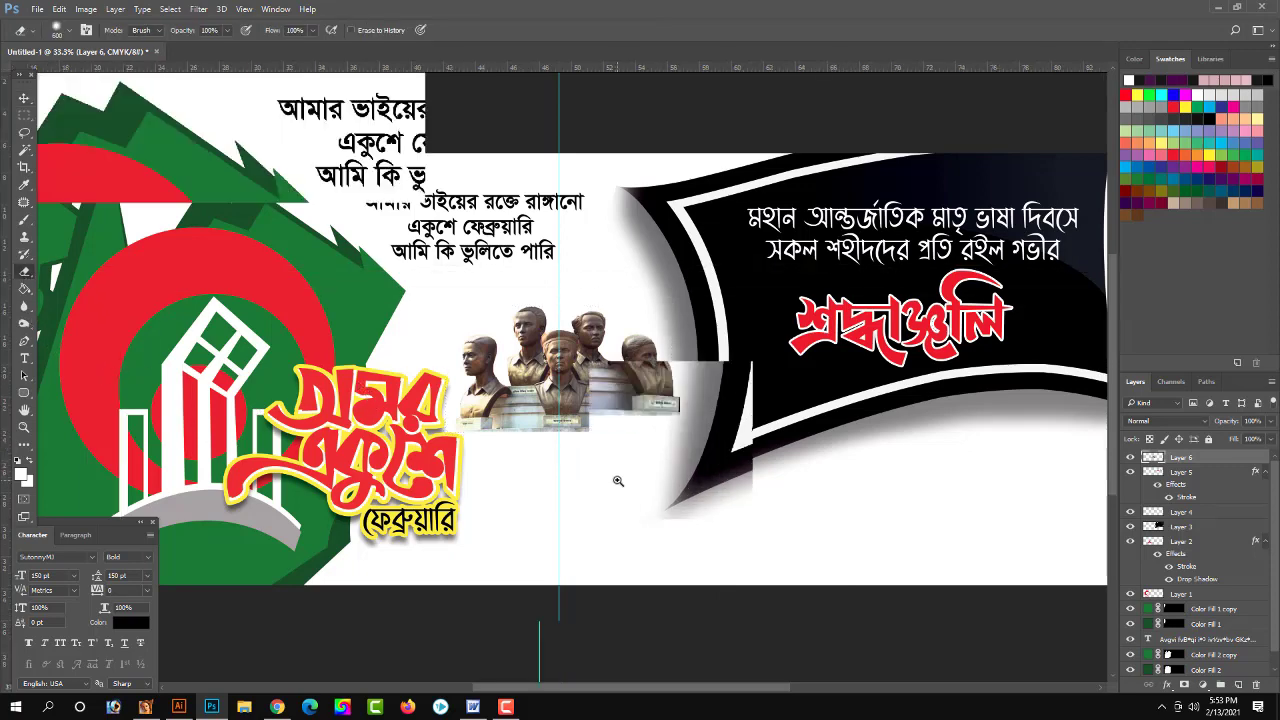
{"action": "scroll", "coordinate": [559, 486], "scroll_direction": "up", "scroll_amount": 1}
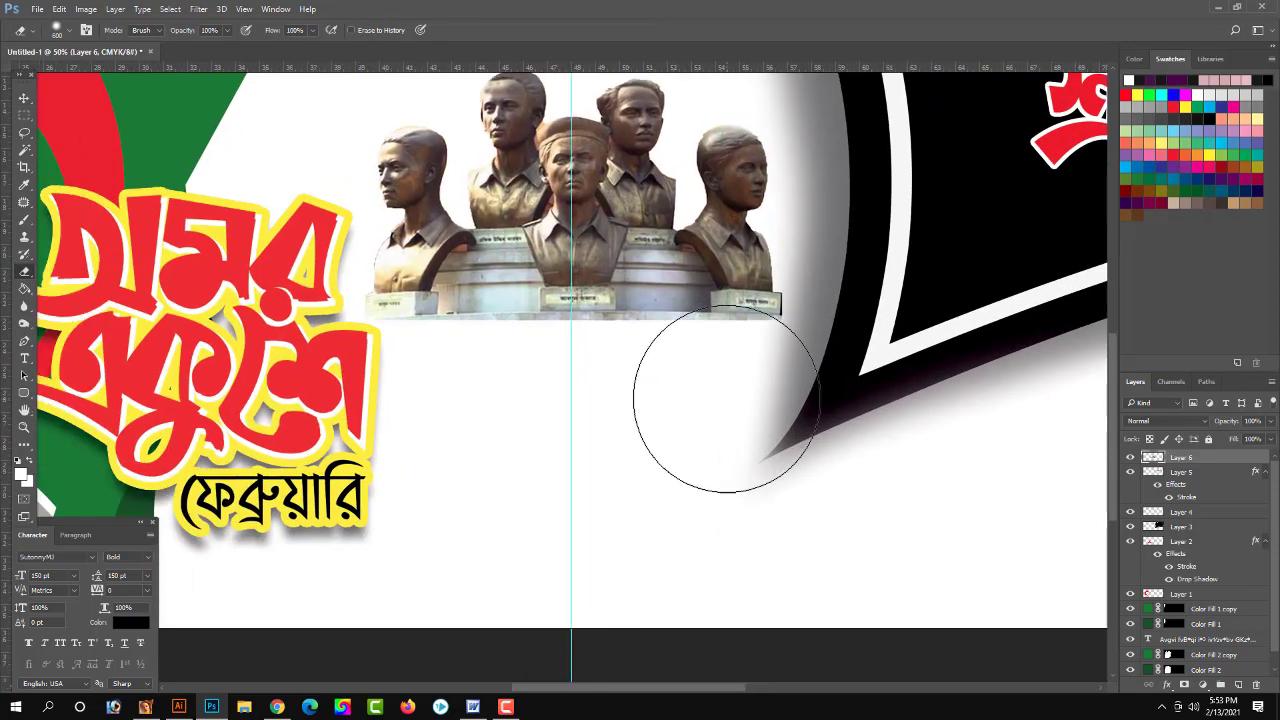
{"action": "key", "text": "bracketleft"}
{"action": "key", "text": "bracketleft"}
{"action": "key", "text": "bracketleft"}
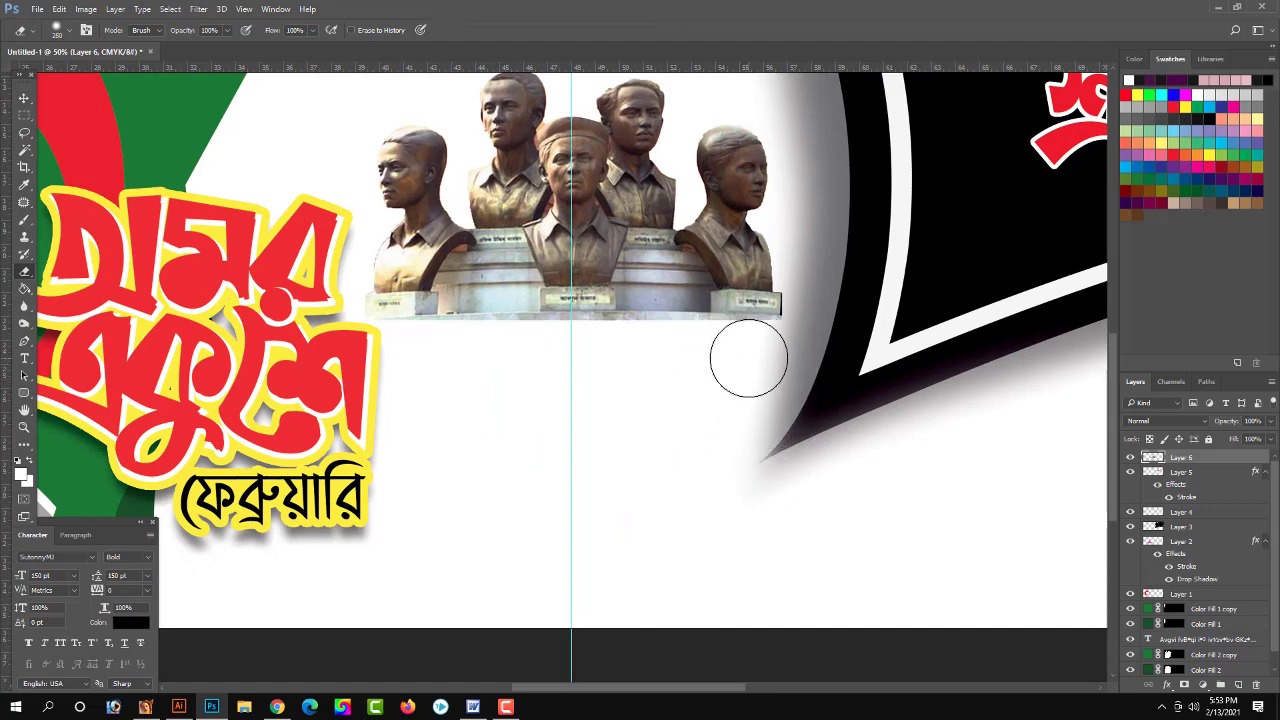
{"action": "key", "text": "bracketright"}
{"action": "key", "text": "bracketright"}
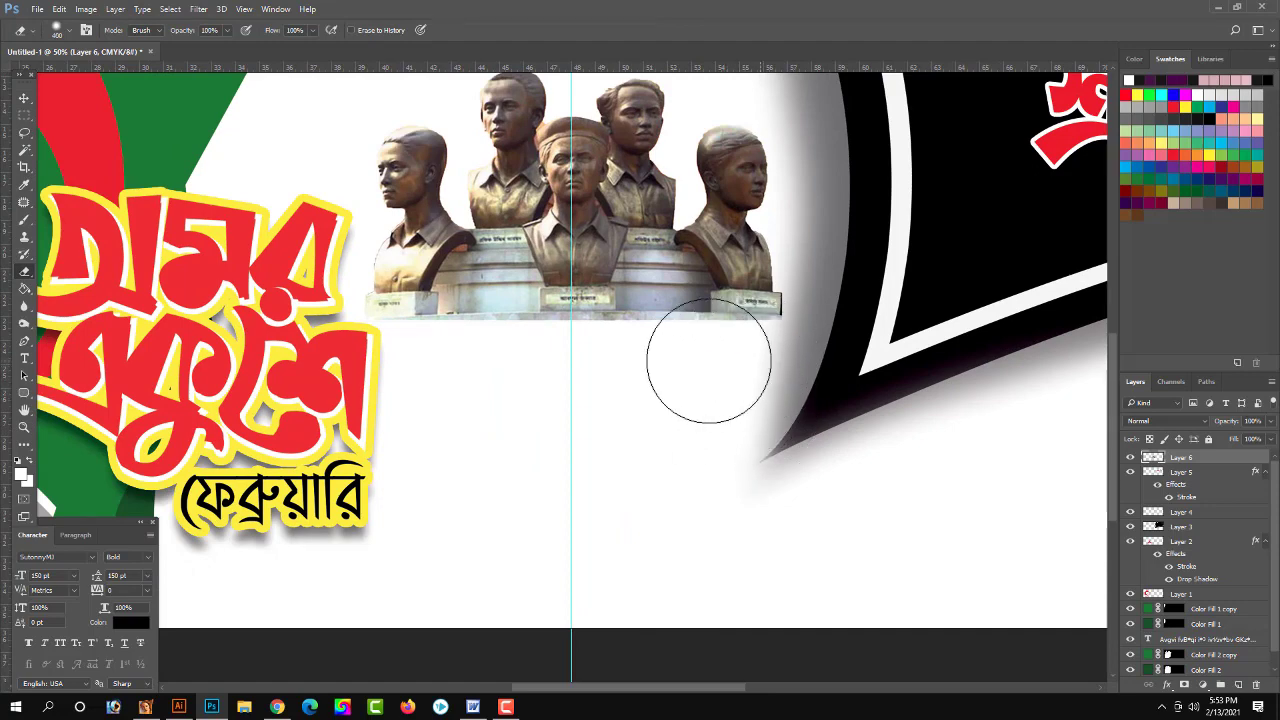
{"action": "left_click_drag", "start_coordinate": [574, 377], "coordinate": [363, 372]}
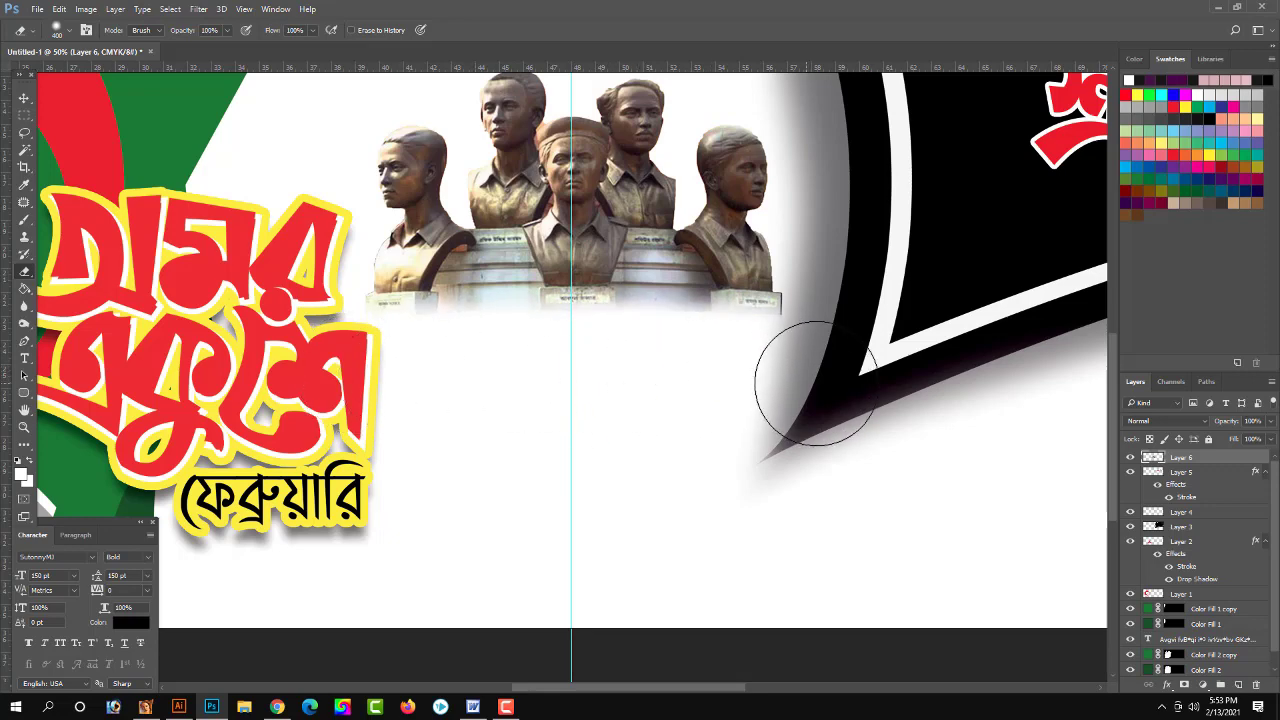
{"action": "left_click", "coordinate": [24, 98]}
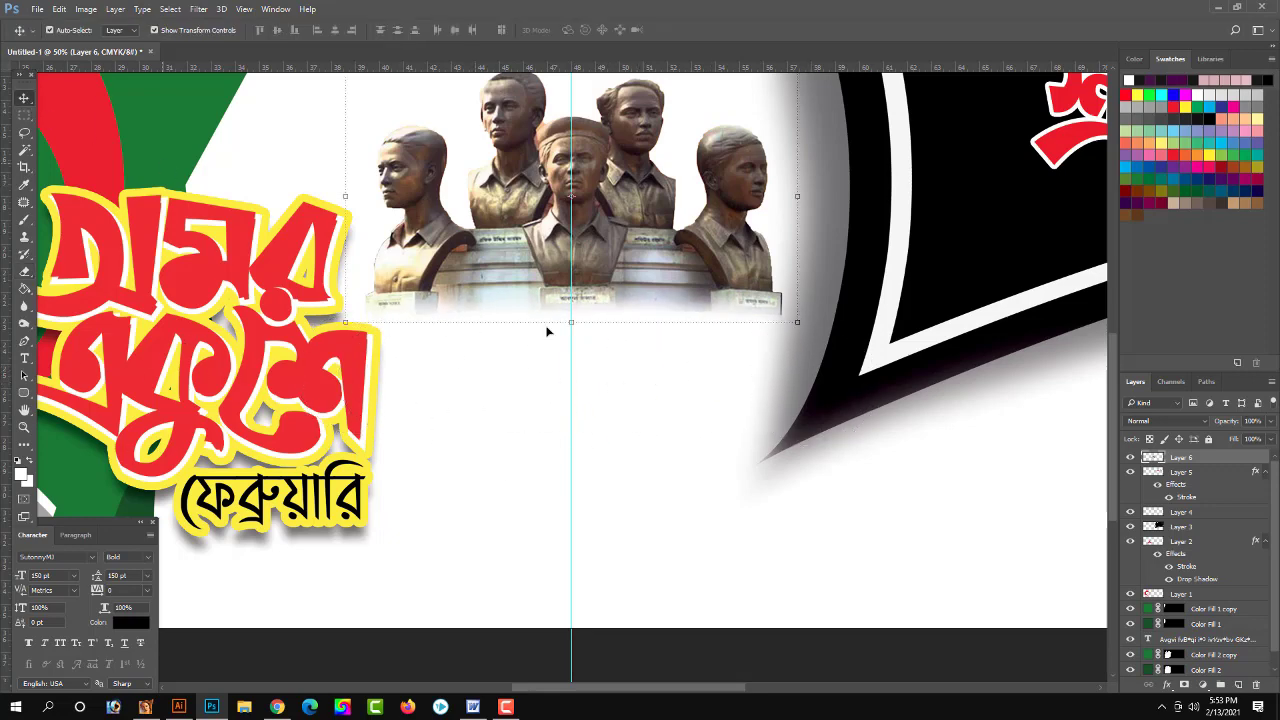
{"action": "left_click", "coordinate": [650, 415], "text": "alt"}
Step: Rotate the black tribute frame (Layer 3) about 3°
{"action": "left_click", "coordinate": [506, 707]}
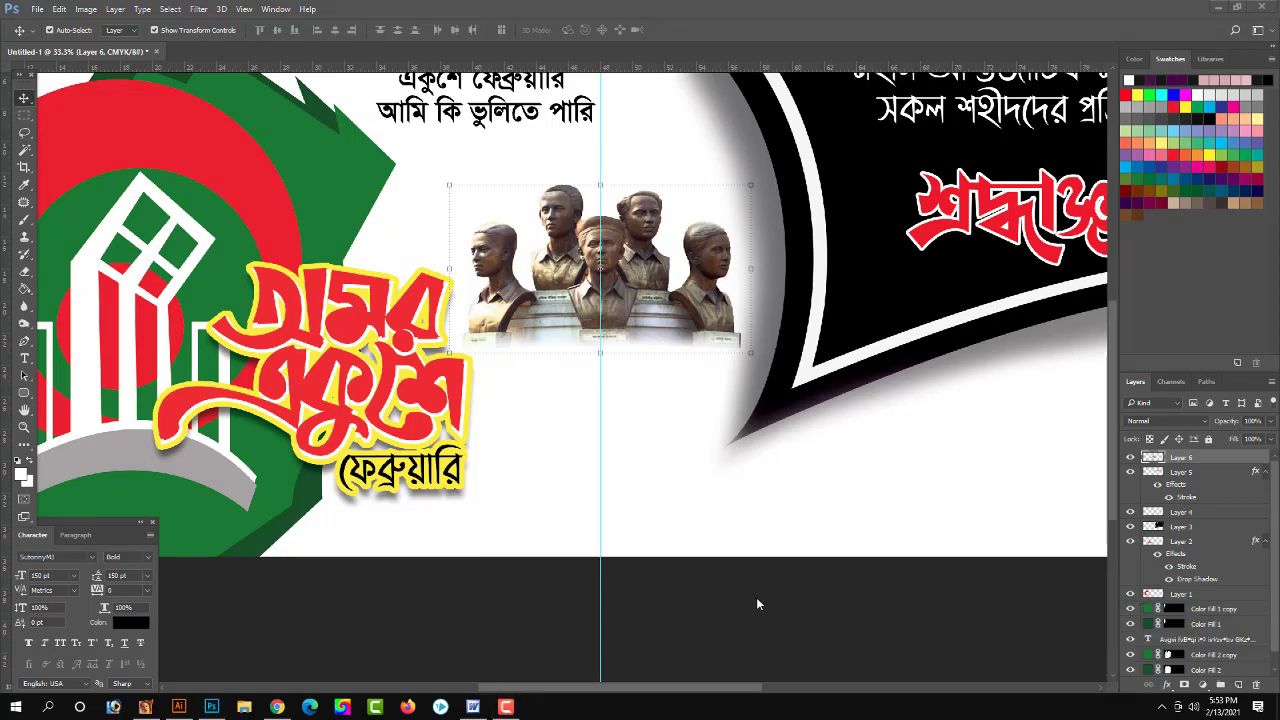
{"action": "left_click", "coordinate": [666, 366], "text": "alt"}
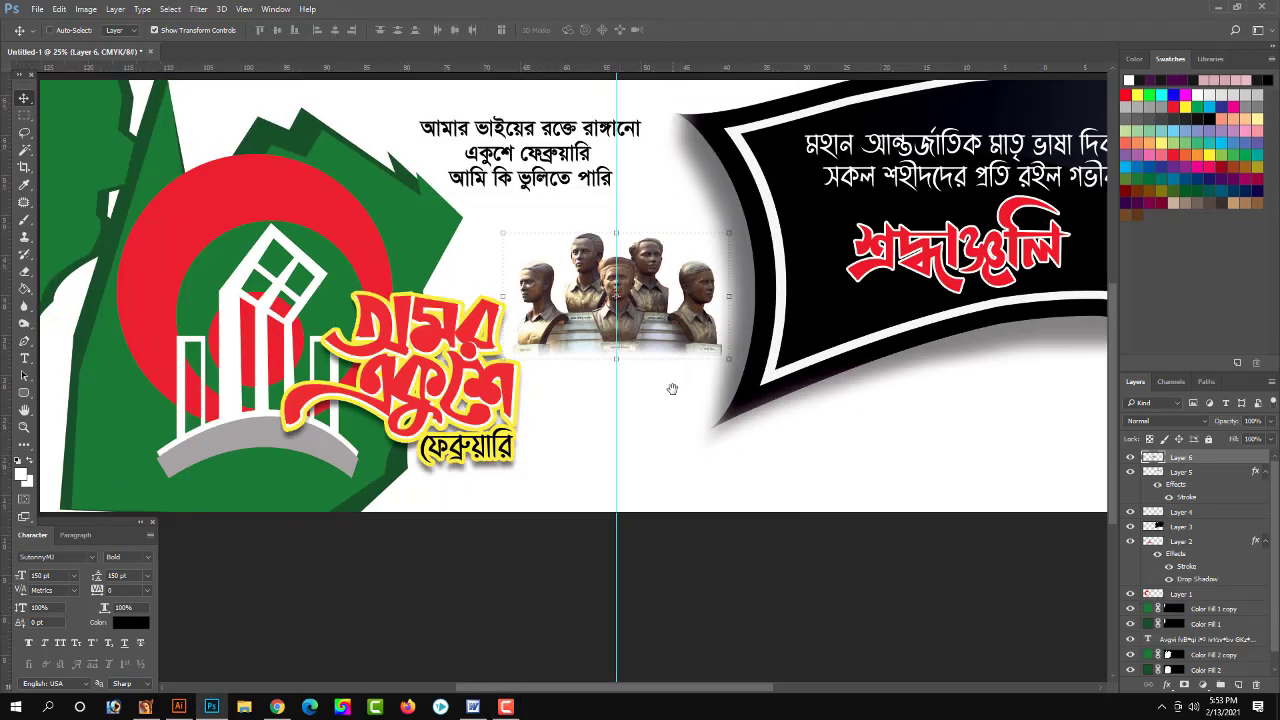
{"action": "left_click", "coordinate": [668, 390], "text": "alt"}
{"action": "key", "text": "Tab"}
{"action": "key", "text": "ctrl+plus"}
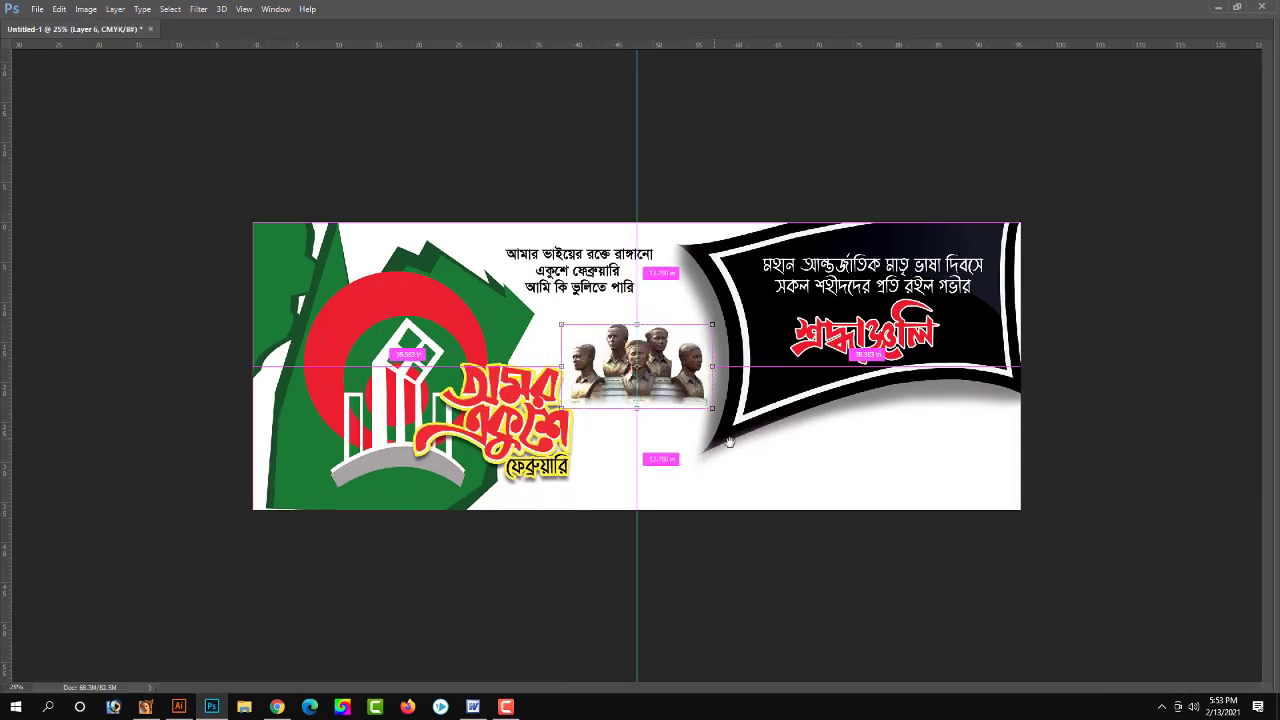
{"action": "left_click", "coordinate": [686, 528]}
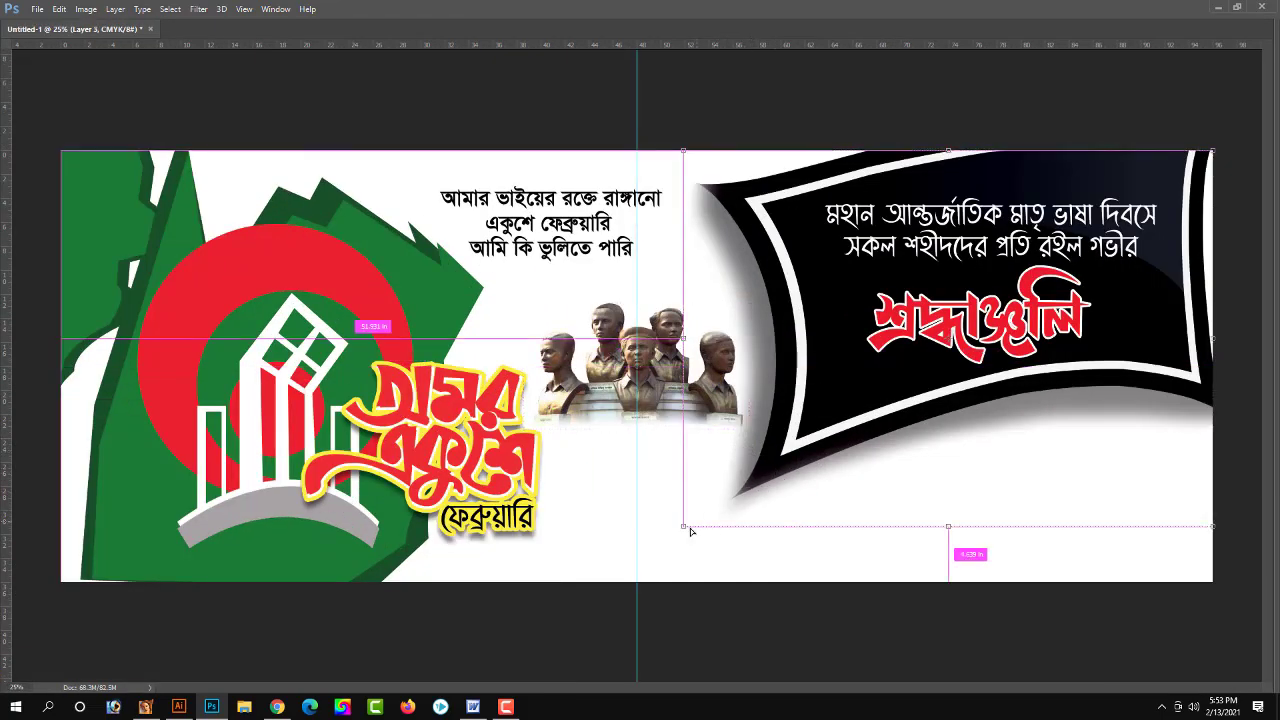
{"action": "left_click_drag", "start_coordinate": [686, 528], "coordinate": [697, 503]}
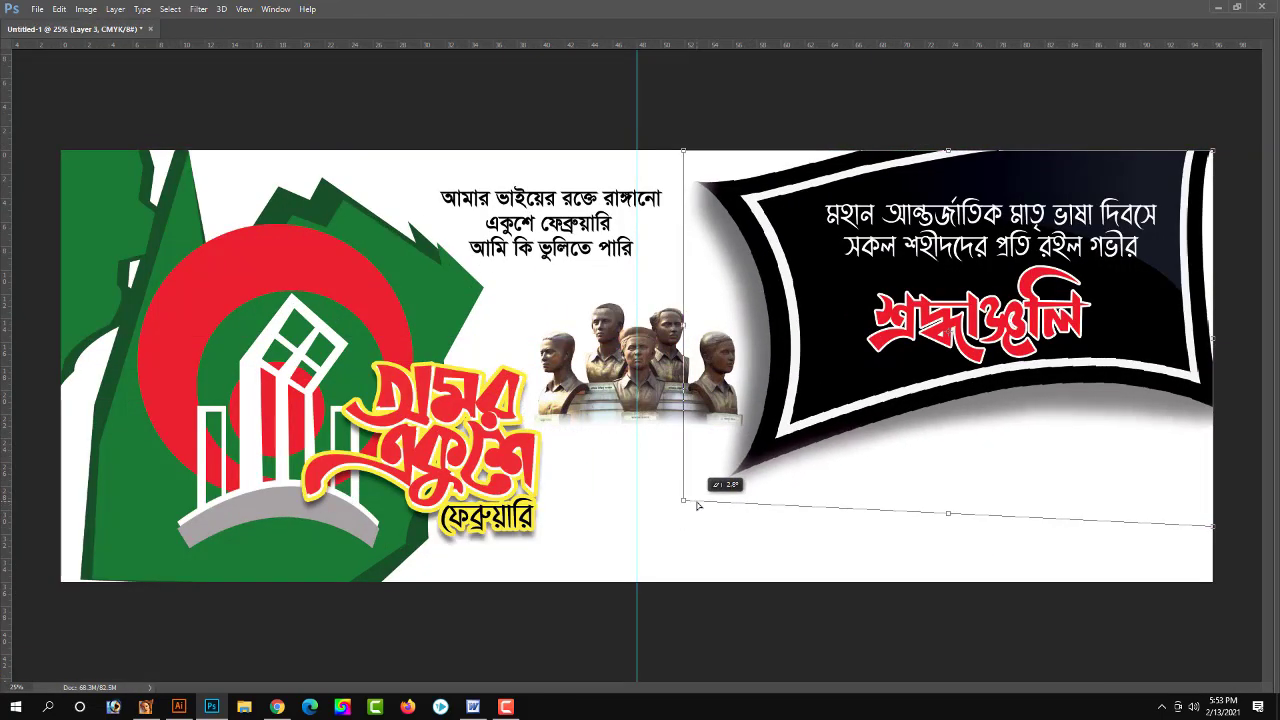
{"action": "key", "text": "Return"}
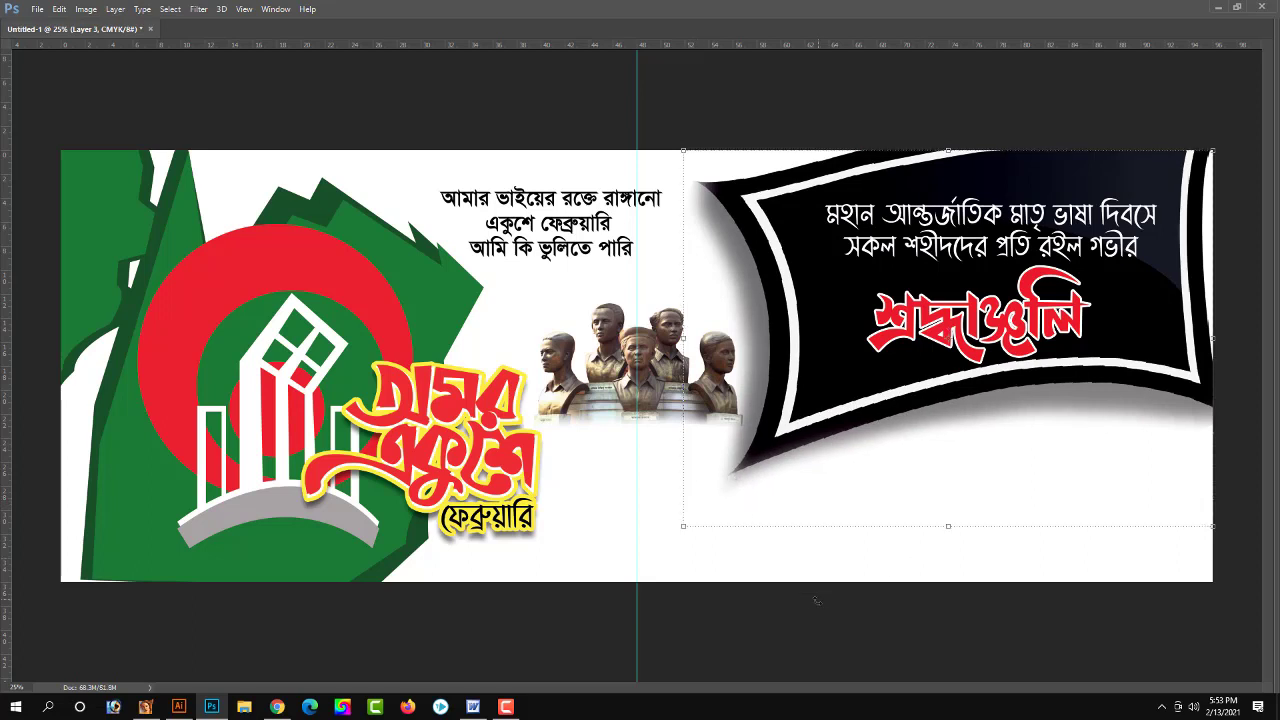
{"action": "left_click", "coordinate": [845, 627]}
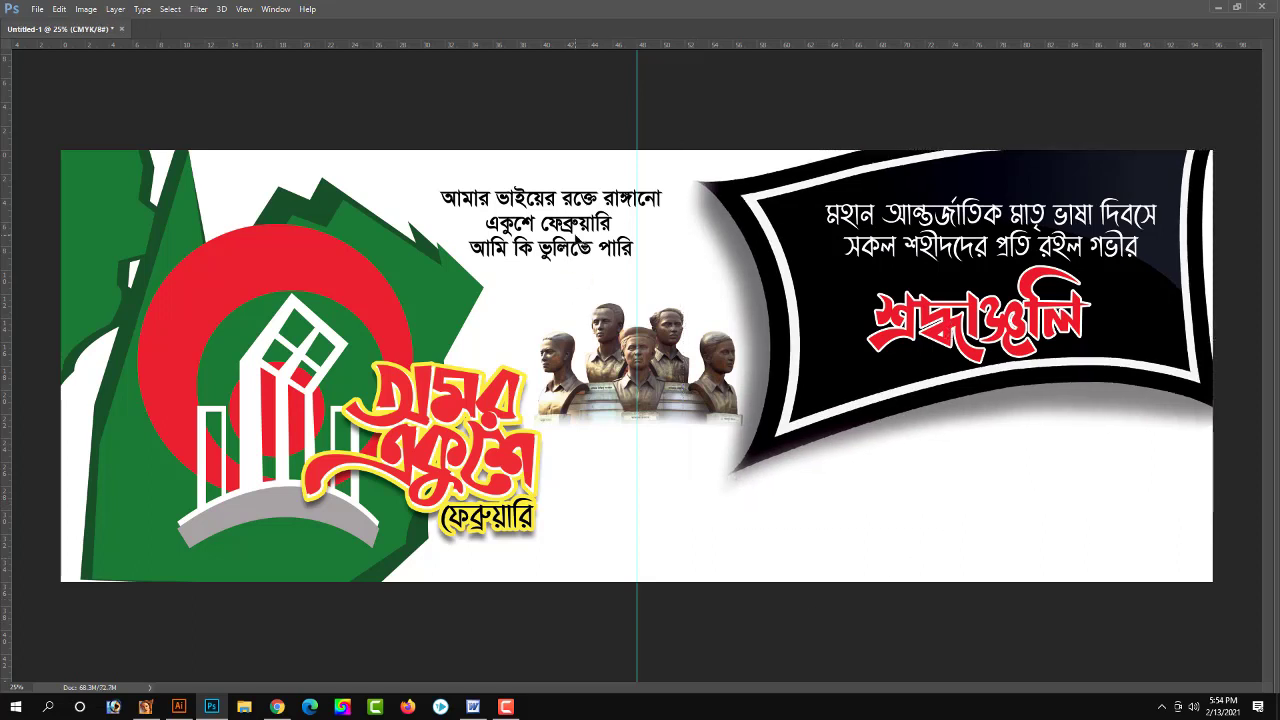
Step: Enlarge the three-line poem around its centre and shift it slightly right
{"action": "left_click", "coordinate": [582, 248]}
{"action": "key", "text": "ctrl+t"}
{"action": "left_click_drag", "start_coordinate": [667, 187], "coordinate": [678, 199]}
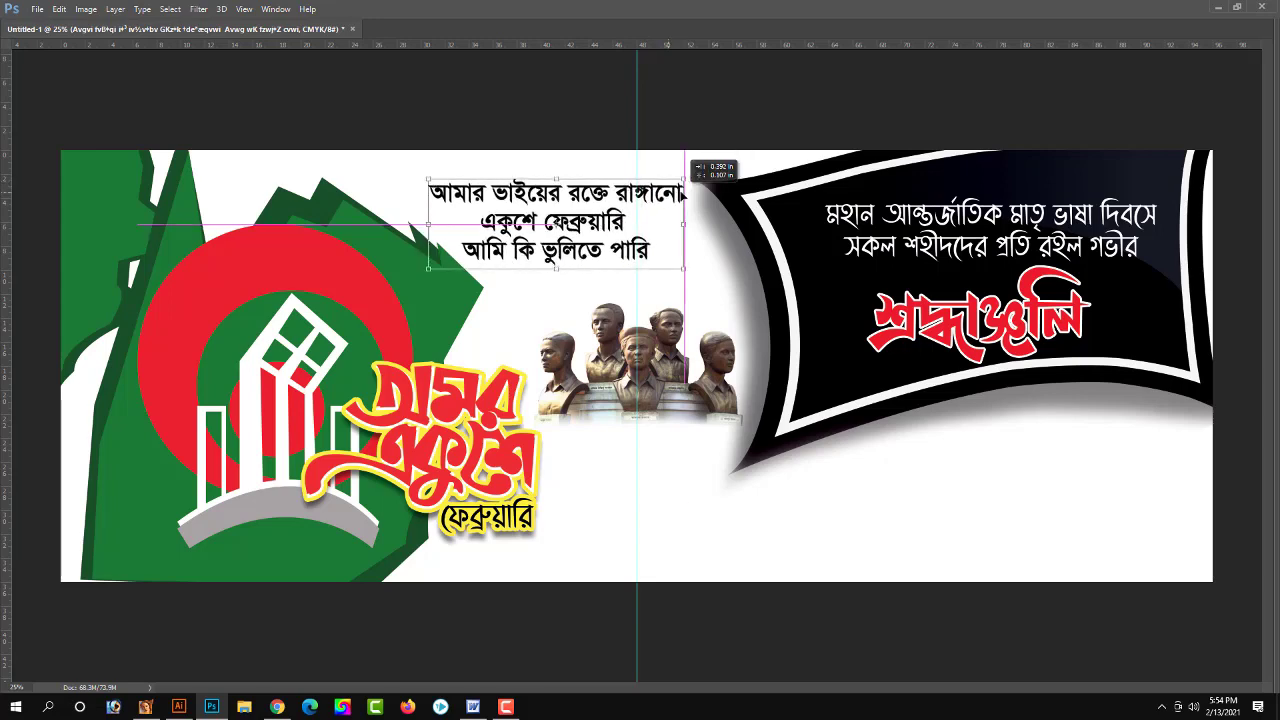
{"action": "left_click_drag", "start_coordinate": [560, 225], "coordinate": [575, 223]}
{"action": "key", "text": "Tab"}
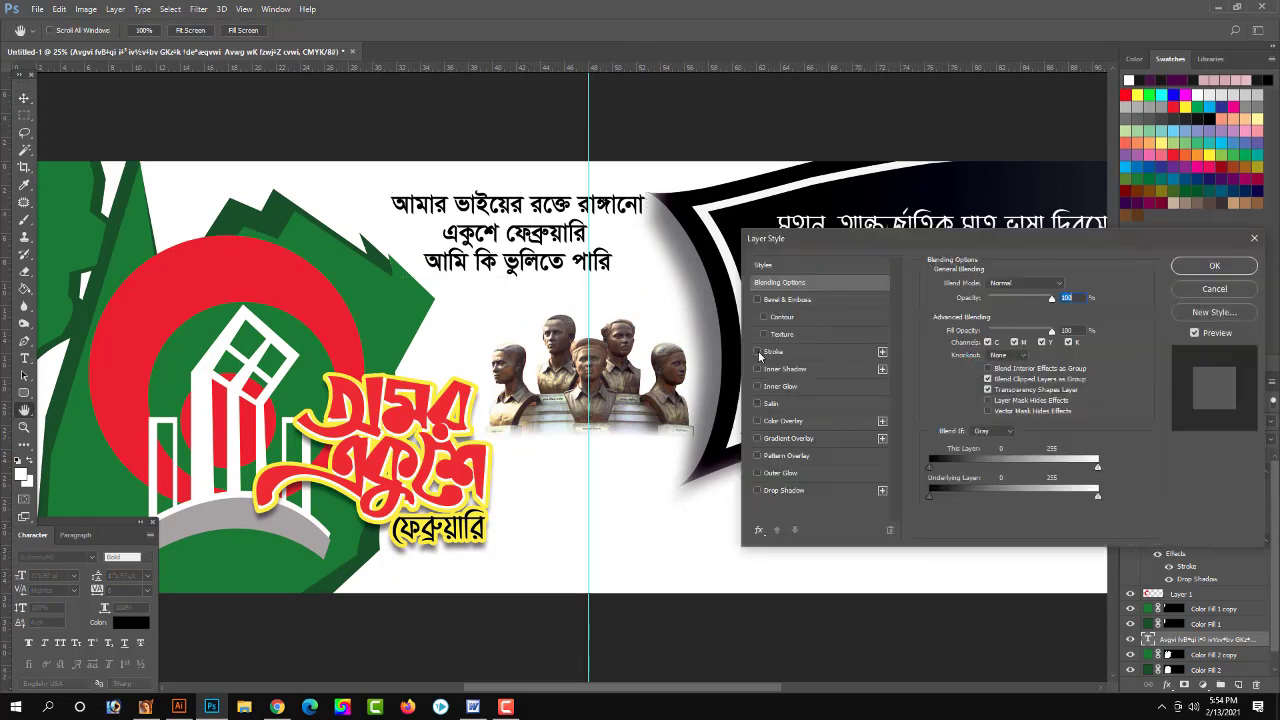
Step: Give the poem text a white stroke and a drop shadow with distance 22 and size 13
{"action": "left_click", "coordinate": [757, 351]}
{"action": "left_click", "coordinate": [757, 490]}
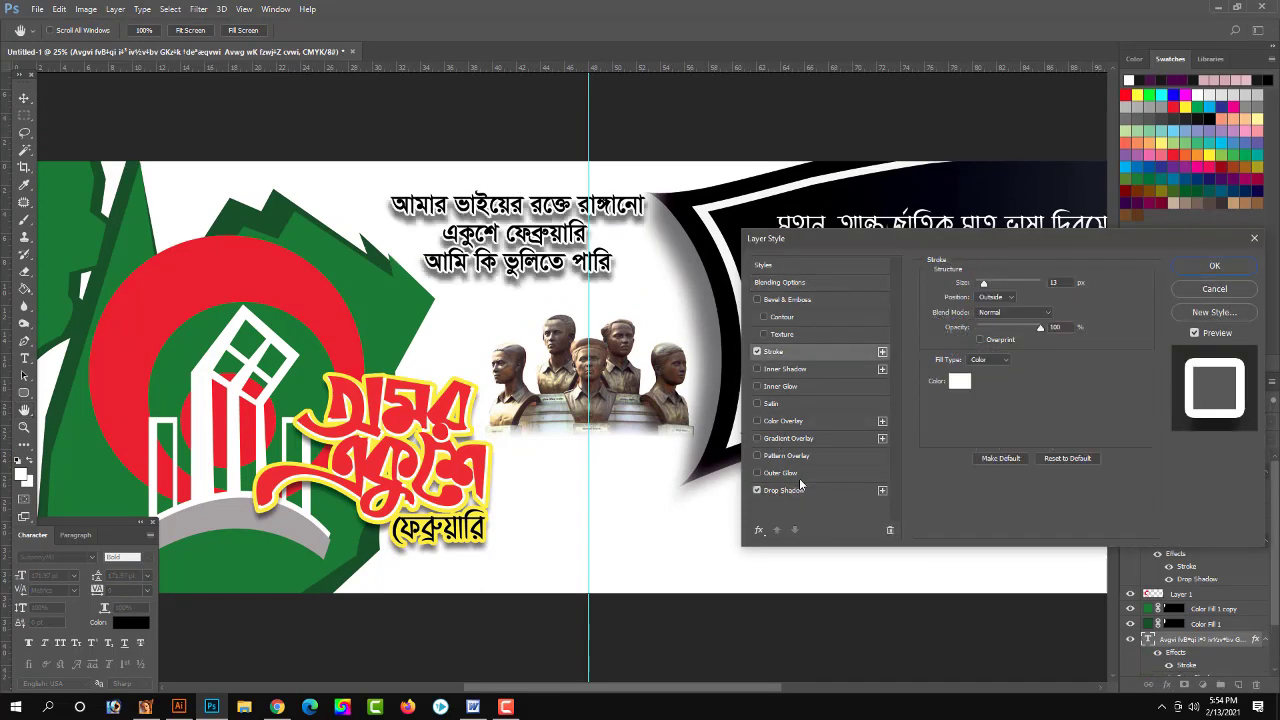
{"action": "left_click", "coordinate": [800, 490]}
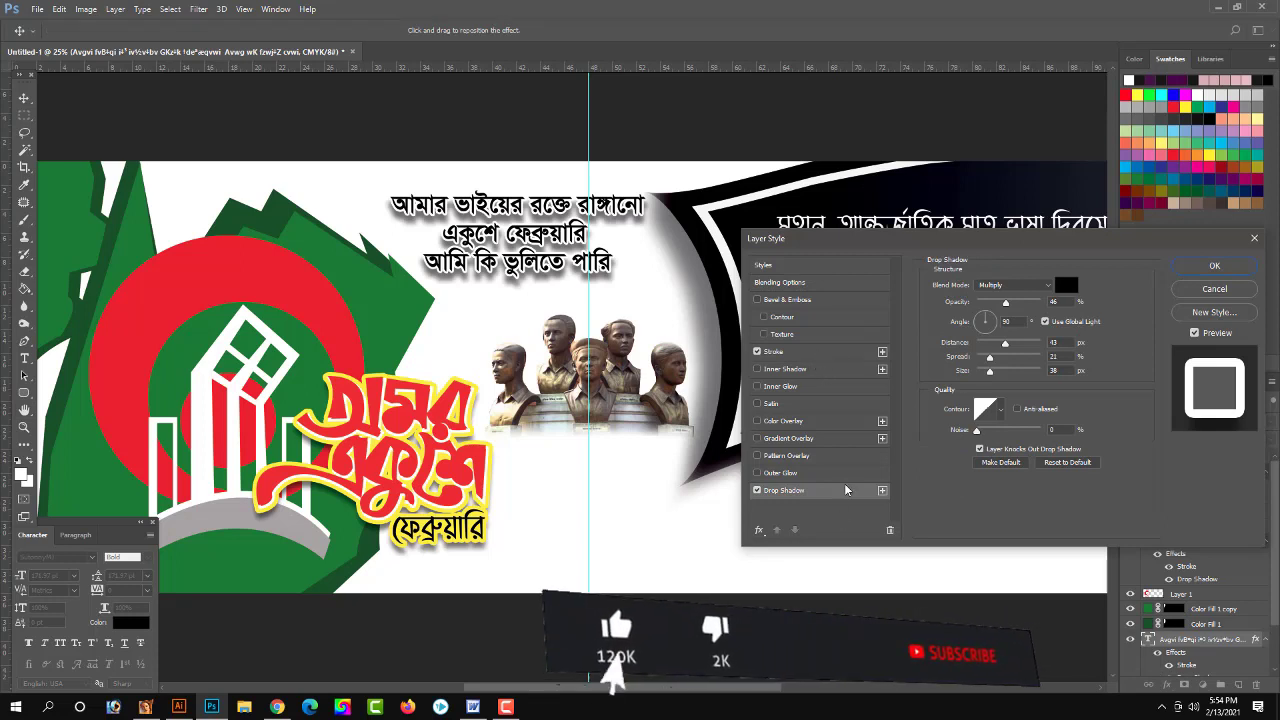
{"action": "left_click_drag", "start_coordinate": [1005, 344], "coordinate": [986, 372]}
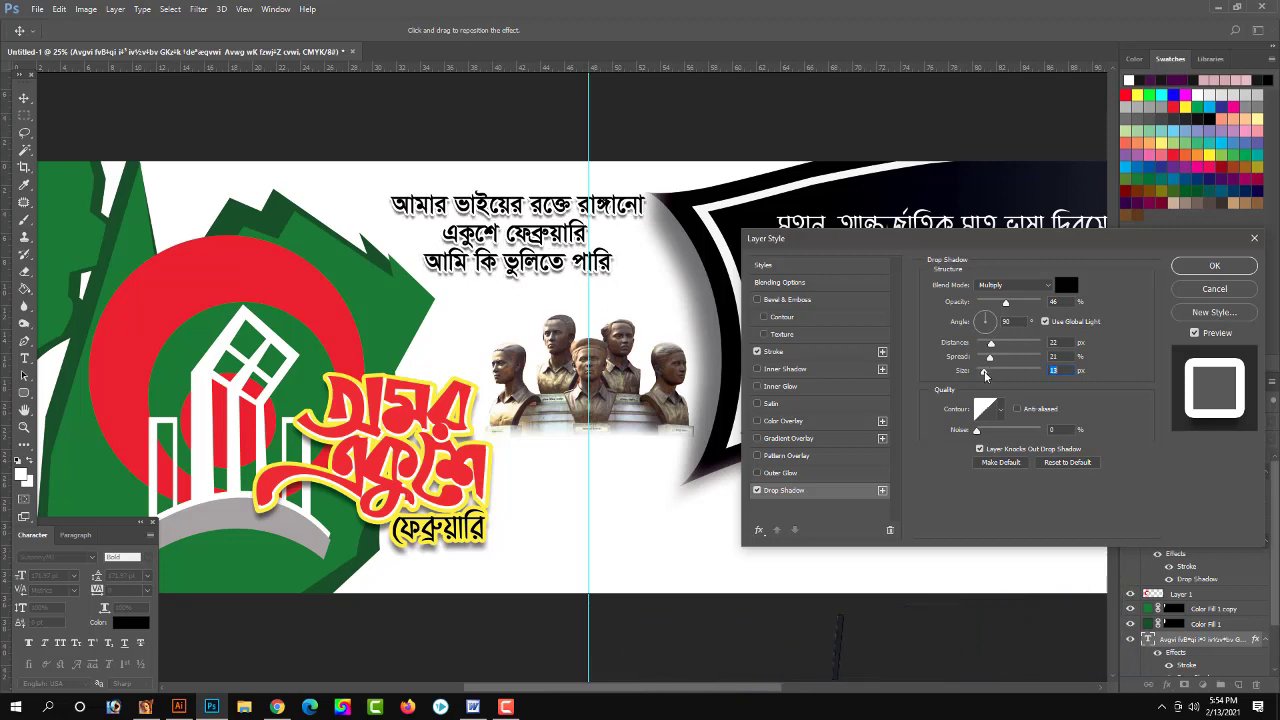
{"action": "left_click_drag", "start_coordinate": [986, 374], "coordinate": [983, 372]}
{"action": "key", "text": "Return"}
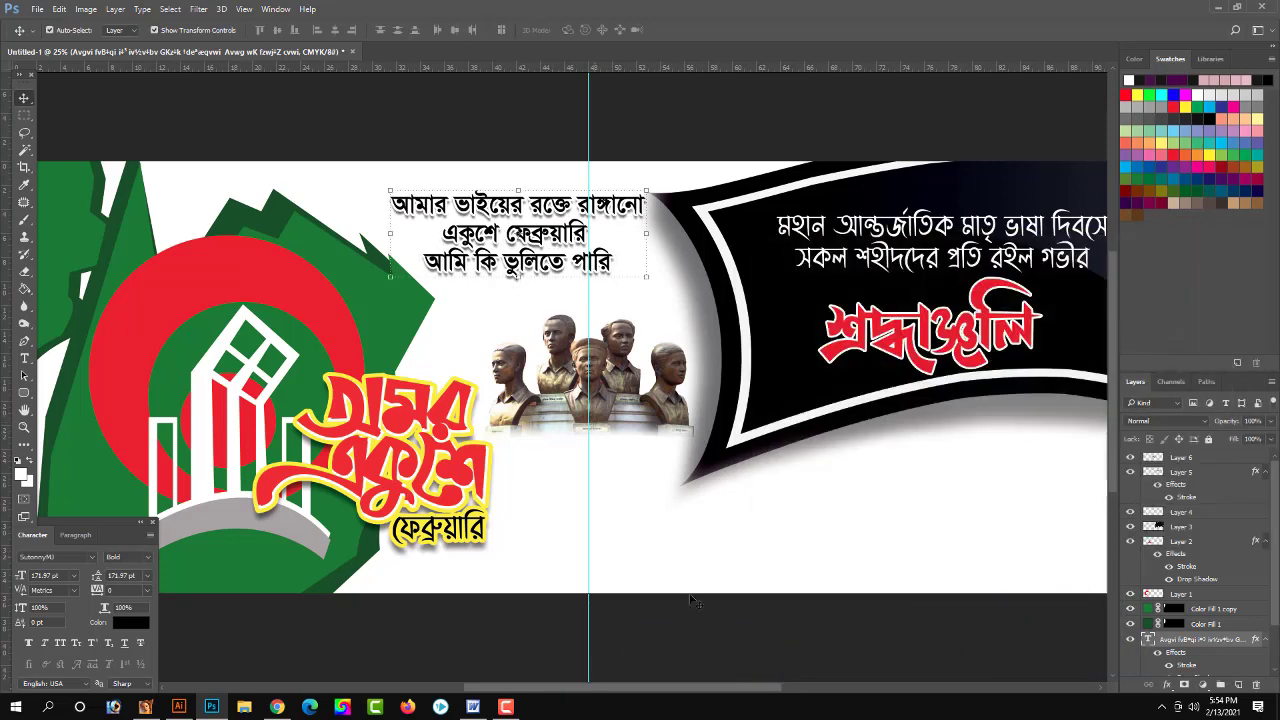
Step: Zoom out and duplicate the poem text block to the lower right of the banner
{"action": "left_click", "coordinate": [810, 630]}
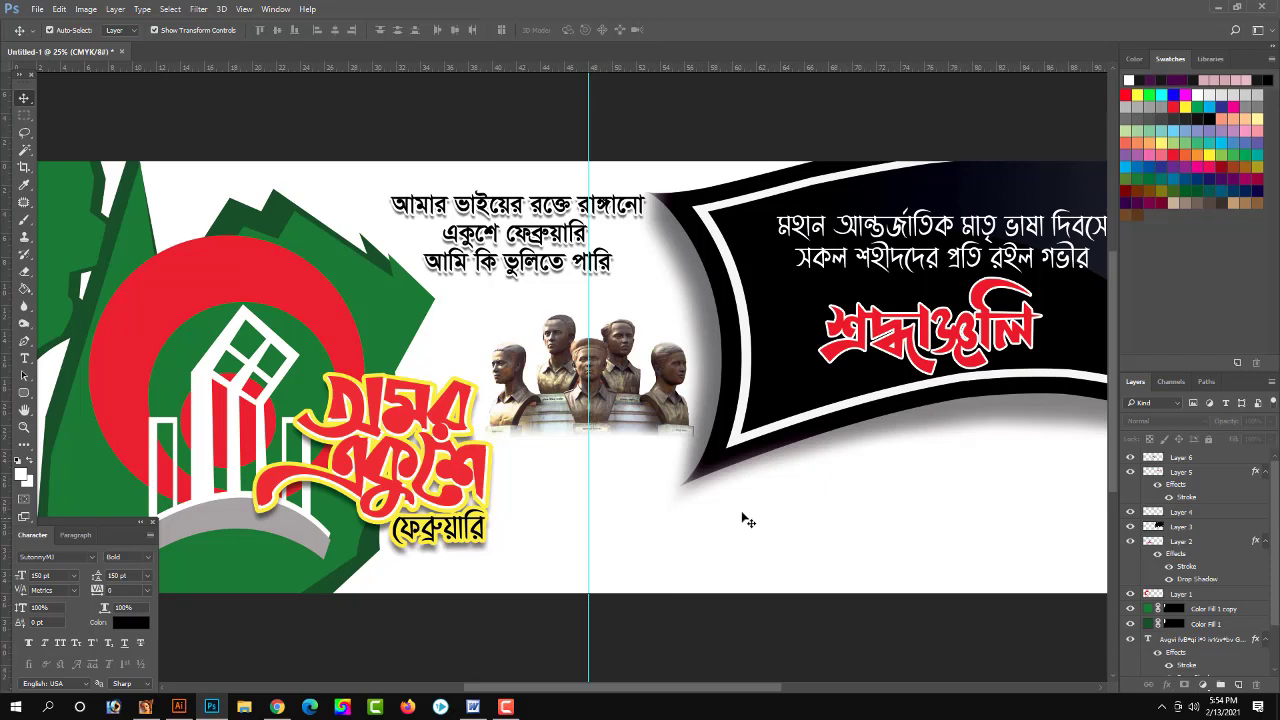
{"action": "key", "text": "ctrl+space"}
{"action": "key", "text": "ctrl+minus"}
{"action": "left_click", "coordinate": [516, 271]}
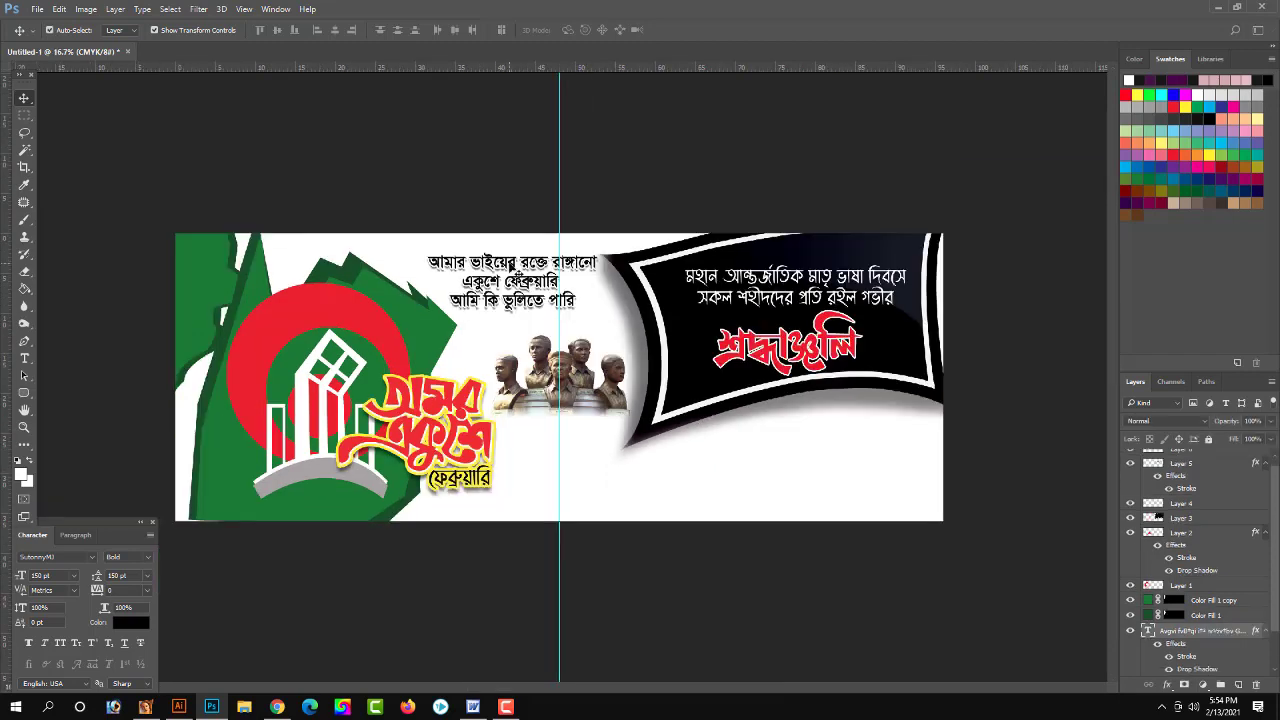
{"action": "left_click_drag", "start_coordinate": [516, 281], "coordinate": [683, 491]}
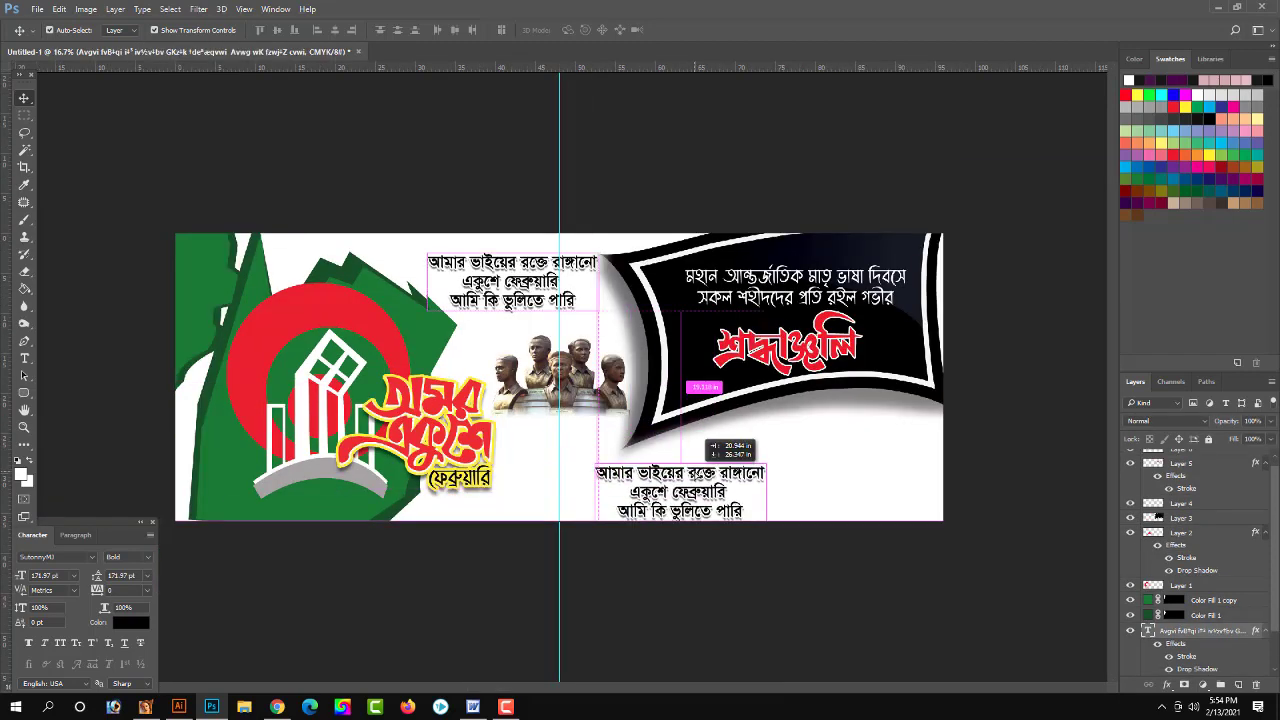
Step: Replace the copied poem's text with the school name 'বর্ণ আইডিয়াল স্কুল' and commit it
{"action": "left_click", "coordinate": [24, 358]}
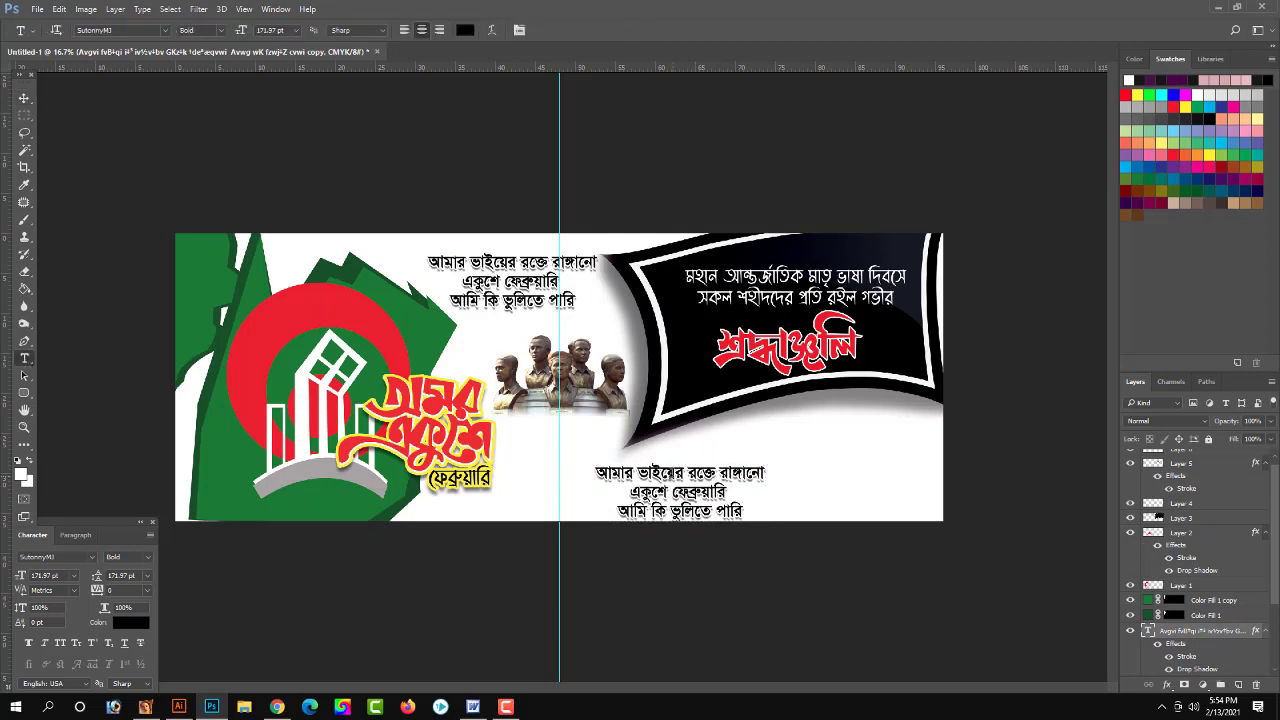
{"action": "left_click", "coordinate": [672, 472]}
{"action": "key", "text": "ctrl+a"}
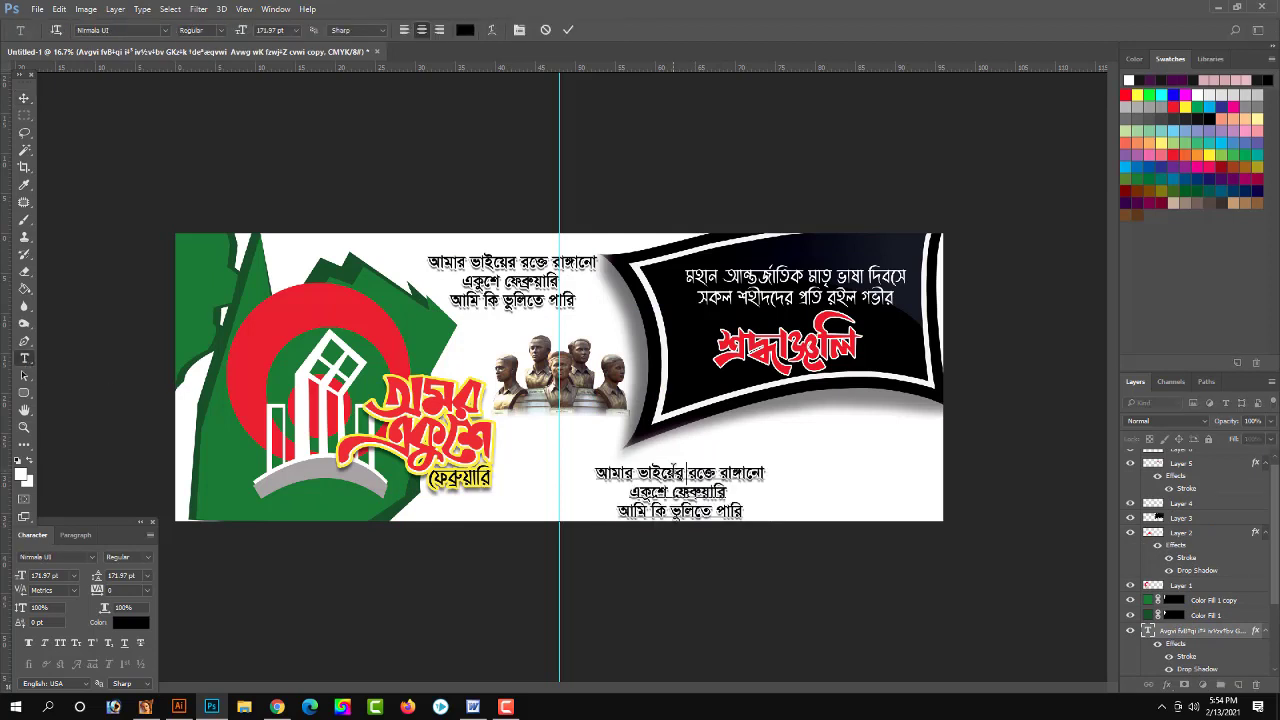
{"action": "type", "text": "ব্র"}
{"action": "key", "text": "ctrl+z"}
{"action": "key", "text": "ctrl+z"}
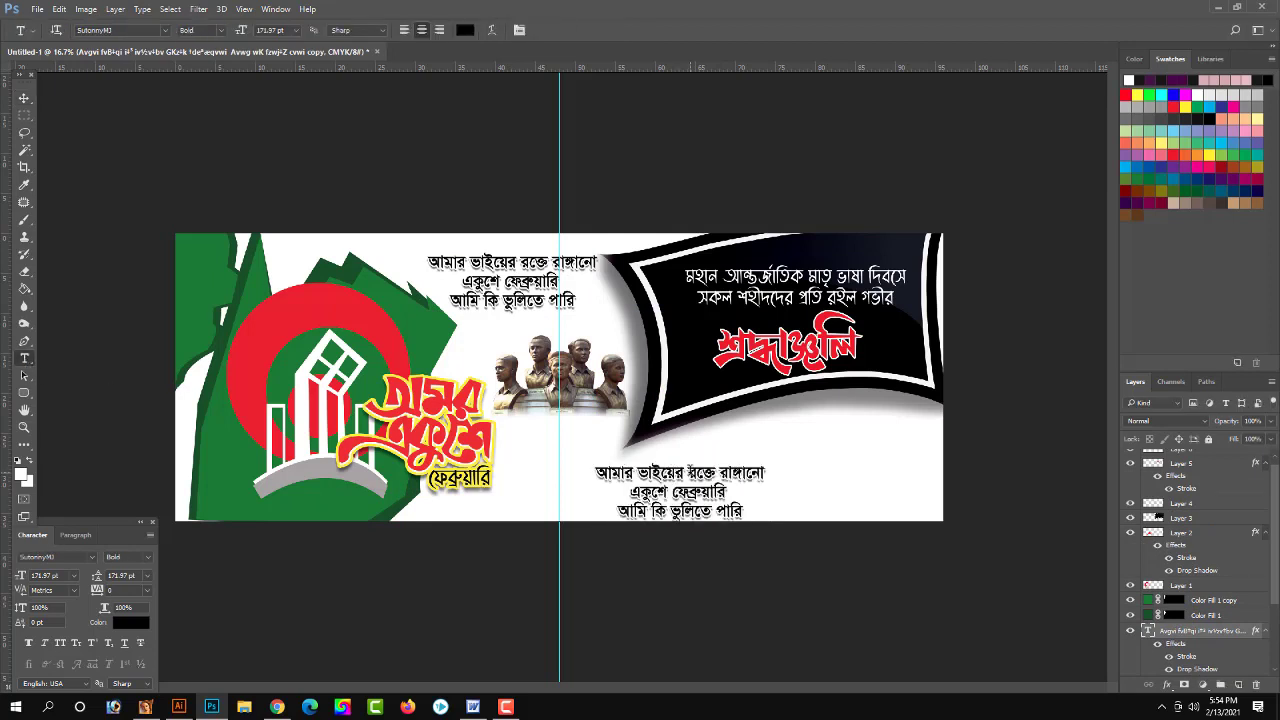
{"action": "key", "text": "ctrl+a"}
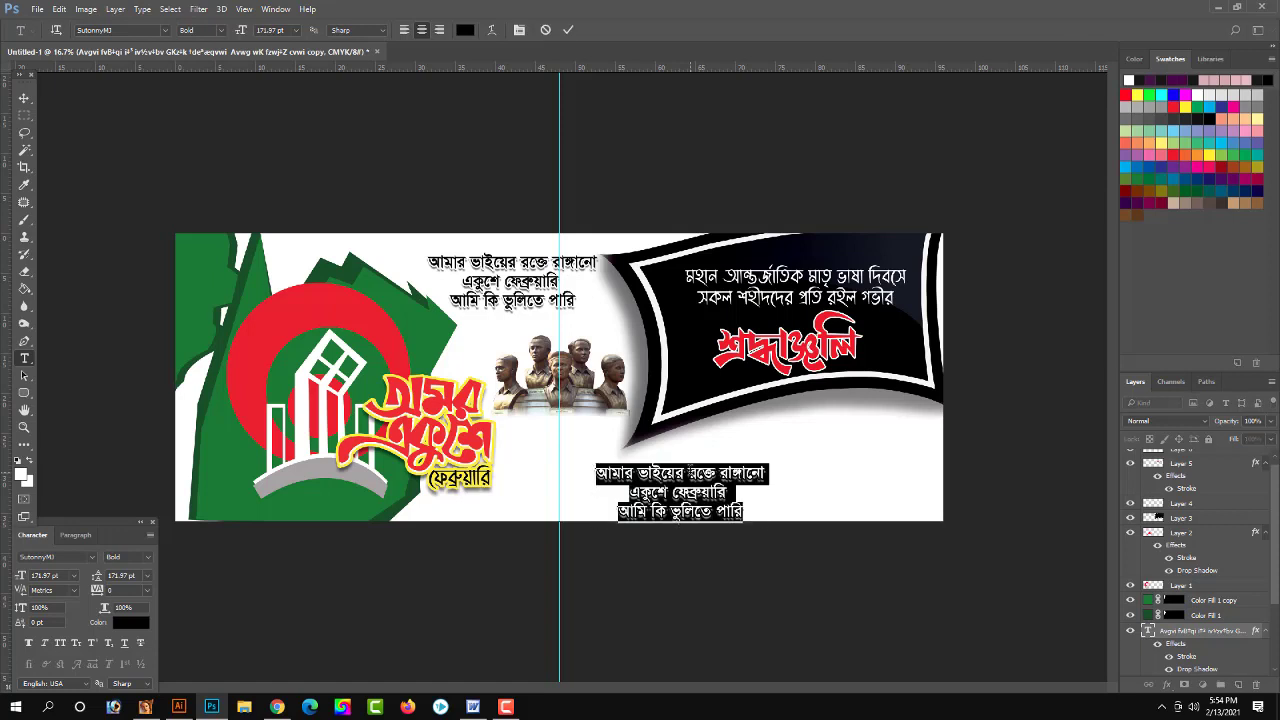
{"action": "type", "text": "বণ"}
{"action": "type", "text": "র্ণ"}
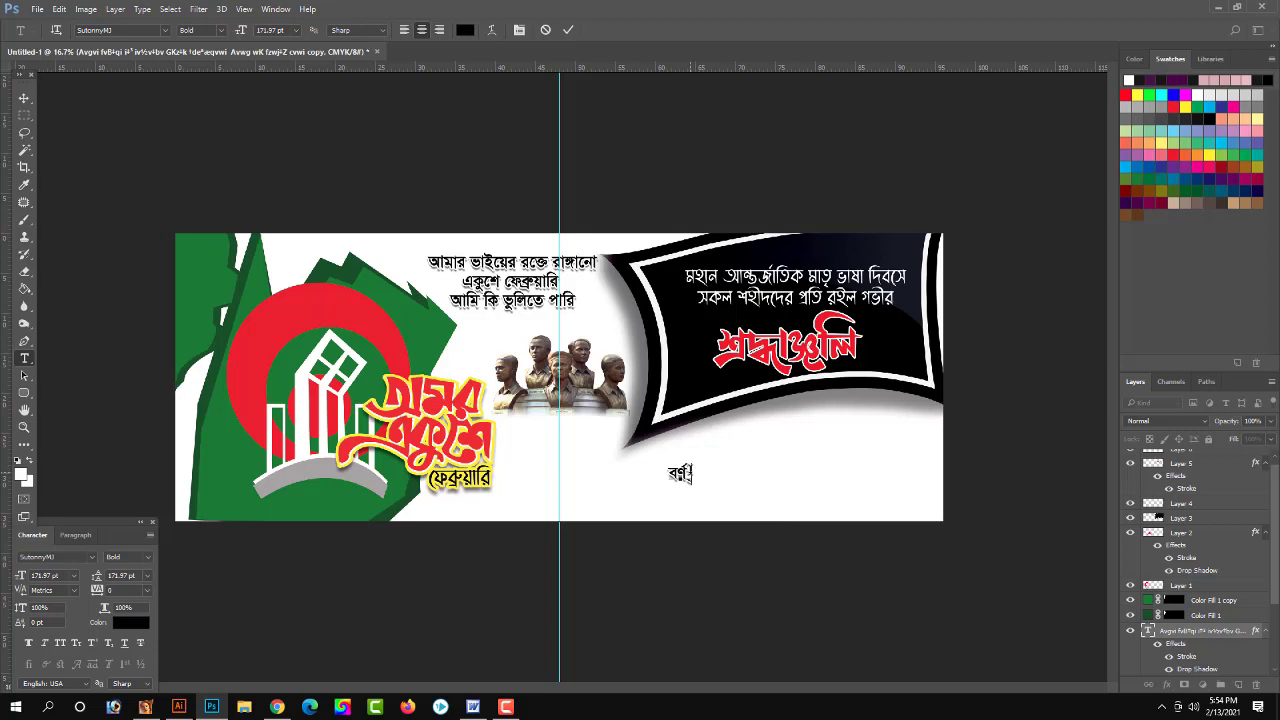
{"action": "type", "text": "আইডি"}
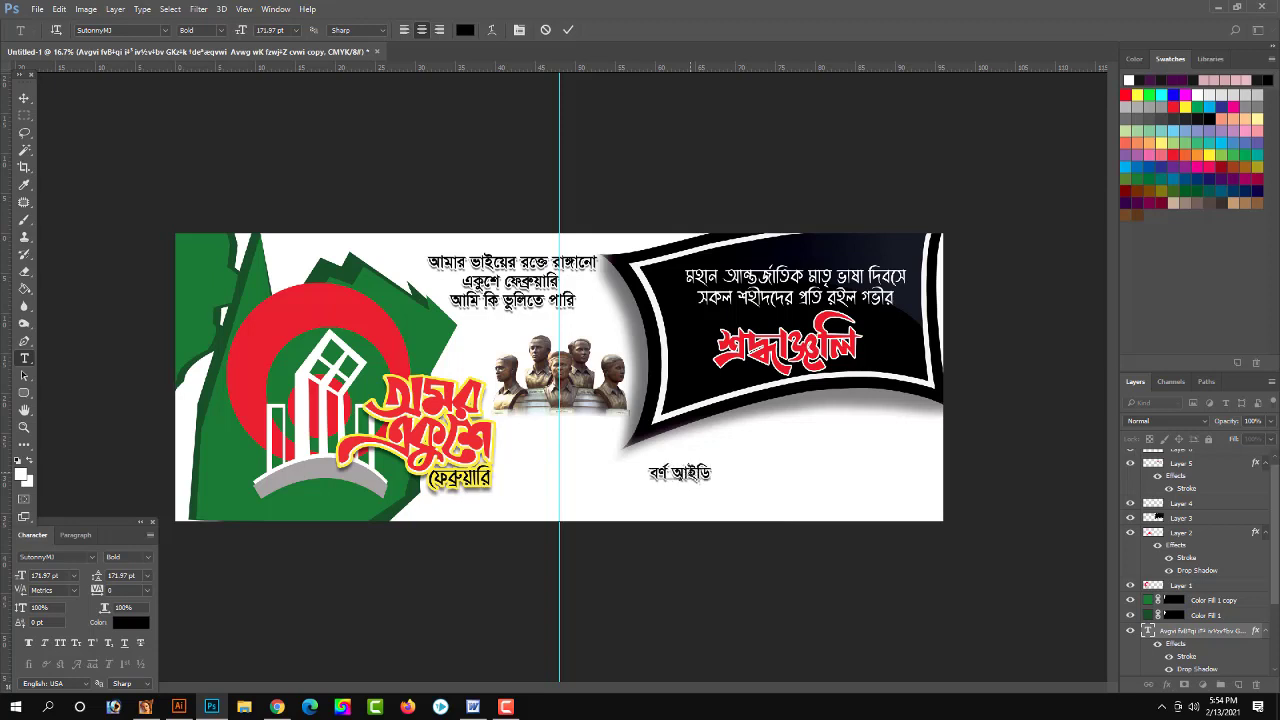
{"action": "type", "text": "য়া"}
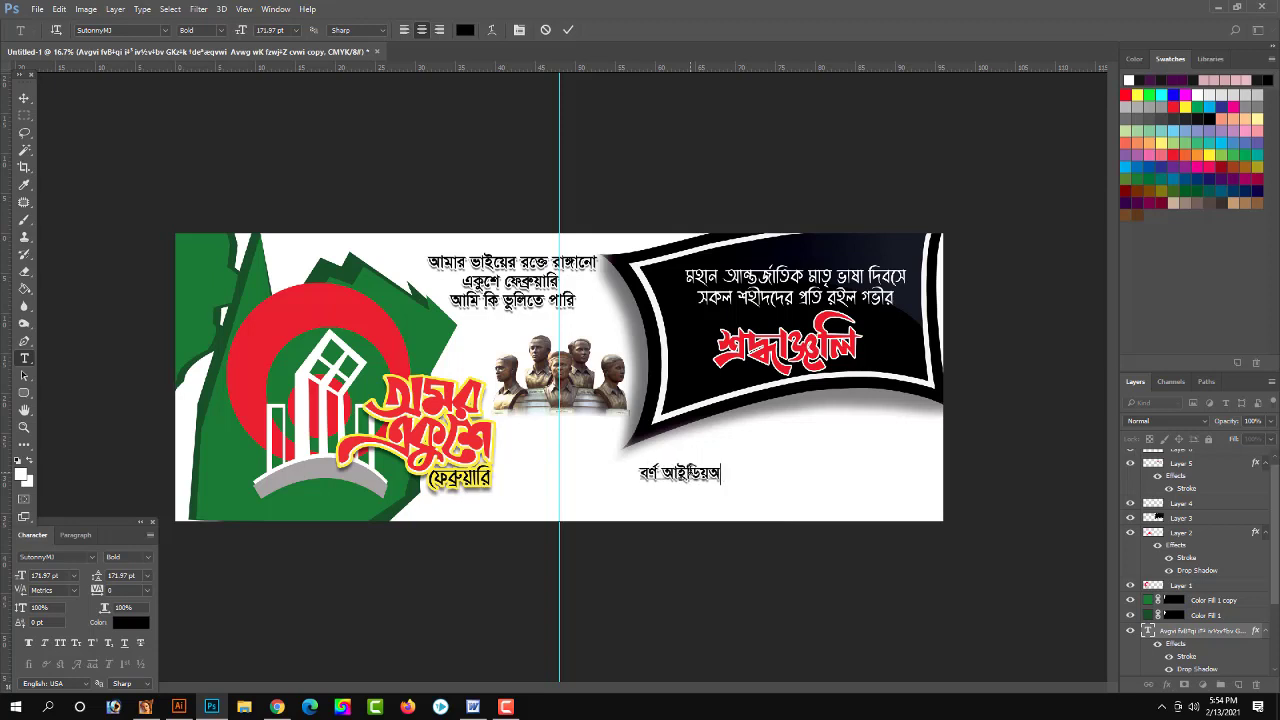
{"action": "type", "text": "ল স"}
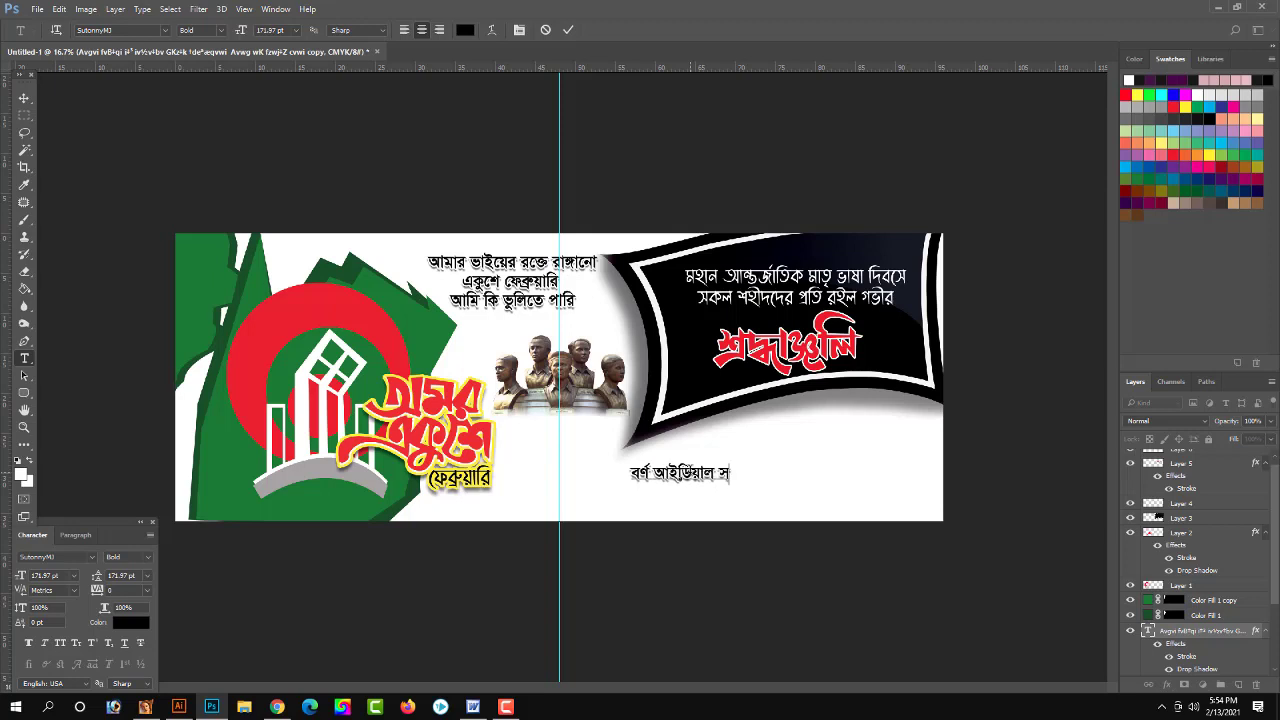
{"action": "type", "text": "্কুল"}
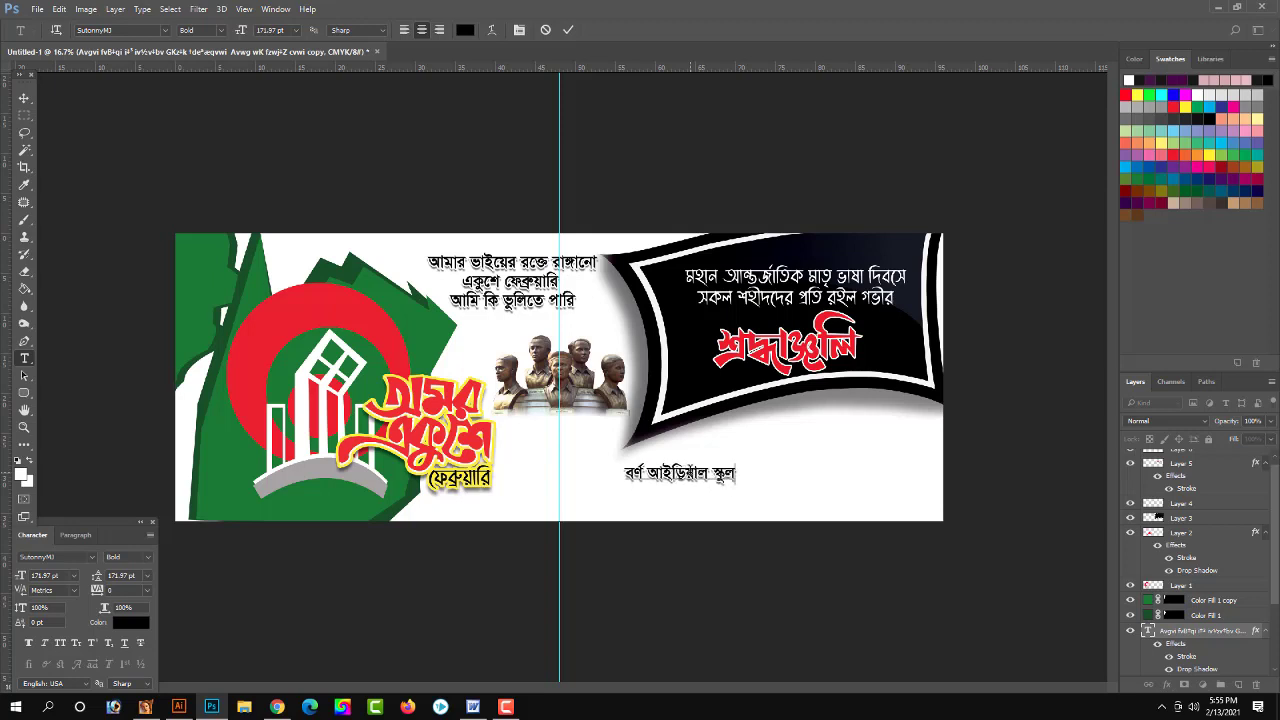
{"action": "key", "text": "ctrl+Return"}
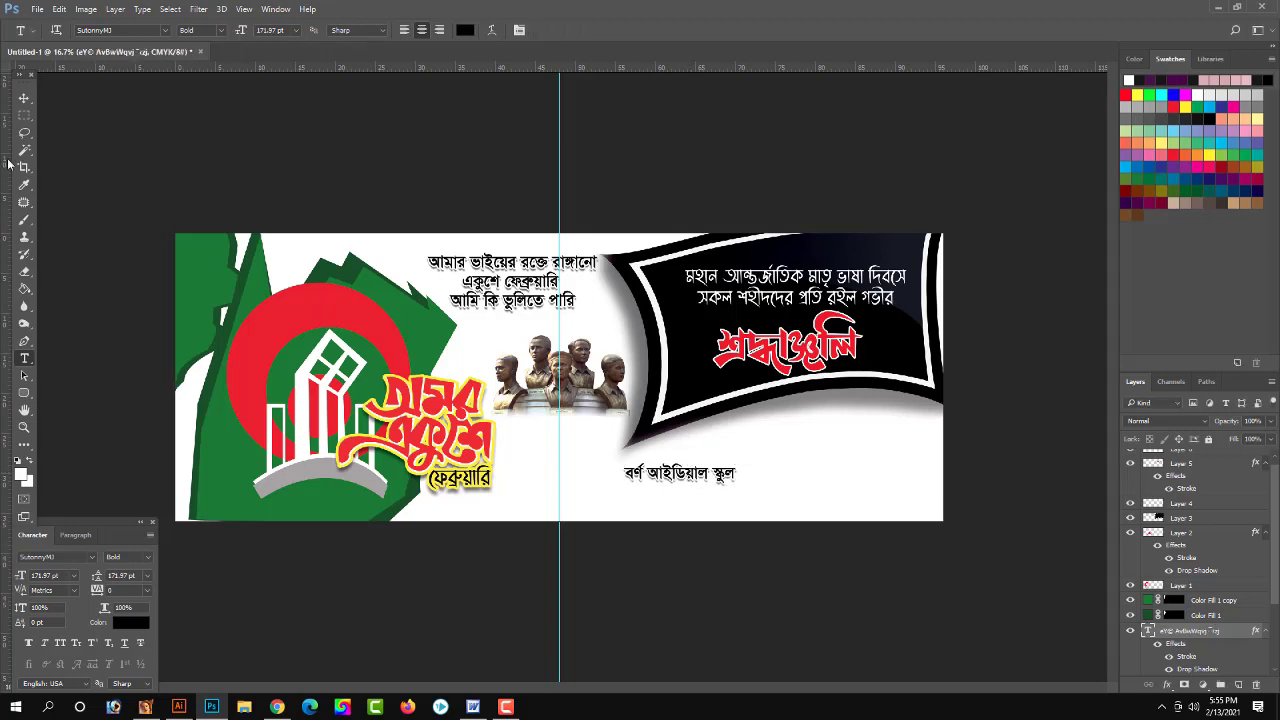
Step: Scale the school name up to about 203% and Alt-drag a duplicate just beneath it
{"action": "left_click", "coordinate": [25, 99]}
{"action": "key", "text": "ctrl+t"}
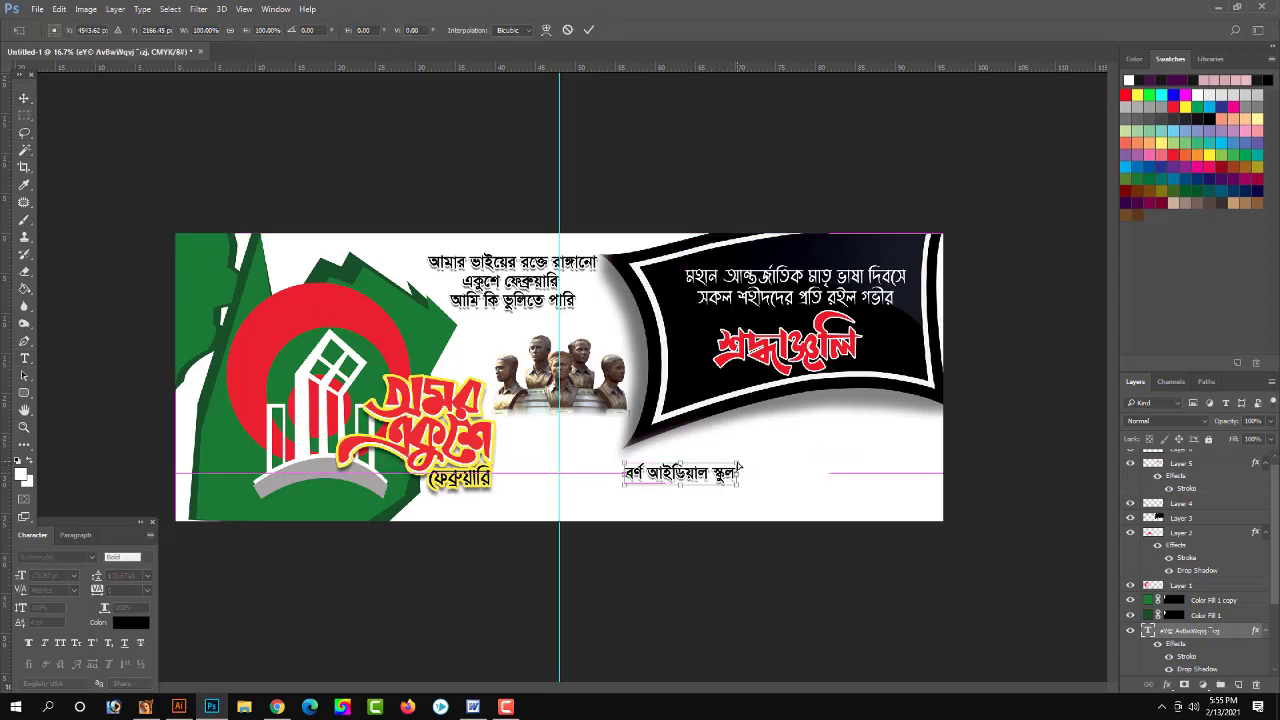
{"action": "mouse_move", "coordinate": [736, 461]}
{"action": "left_mouse_down"}
{"action": "mouse_move", "coordinate": [899, 465]}
{"action": "mouse_move", "coordinate": [906, 479]}
{"action": "left_mouse_up"}
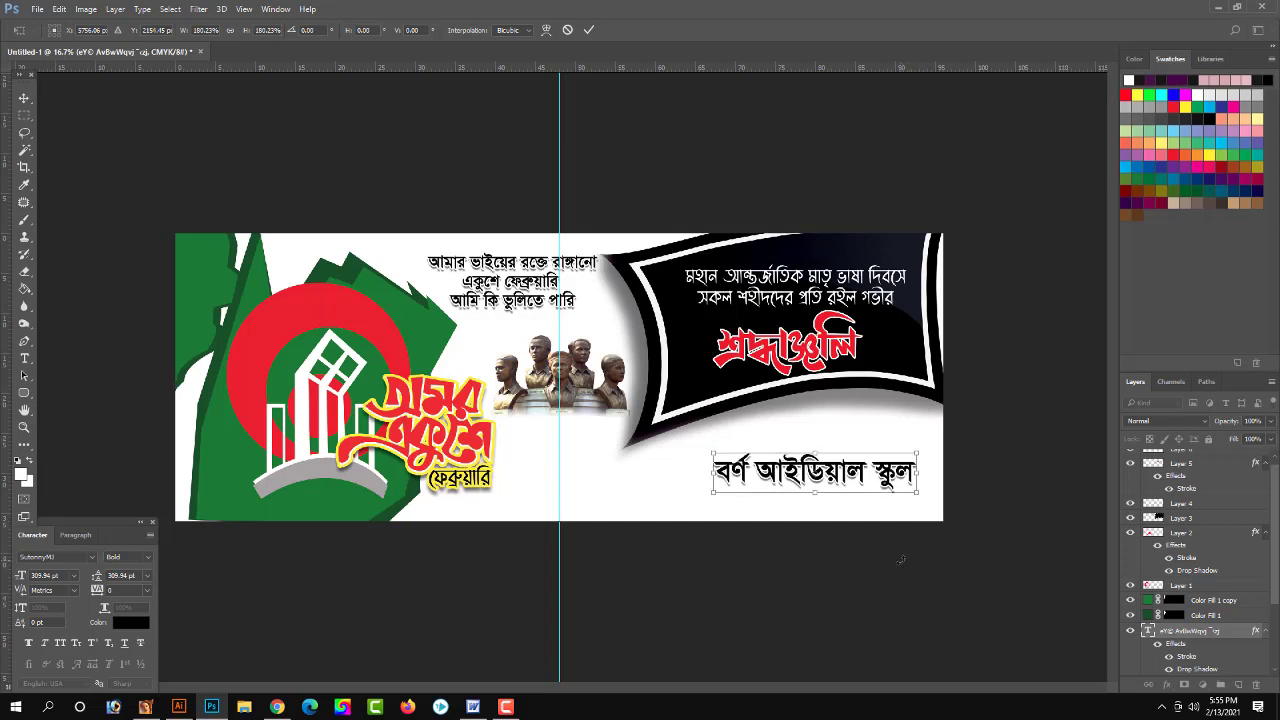
{"action": "key", "text": "Up"}
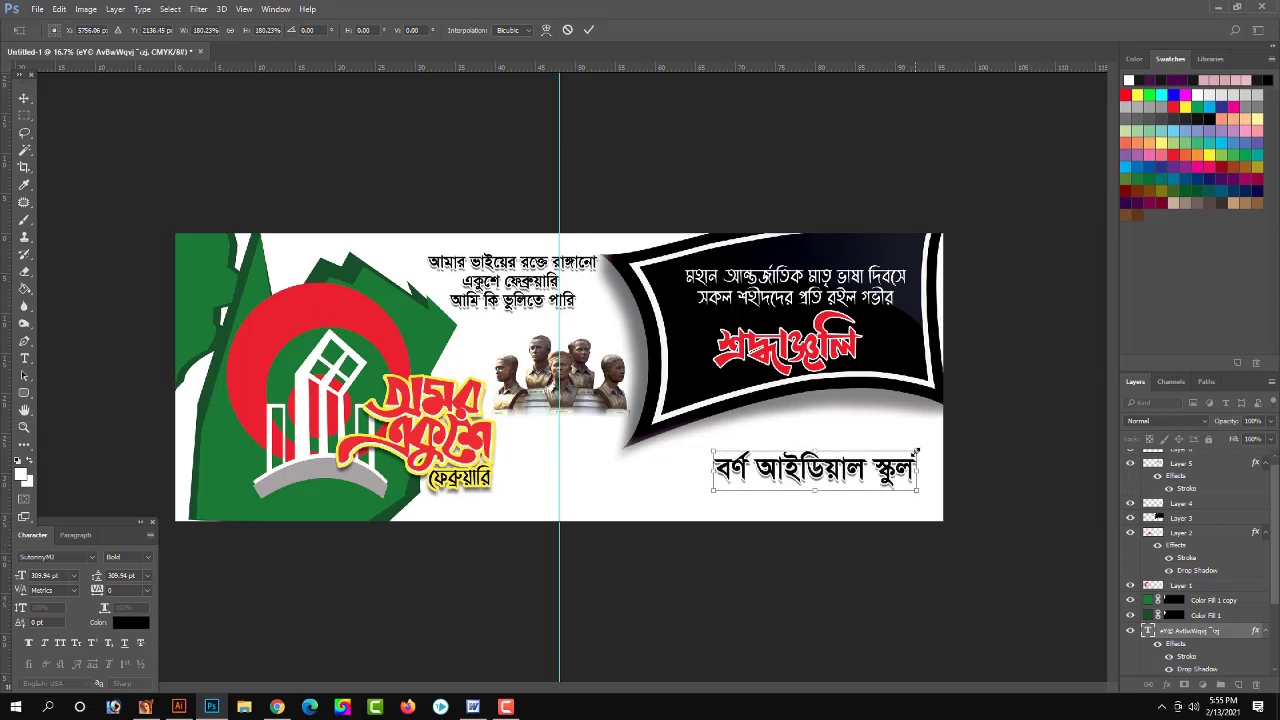
{"action": "left_click_drag", "start_coordinate": [915, 452], "coordinate": [929, 447]}
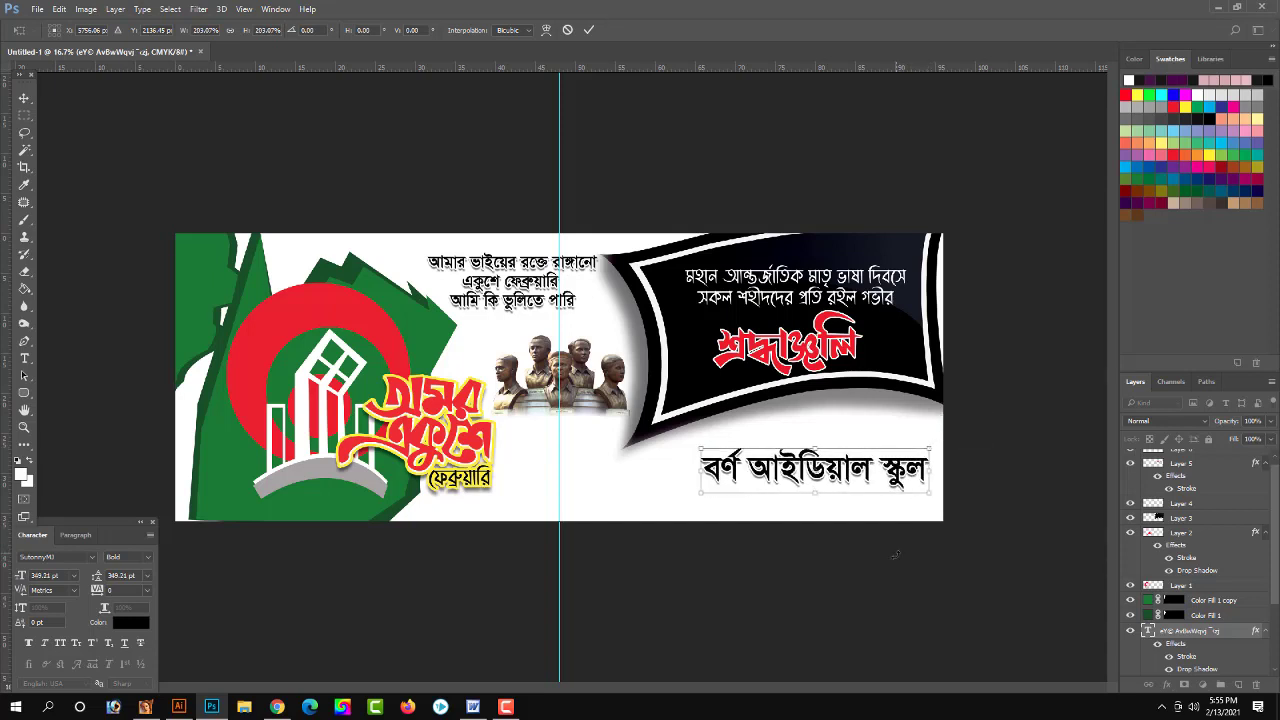
{"action": "key", "text": "Return"}
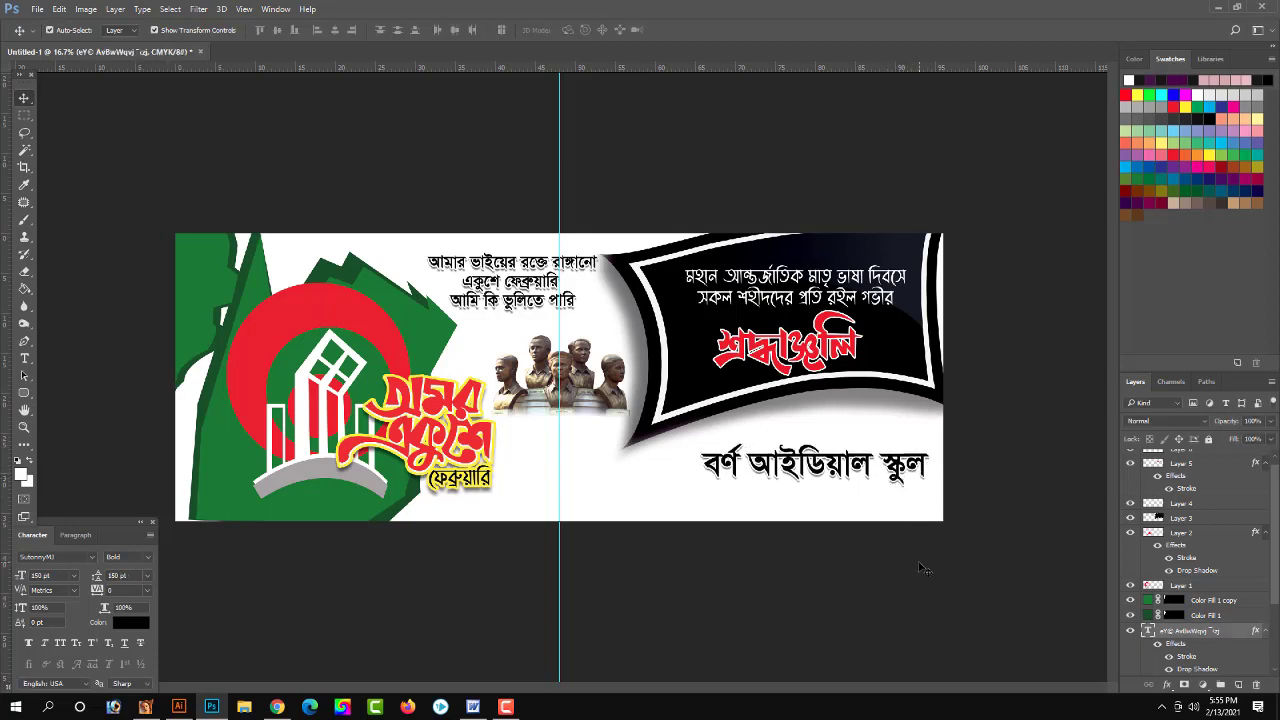
{"action": "mouse_move", "coordinate": [918, 440]}
{"action": "left_mouse_down"}
{"action": "mouse_move", "coordinate": [921, 486]}
{"action": "mouse_move", "coordinate": [828, 527]}
{"action": "left_mouse_up"}
{"action": "key", "text": "ctrl+t"}
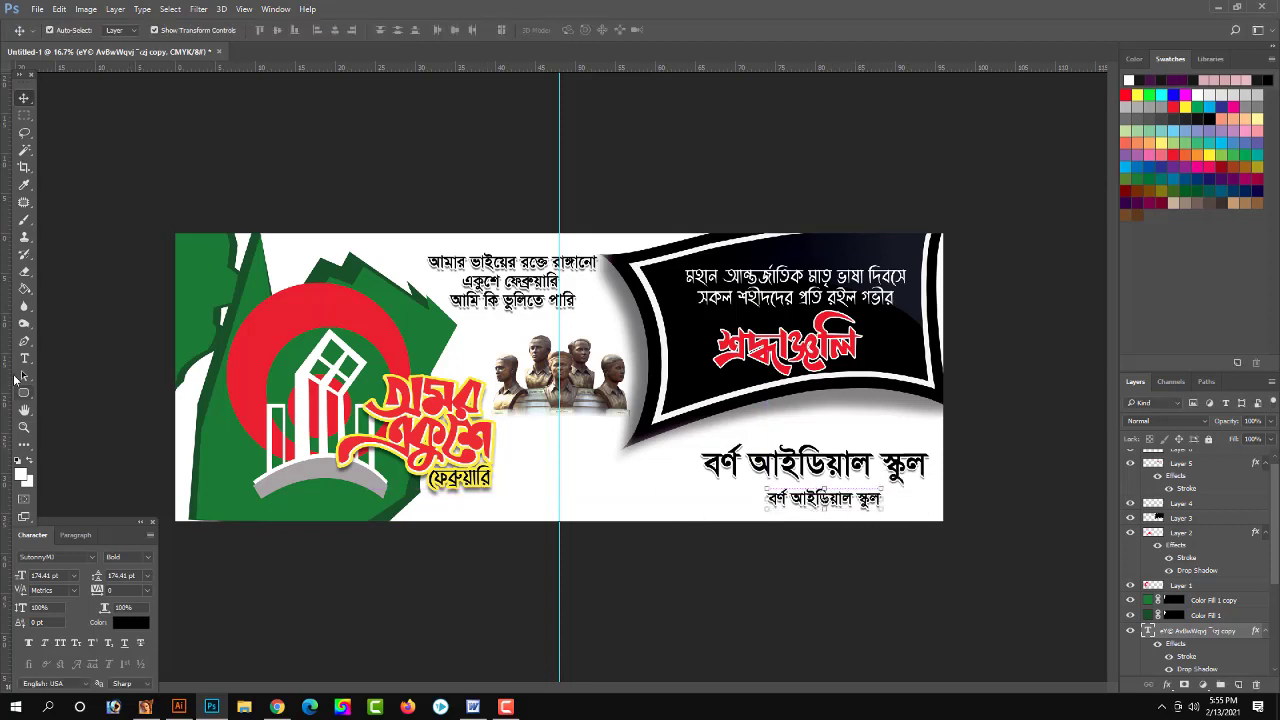
Step: Shrink the duplicate and retype it as the address 'জামালপুর সদর, জামালপুর।'
{"action": "key", "text": "Return"}
{"action": "left_click", "coordinate": [24, 358]}
{"action": "triple_click", "coordinate": [822, 501]}
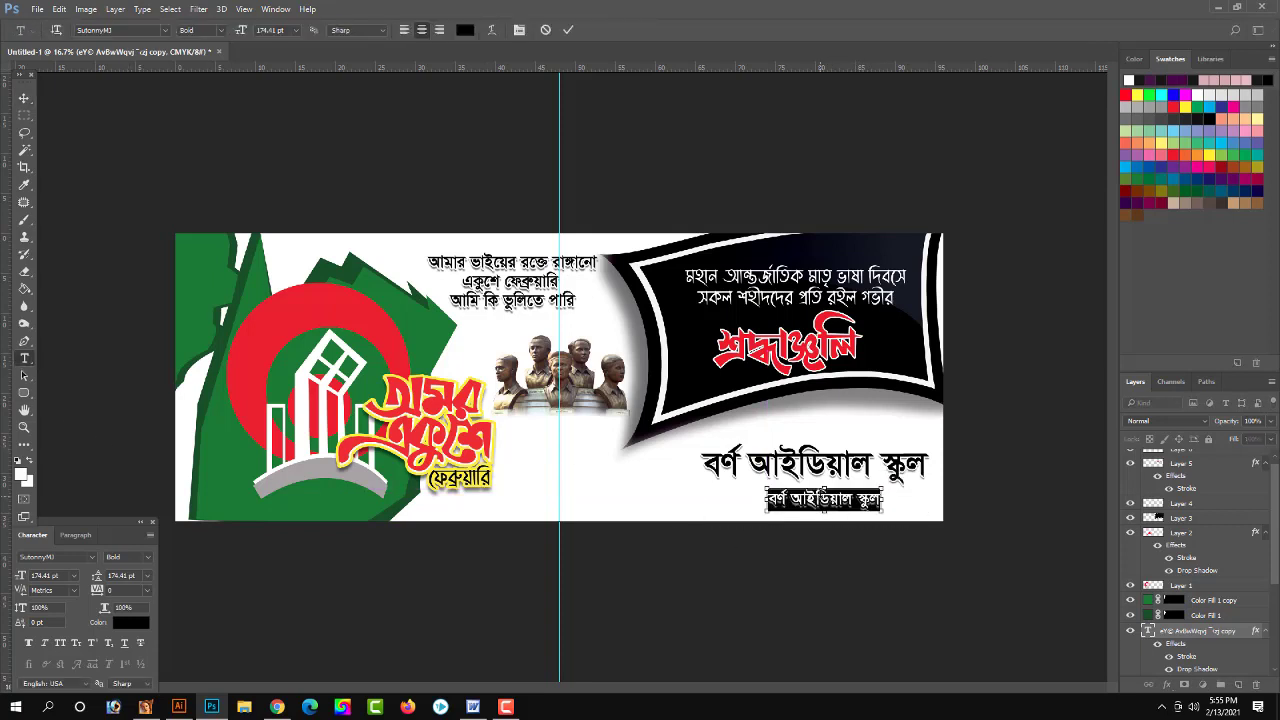
{"action": "key", "text": "BackSpace"}
{"action": "type", "text": "জামালপুর"}
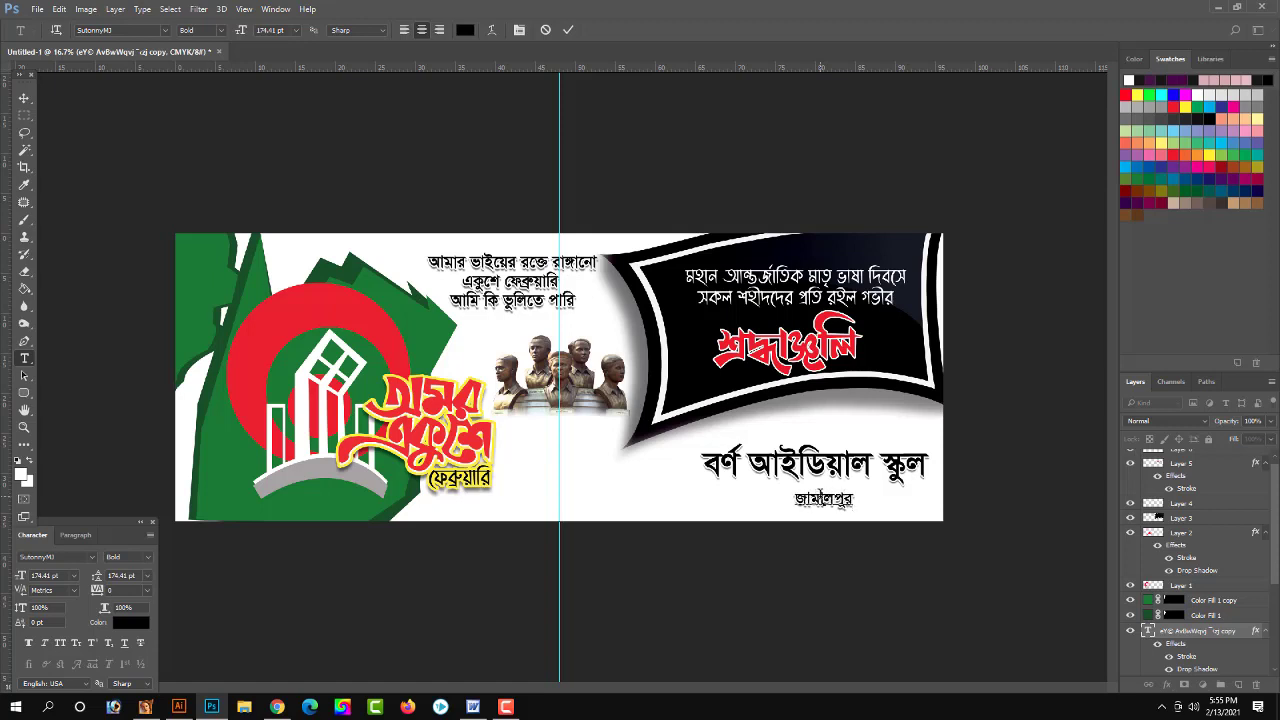
{"action": "type", "text": " সদর"}
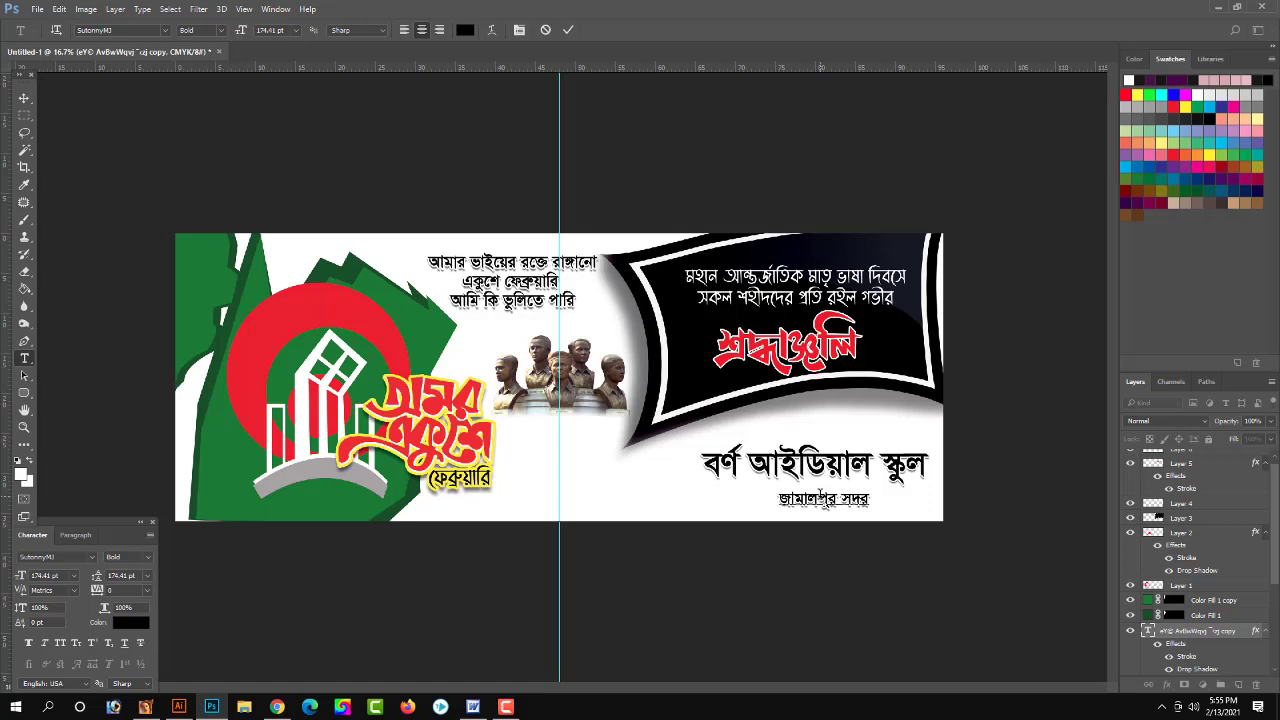
{"action": "type", "text": ", জামা"}
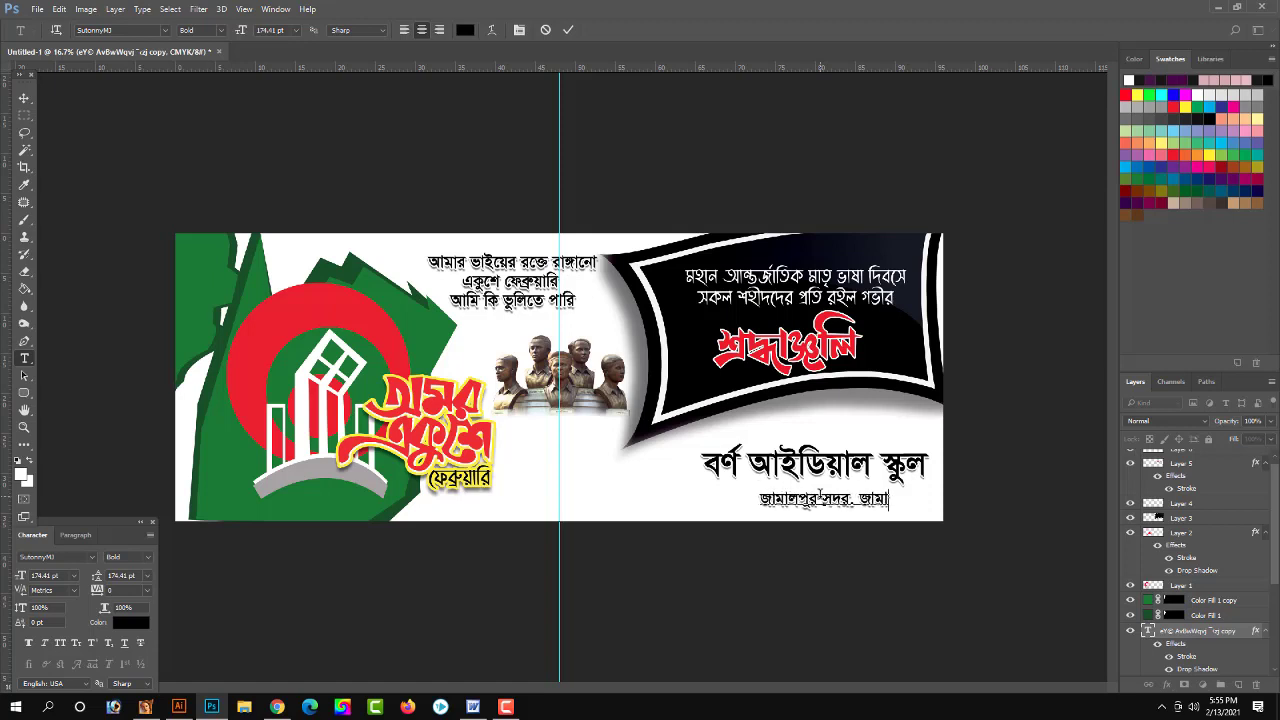
{"action": "type", "text": "লপুর।"}
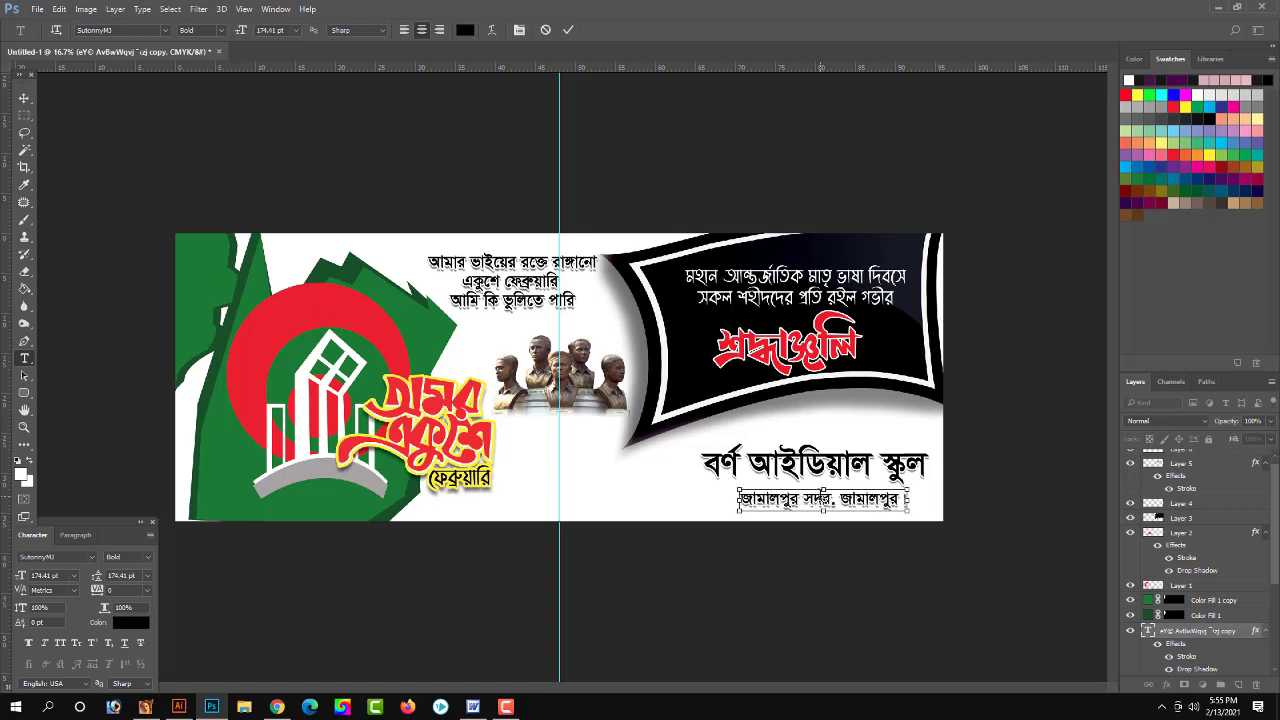
{"action": "key", "text": "ctrl+Return"}
{"action": "left_click", "coordinate": [23, 98]}
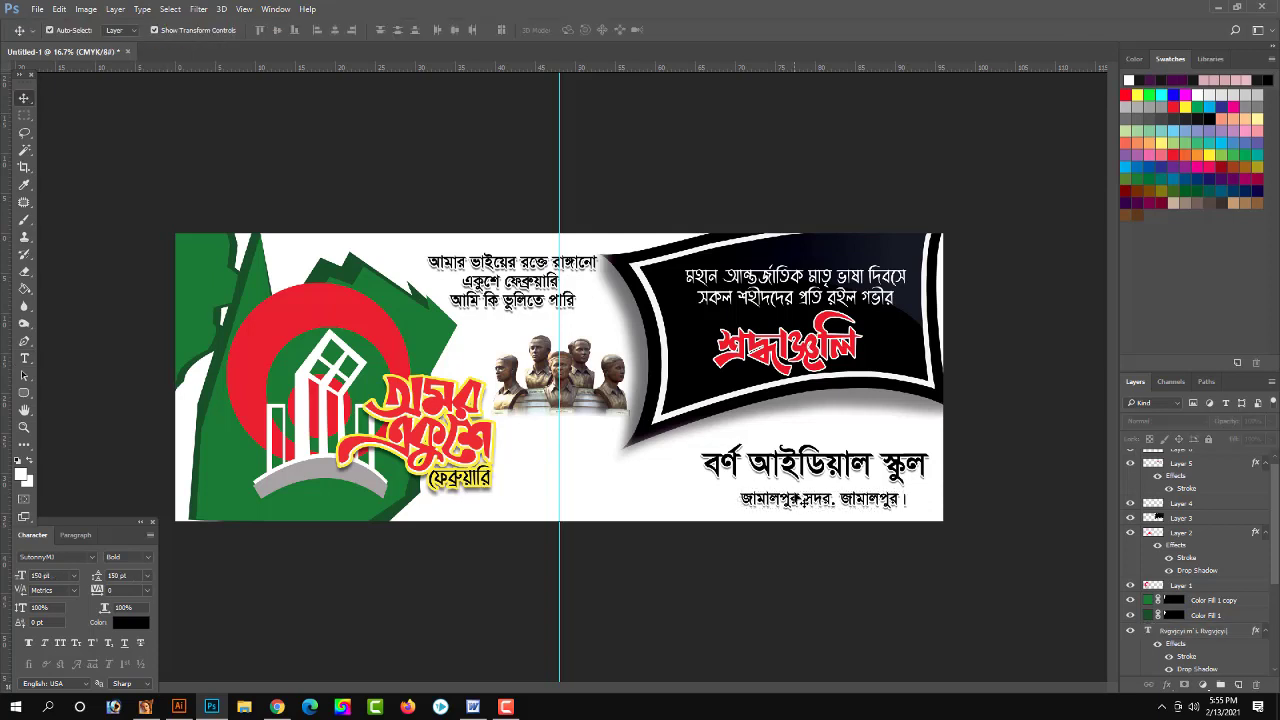
Step: Slightly enlarge the address line
{"action": "left_click", "coordinate": [808, 509]}
{"action": "left_click_drag", "start_coordinate": [808, 510], "coordinate": [797, 514]}
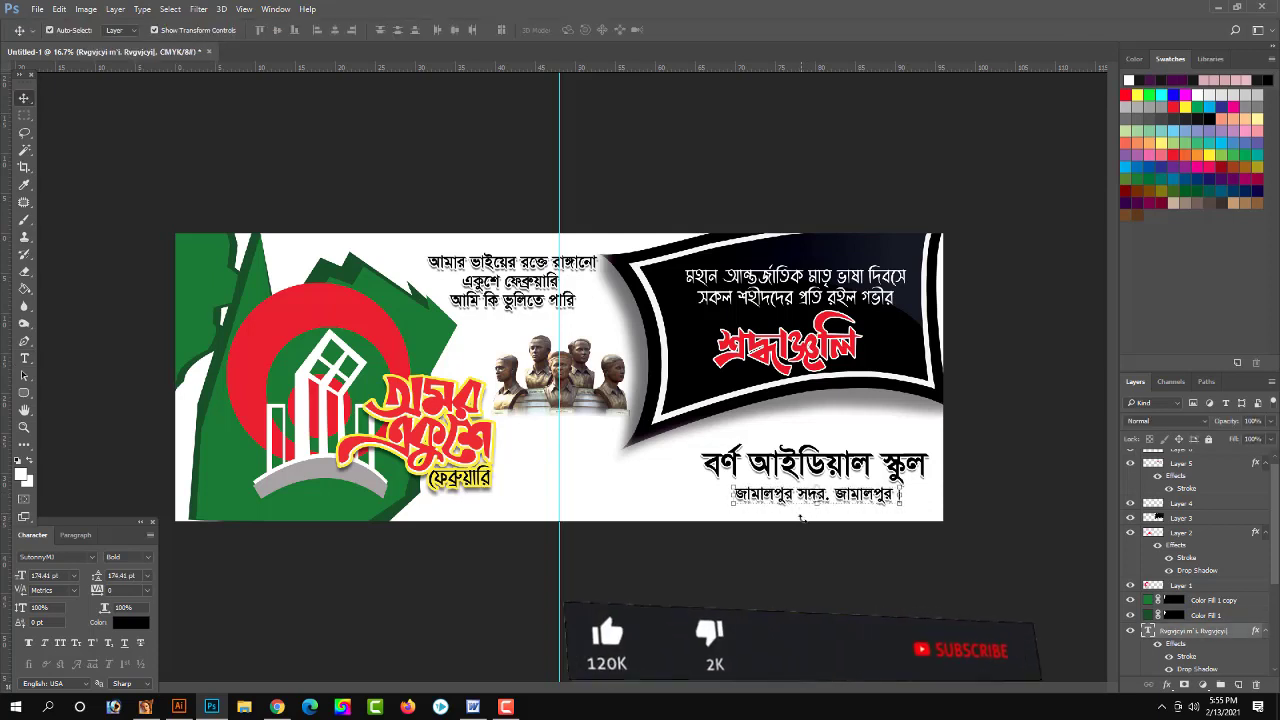
{"action": "left_click", "coordinate": [810, 535]}
Step: Add a full-canvas Solid Color fill layer in light pink #e0d5d5
{"action": "left_click", "coordinate": [24, 115]}
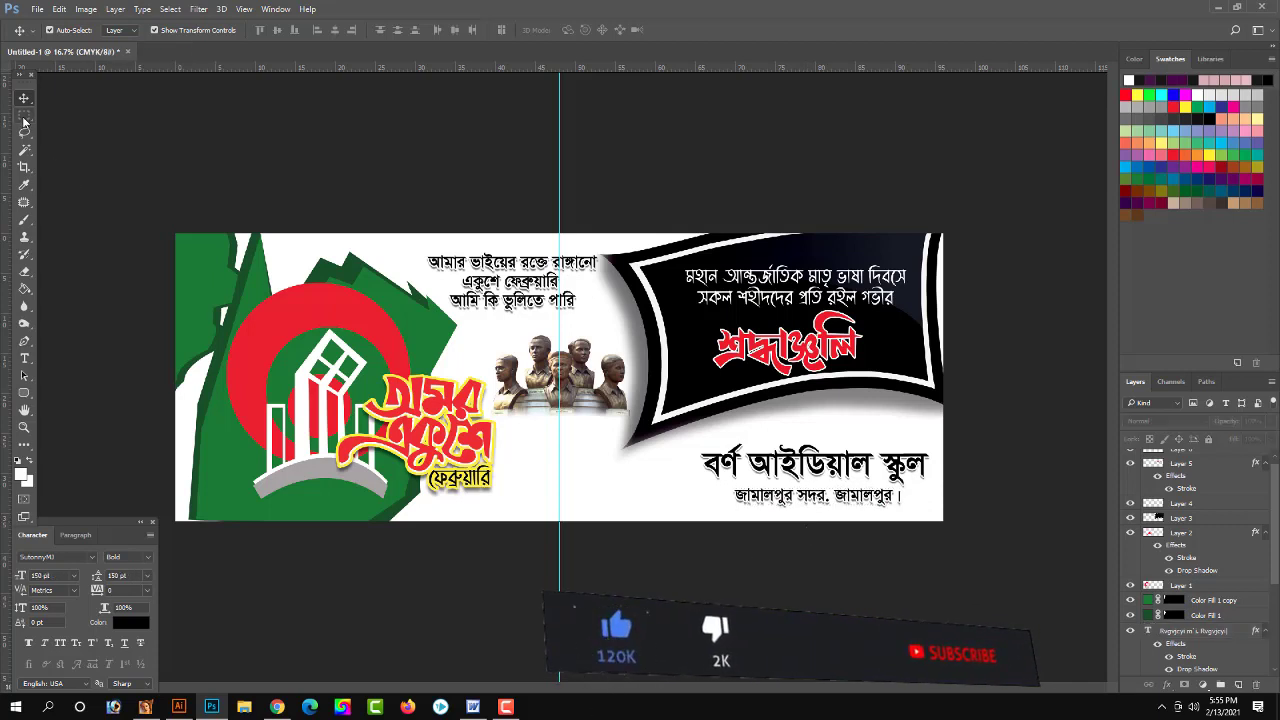
{"action": "key", "text": "ctrl+a"}
{"action": "left_click", "coordinate": [1203, 685]}
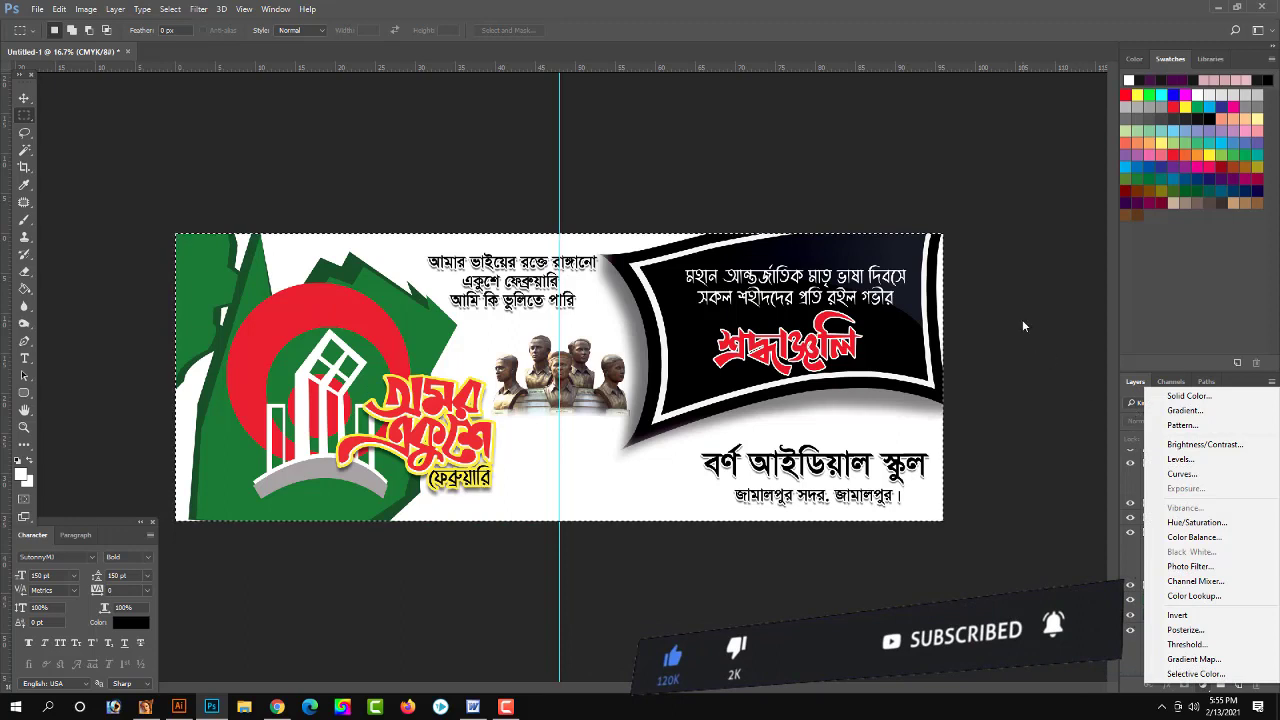
{"action": "key", "text": "Escape"}
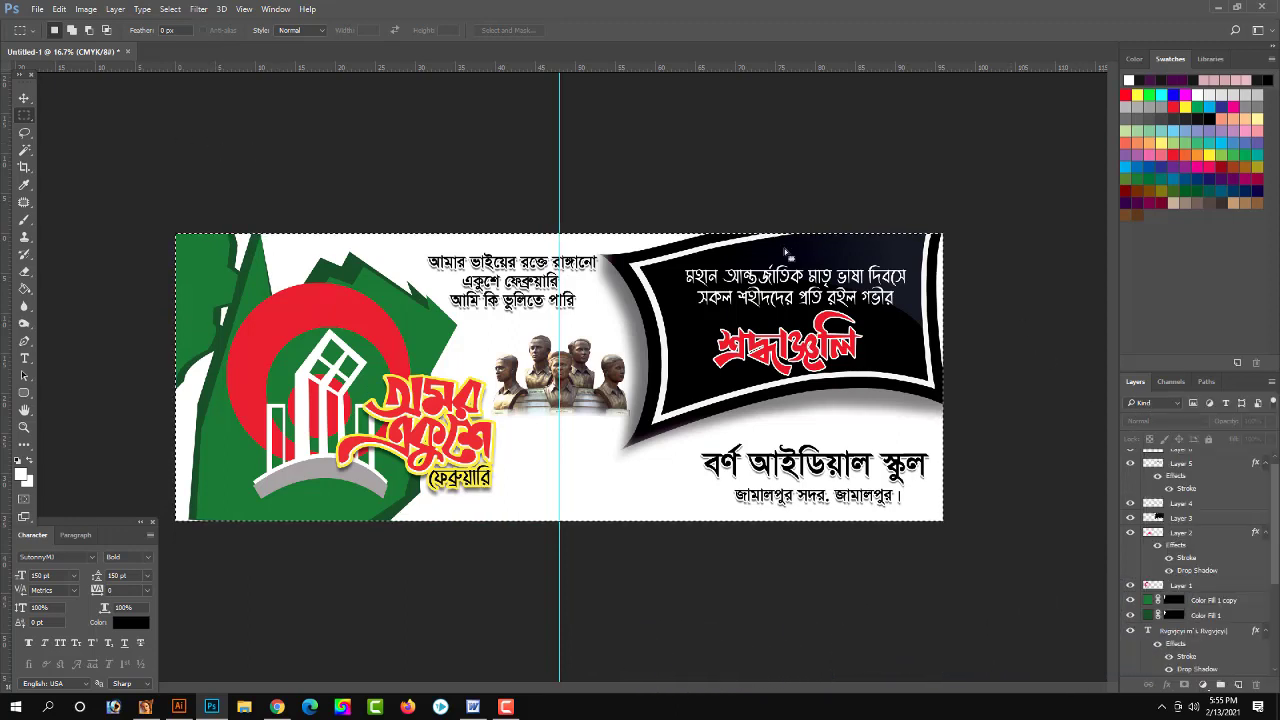
{"action": "left_click", "coordinate": [1203, 685]}
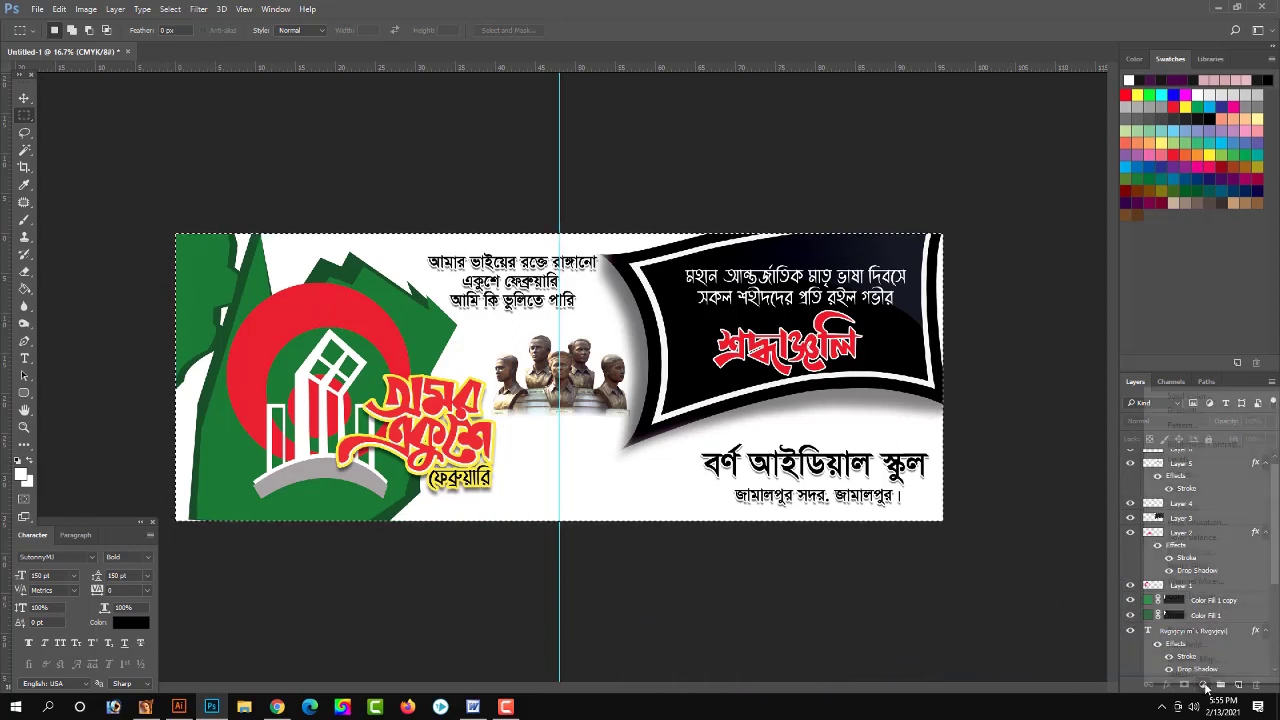
{"action": "left_click", "coordinate": [1189, 396]}
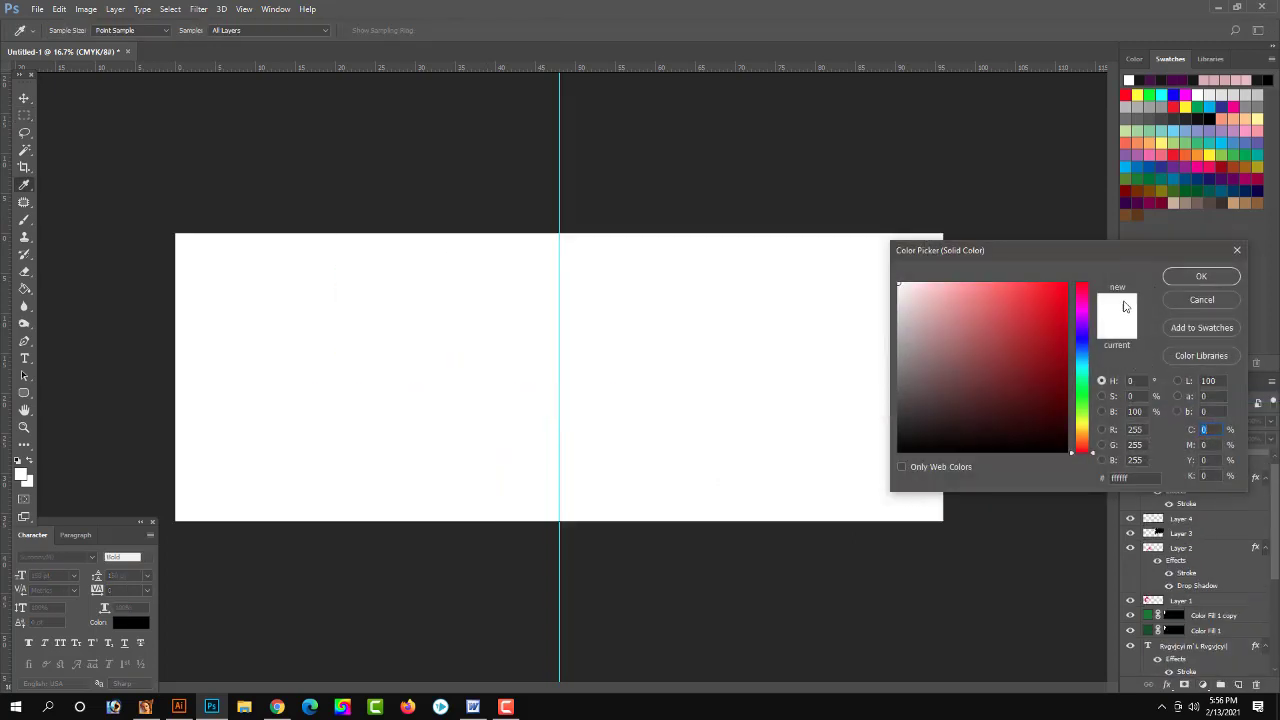
{"action": "left_click", "coordinate": [904, 304]}
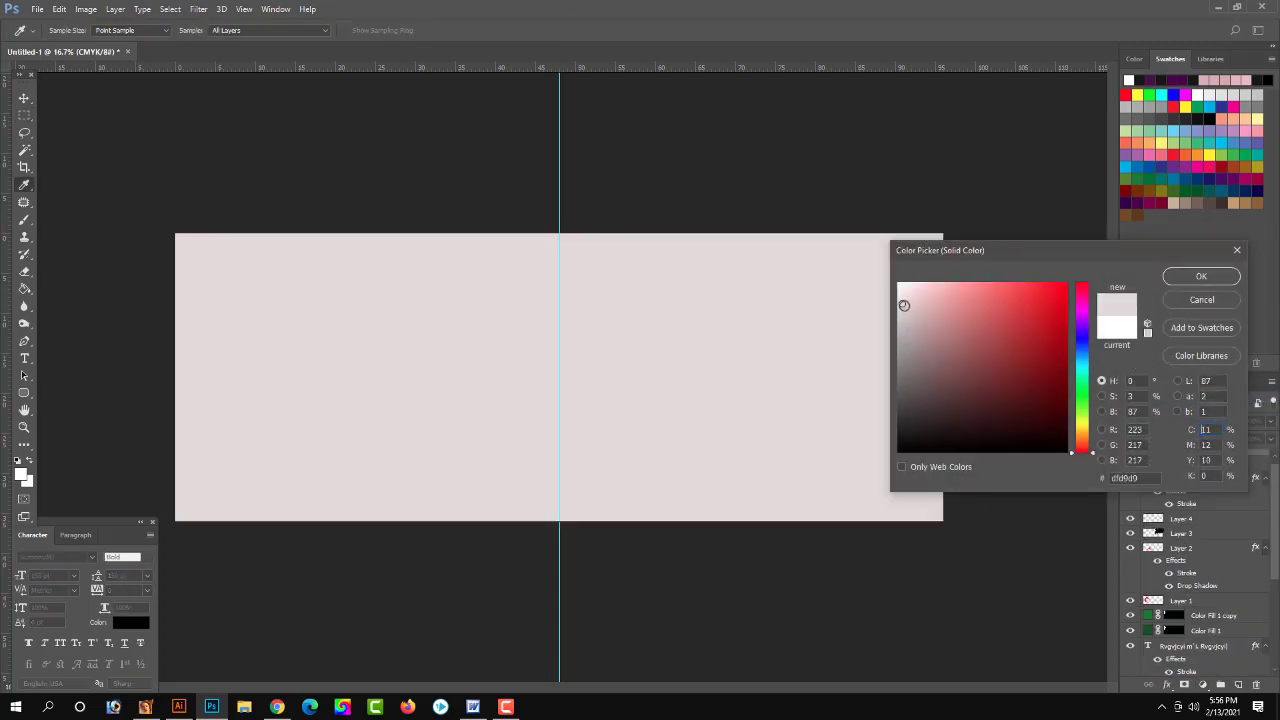
{"action": "left_click", "coordinate": [906, 303]}
{"action": "key", "text": "Return"}
Step: Send the pink fill layer to the bottom of the layer stack
{"action": "left_click", "coordinate": [25, 99]}
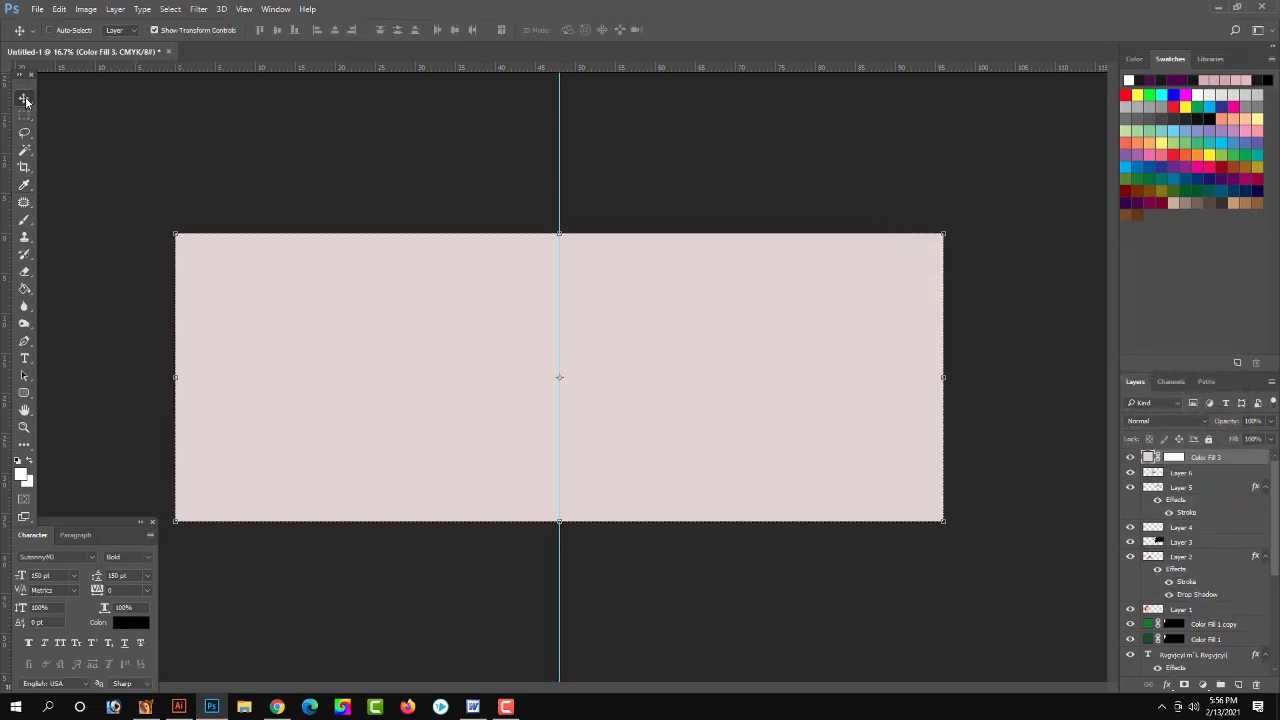
{"action": "key", "text": "ctrl+shift+bracketleft"}
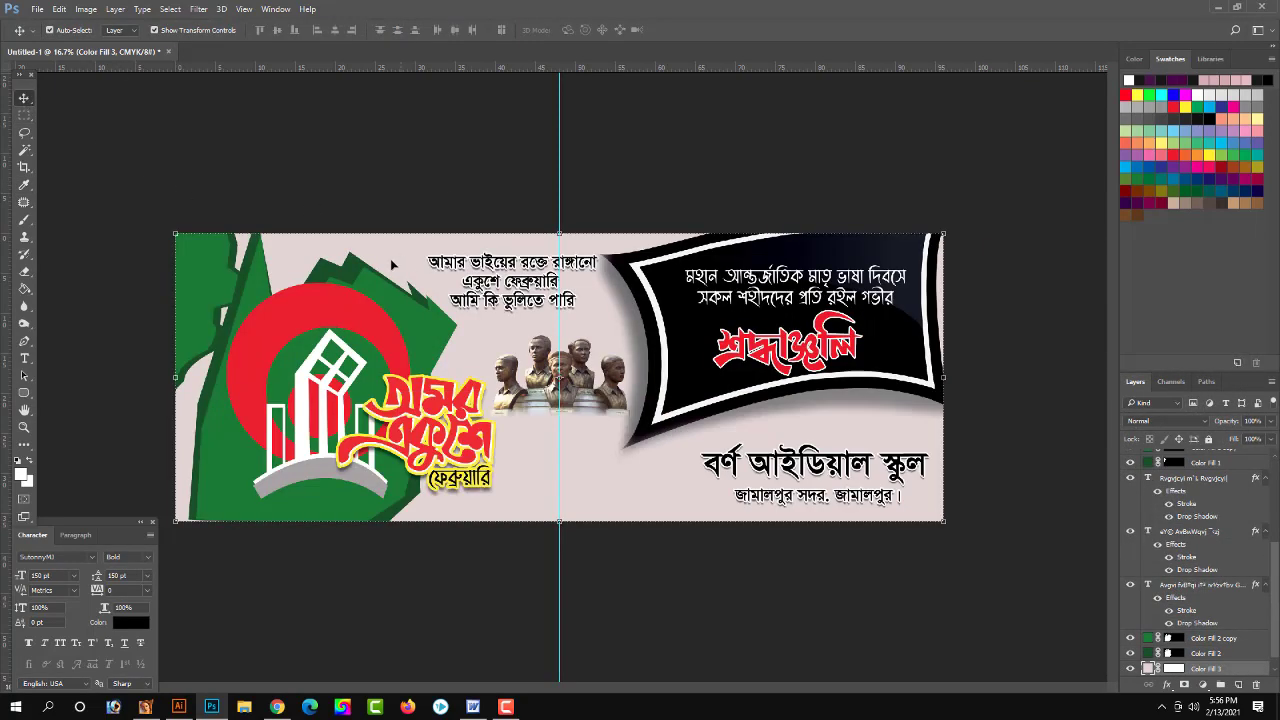
{"action": "left_click", "coordinate": [294, 143]}
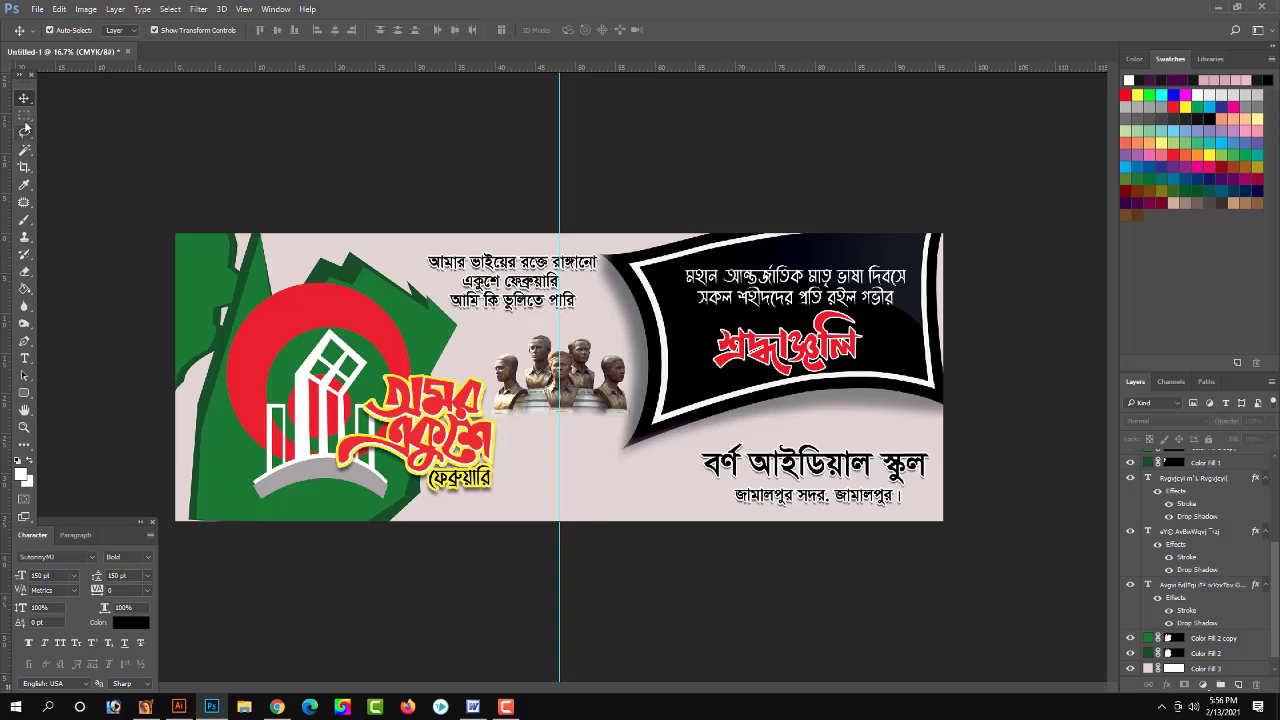
Step: Add a Gradient Overlay layer style to the Color Fill 3 background layer
{"action": "left_click", "coordinate": [621, 494]}
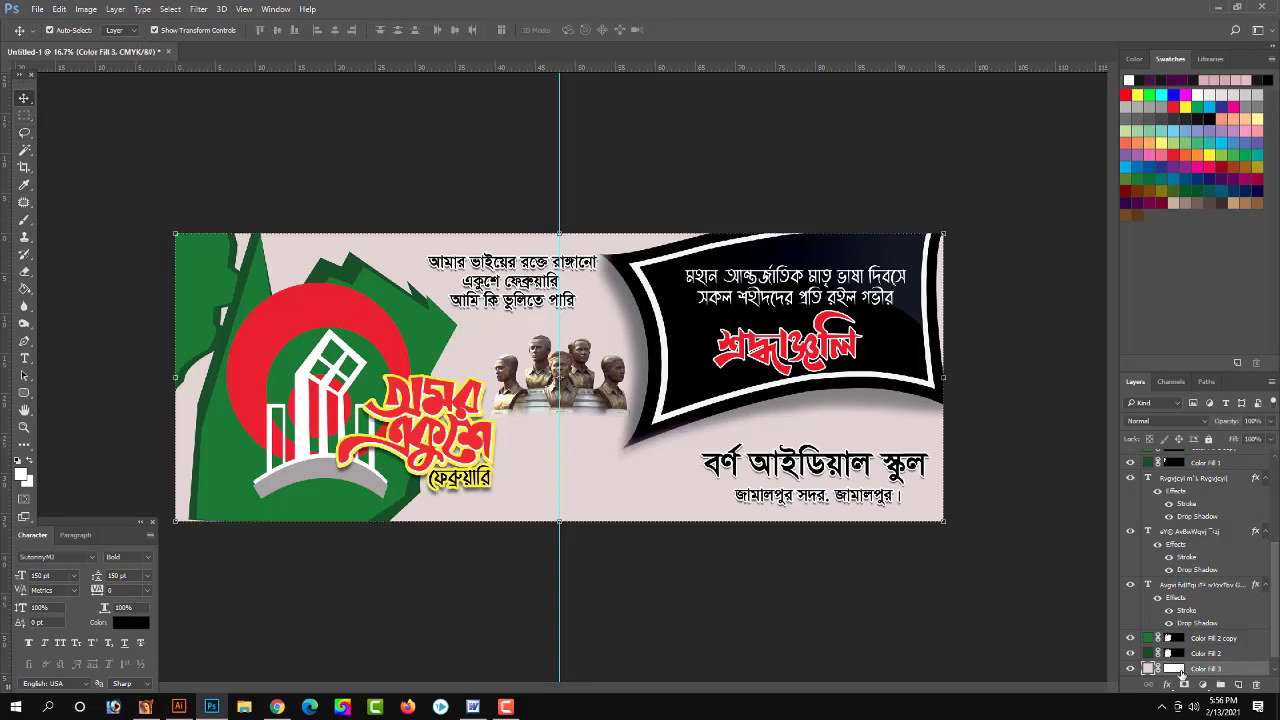
{"action": "double_click", "coordinate": [955, 460]}
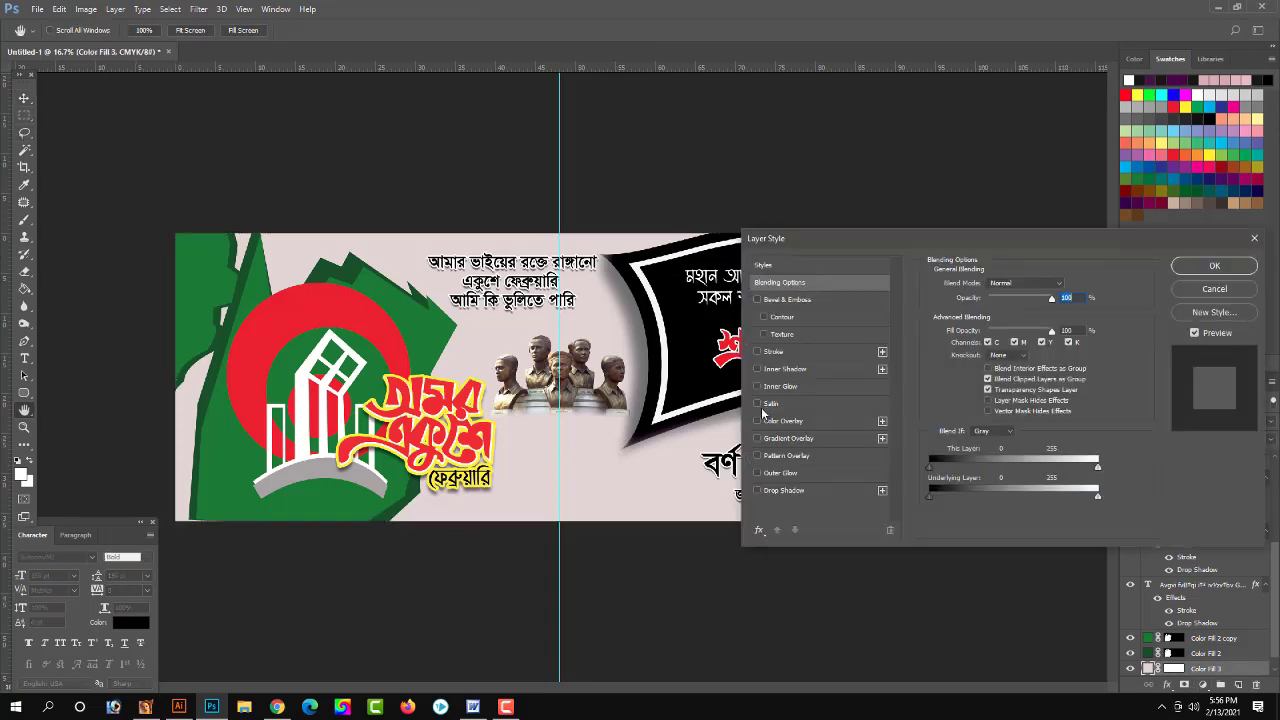
{"action": "left_click", "coordinate": [768, 439]}
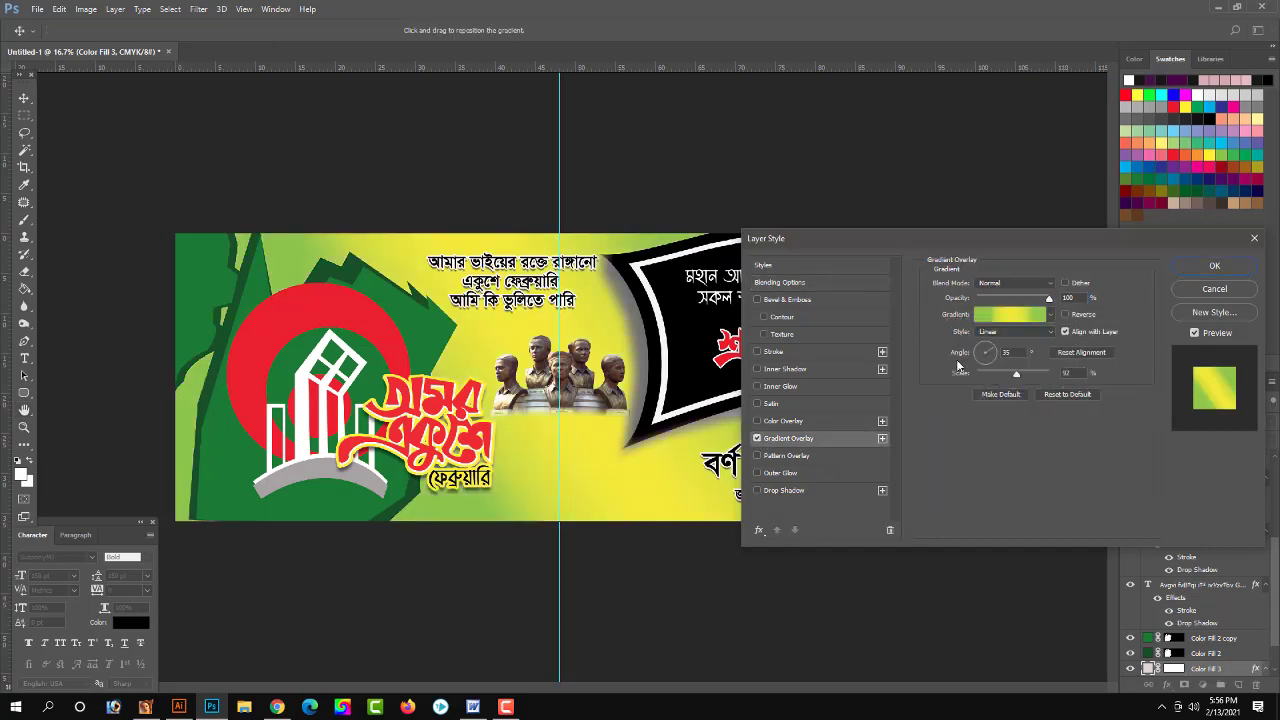
{"action": "left_click", "coordinate": [1010, 320]}
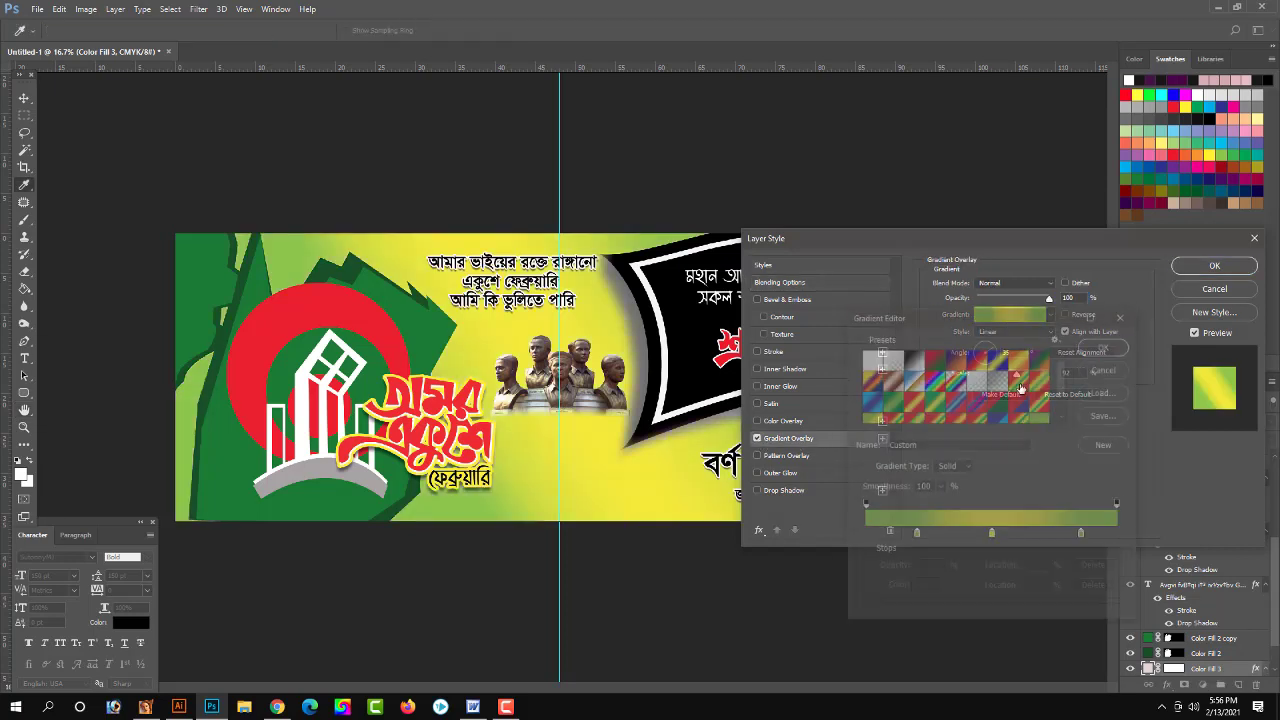
Step: Recolour the gradient stops: light grey at 20%, white at 50%, pale grey at 85%
{"action": "double_click", "coordinate": [915, 535]}
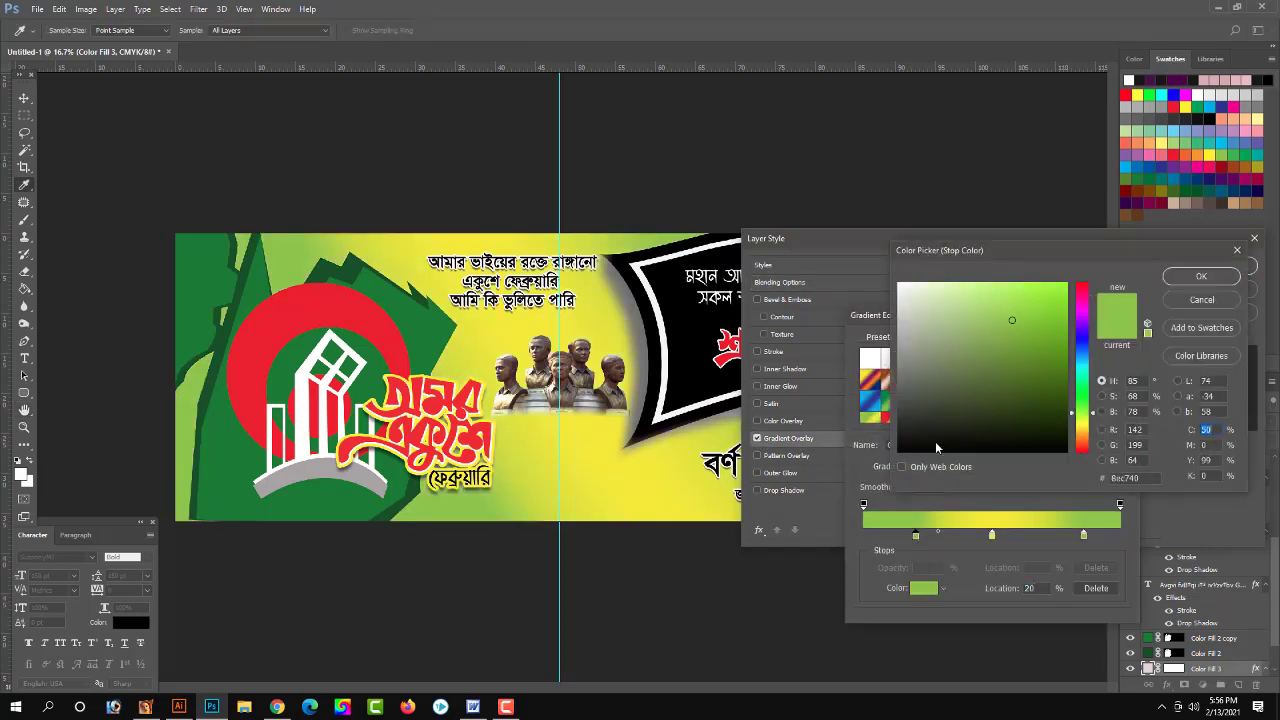
{"action": "left_click_drag", "start_coordinate": [918, 309], "coordinate": [896, 283]}
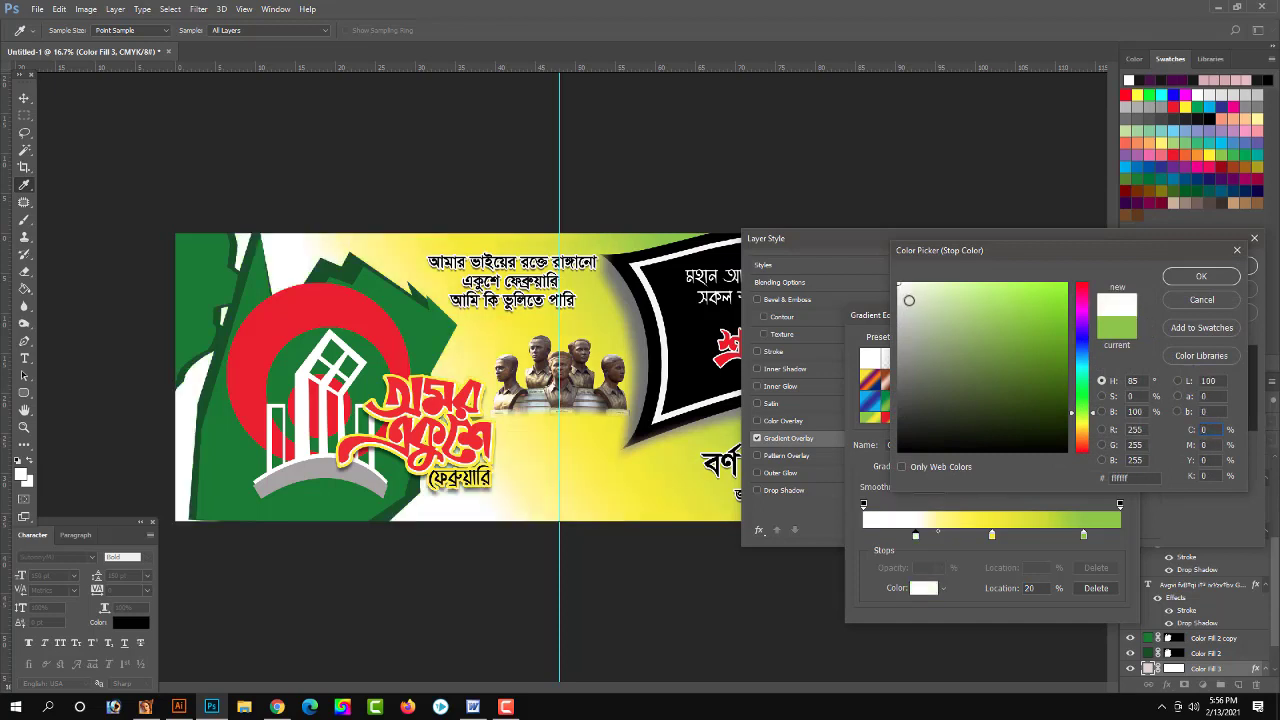
{"action": "left_click_drag", "start_coordinate": [907, 302], "coordinate": [906, 315]}
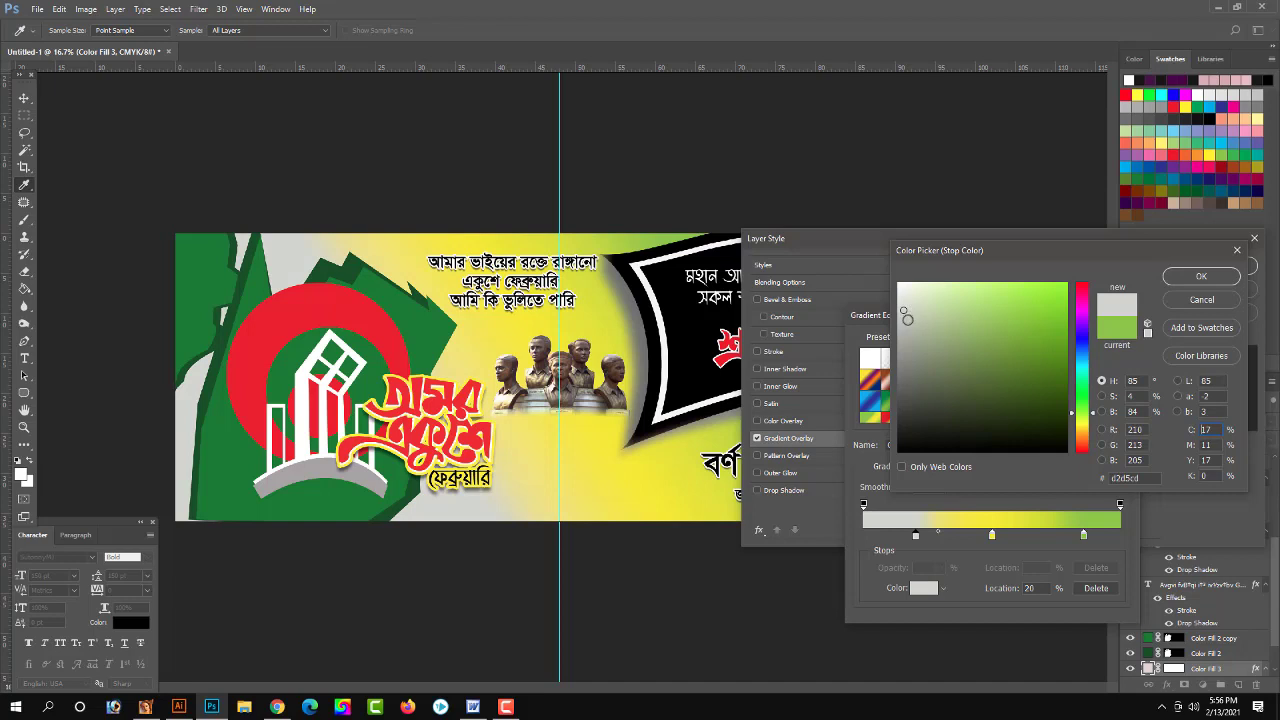
{"action": "key", "text": "Return"}
{"action": "double_click", "coordinate": [991, 535]}
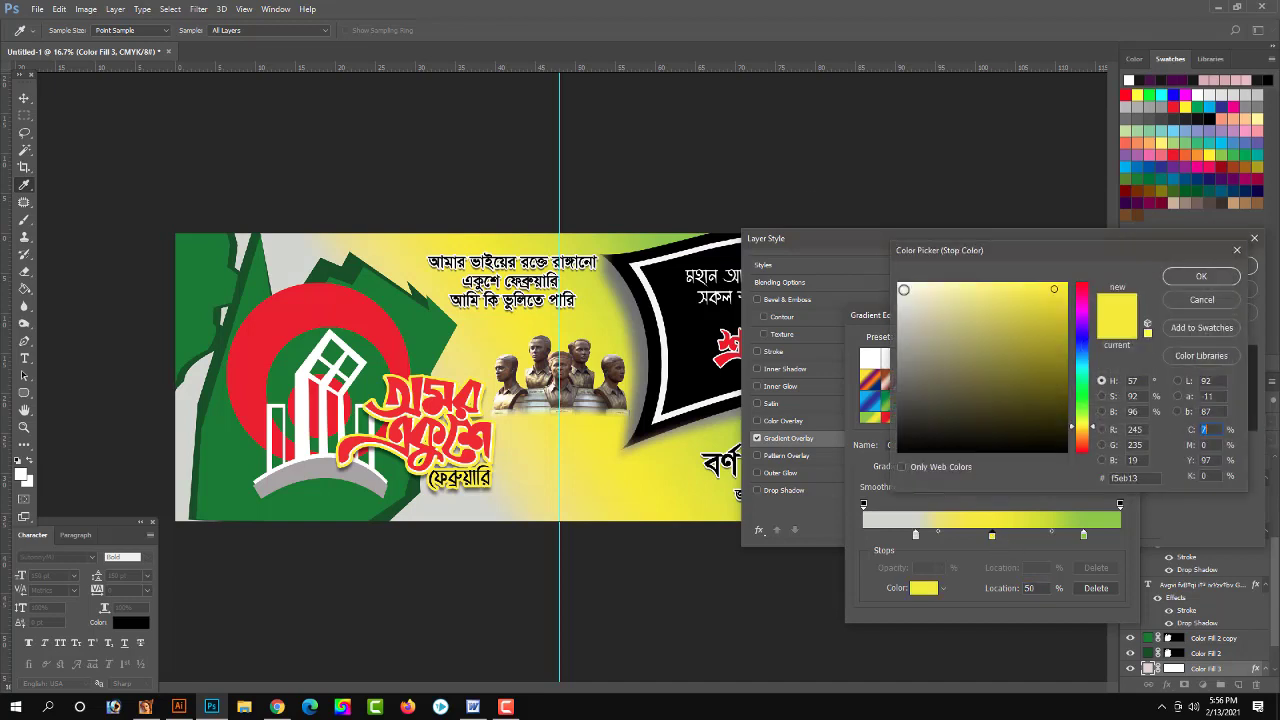
{"action": "left_click", "coordinate": [903, 289]}
{"action": "key", "text": "Return"}
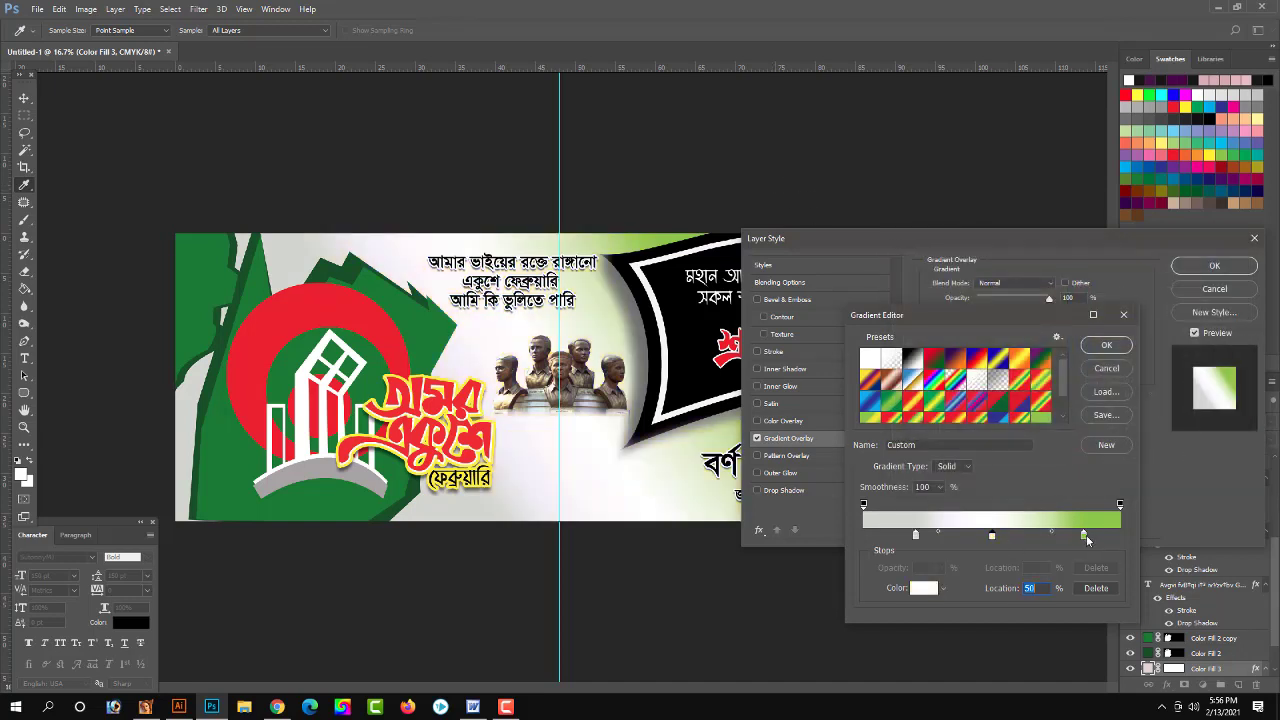
{"action": "double_click", "coordinate": [1084, 535]}
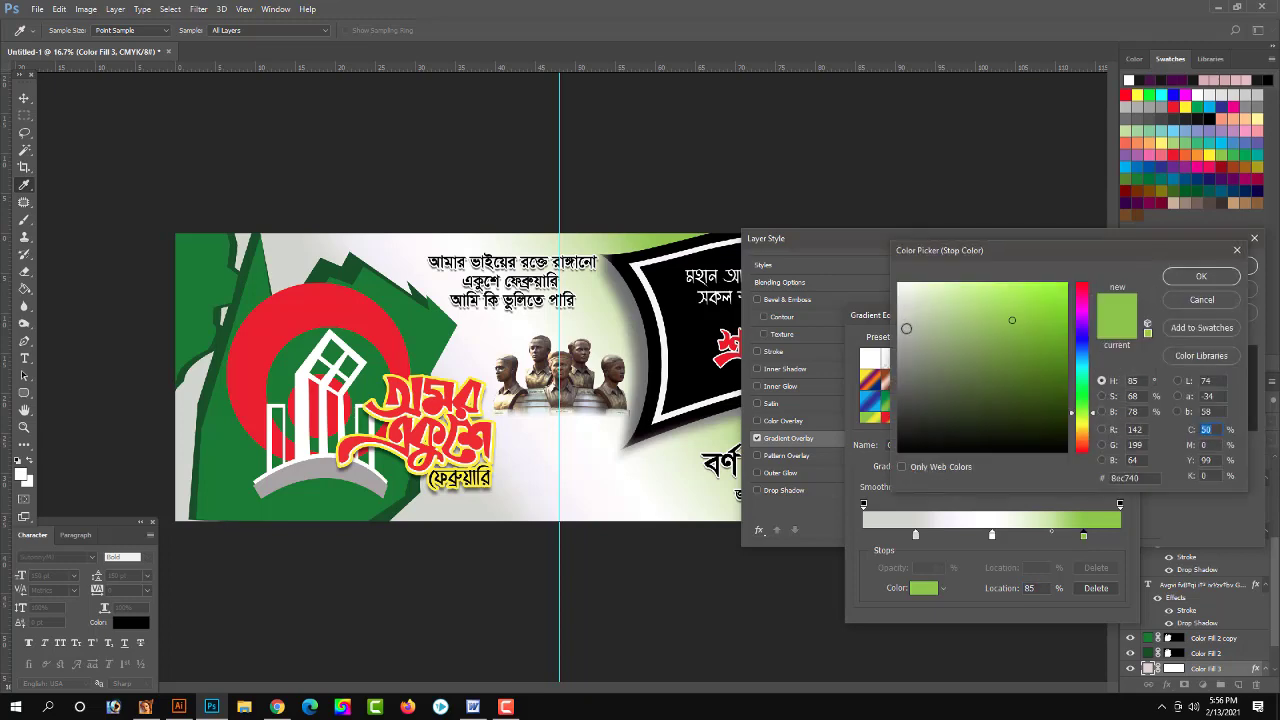
{"action": "left_click", "coordinate": [903, 329]}
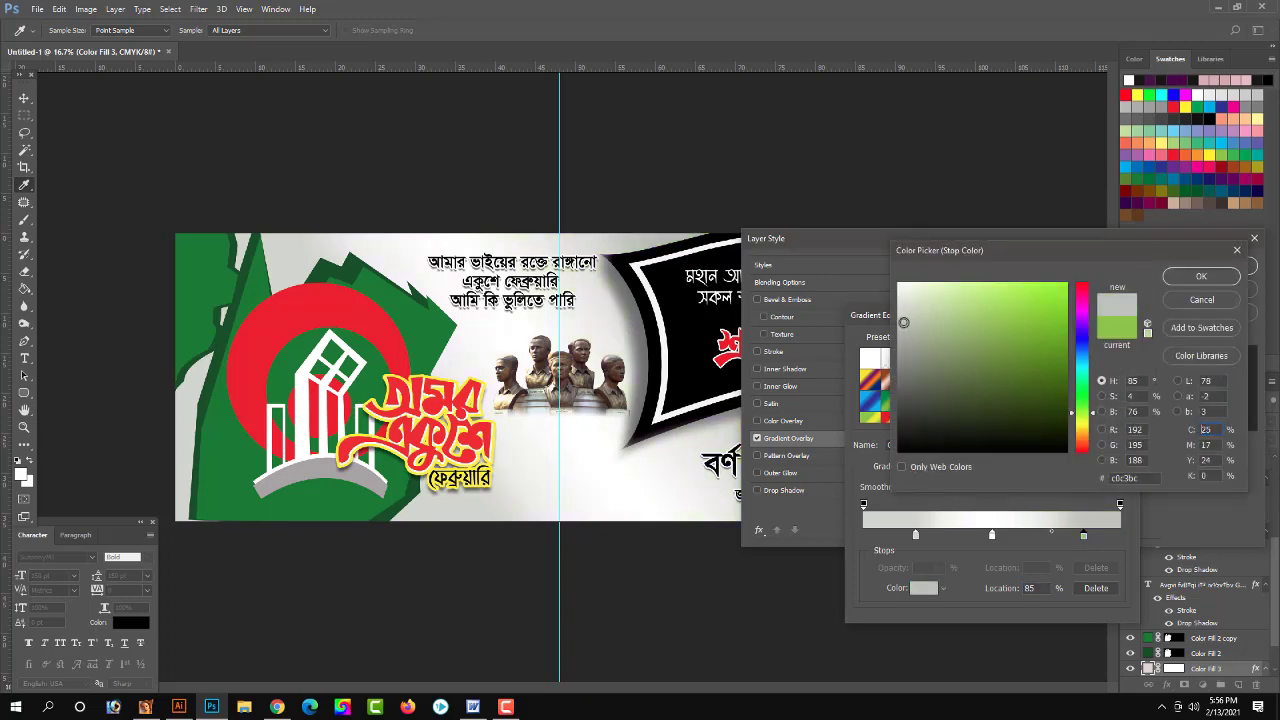
{"action": "key", "text": "Return"}
{"action": "key", "text": "Return"}
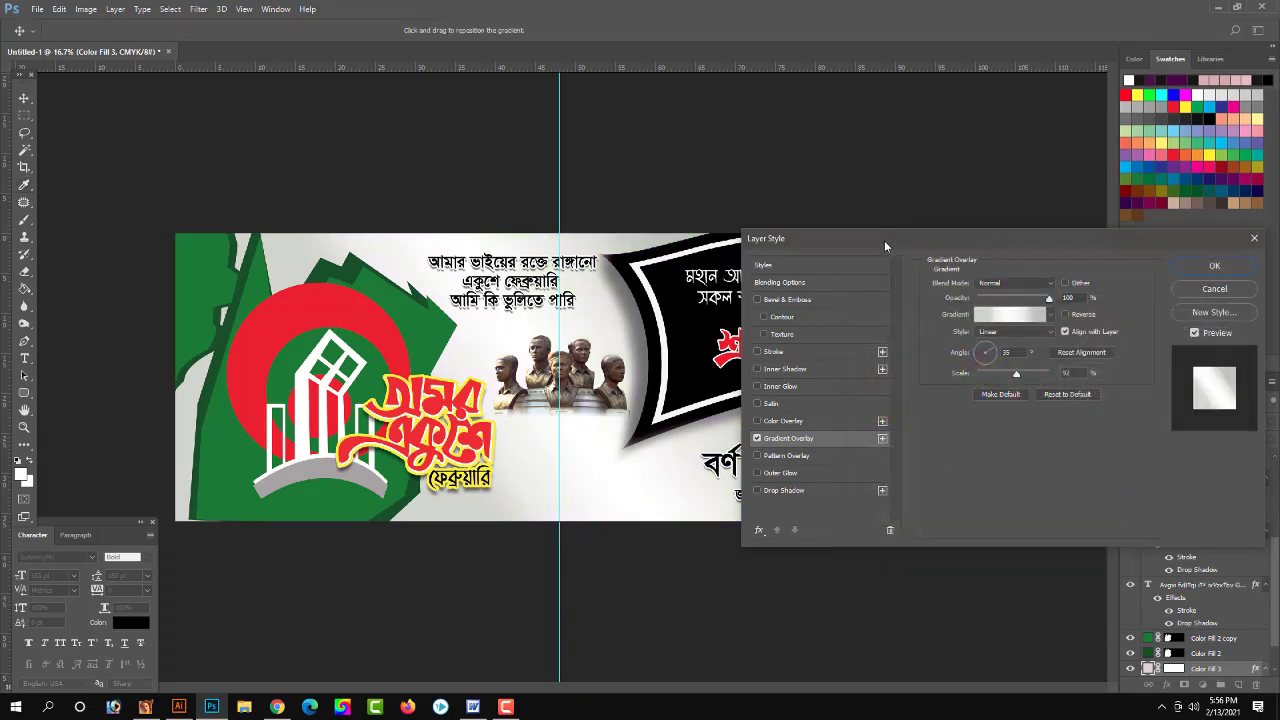
Step: Darken the 85% gradient stop to a mid grey and apply the overlay
{"action": "left_click_drag", "start_coordinate": [994, 240], "coordinate": [448, 203]}
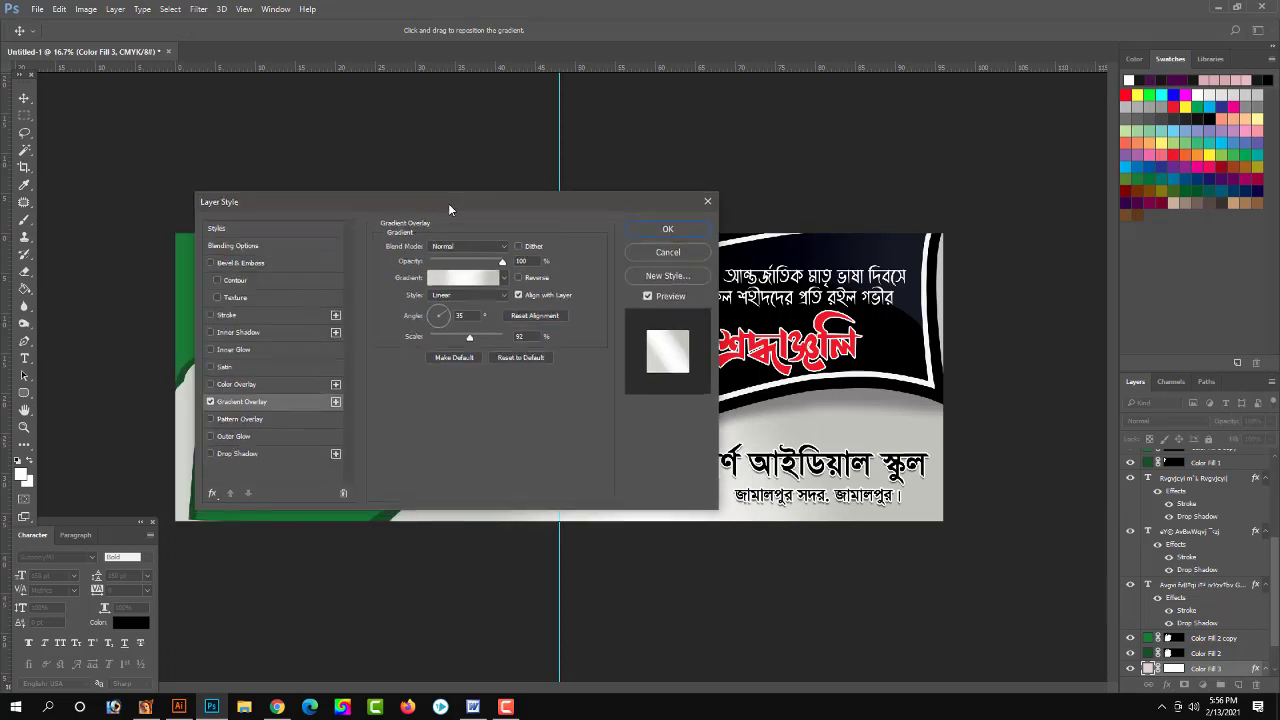
{"action": "left_click", "coordinate": [458, 279]}
{"action": "double_click", "coordinate": [1085, 536]}
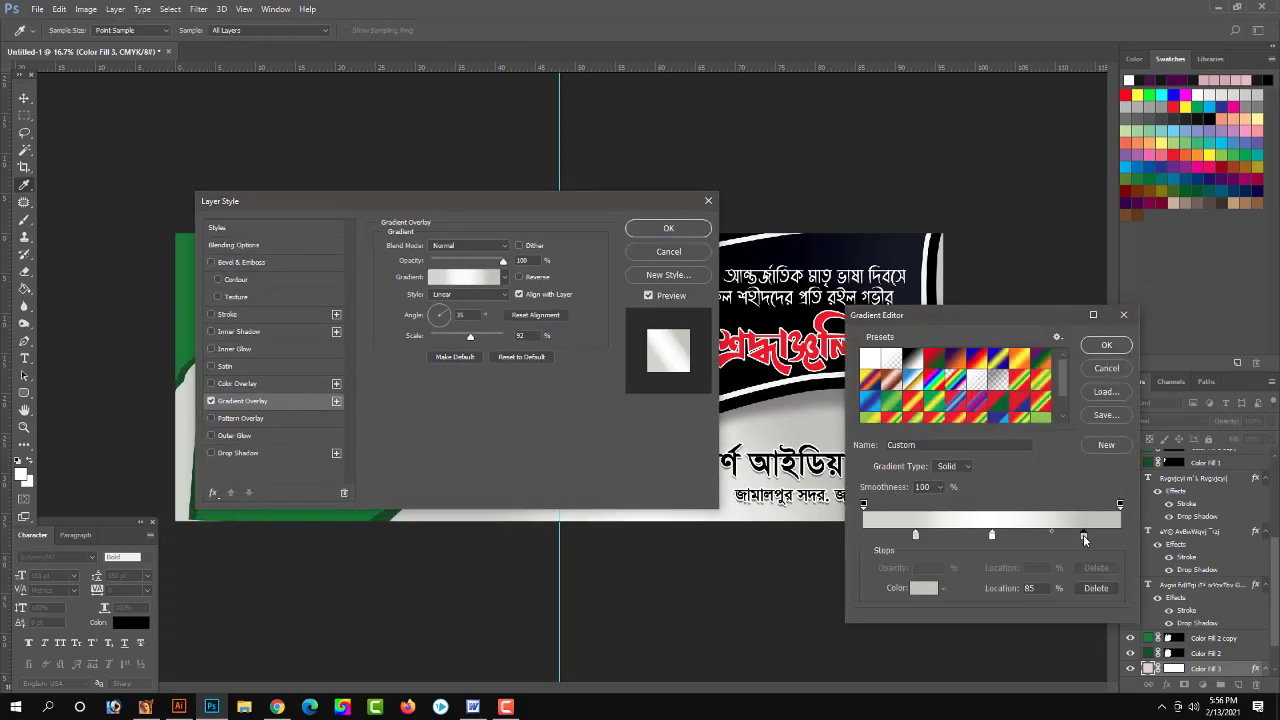
{"action": "left_click", "coordinate": [906, 349]}
{"action": "left_click_drag", "start_coordinate": [906, 349], "coordinate": [903, 360]}
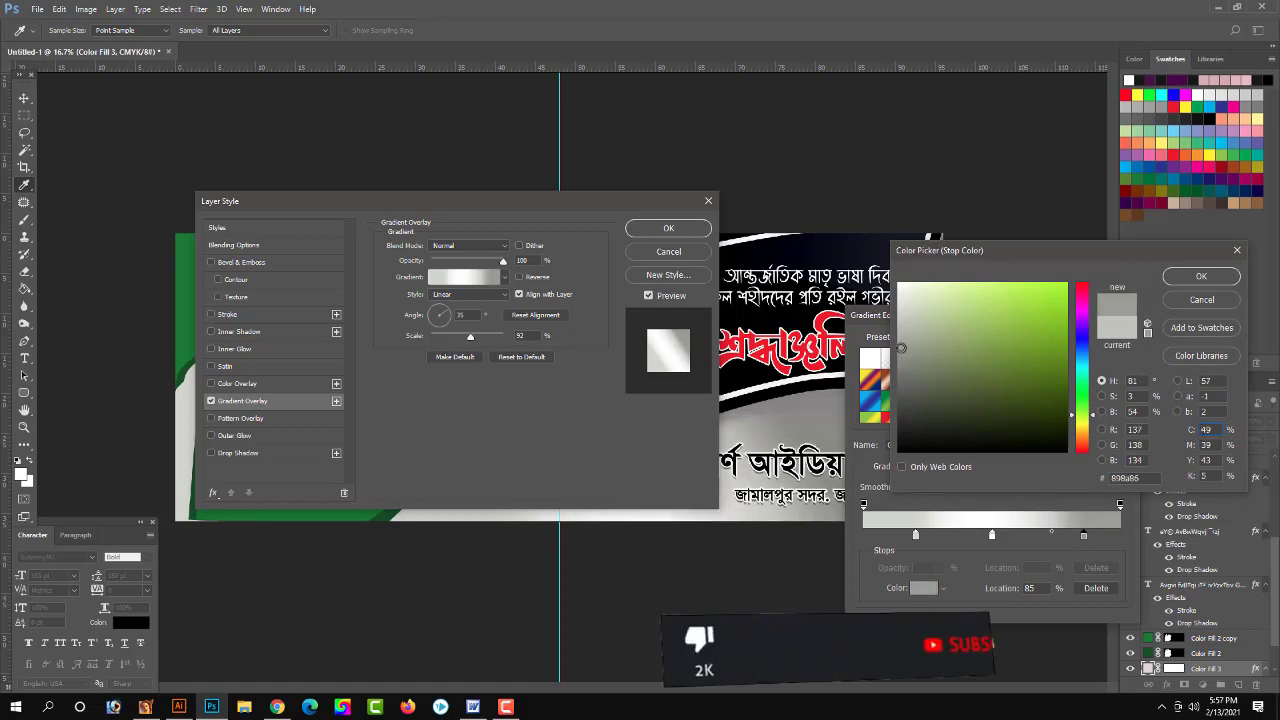
{"action": "key", "text": "Return"}
{"action": "key", "text": "Return"}
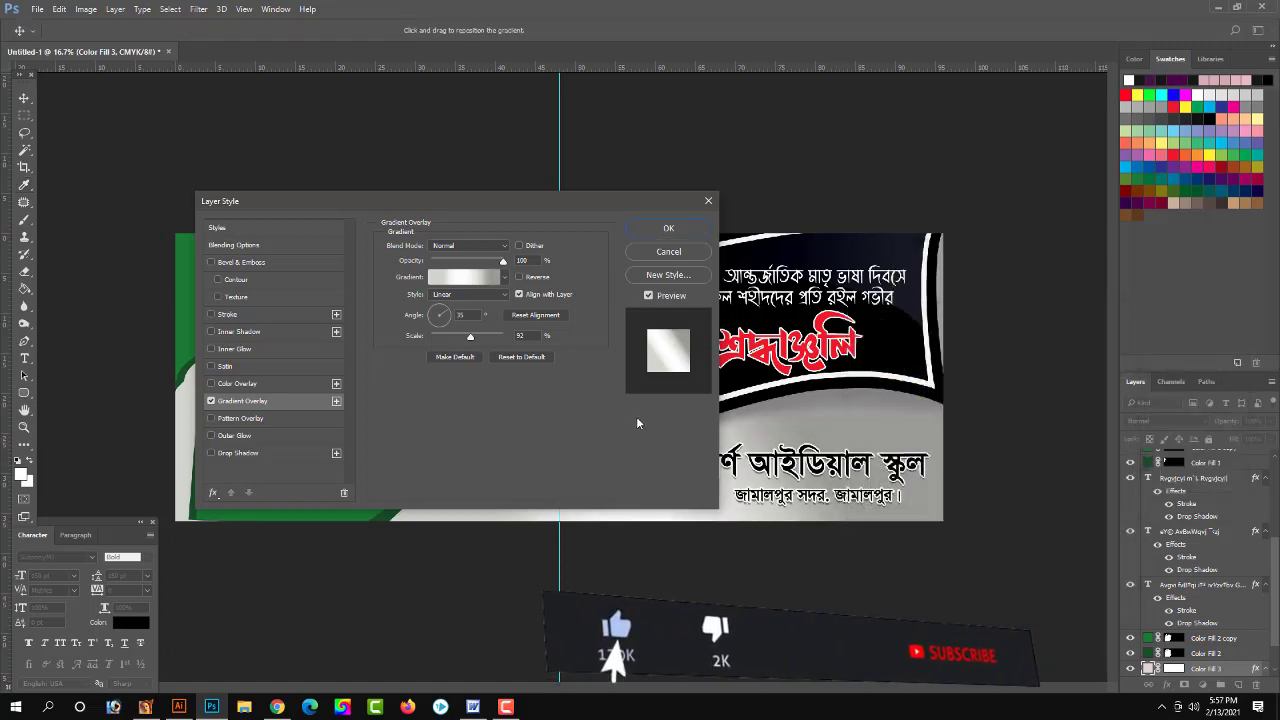
{"action": "key", "text": "Return"}
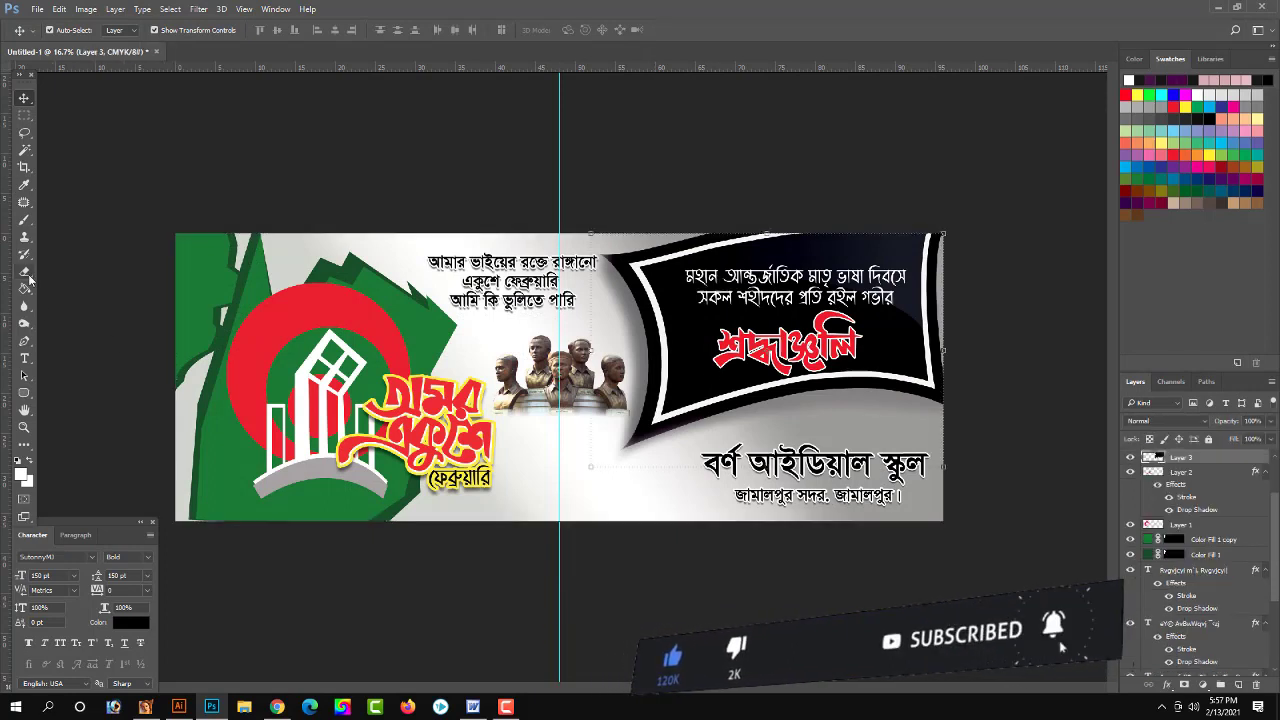
{"action": "left_click", "coordinate": [25, 273]}
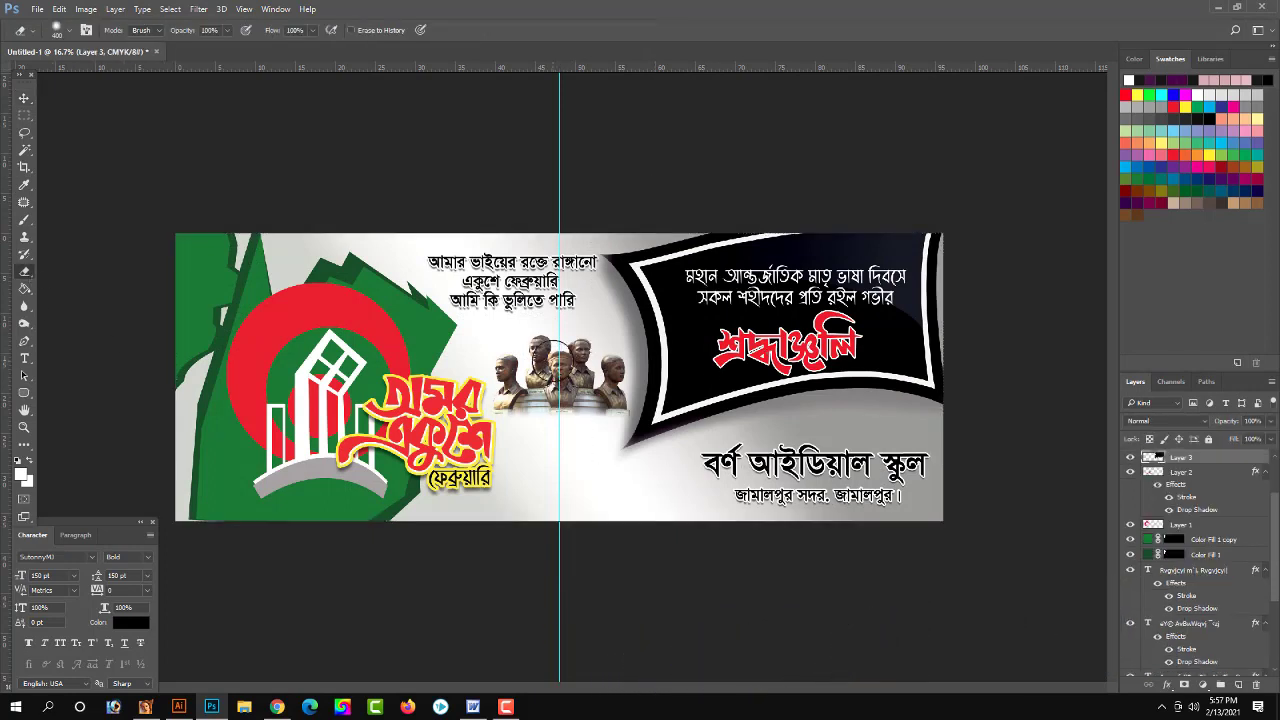
{"action": "key", "text": "bracketright"}
{"action": "key", "text": "bracketright"}
{"action": "key", "text": "bracketright"}
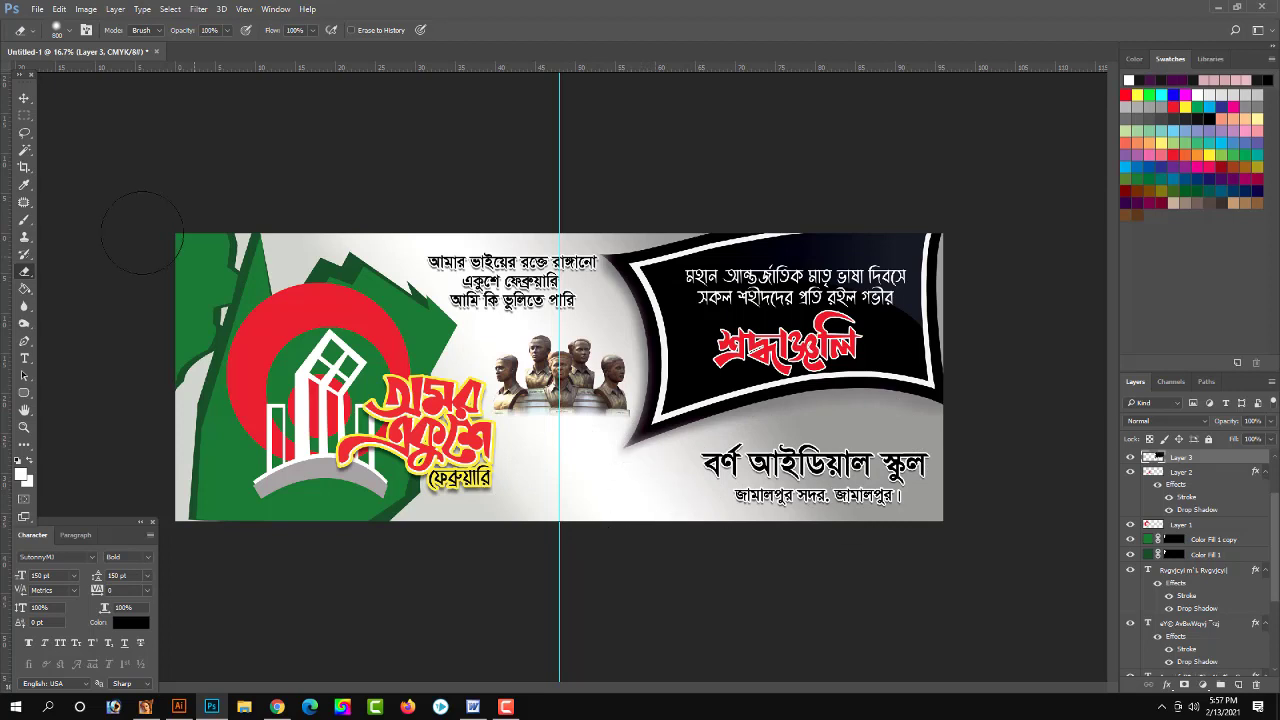
{"action": "left_click", "coordinate": [24, 98]}
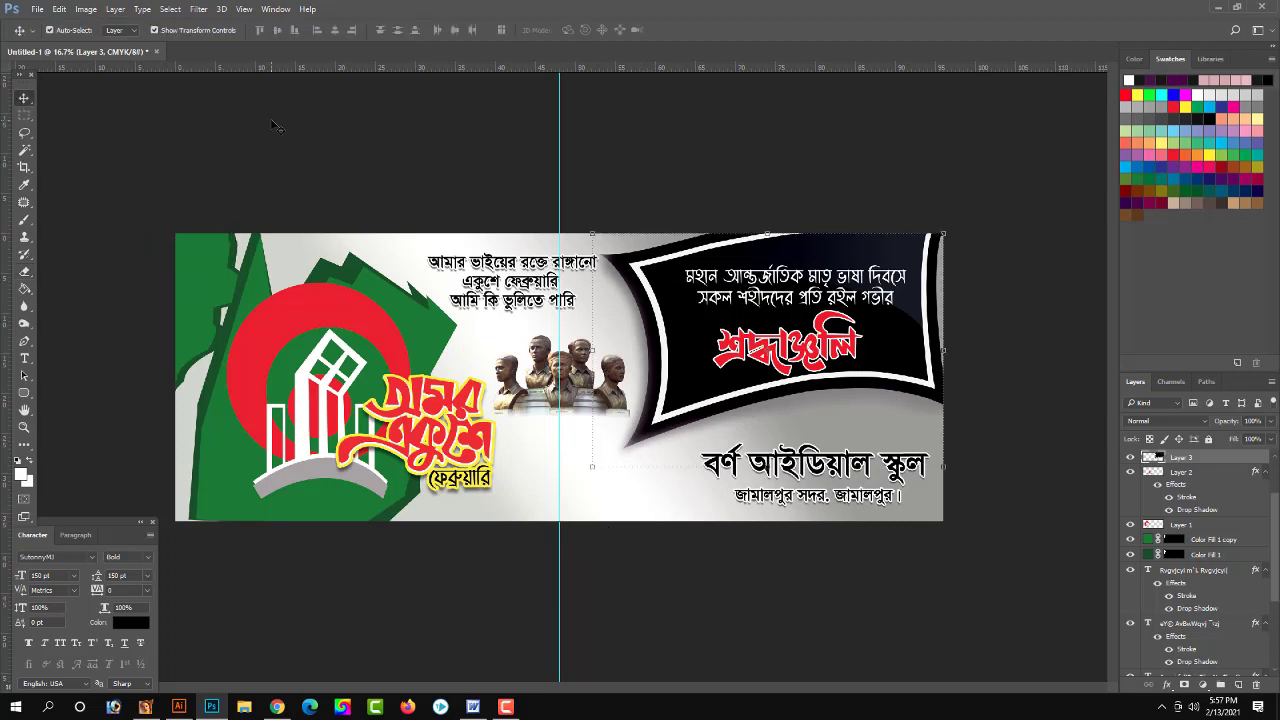
{"action": "left_click", "coordinate": [275, 125]}
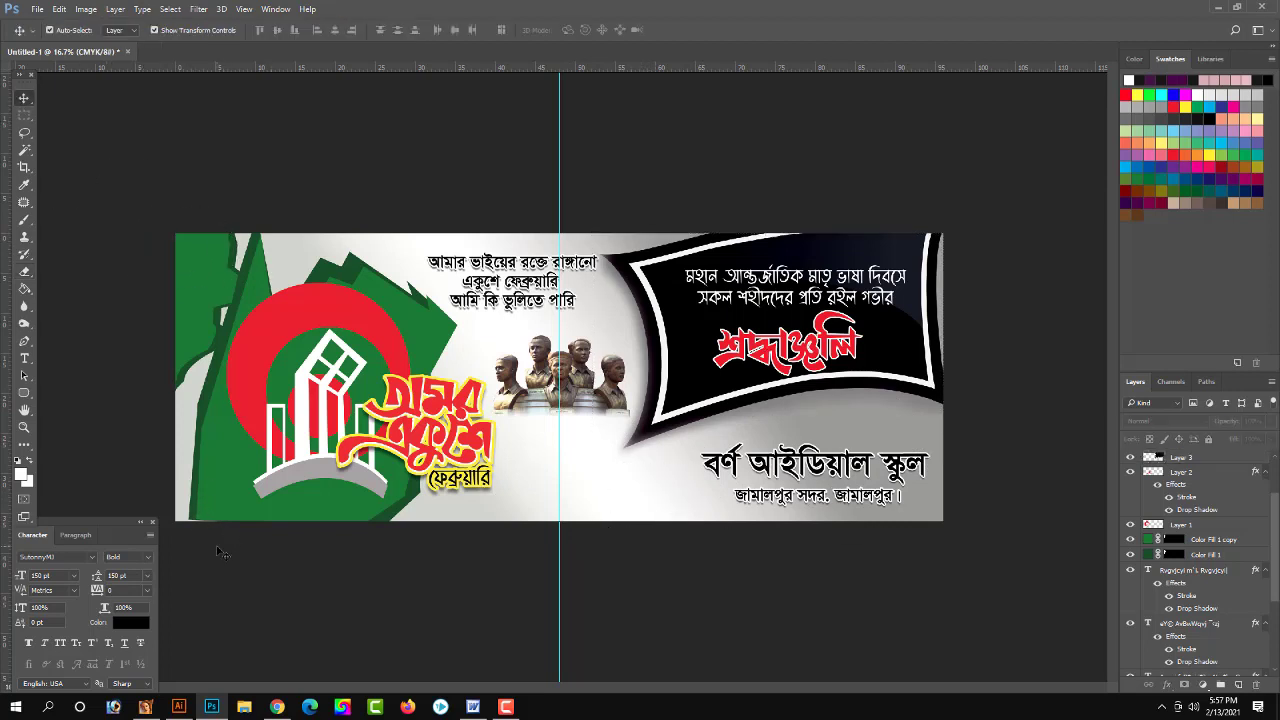
{"action": "left_click", "coordinate": [200, 519]}
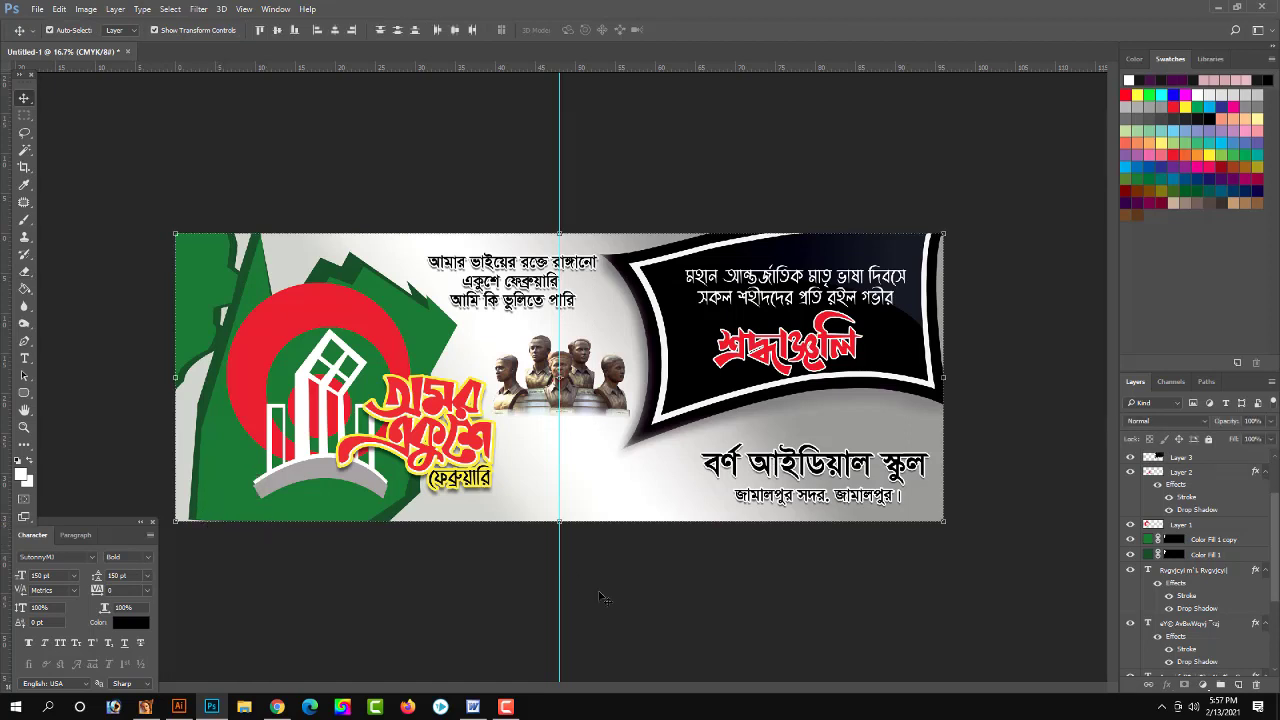
{"action": "left_click", "coordinate": [599, 495]}
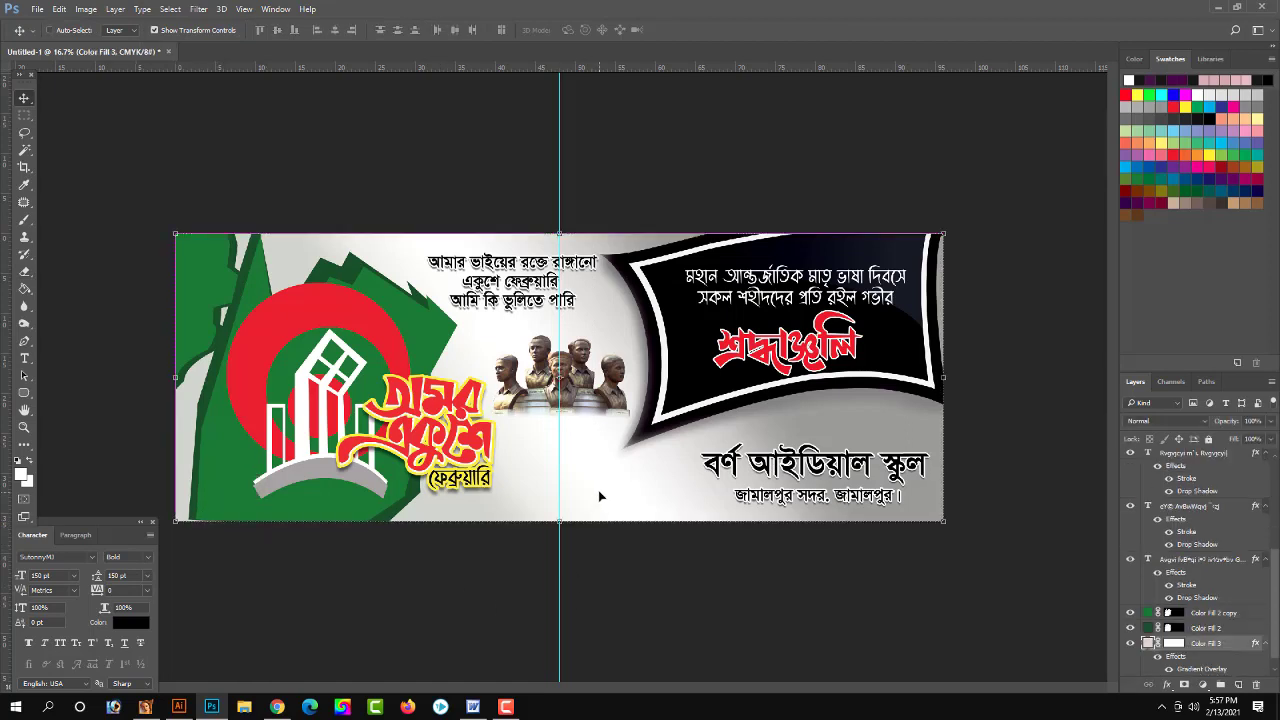
Step: Stretch the left green artwork slightly taller and shift it left
{"action": "mouse_move", "coordinate": [229, 591]}
{"action": "left_mouse_down"}
{"action": "mouse_move", "coordinate": [270, 495]}
{"action": "mouse_move", "coordinate": [320, 529]}
{"action": "left_mouse_up"}
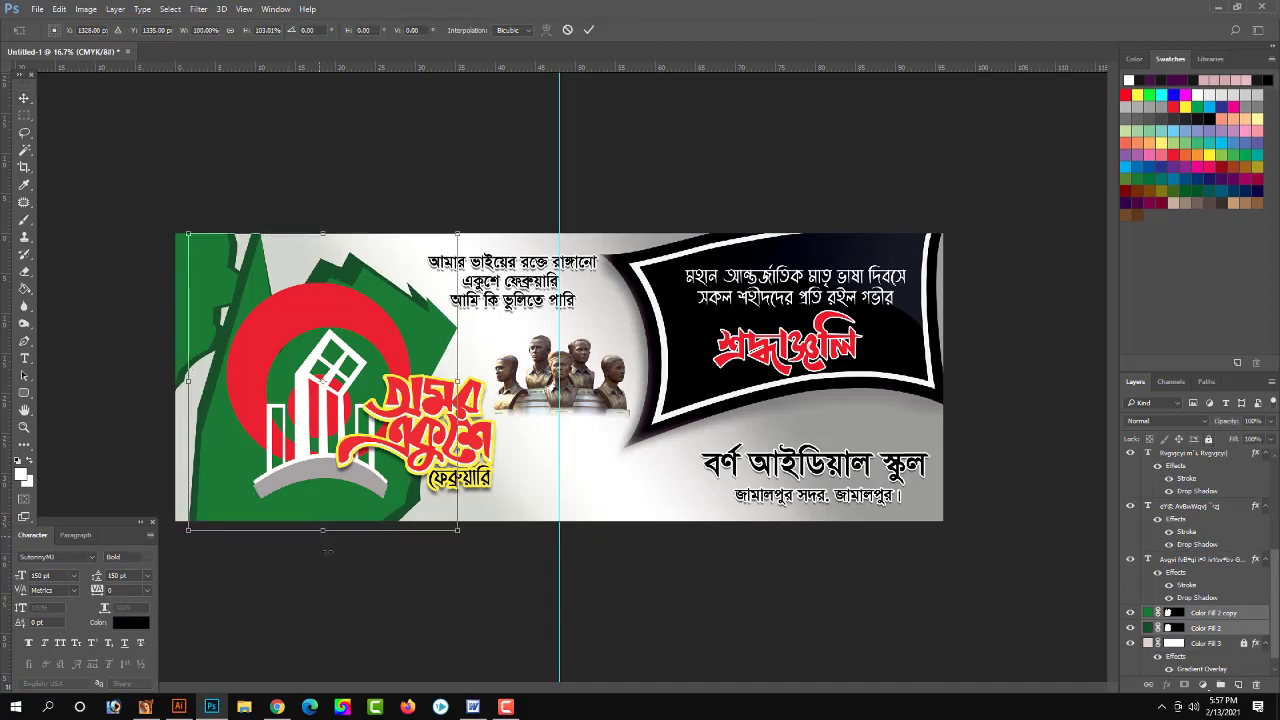
{"action": "key", "text": "Return"}
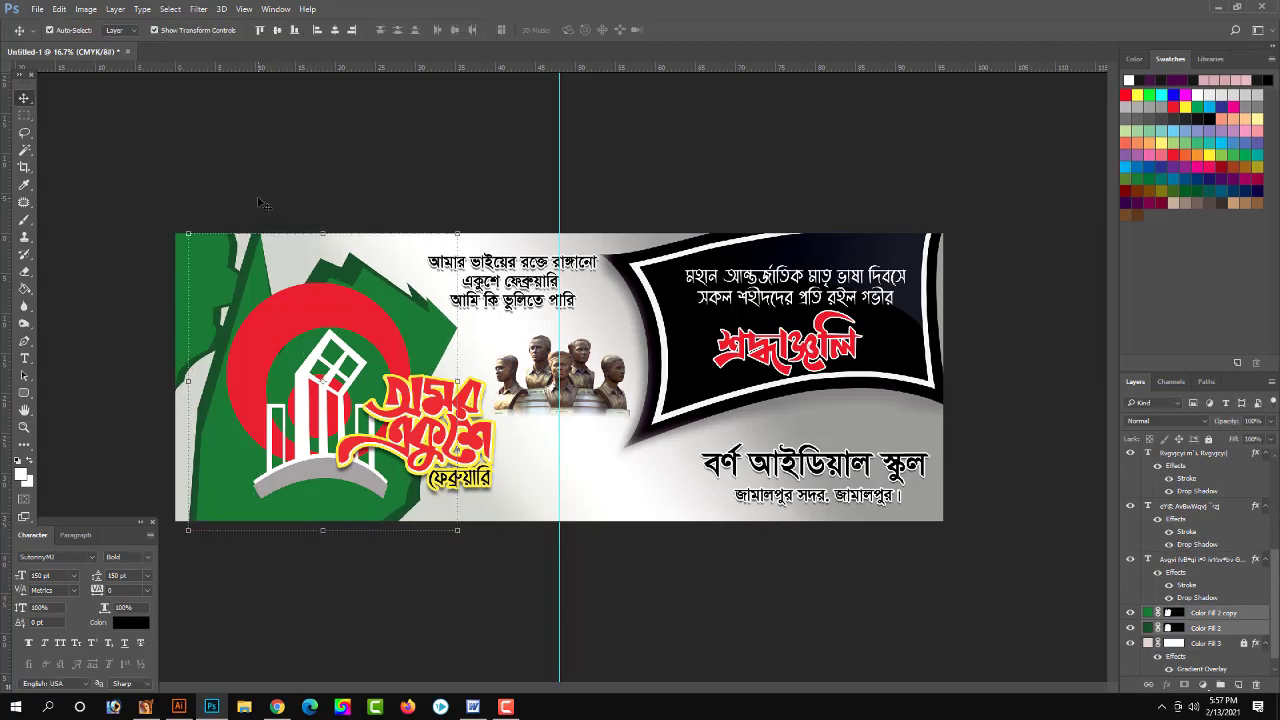
{"action": "left_click_drag", "start_coordinate": [258, 190], "coordinate": [195, 270]}
Step: Bring the small top-left green shape forward, scale it ~112%, lower it, and merge its Color Fill 1 layers
{"action": "left_click", "coordinate": [252, 284]}
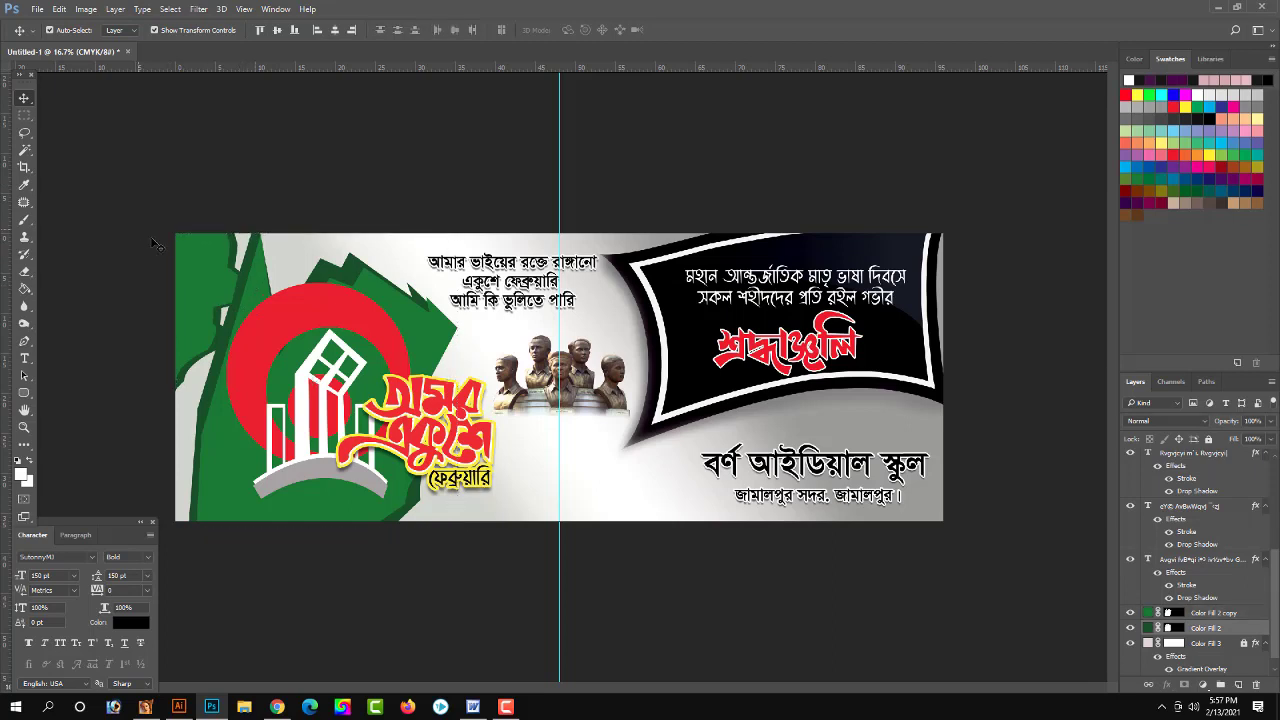
{"action": "left_click_drag", "start_coordinate": [155, 243], "coordinate": [182, 258]}
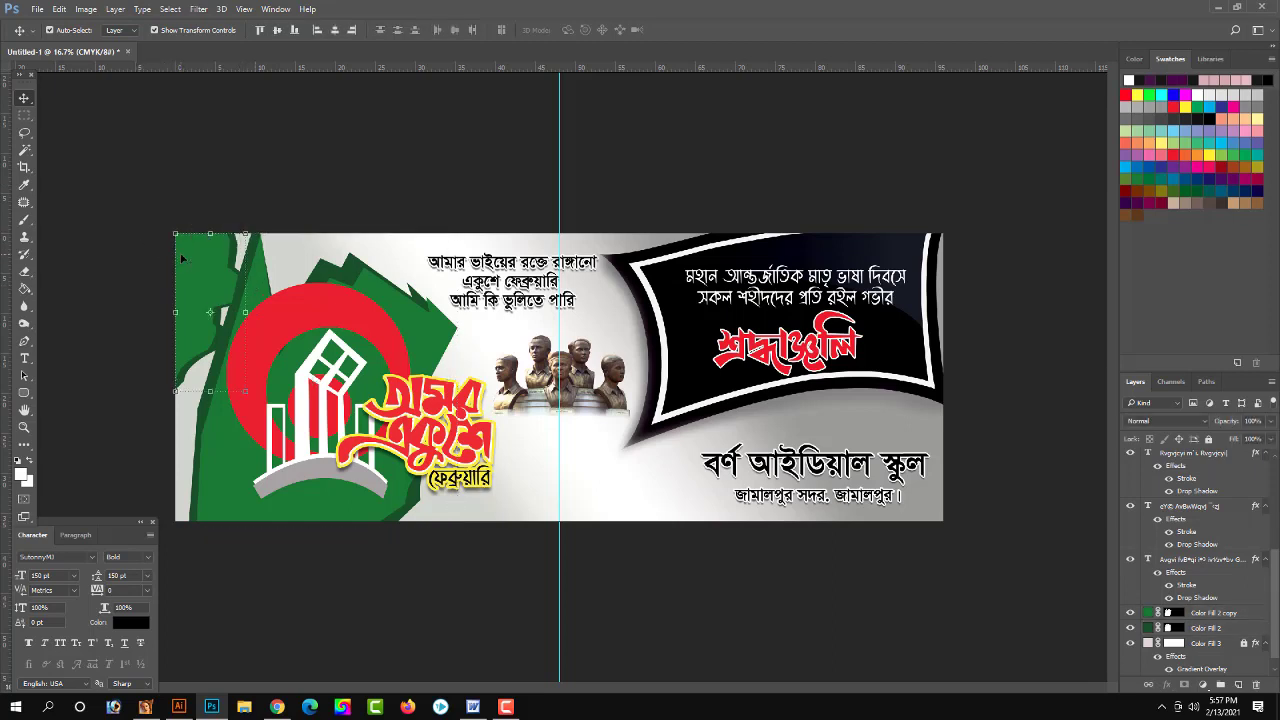
{"action": "key", "text": "ctrl+shift+bracketright"}
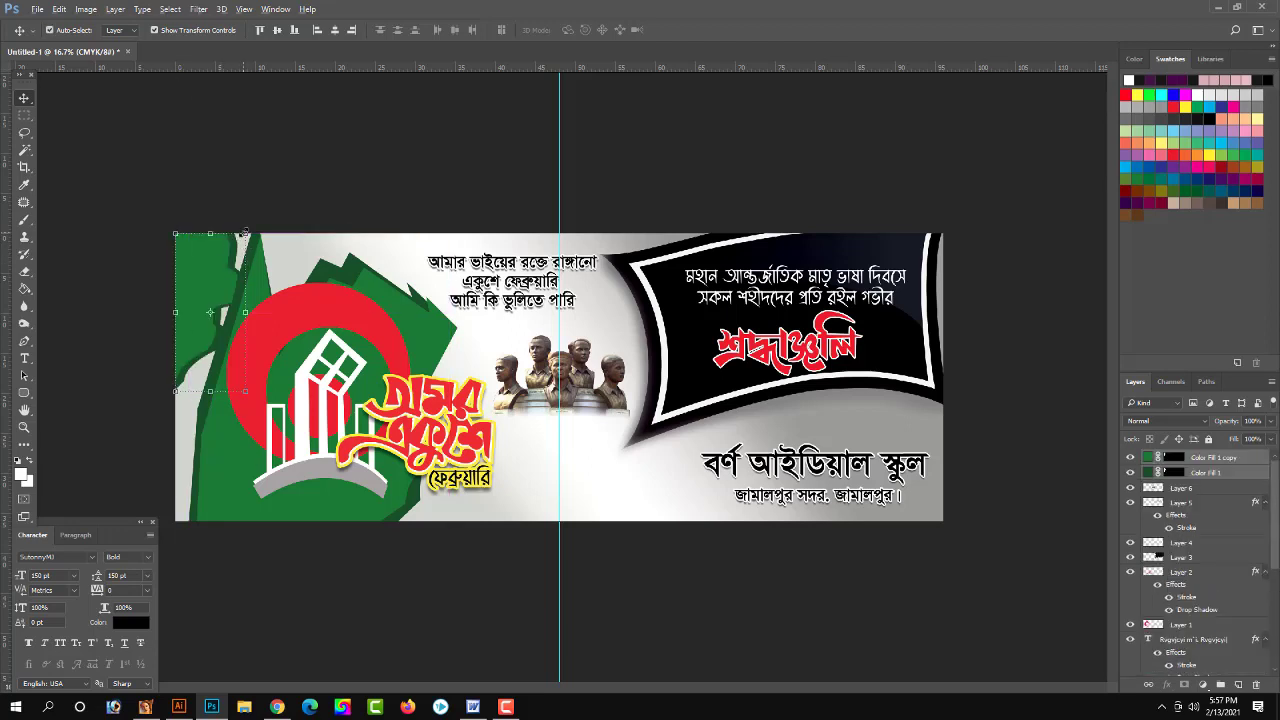
{"action": "left_click_drag", "start_coordinate": [245, 232], "coordinate": [255, 215]}
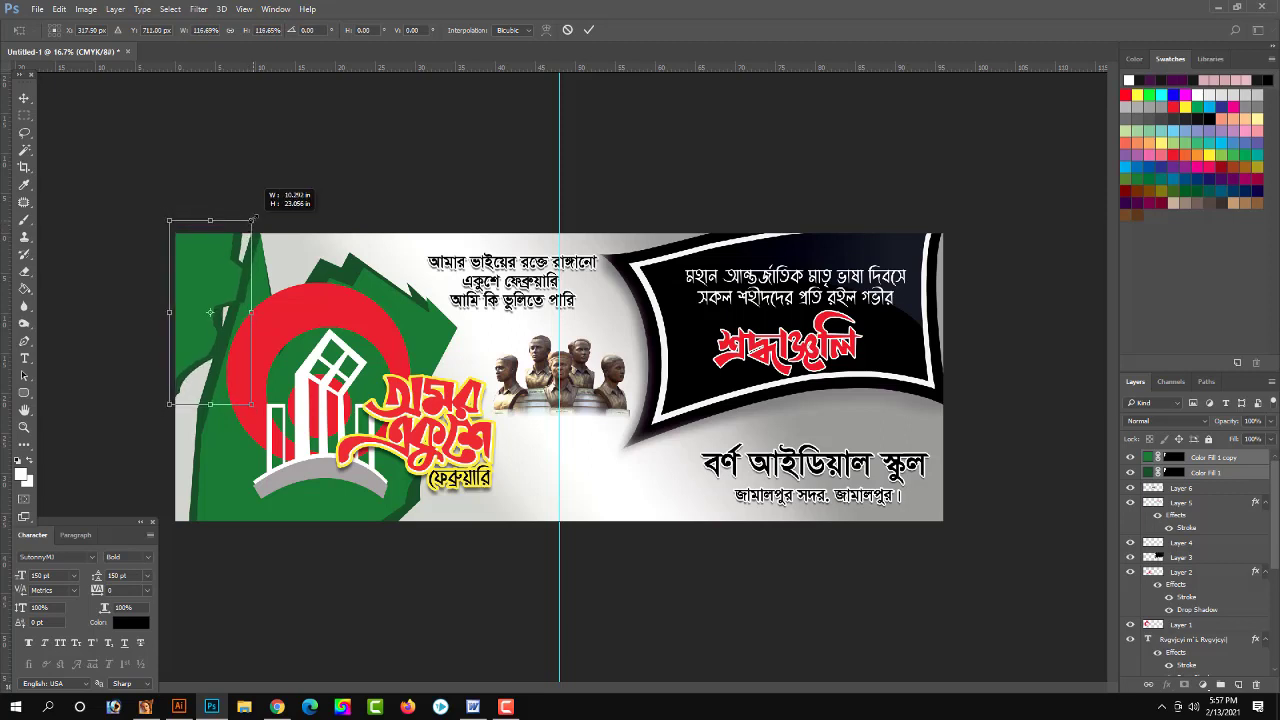
{"action": "left_click_drag", "start_coordinate": [223, 265], "coordinate": [225, 292]}
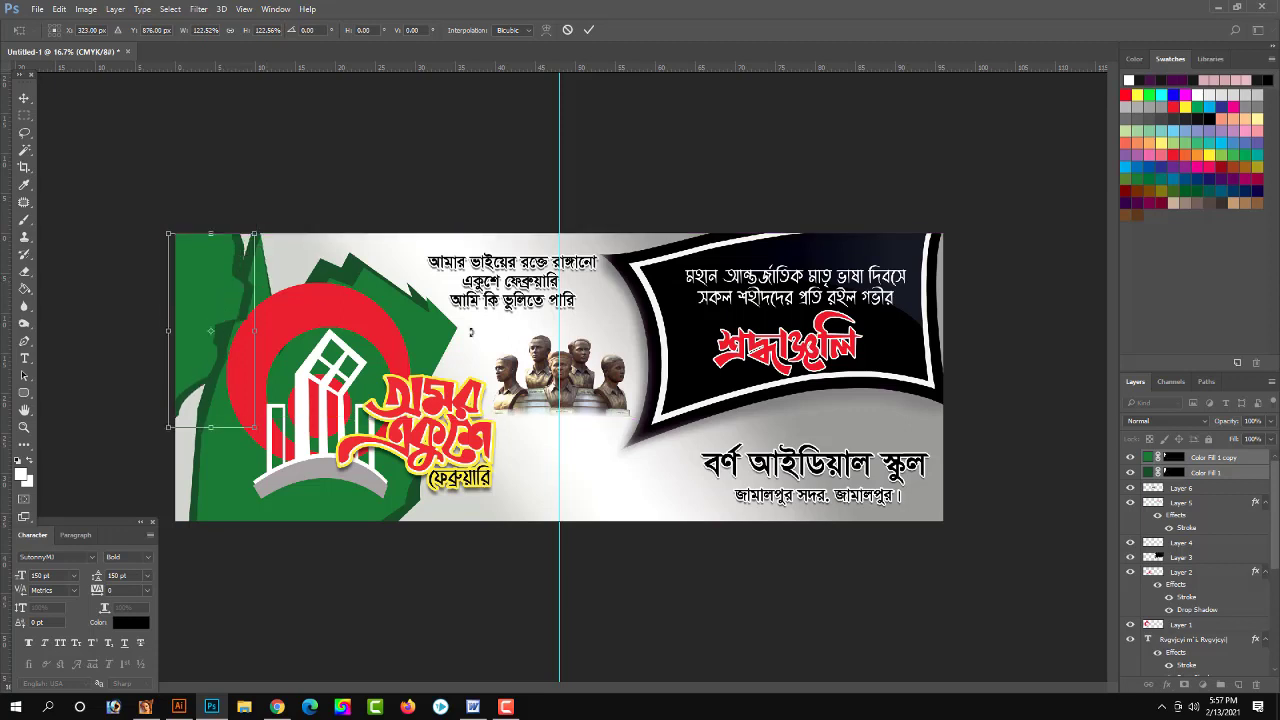
{"action": "key", "text": "Return"}
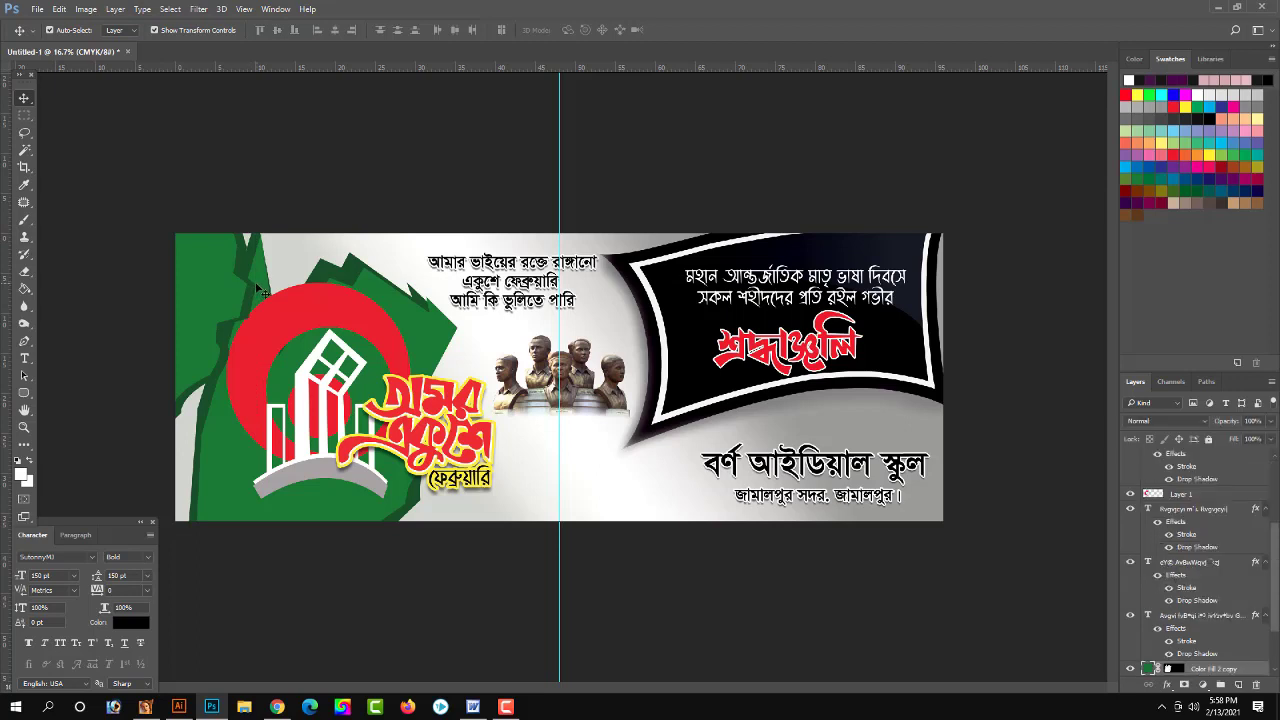
{"action": "key", "text": "ctrl+e"}
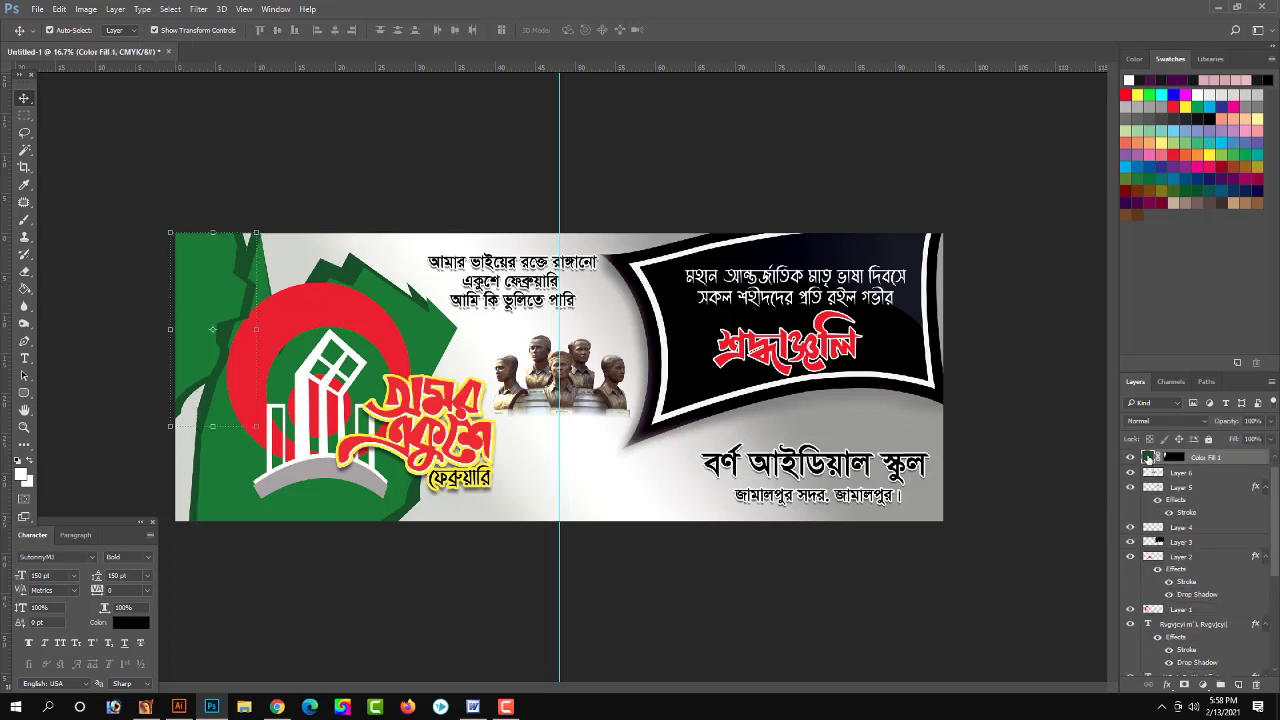
Step: Set Color Fill 1 to black and duplicate the layer
{"action": "double_click", "coordinate": [1147, 458]}
{"action": "left_click", "coordinate": [915, 462]}
{"action": "key", "text": "Return"}
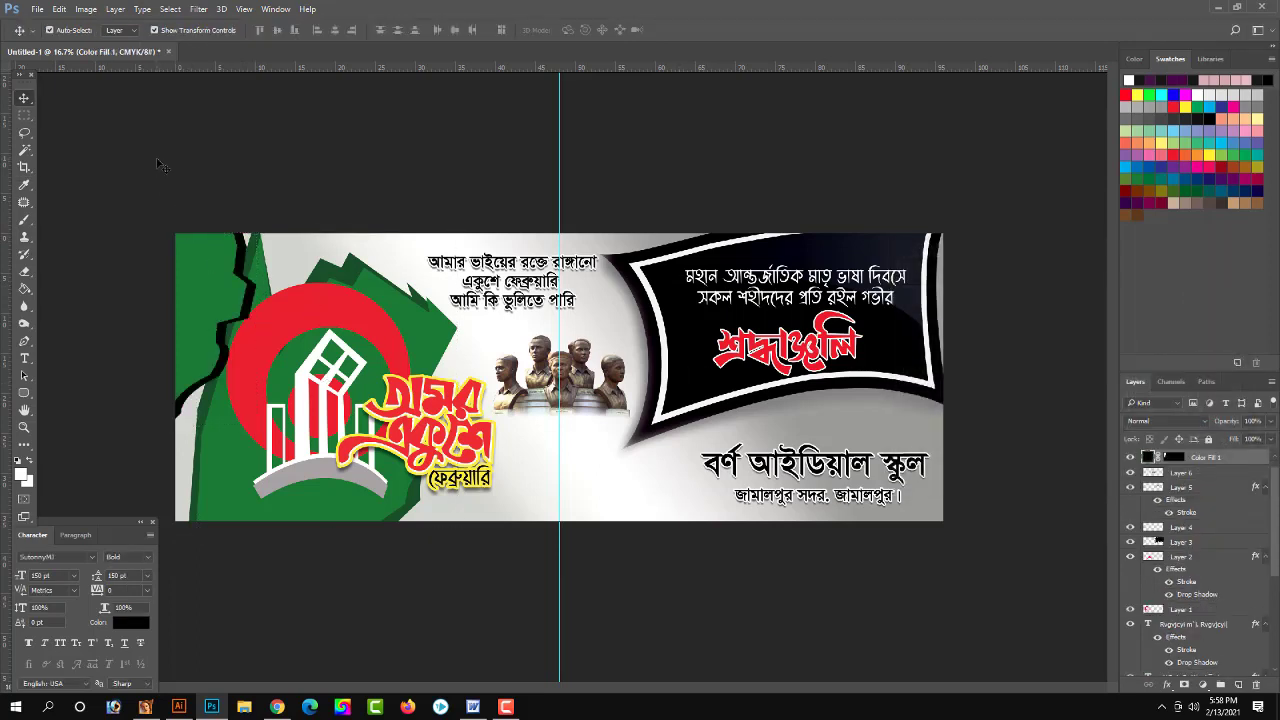
{"action": "key", "text": "ctrl+j"}
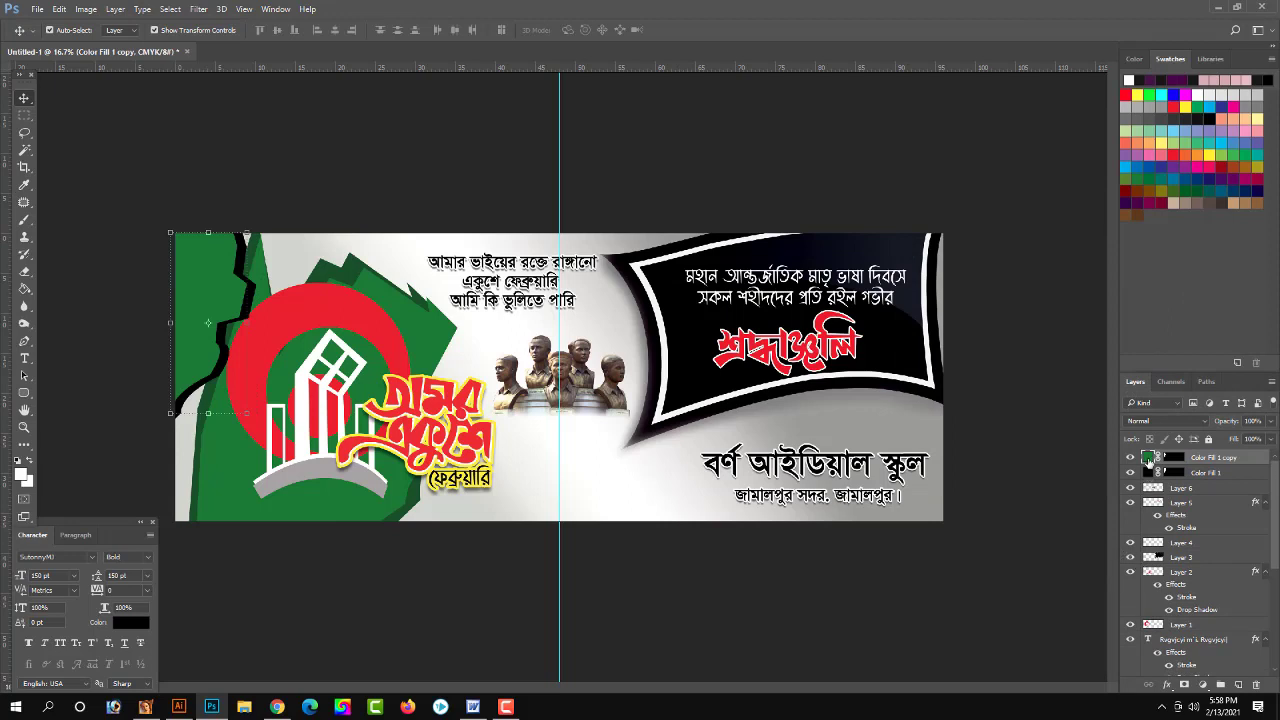
Step: Change the copied layer's fill to the dark green sampled from the banner
{"action": "double_click", "coordinate": [1148, 460]}
{"action": "left_click", "coordinate": [801, 403]}
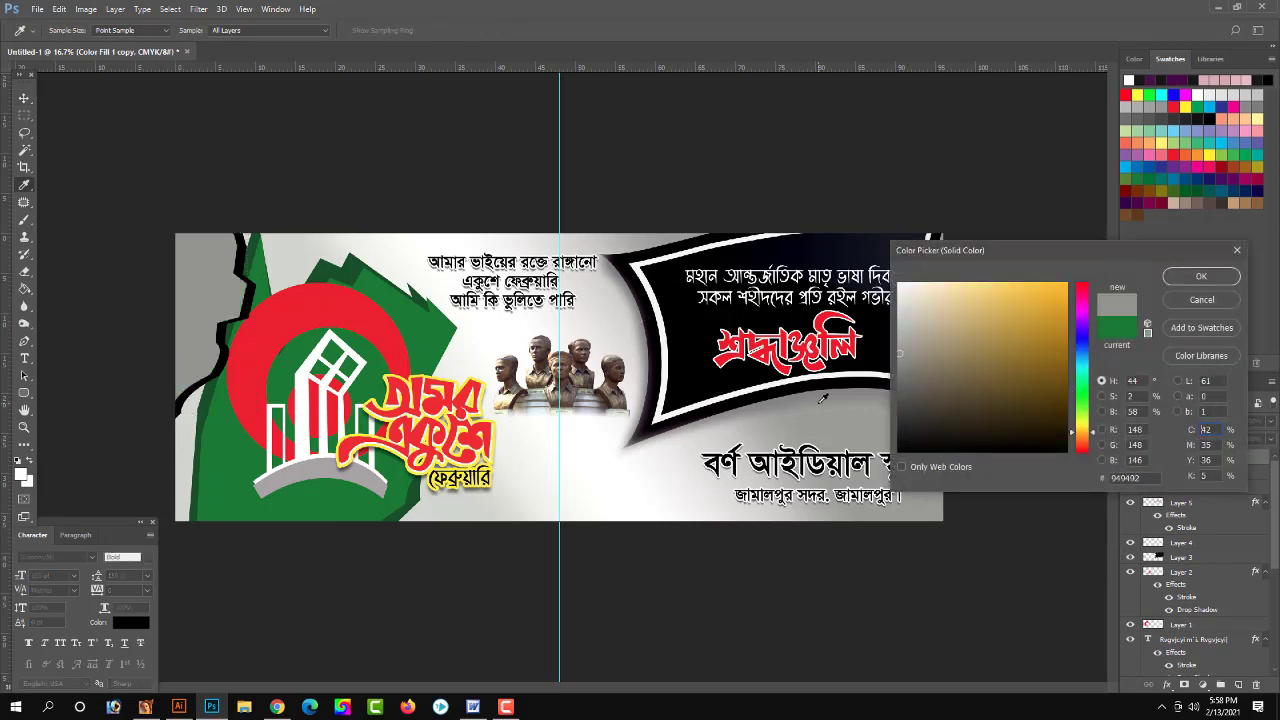
{"action": "mouse_move", "coordinate": [587, 461]}
{"action": "left_mouse_down"}
{"action": "mouse_move", "coordinate": [819, 410]}
{"action": "mouse_move", "coordinate": [337, 355]}
{"action": "left_mouse_up"}
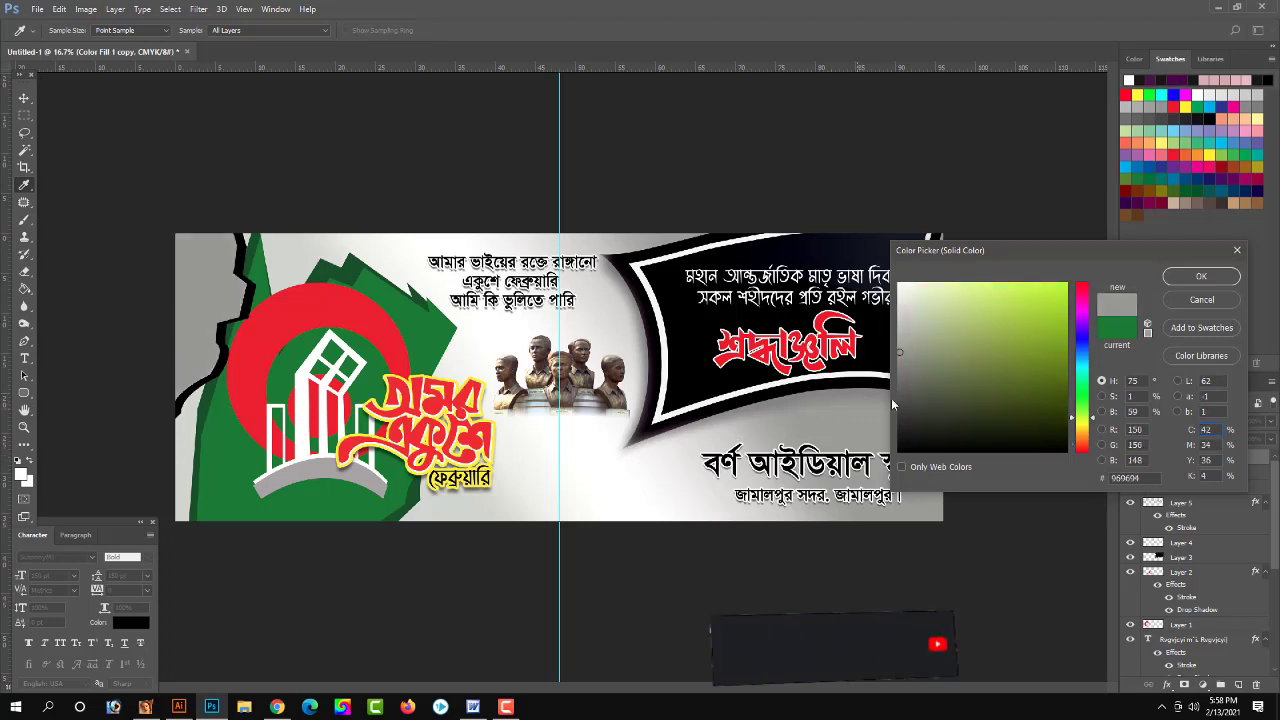
{"action": "mouse_move", "coordinate": [934, 323]}
{"action": "left_mouse_down"}
{"action": "mouse_move", "coordinate": [1061, 344]}
{"action": "mouse_move", "coordinate": [1061, 361]}
{"action": "mouse_move", "coordinate": [1060, 347]}
{"action": "left_mouse_up"}
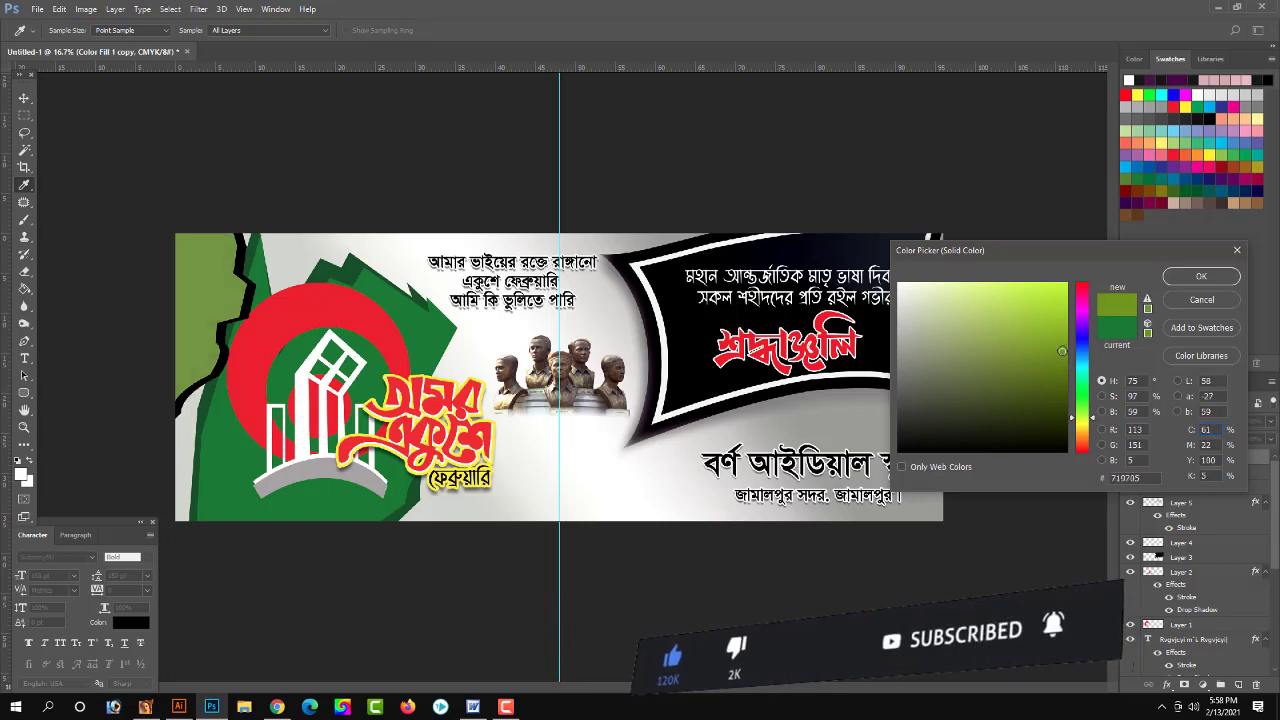
{"action": "left_click", "coordinate": [444, 334]}
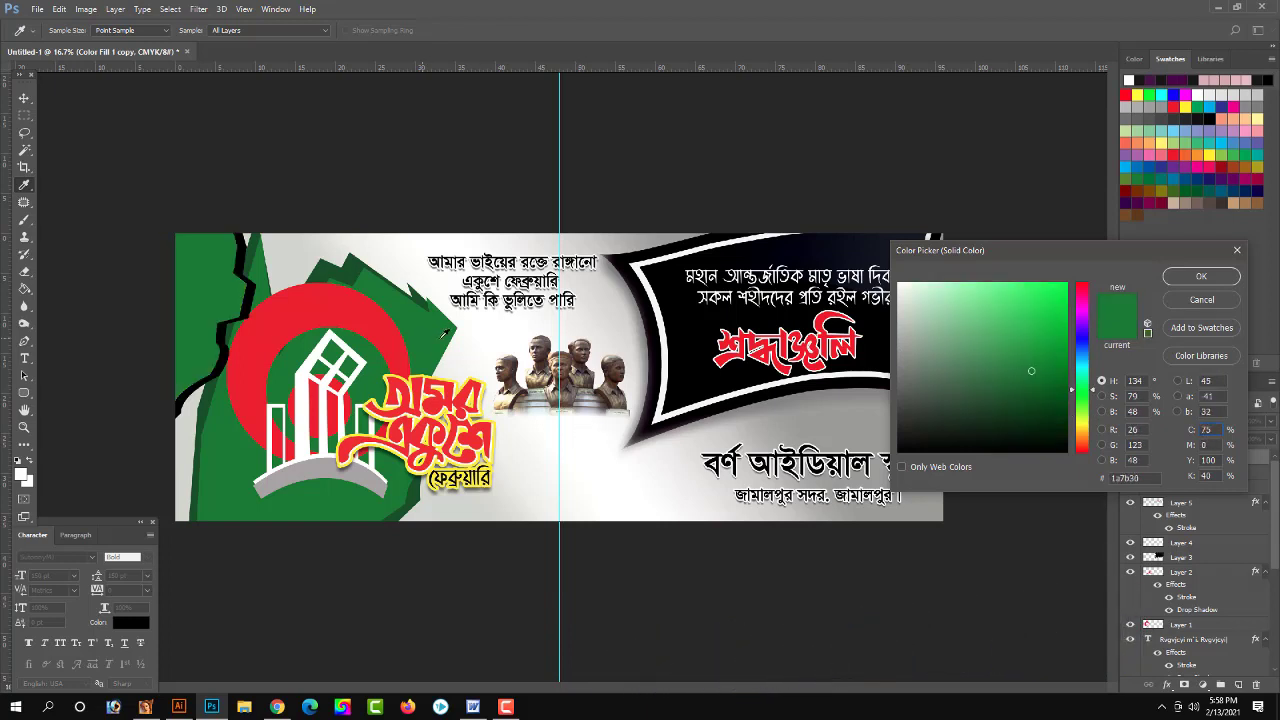
{"action": "key", "text": "Return"}
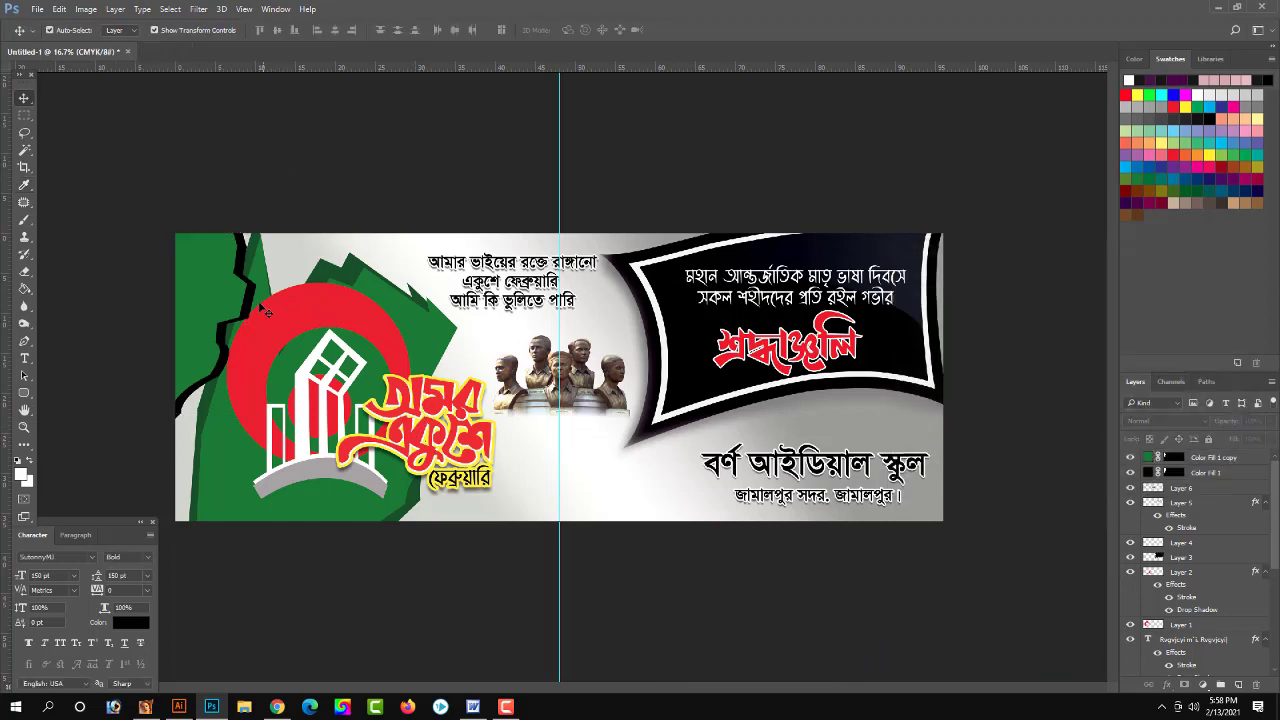
Step: Bring Layer 1 and Layer 2 to the front of the stack
{"action": "left_click", "coordinate": [270, 330]}
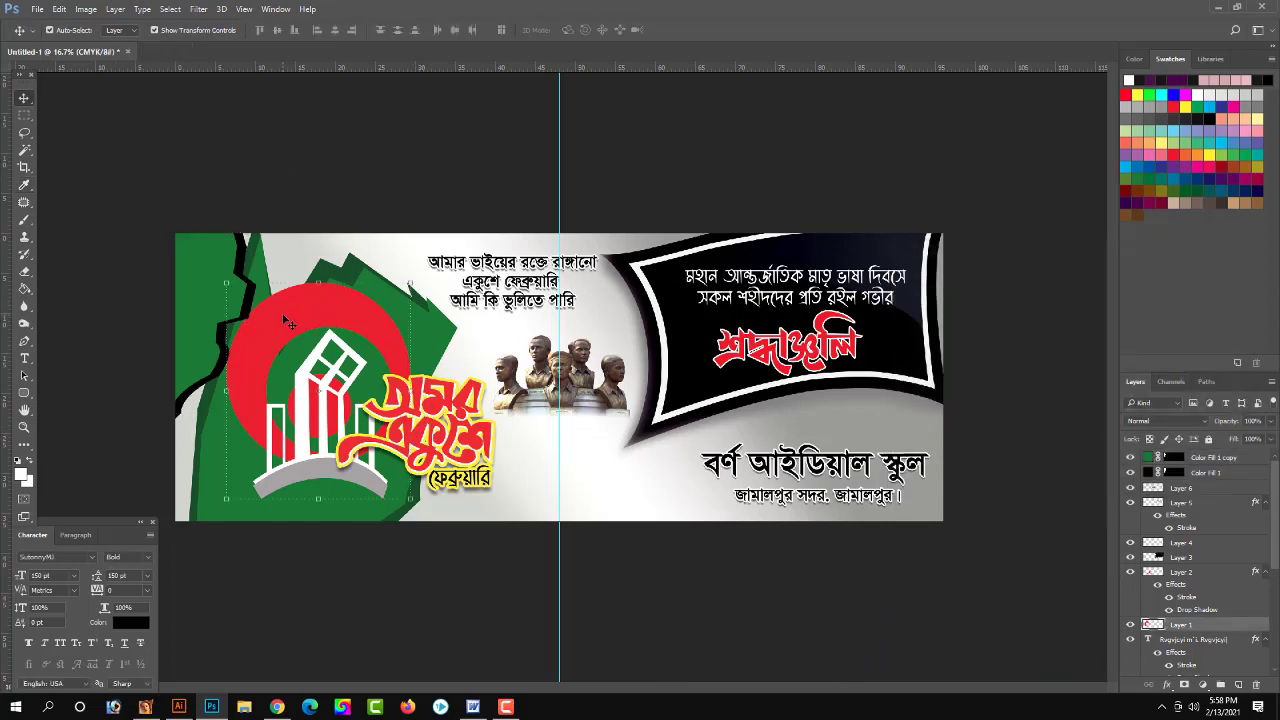
{"action": "left_click", "coordinate": [454, 406], "text": "shift"}
{"action": "key", "text": "ctrl+shift+bracketright"}
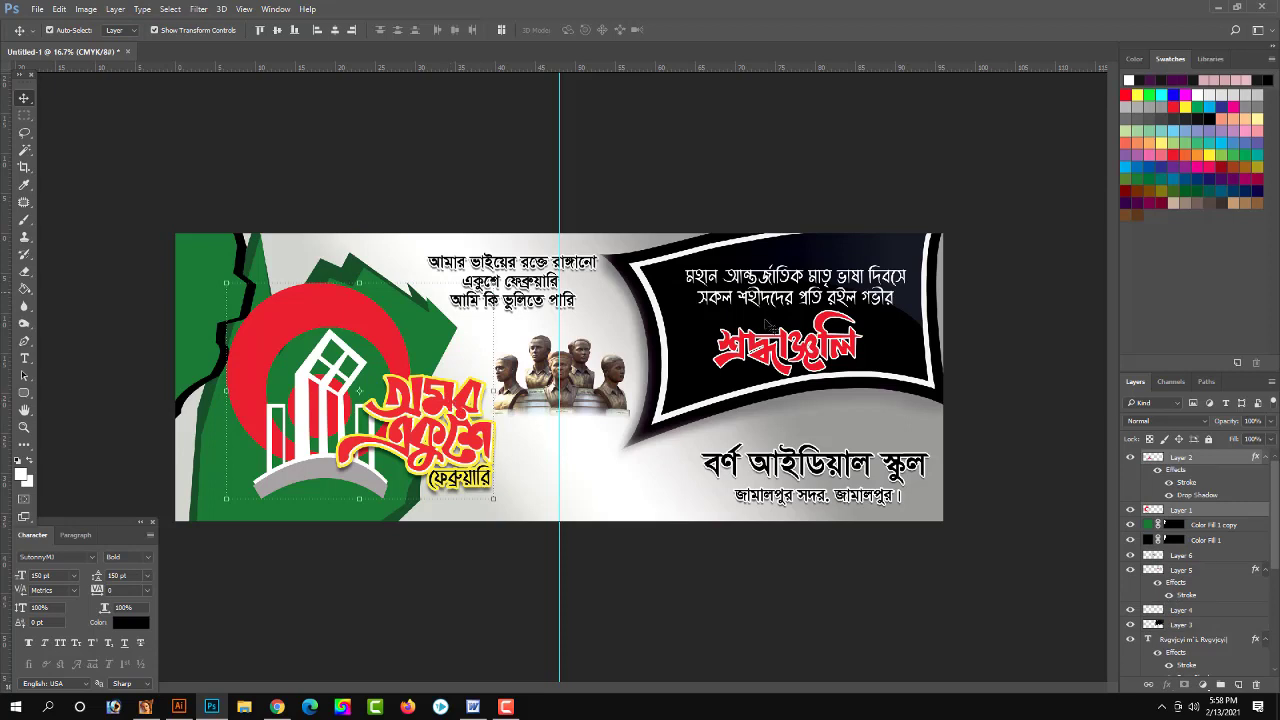
Step: Hide the panels and centre guide, fit the banner to the window, and zoom in slightly
{"action": "left_click", "coordinate": [741, 599]}
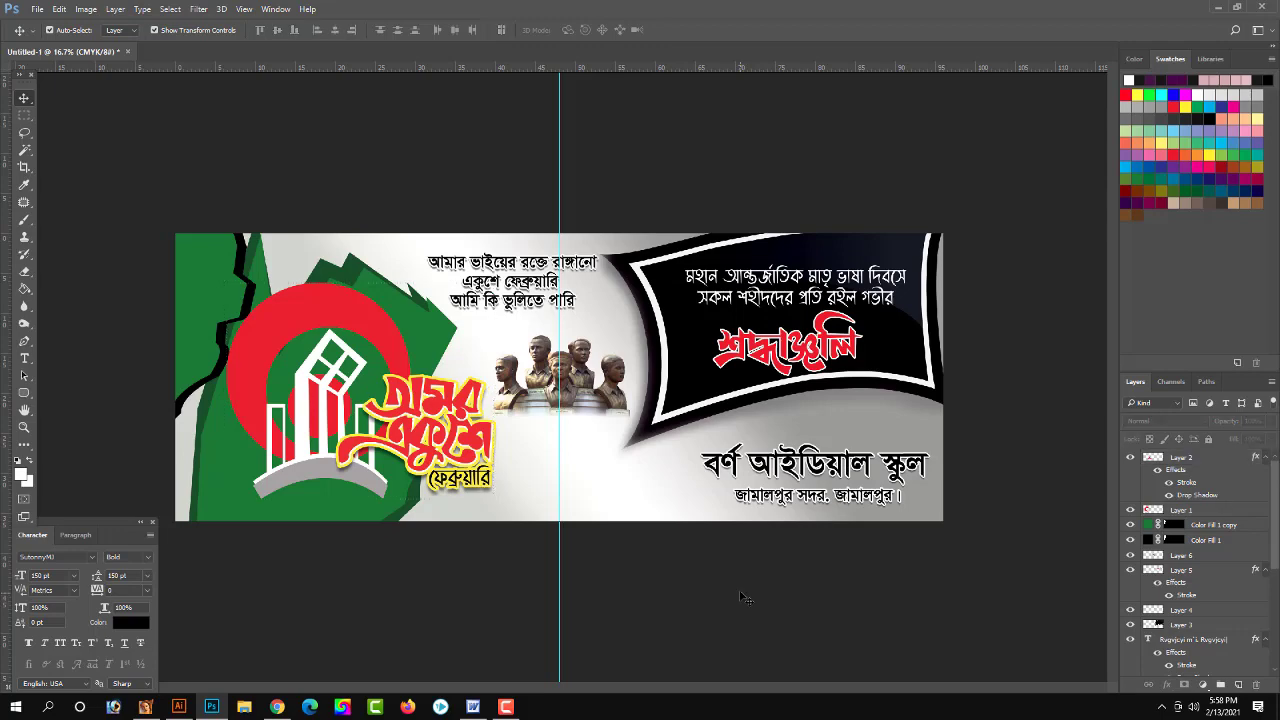
{"action": "key", "text": "Tab"}
{"action": "key", "text": "ctrl+0"}
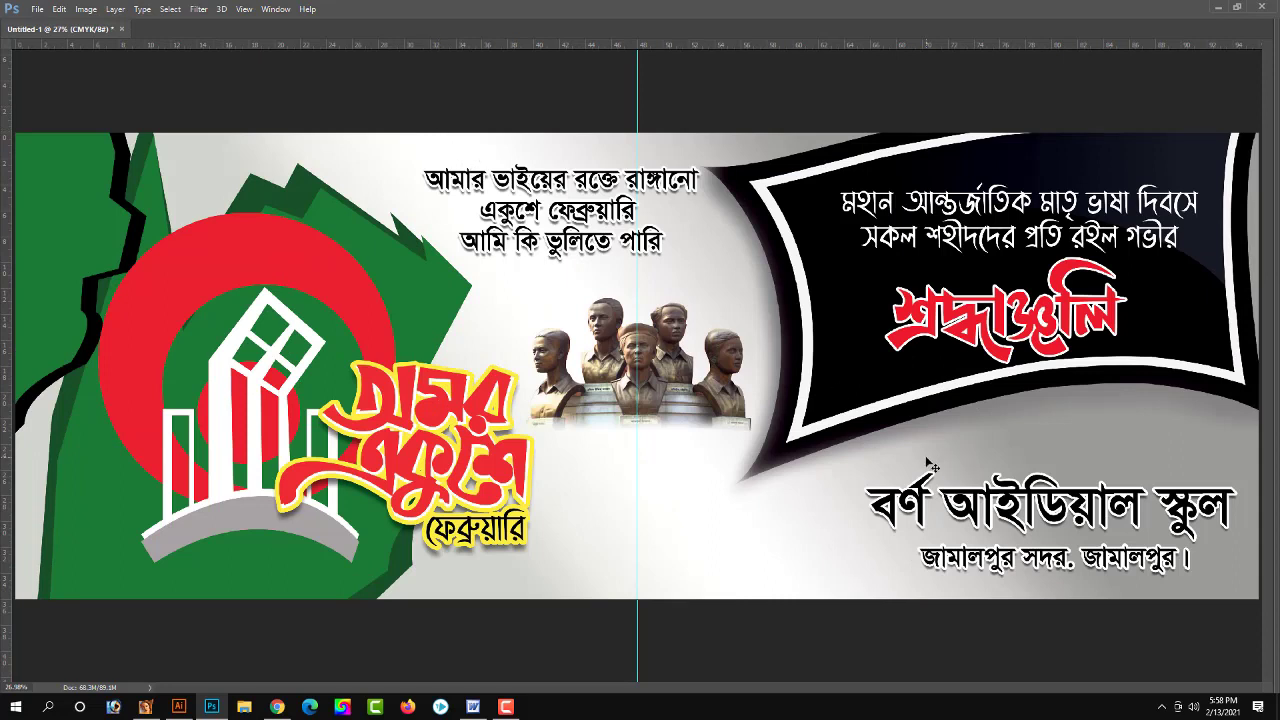
{"action": "key", "text": "ctrl+semicolon"}
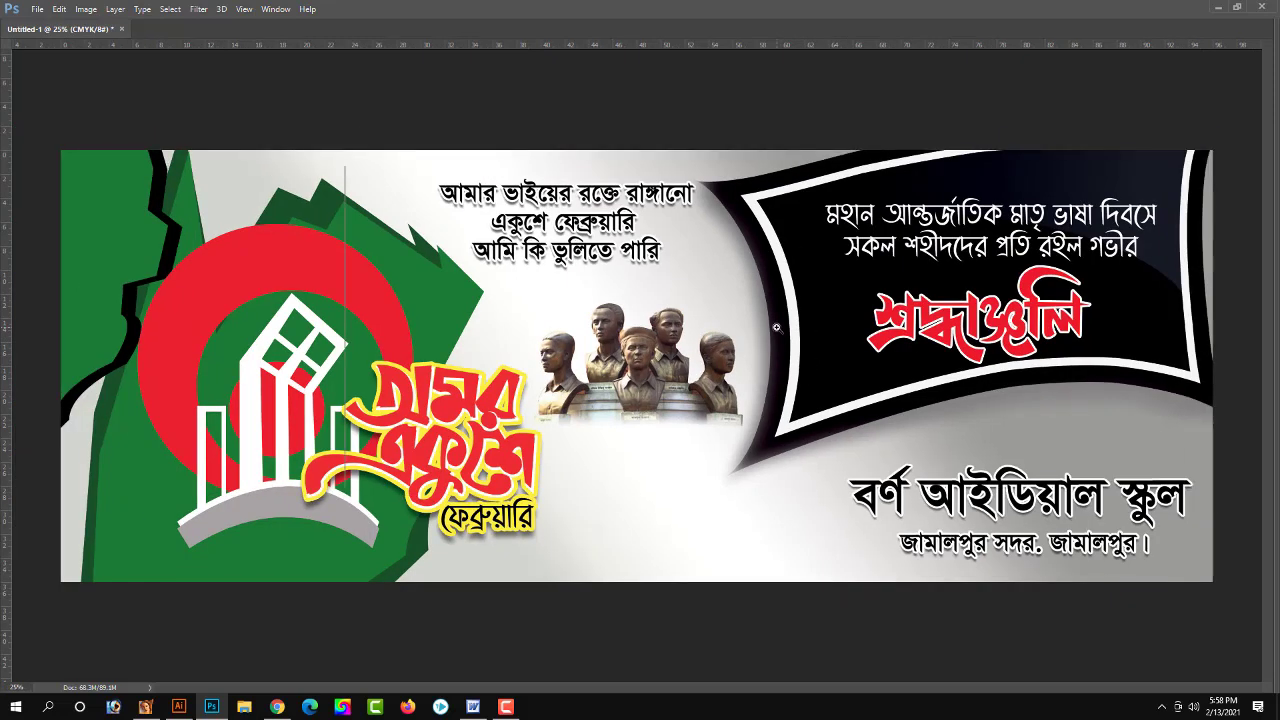
{"action": "left_click", "coordinate": [775, 330]}
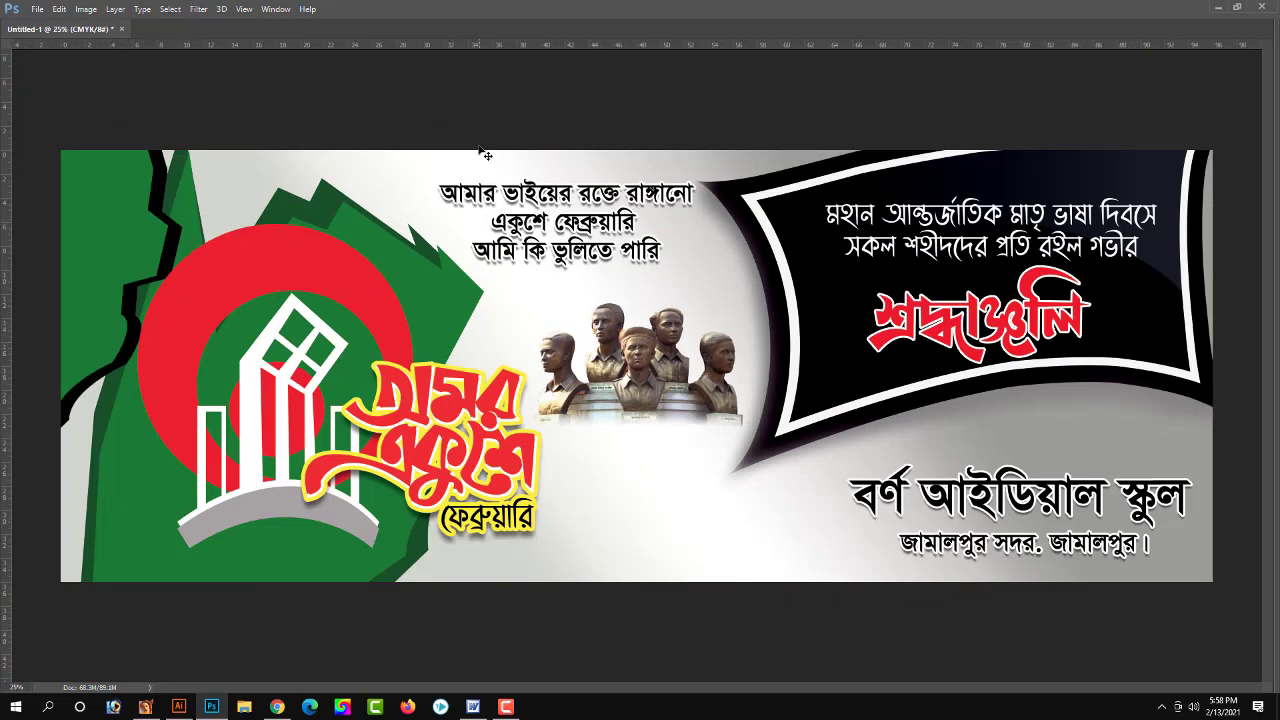